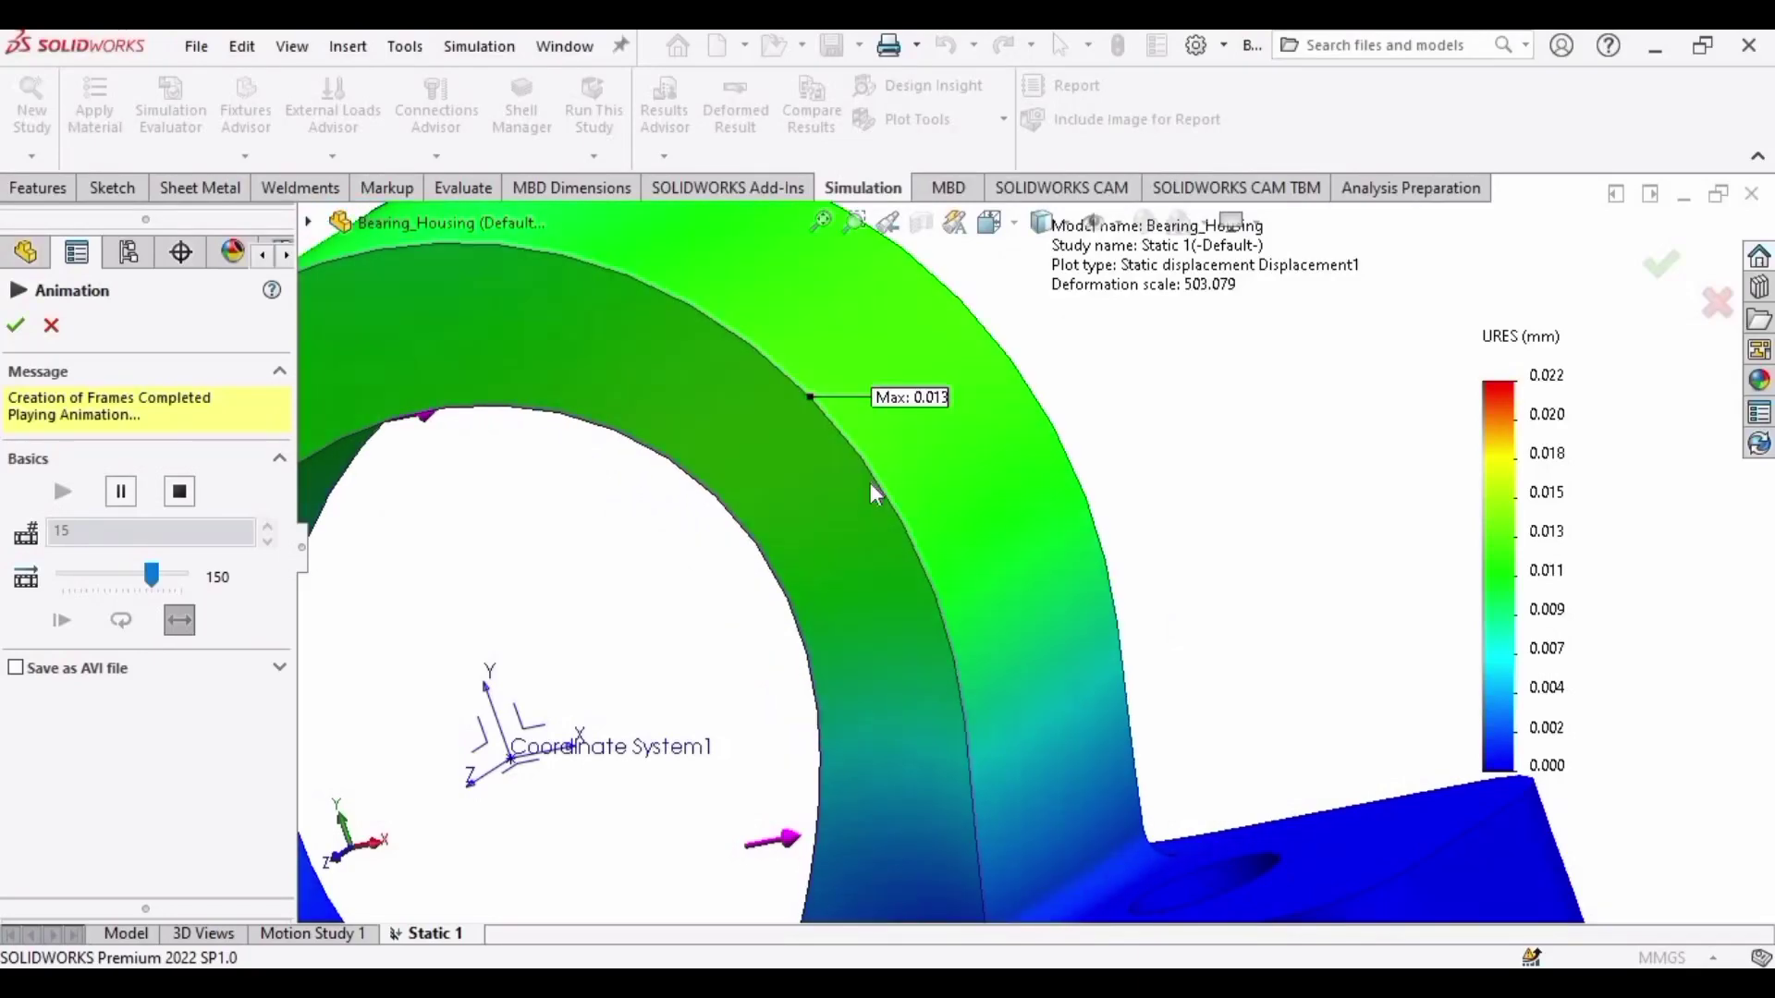
Examine the animated displacement and von Mises stress plots of the bearing housing up close and as a whole
scroll(1073, 521, "up", 2)
scroll(964, 679, "up", 2)
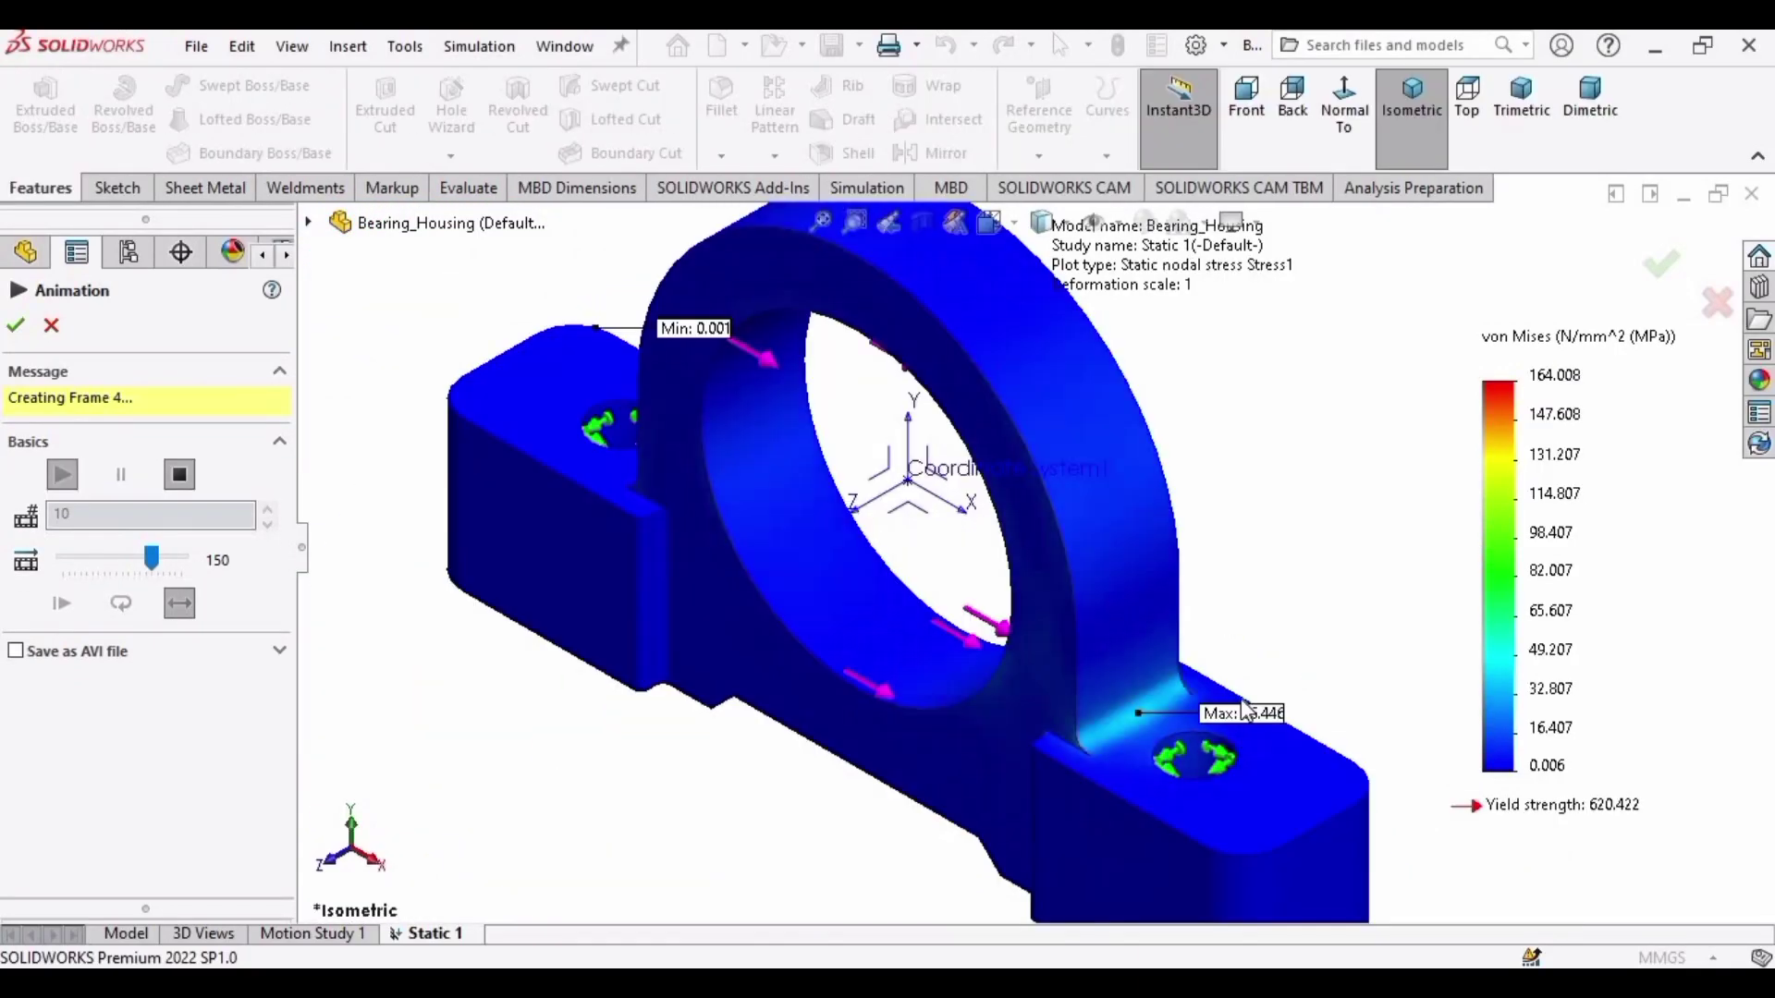
scroll(818, 402, "down", 3)
scroll(819, 402, "up", 4)
scroll(811, 391, "up", 2)
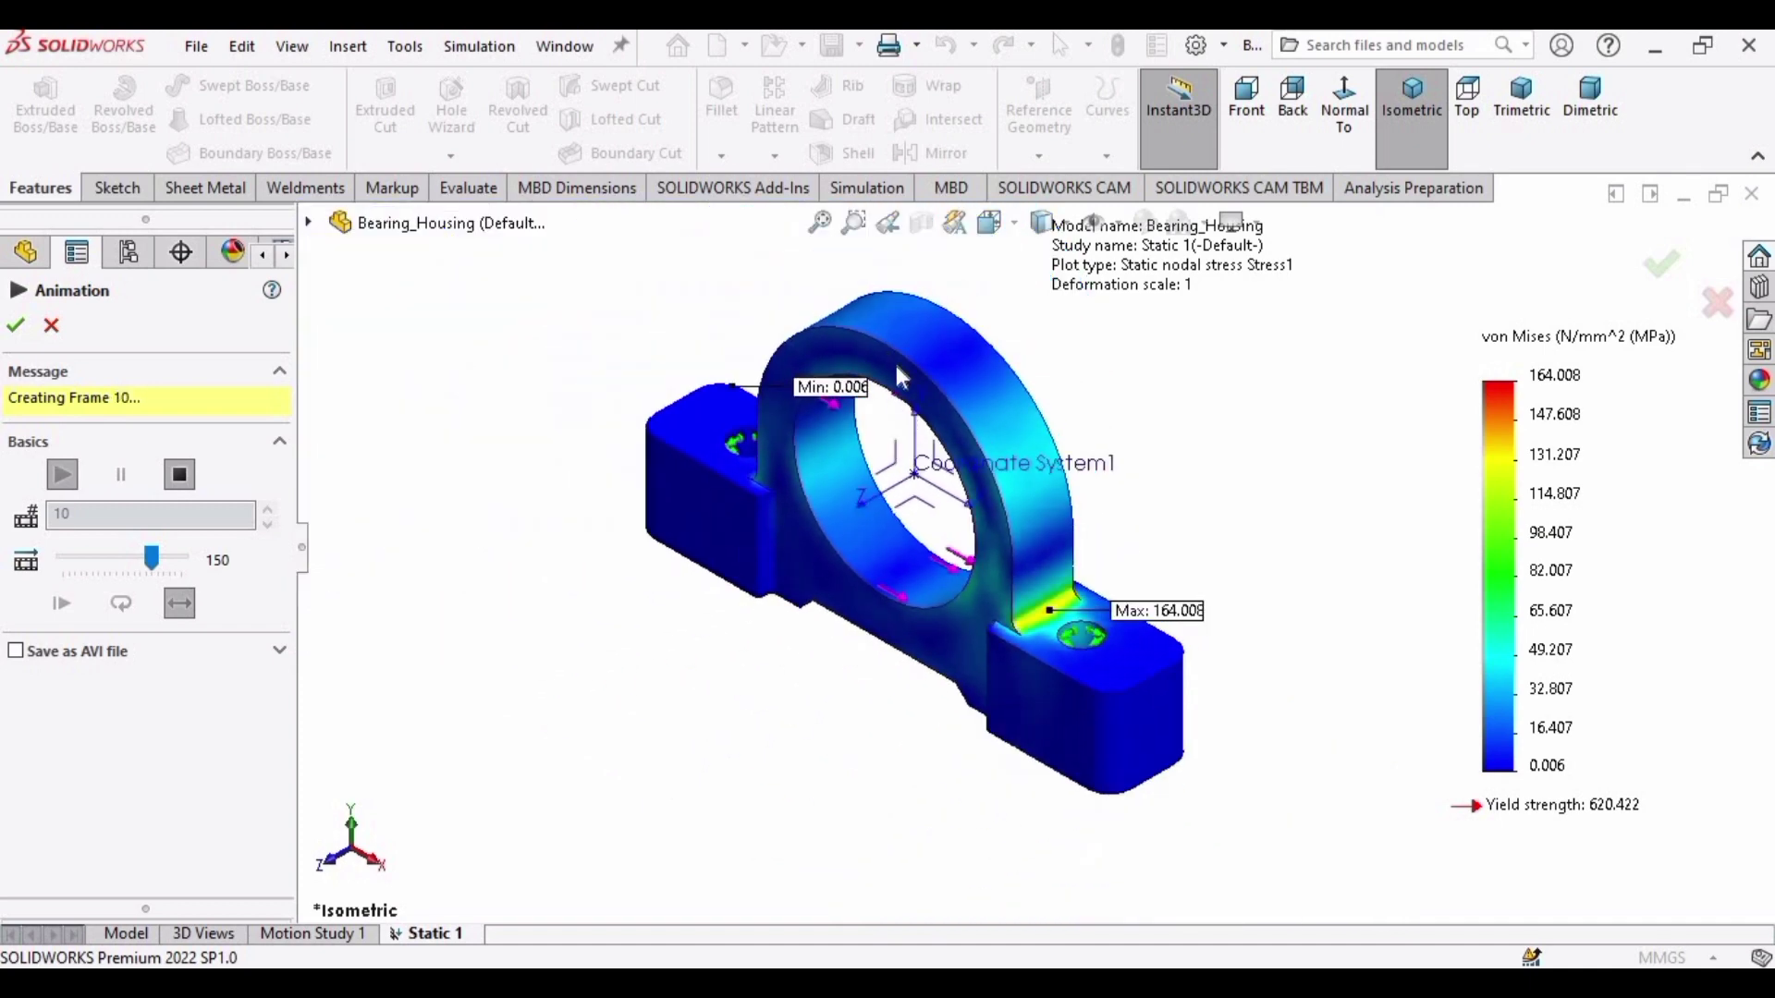
scroll(895, 360, "down", 2)
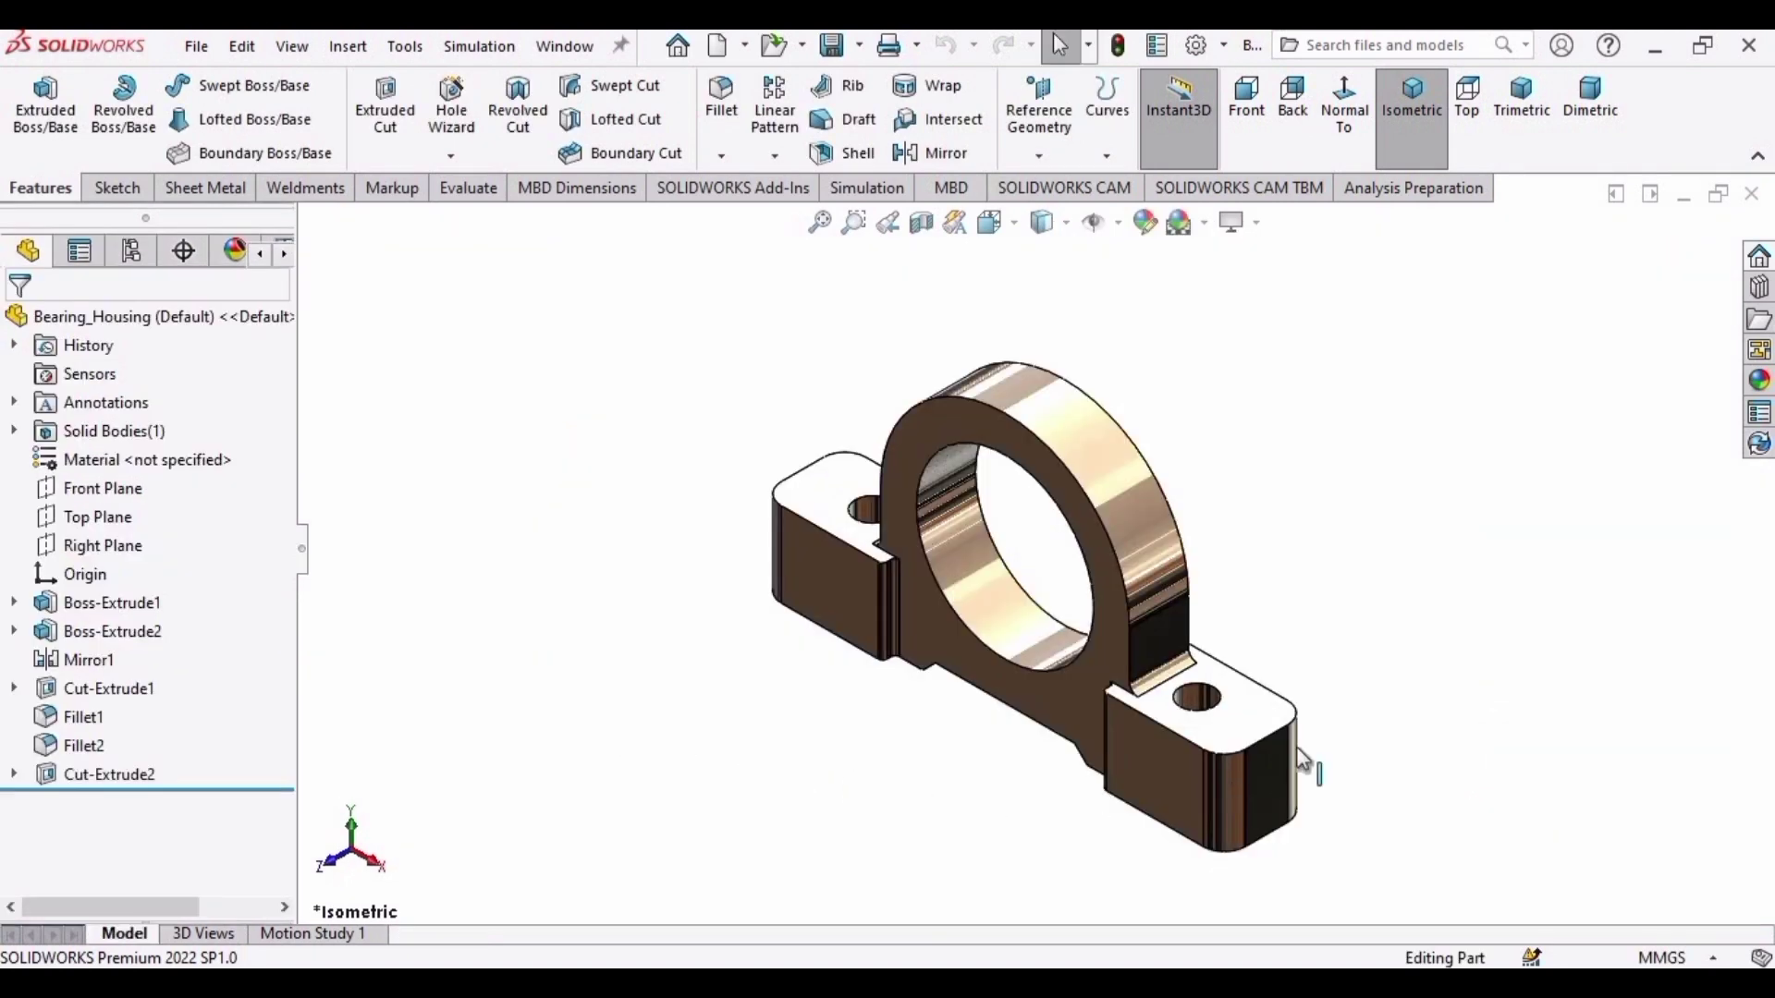
Remove the polished nickel appearance from the bearing housing and return to the feature tree
middle_click_drag(1316, 606, 635, 649)
scroll(1011, 543, "down", 3)
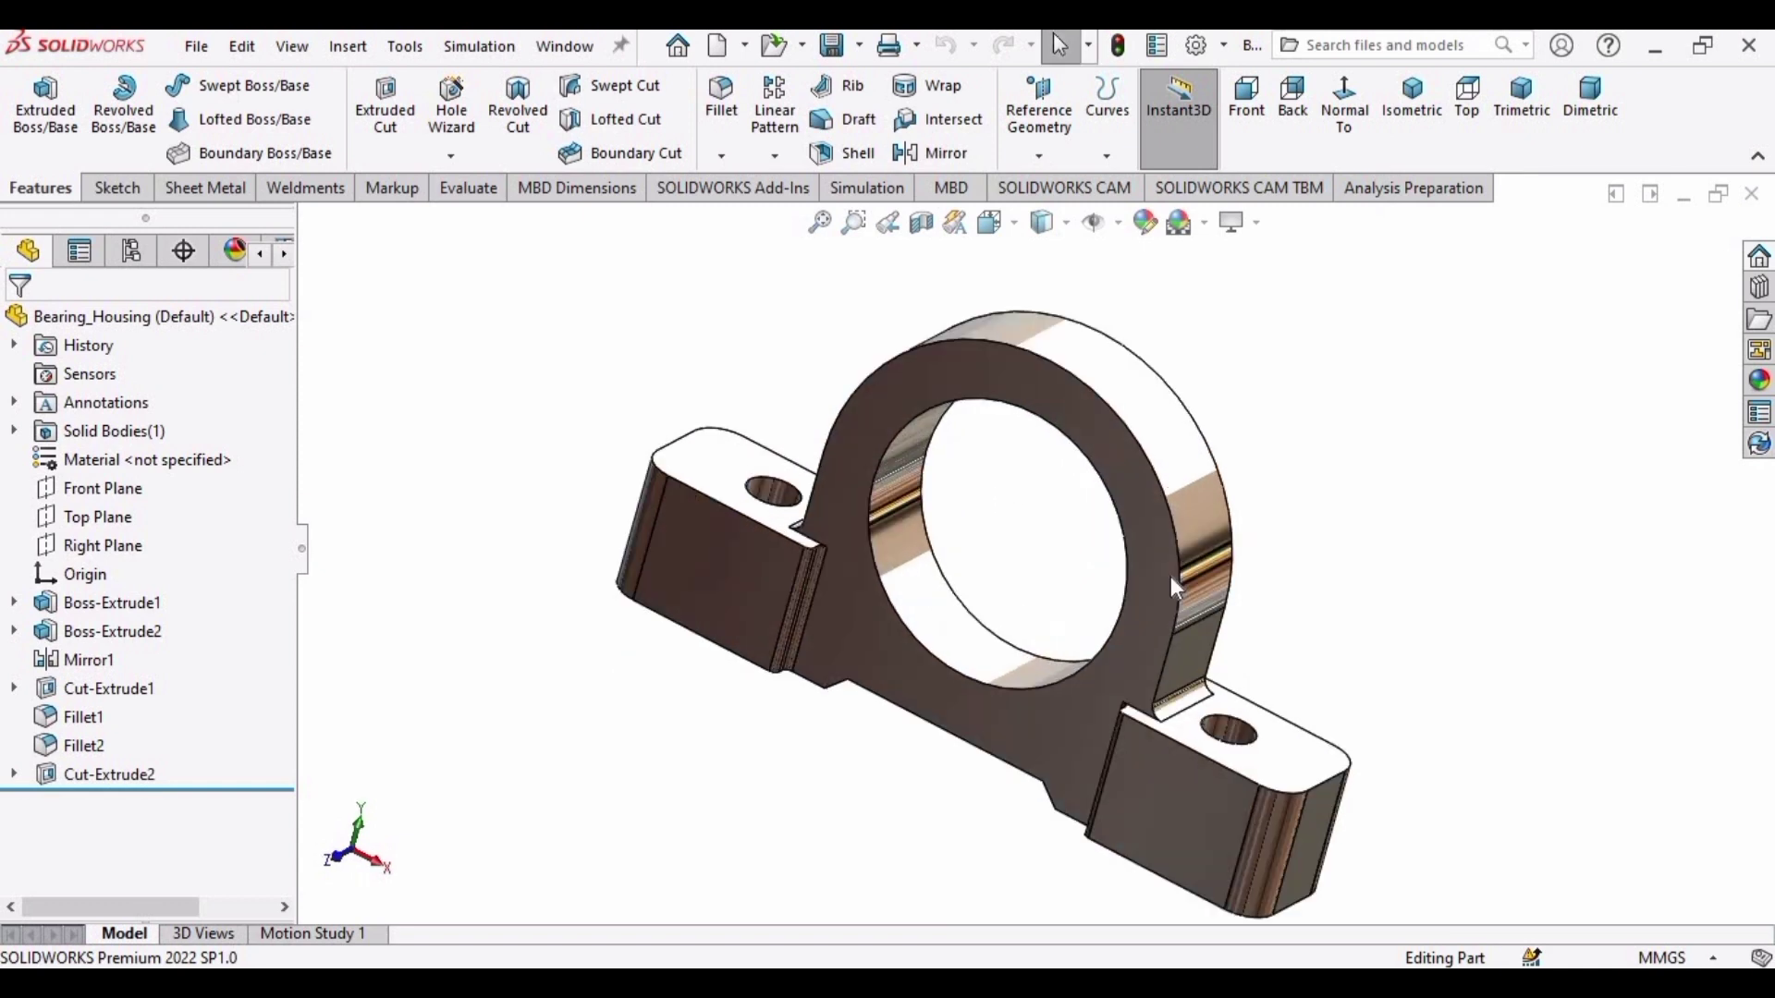
scroll(969, 557, "up", 3)
left_click(234, 249)
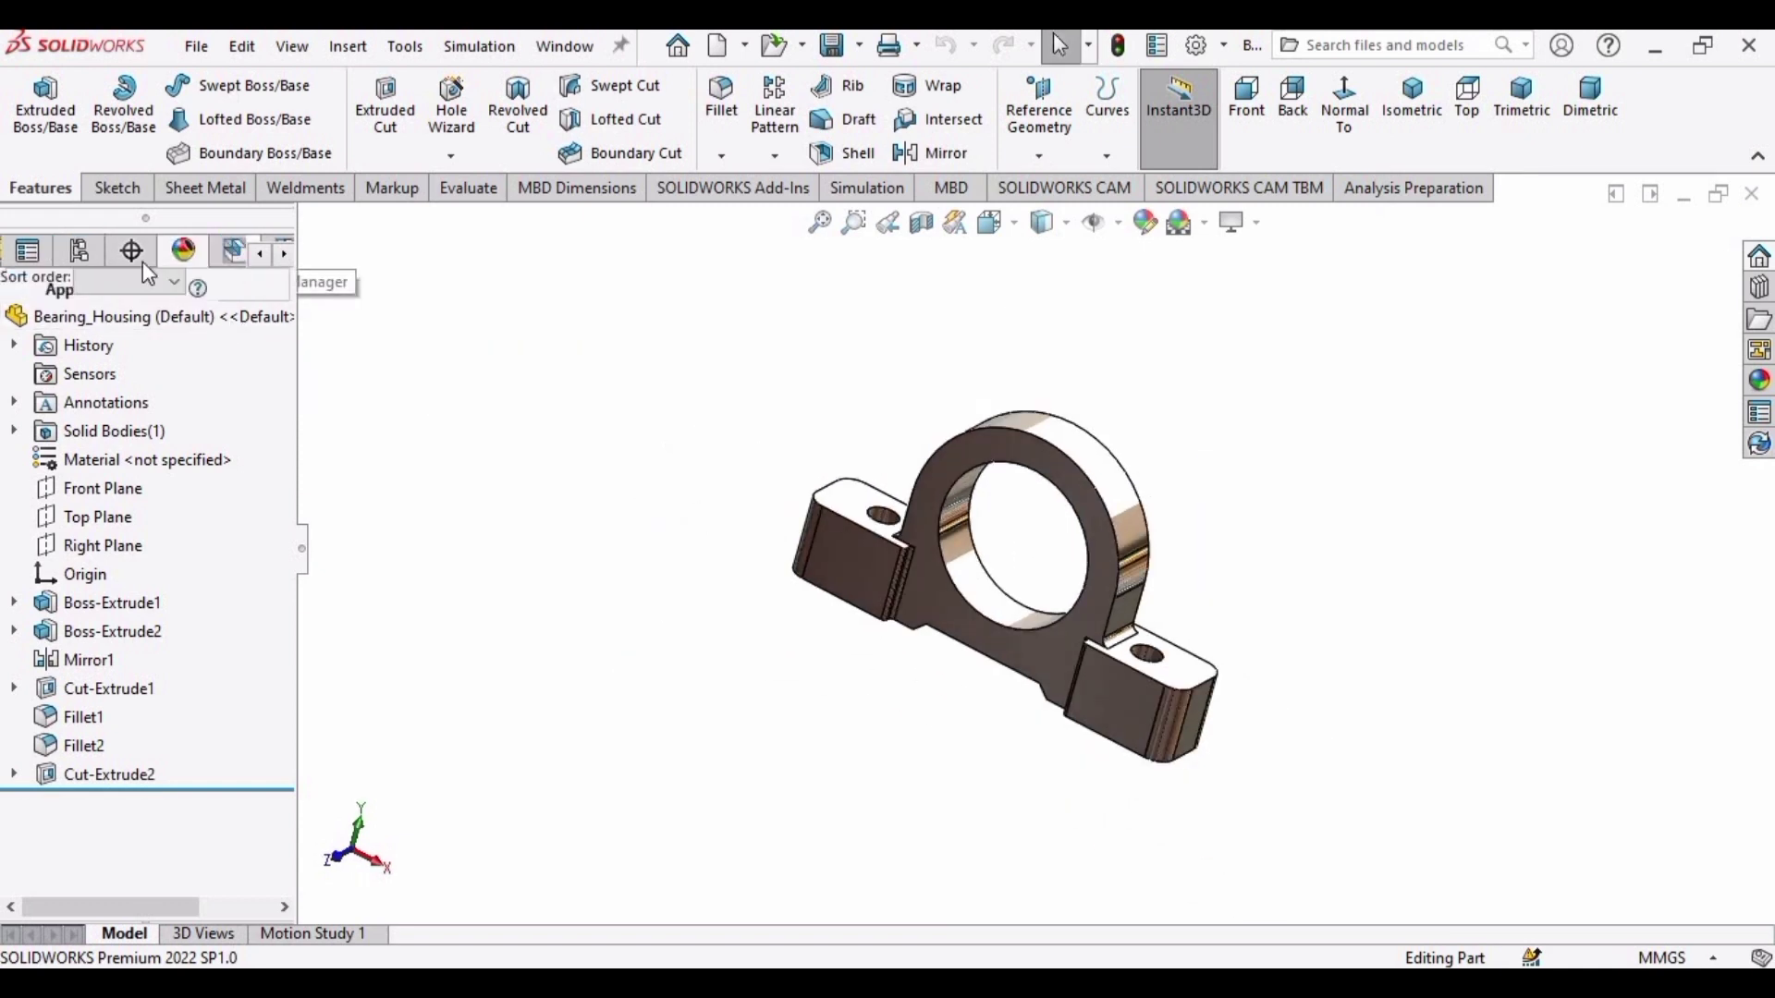
left_click(122, 409)
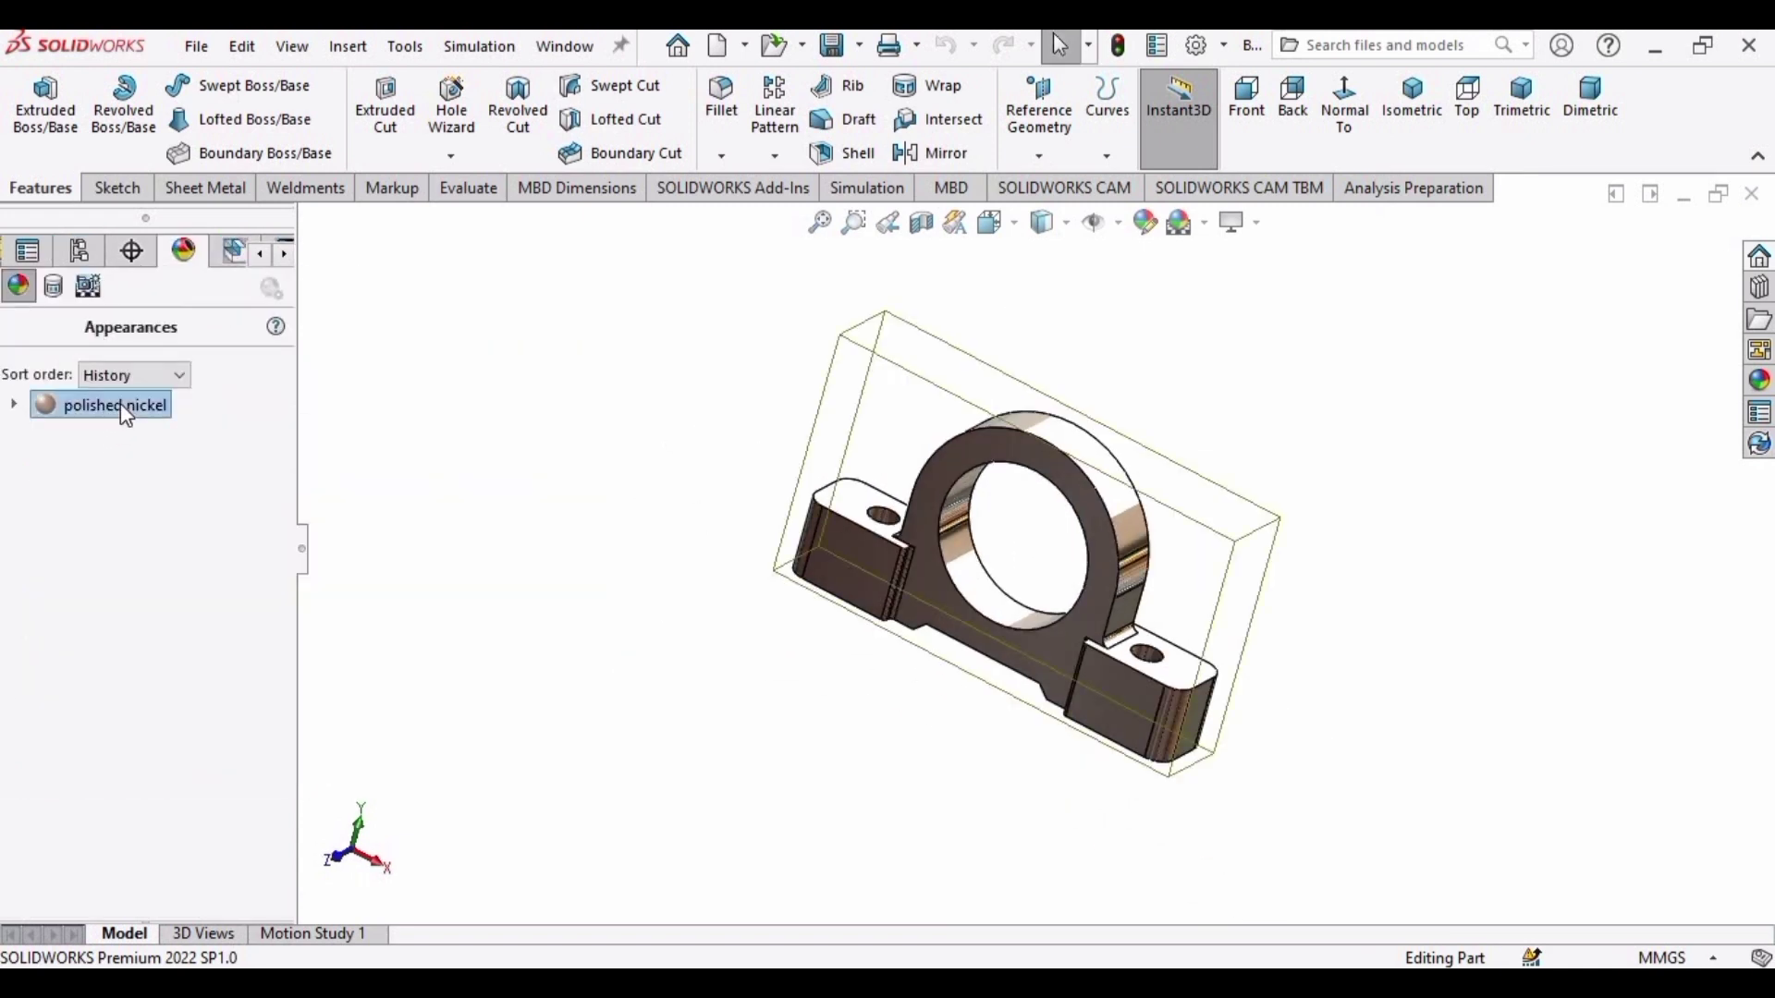
key("Delete")
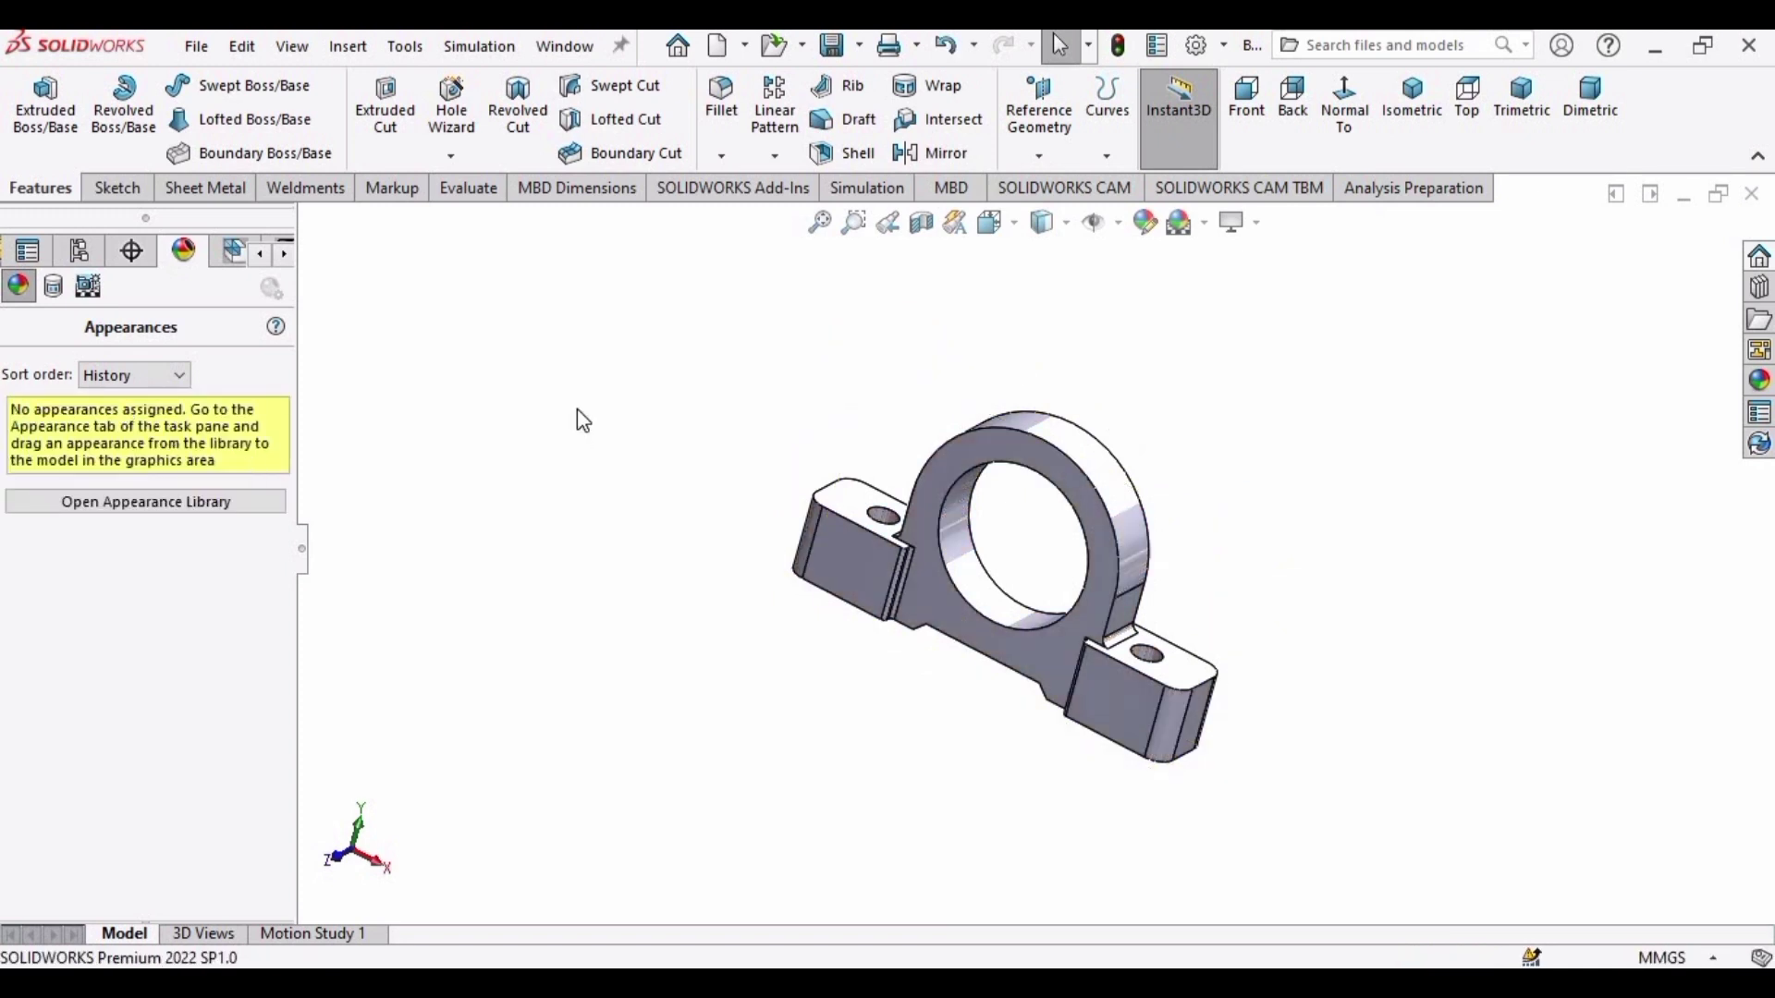
left_click(262, 253)
left_click(48, 254)
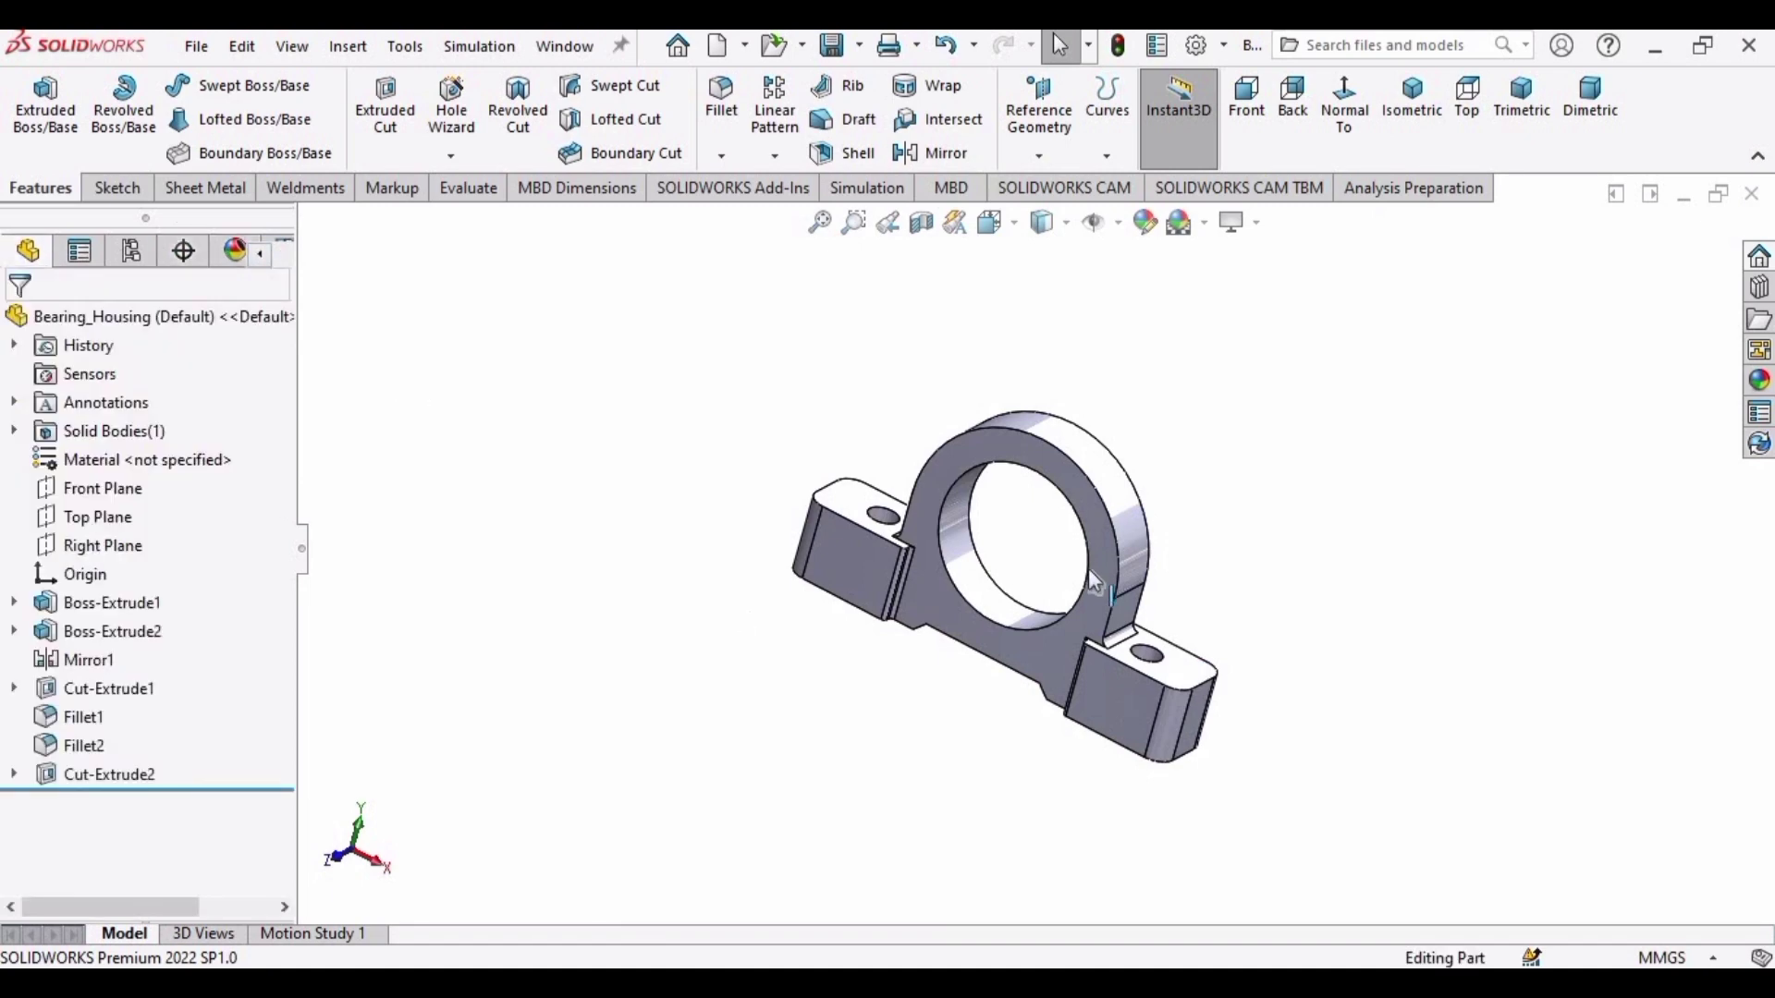
Add a reference point at the center of the bearing bore's inner cylindrical face
scroll(1091, 579, "down", 2)
middle_click_drag(1091, 578, 1222, 379)
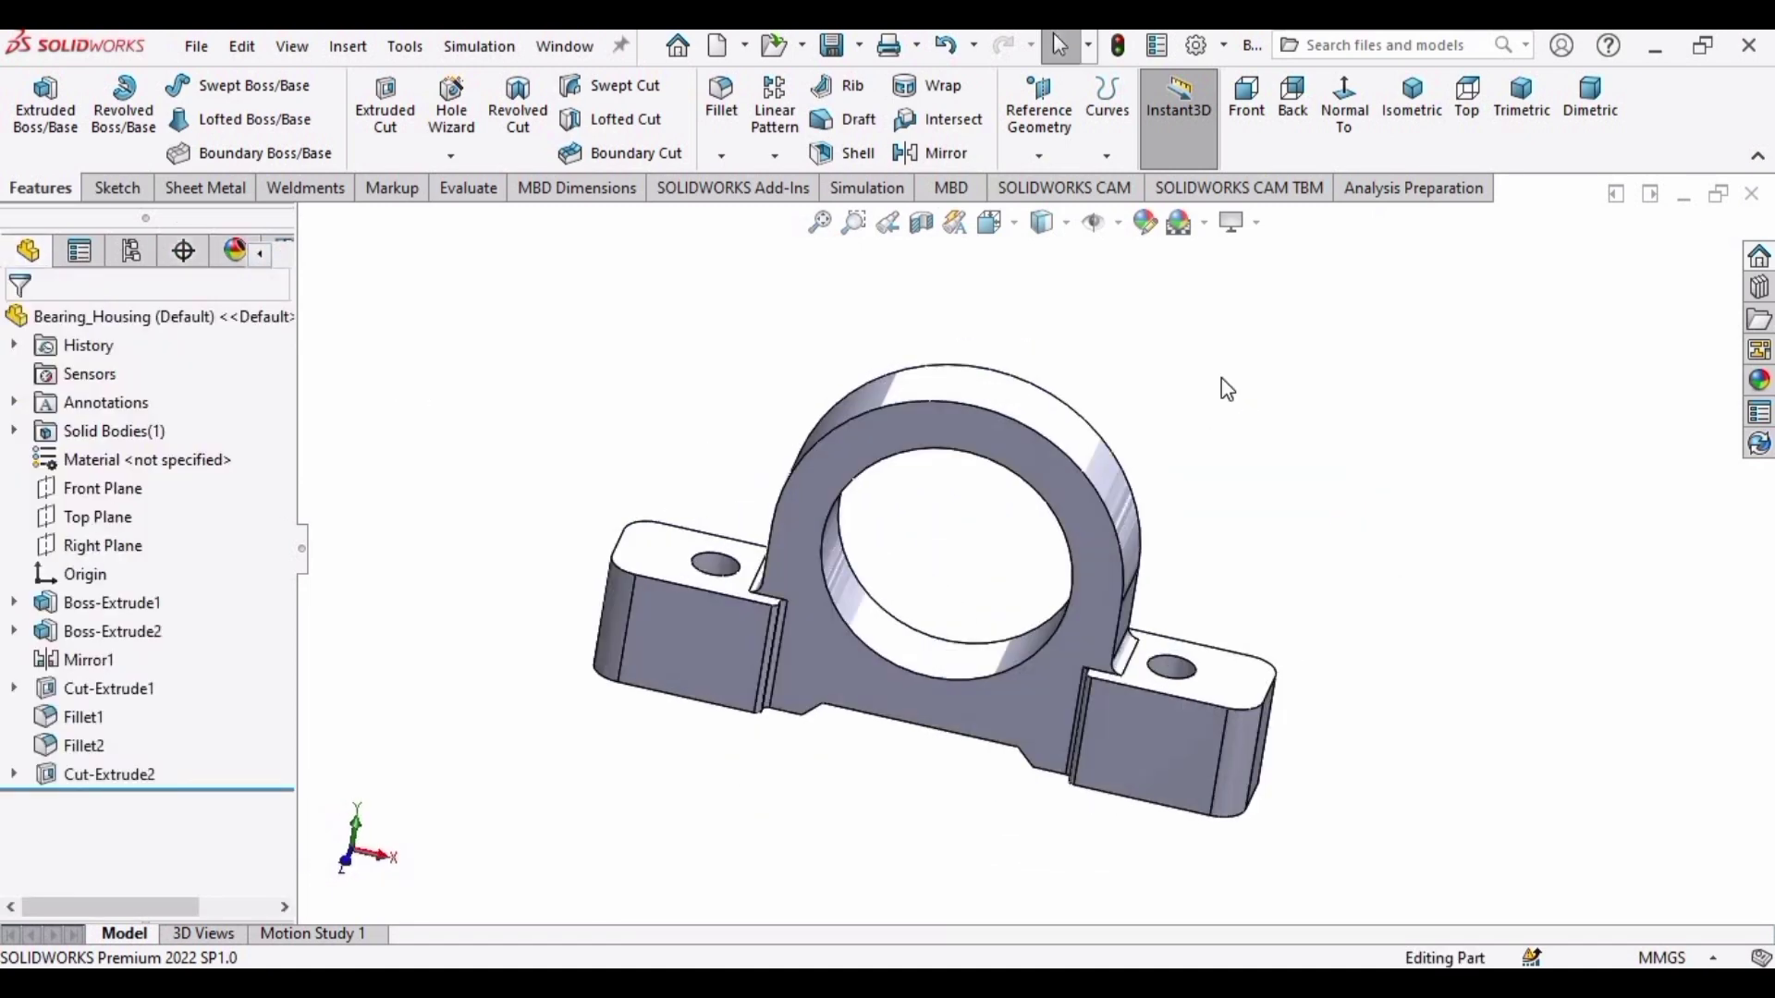
left_click(1041, 157)
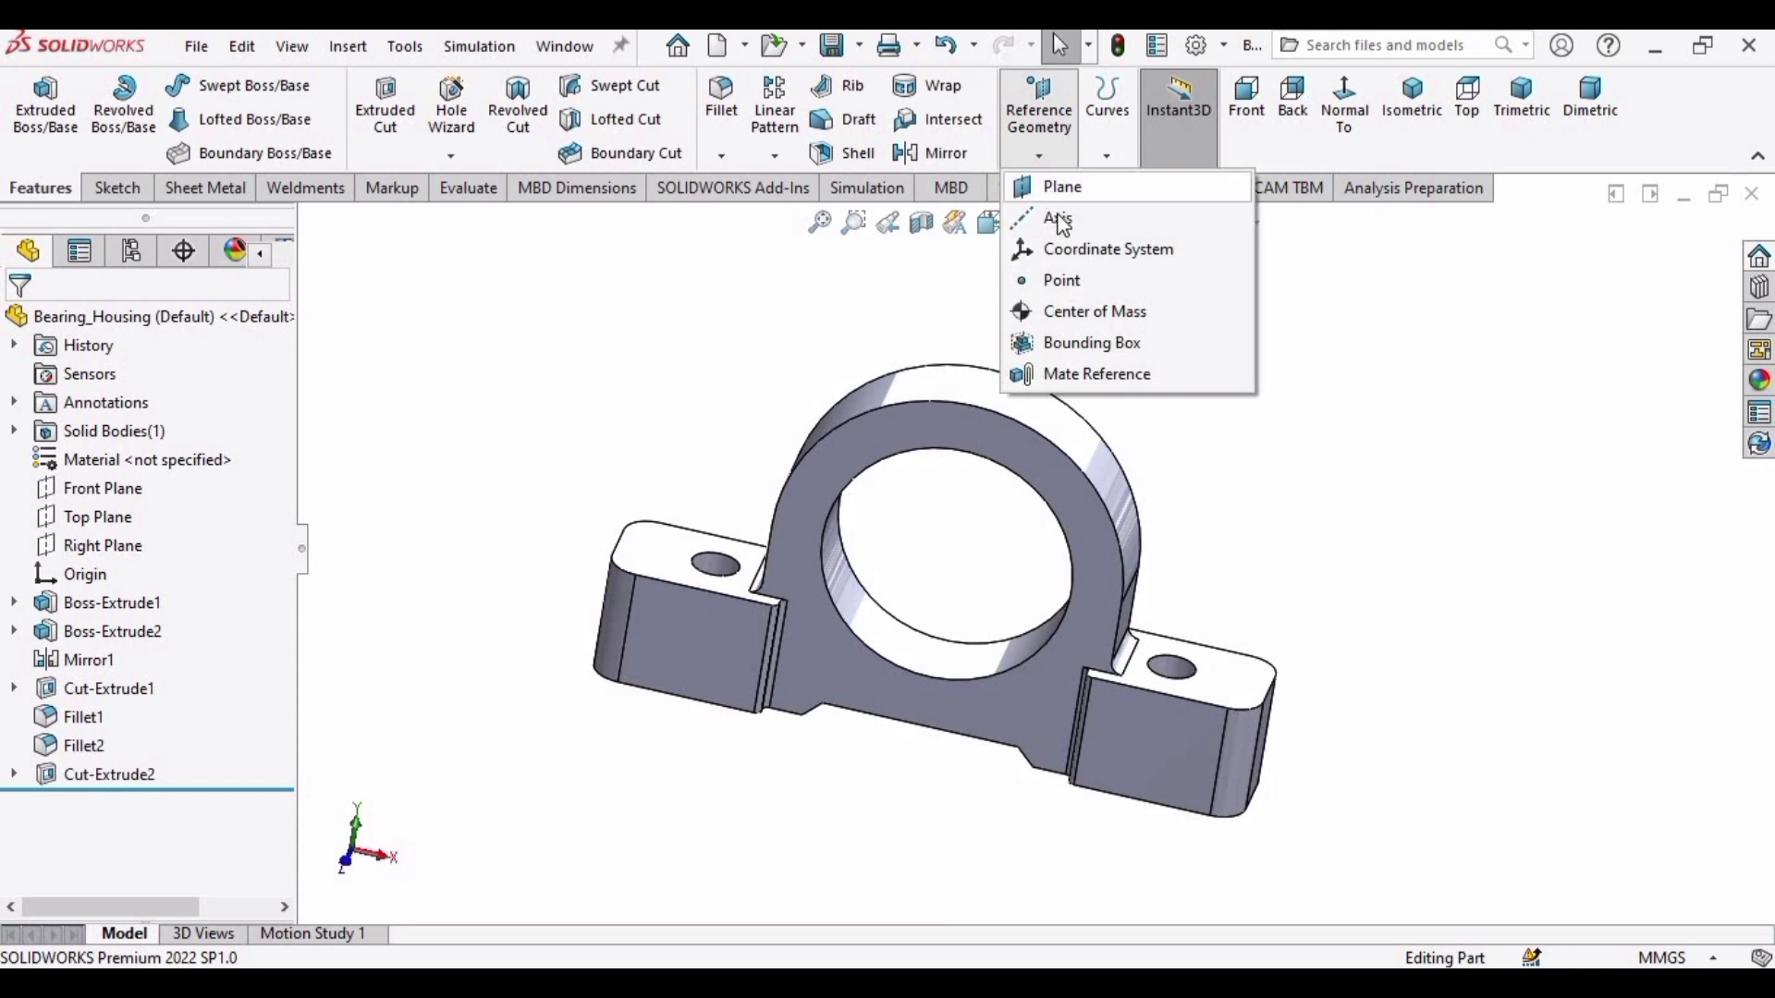
left_click(1065, 280)
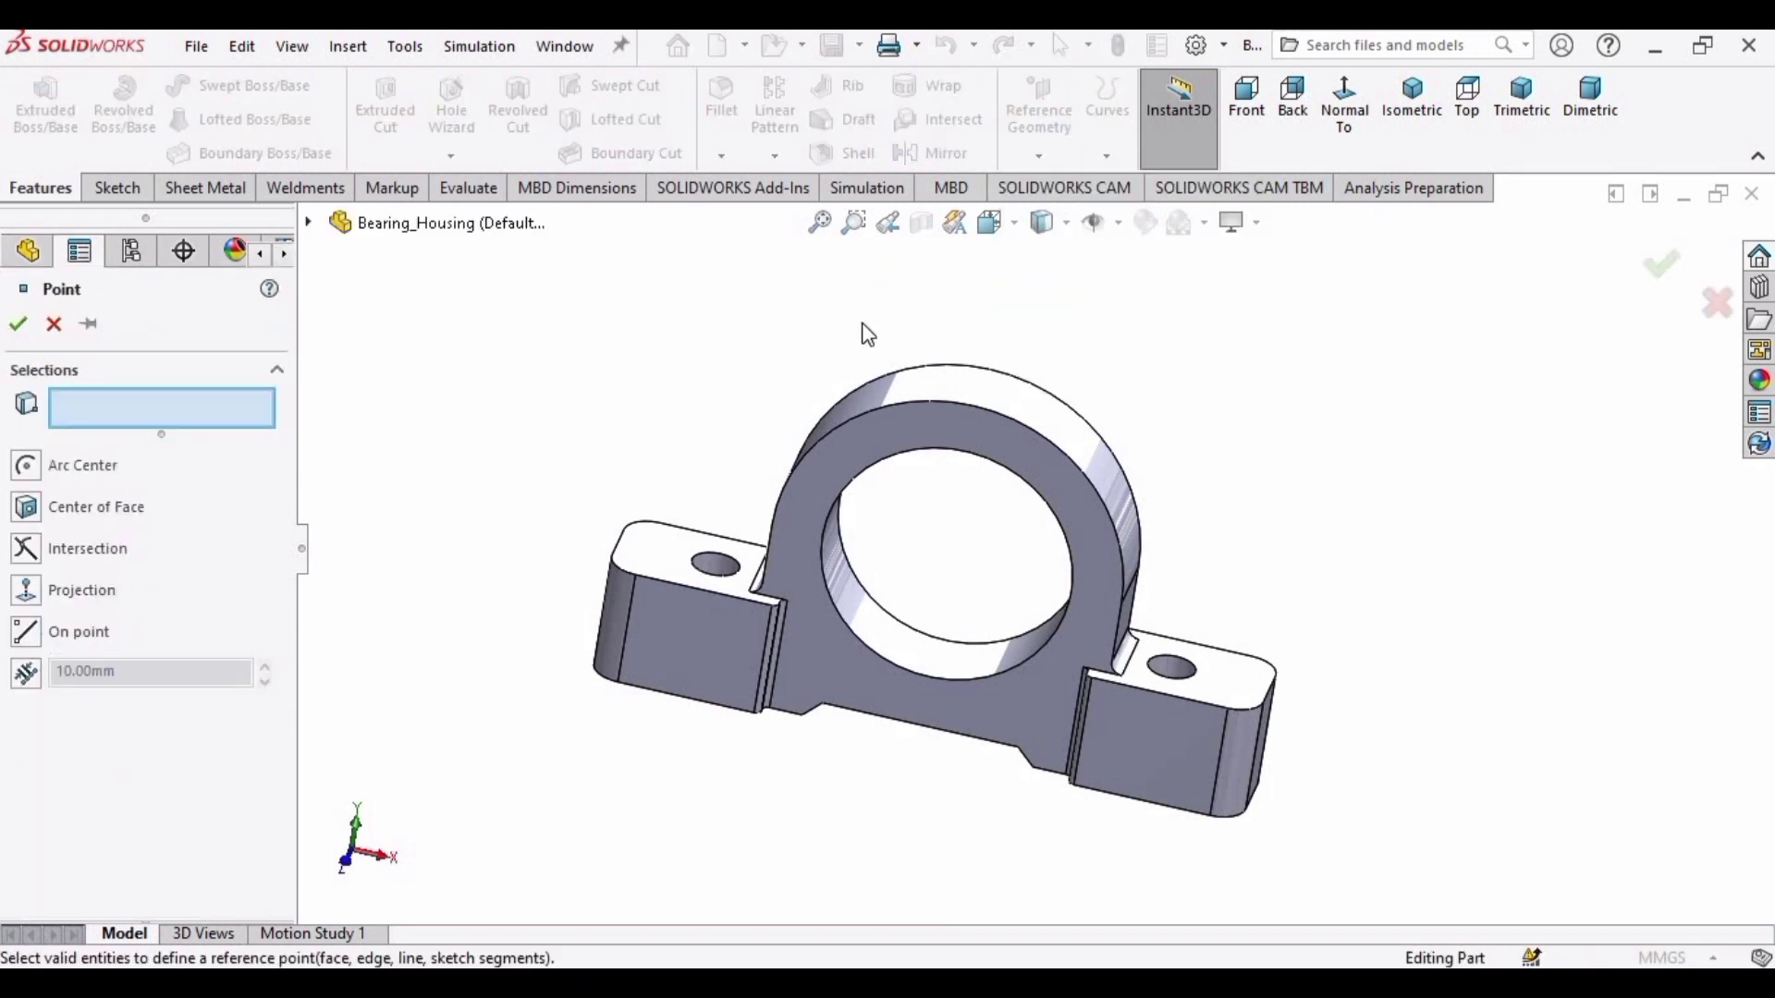
scroll(869, 578, "down", 5)
left_click(872, 579)
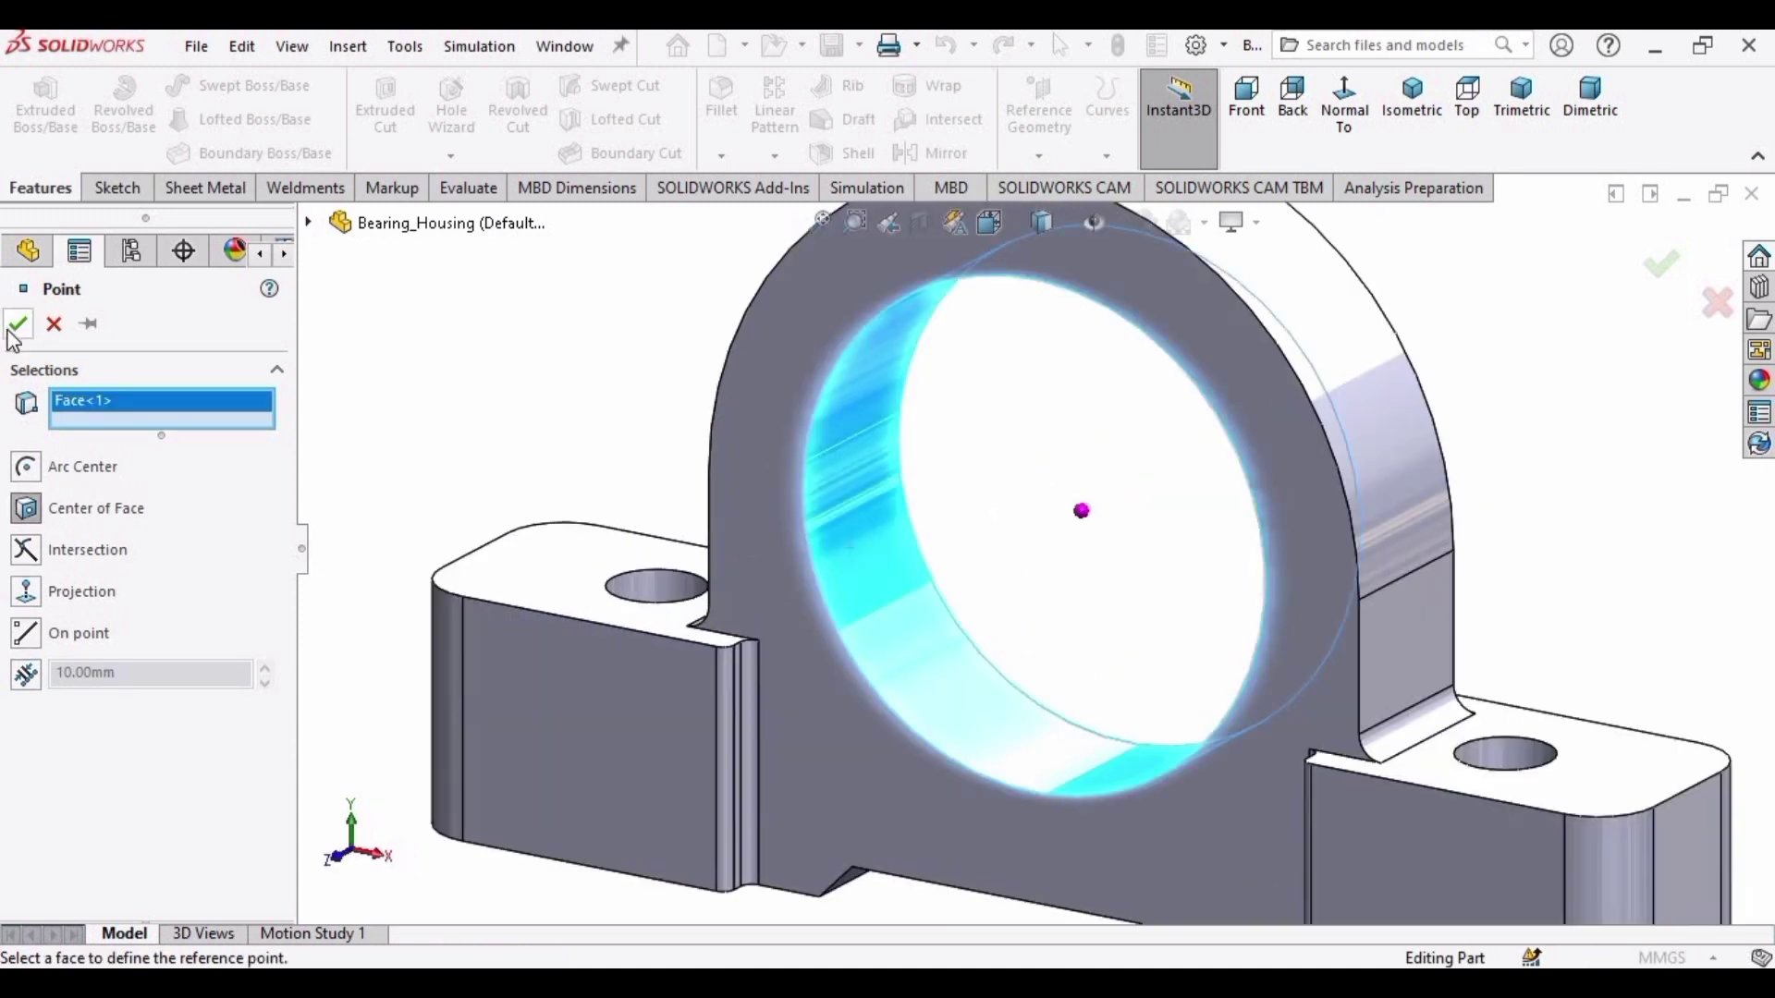
left_click(18, 323)
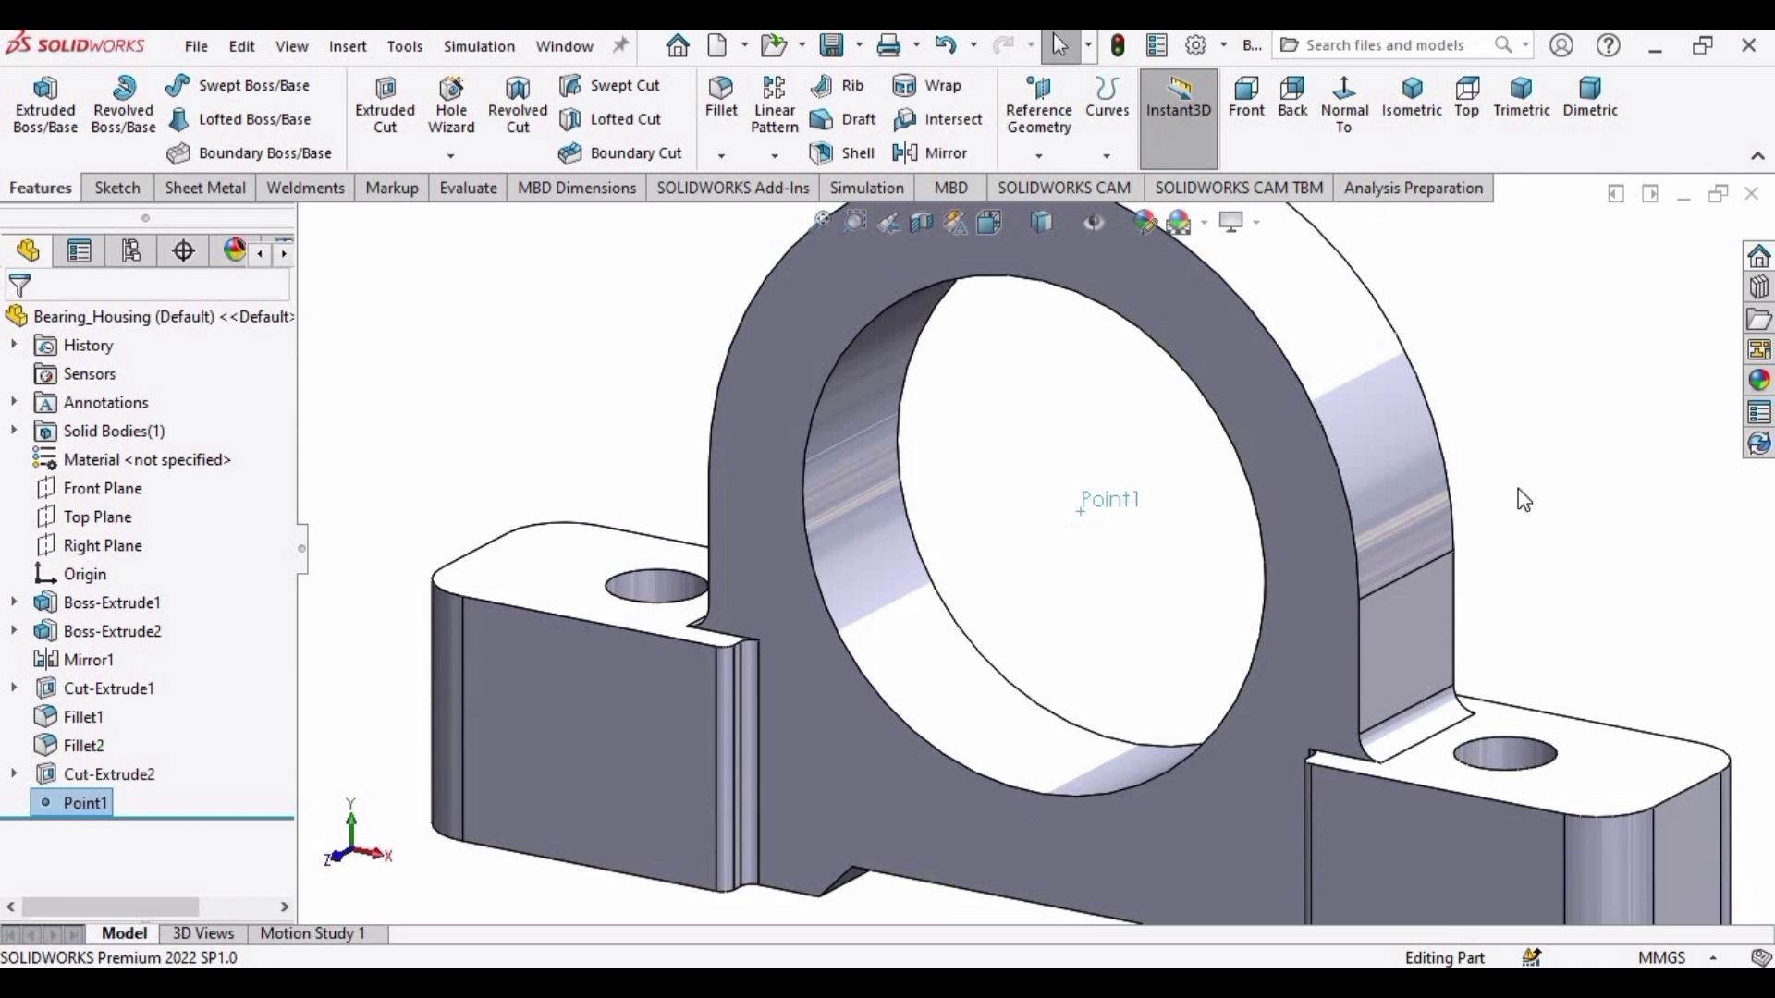
Start a new coordinate system with its origin on the reference point at the bore's center
left_click(1072, 137)
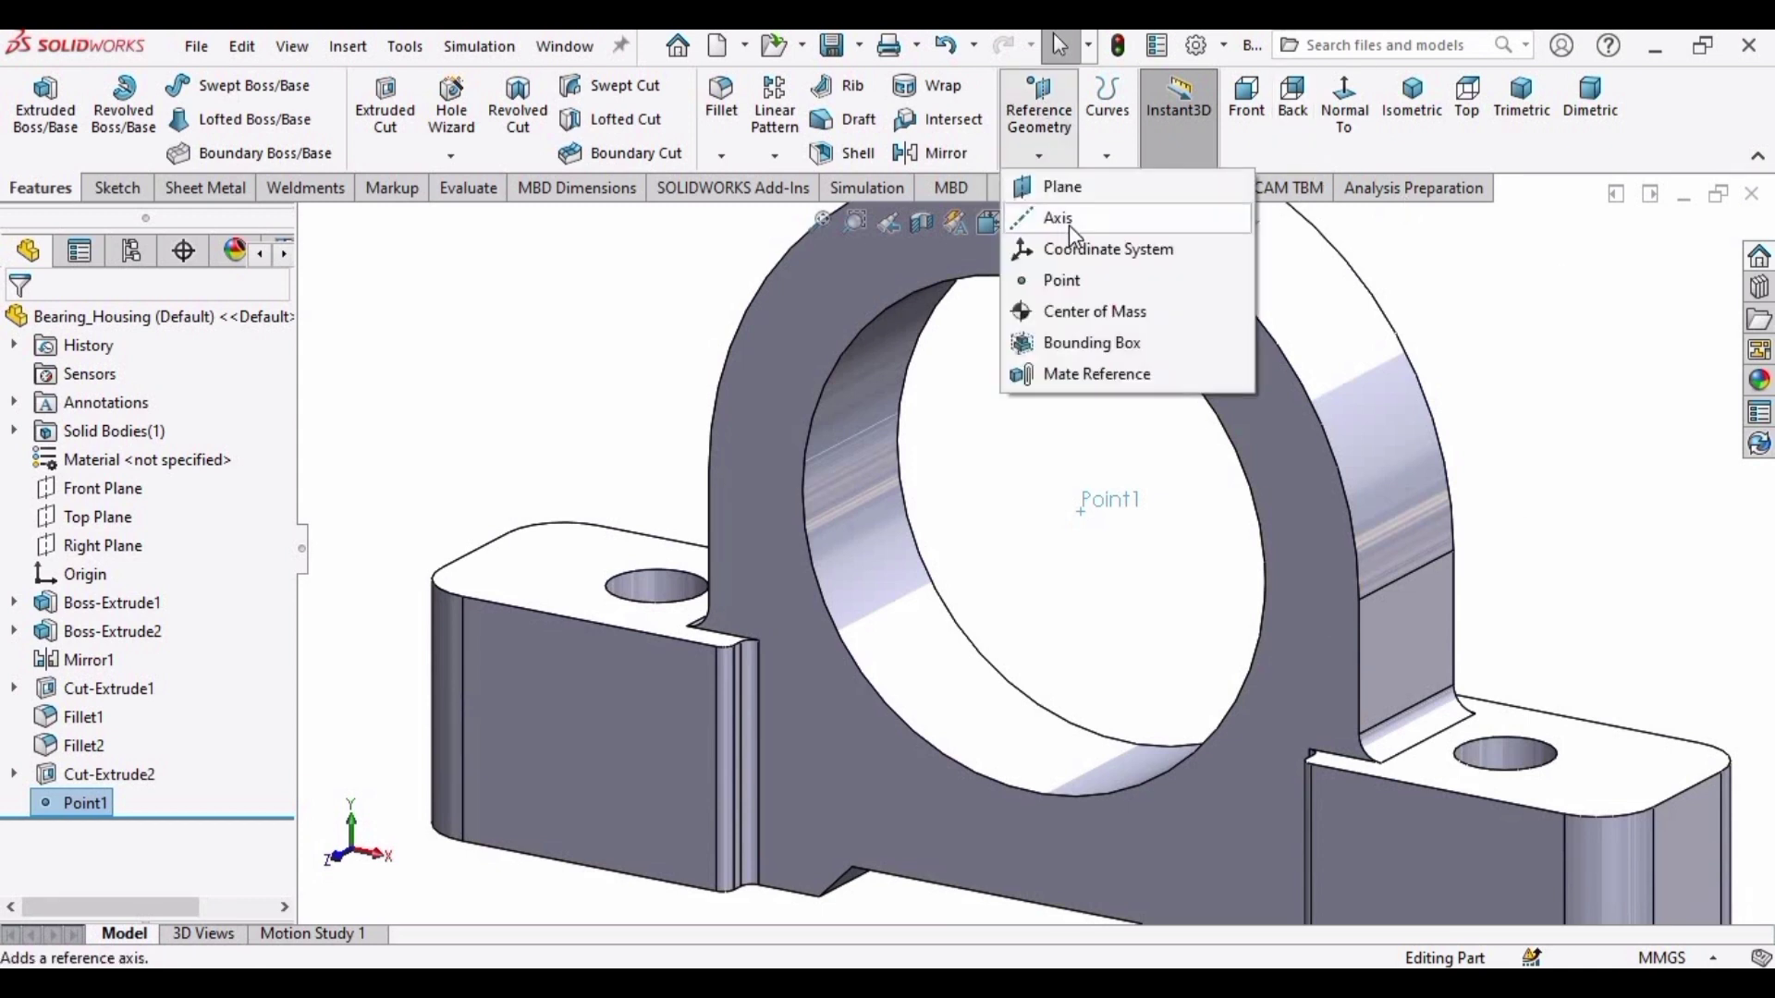
left_click(1134, 264)
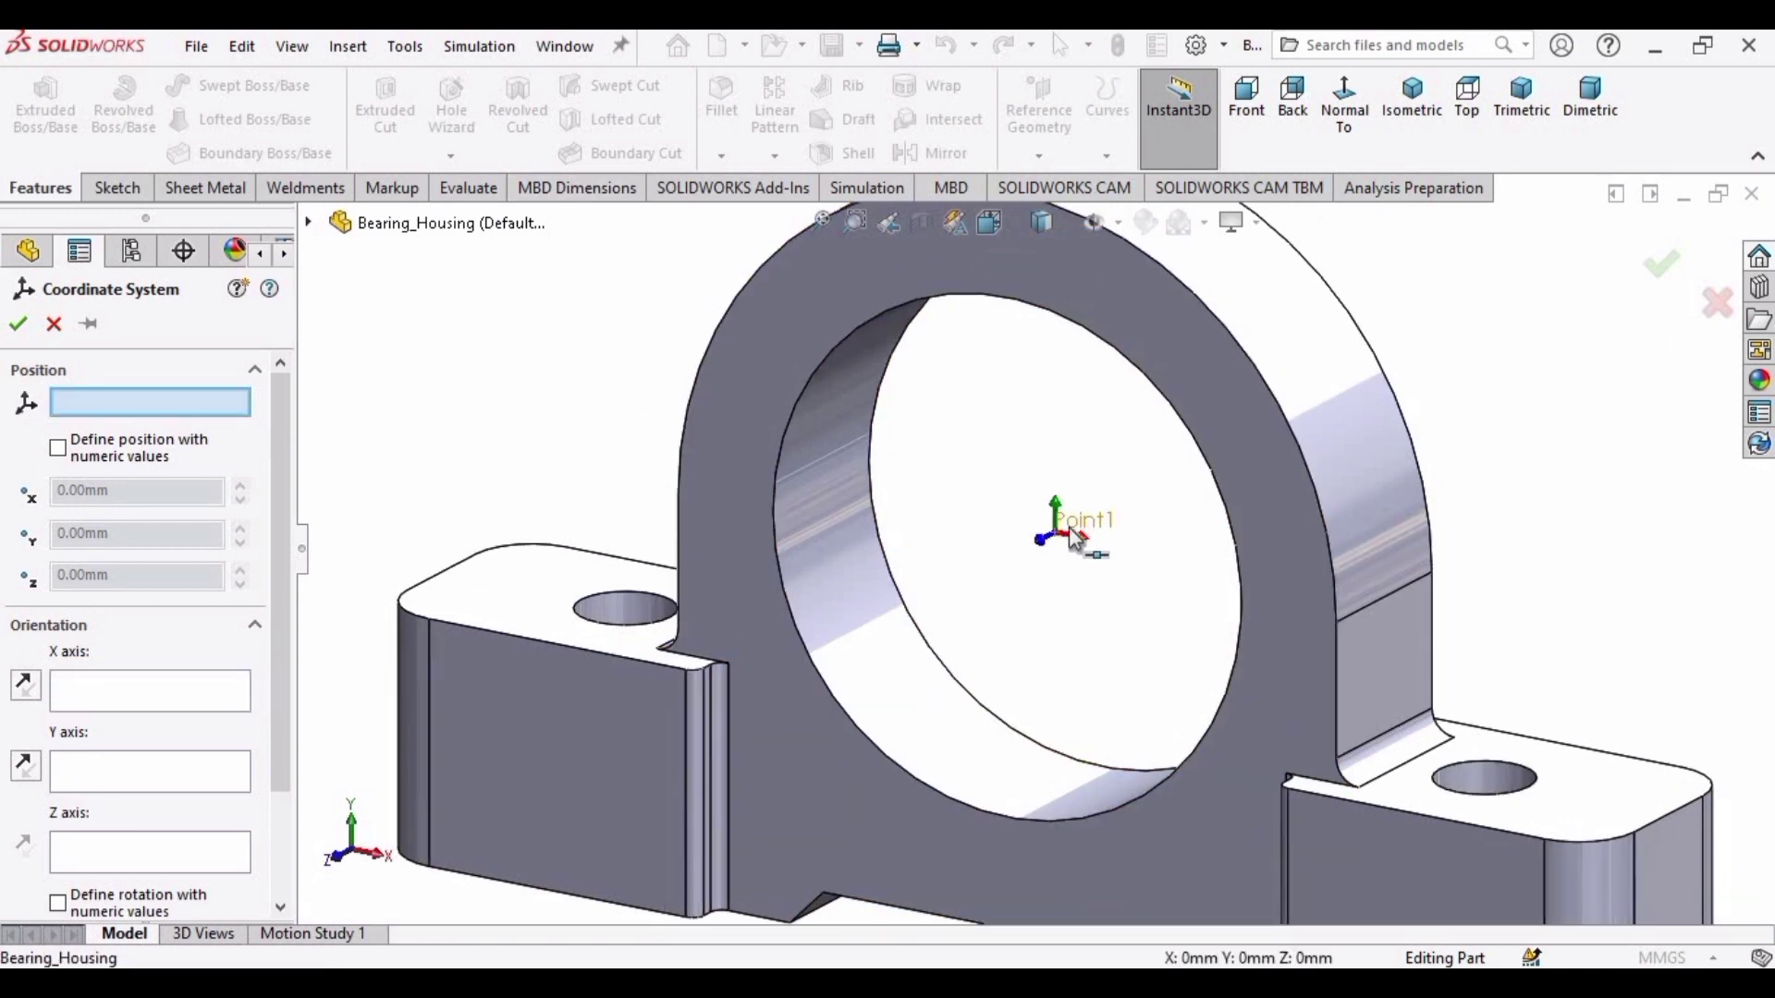
left_click(1073, 538)
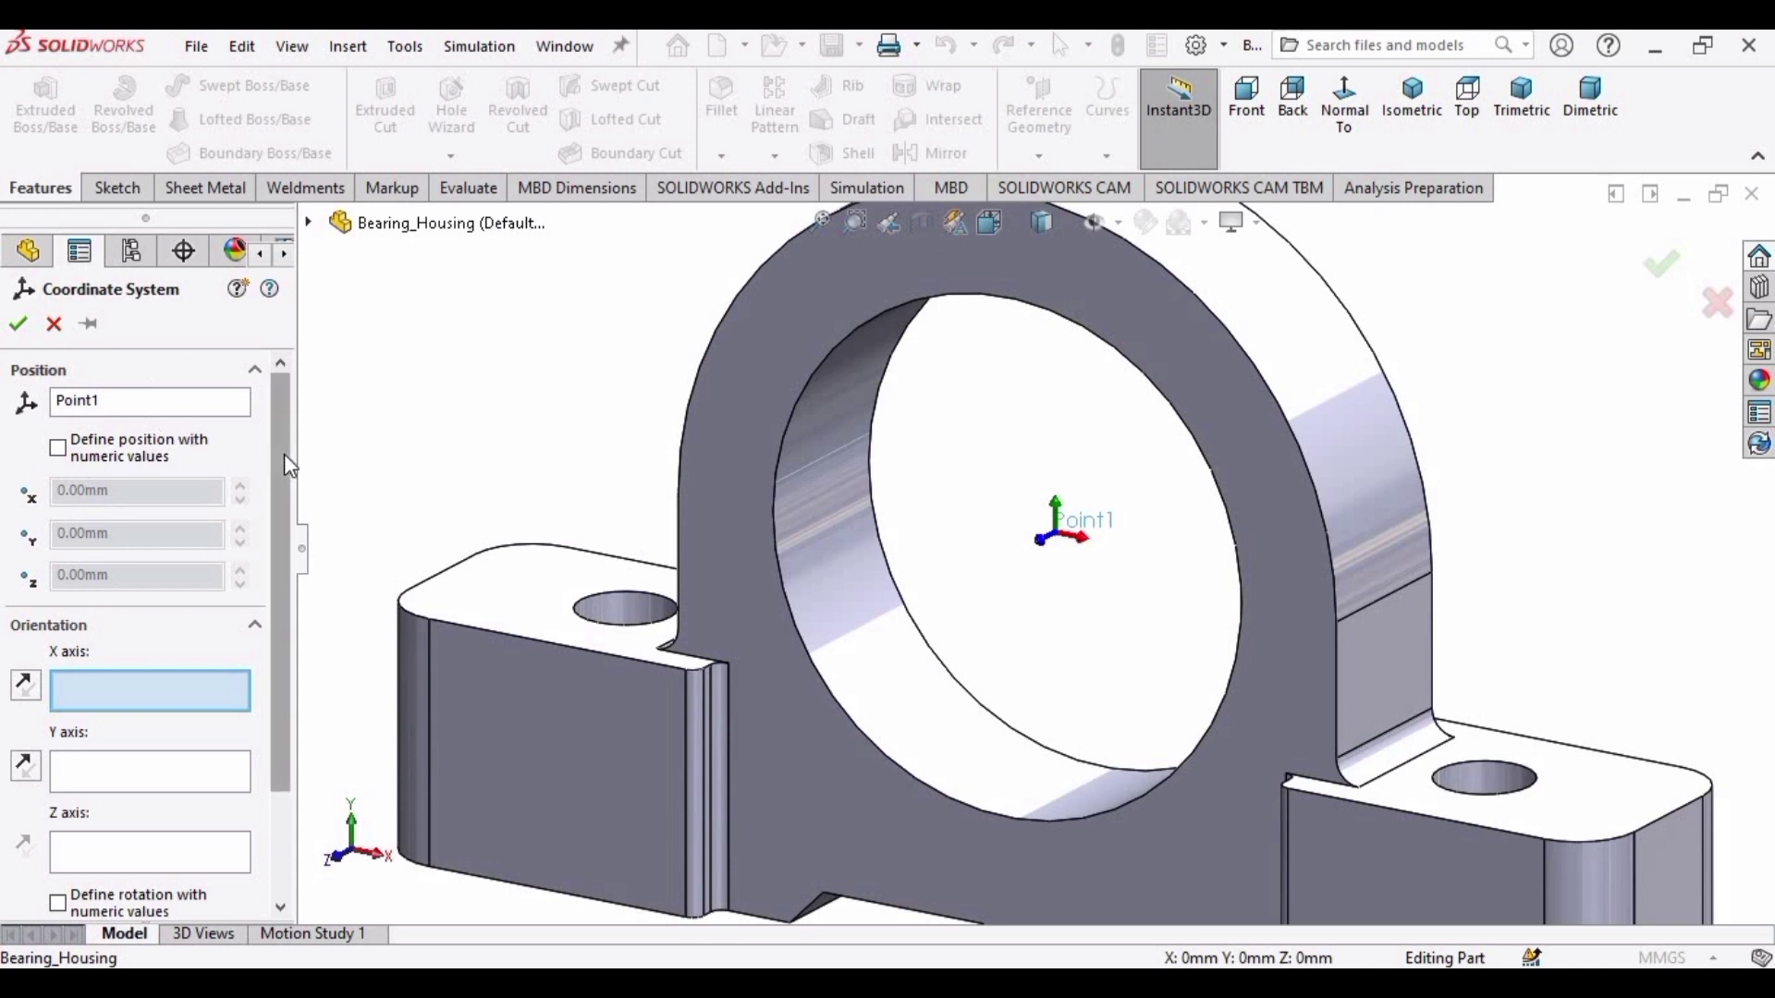
Align the coordinate system's Z axis with the short straight edge between the two rounded corners of the mounting block beside the ring
left_click_drag(285, 453, 280, 501)
left_click(148, 797)
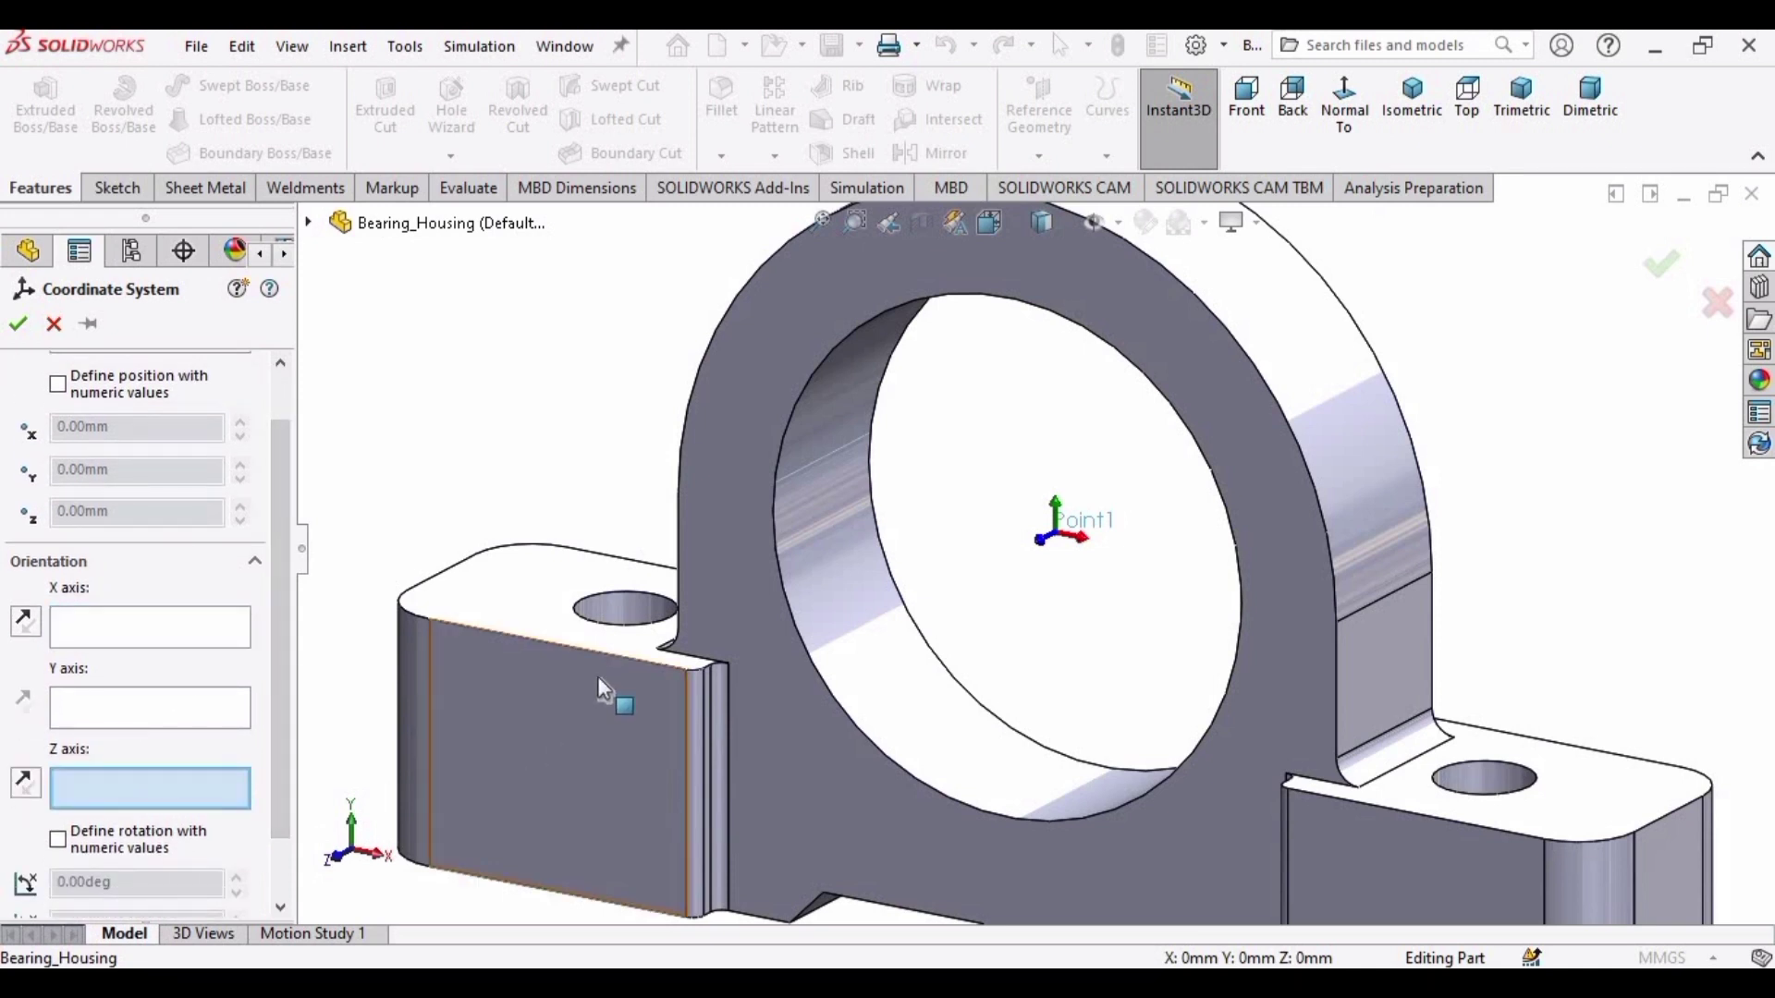
middle_click_drag(731, 707, 793, 741)
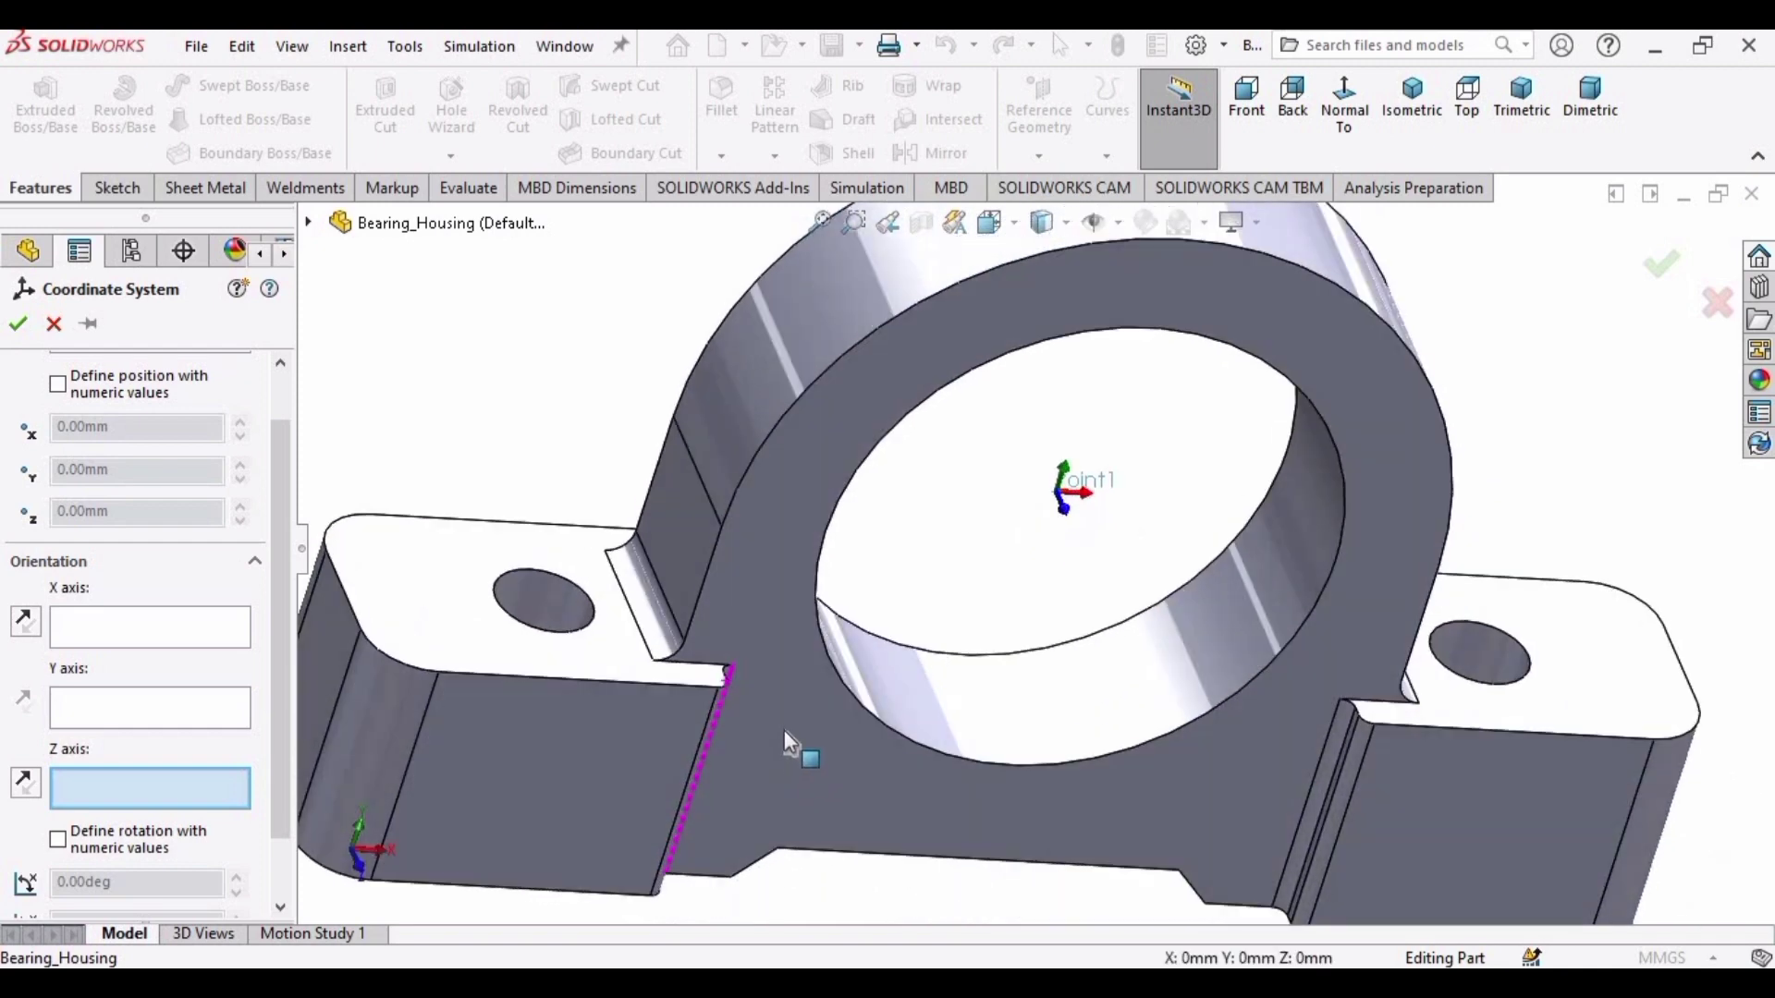
scroll(730, 638, "down", 8)
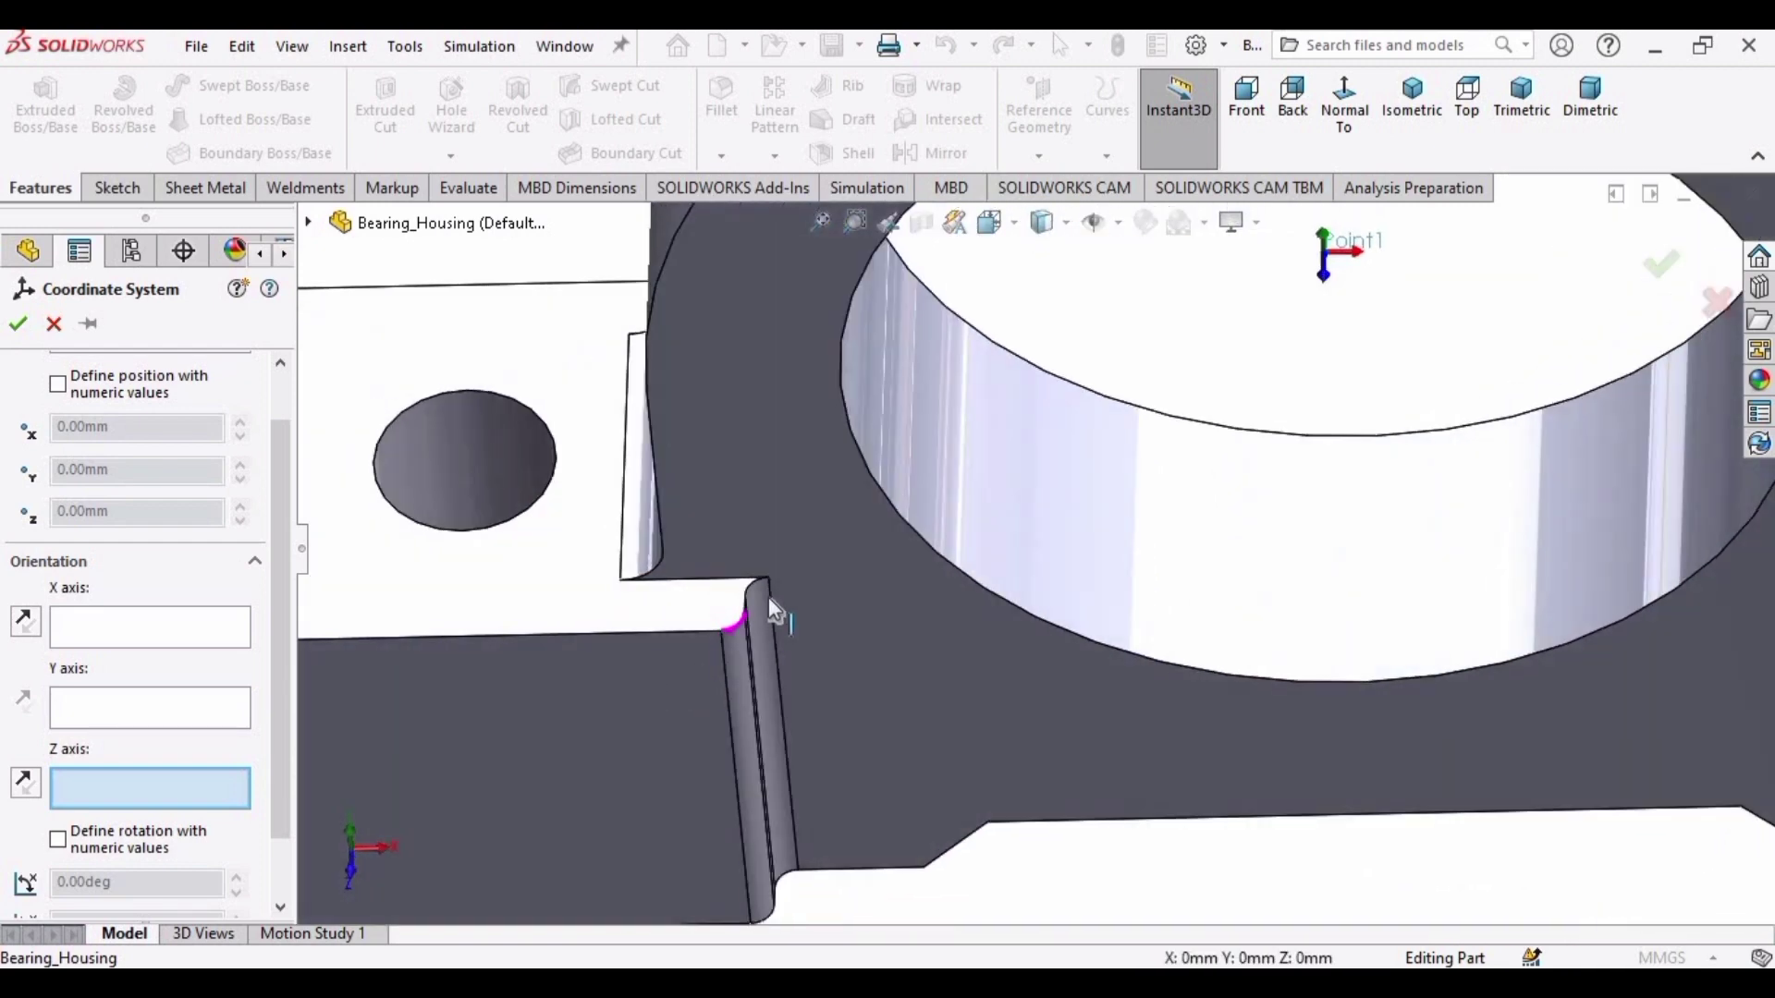
scroll(736, 594, "down", 5)
scroll(908, 644, "down", 5)
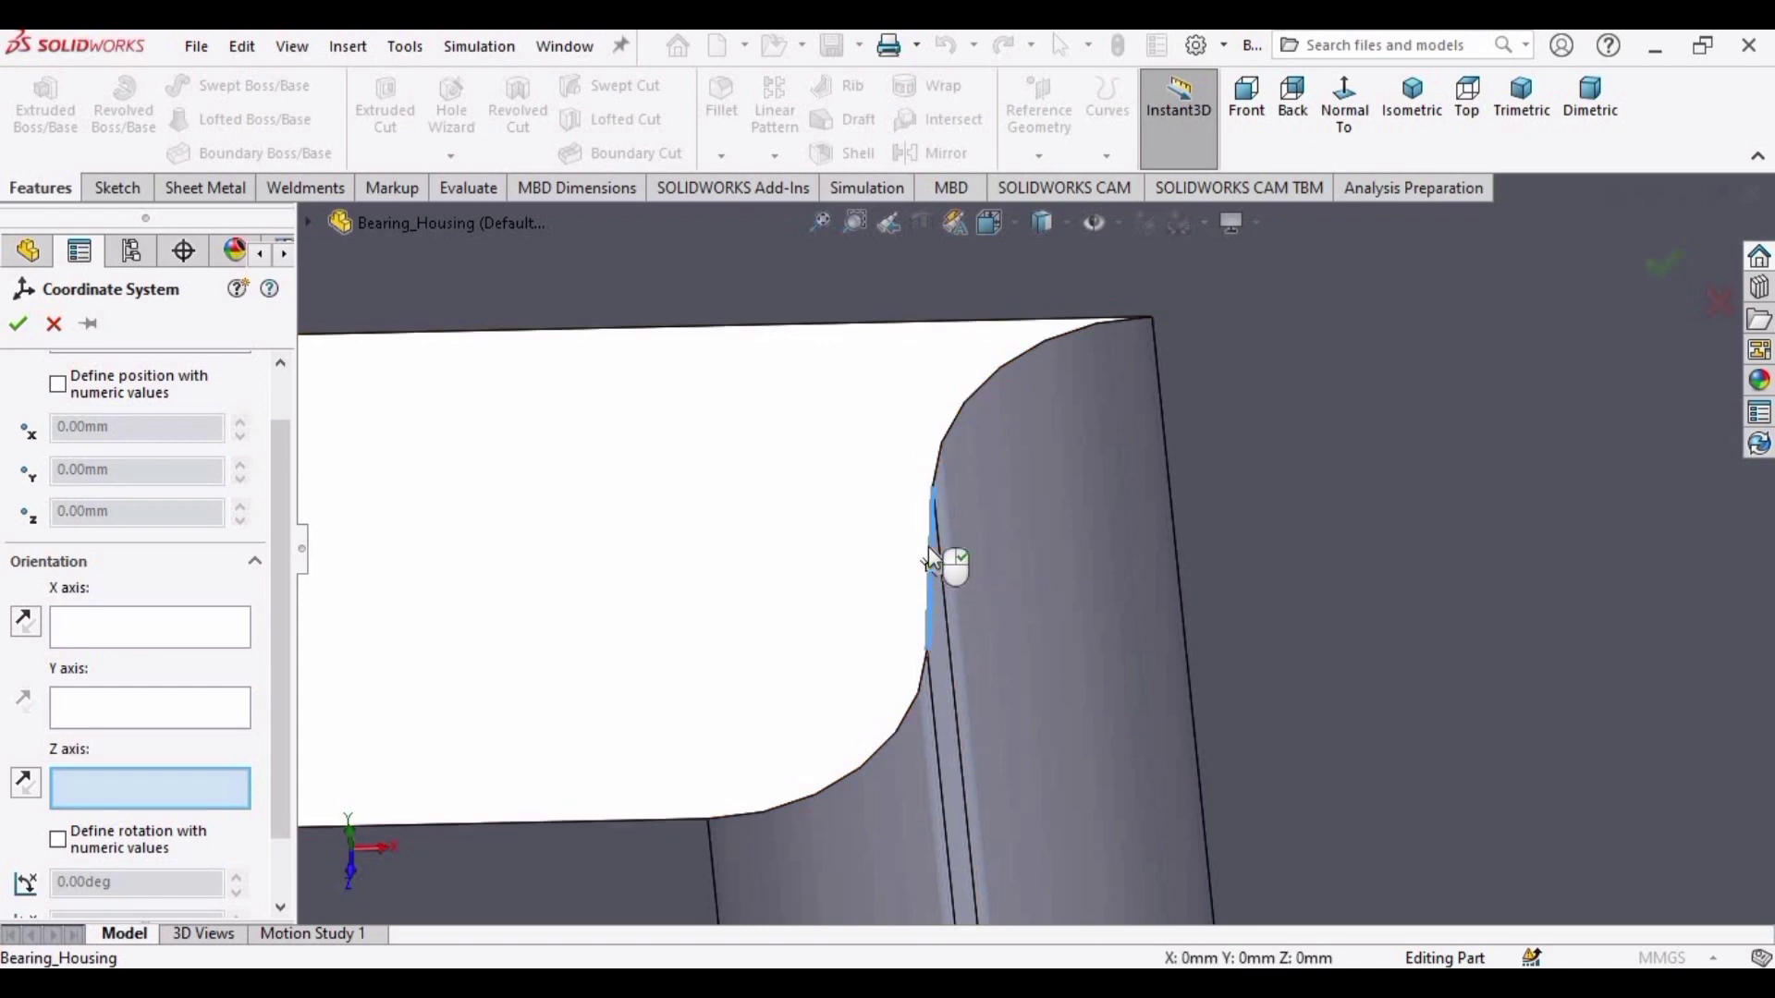
left_click(932, 551)
scroll(1251, 660, "up", 10)
scroll(1440, 588, "up", 3)
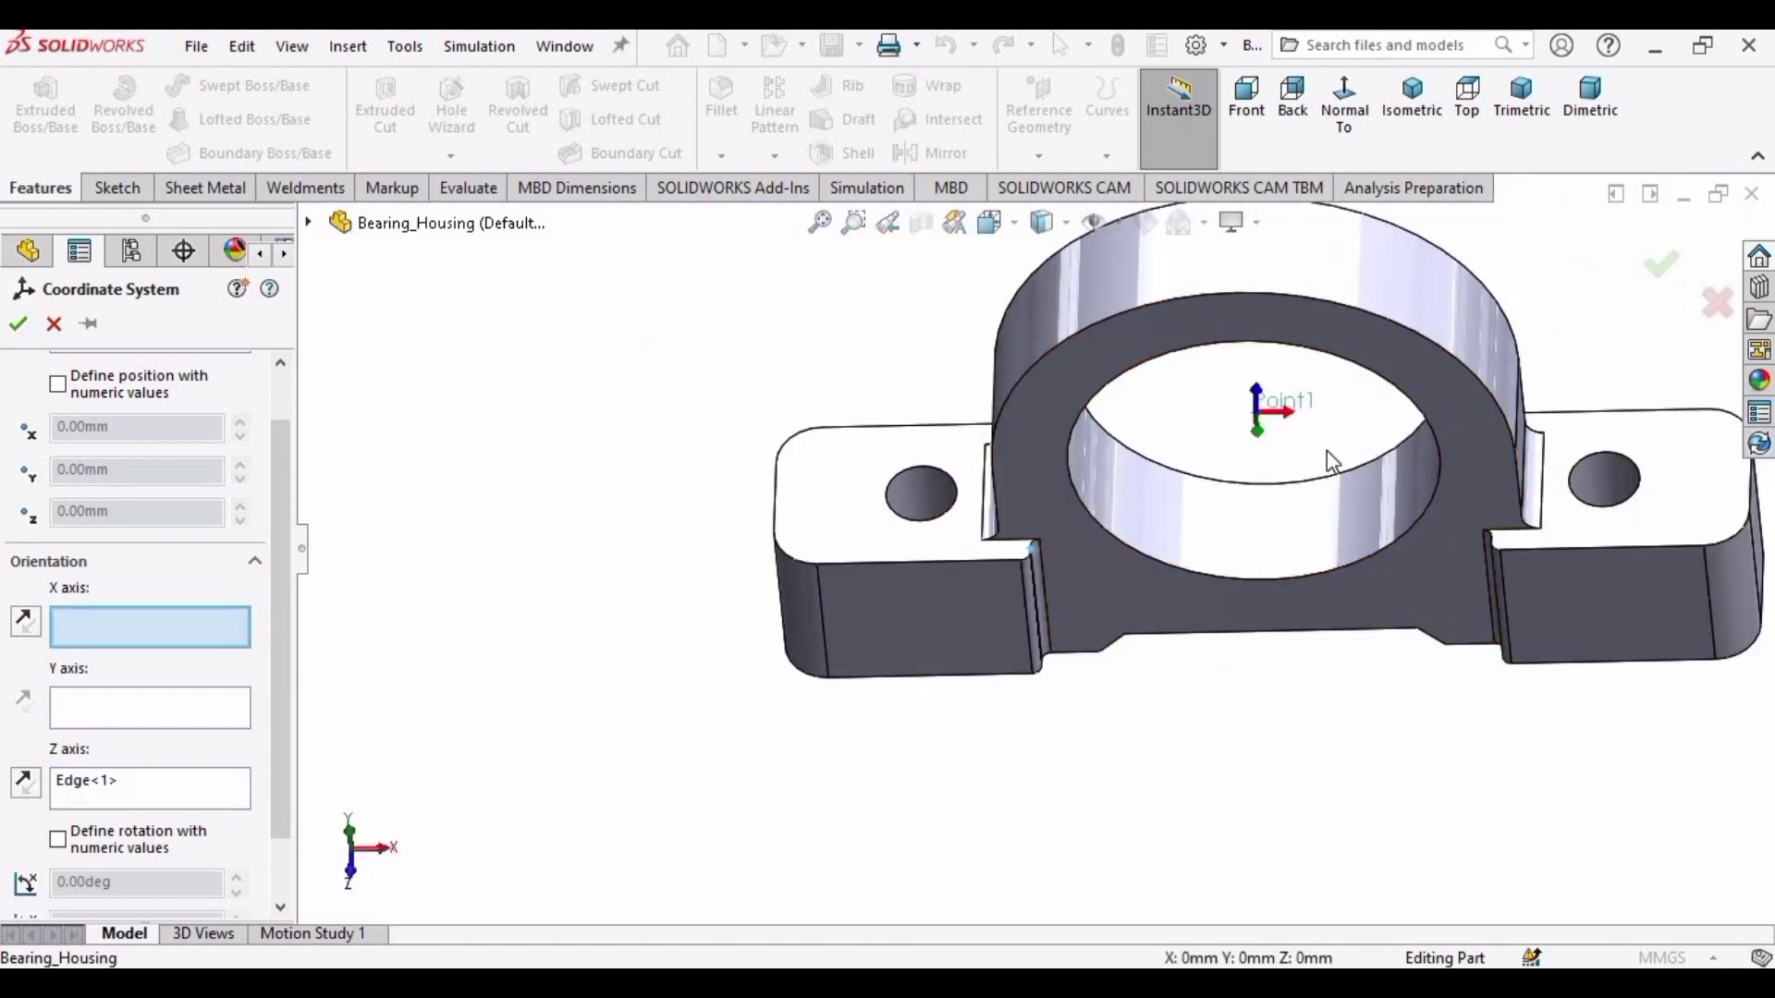
Reverse the coordinate system's Z axis direction and accept the coordinate system
scroll(1328, 460, "down", 4)
scroll(1132, 407, "up", 2)
middle_click_drag(1133, 406, 740, 501)
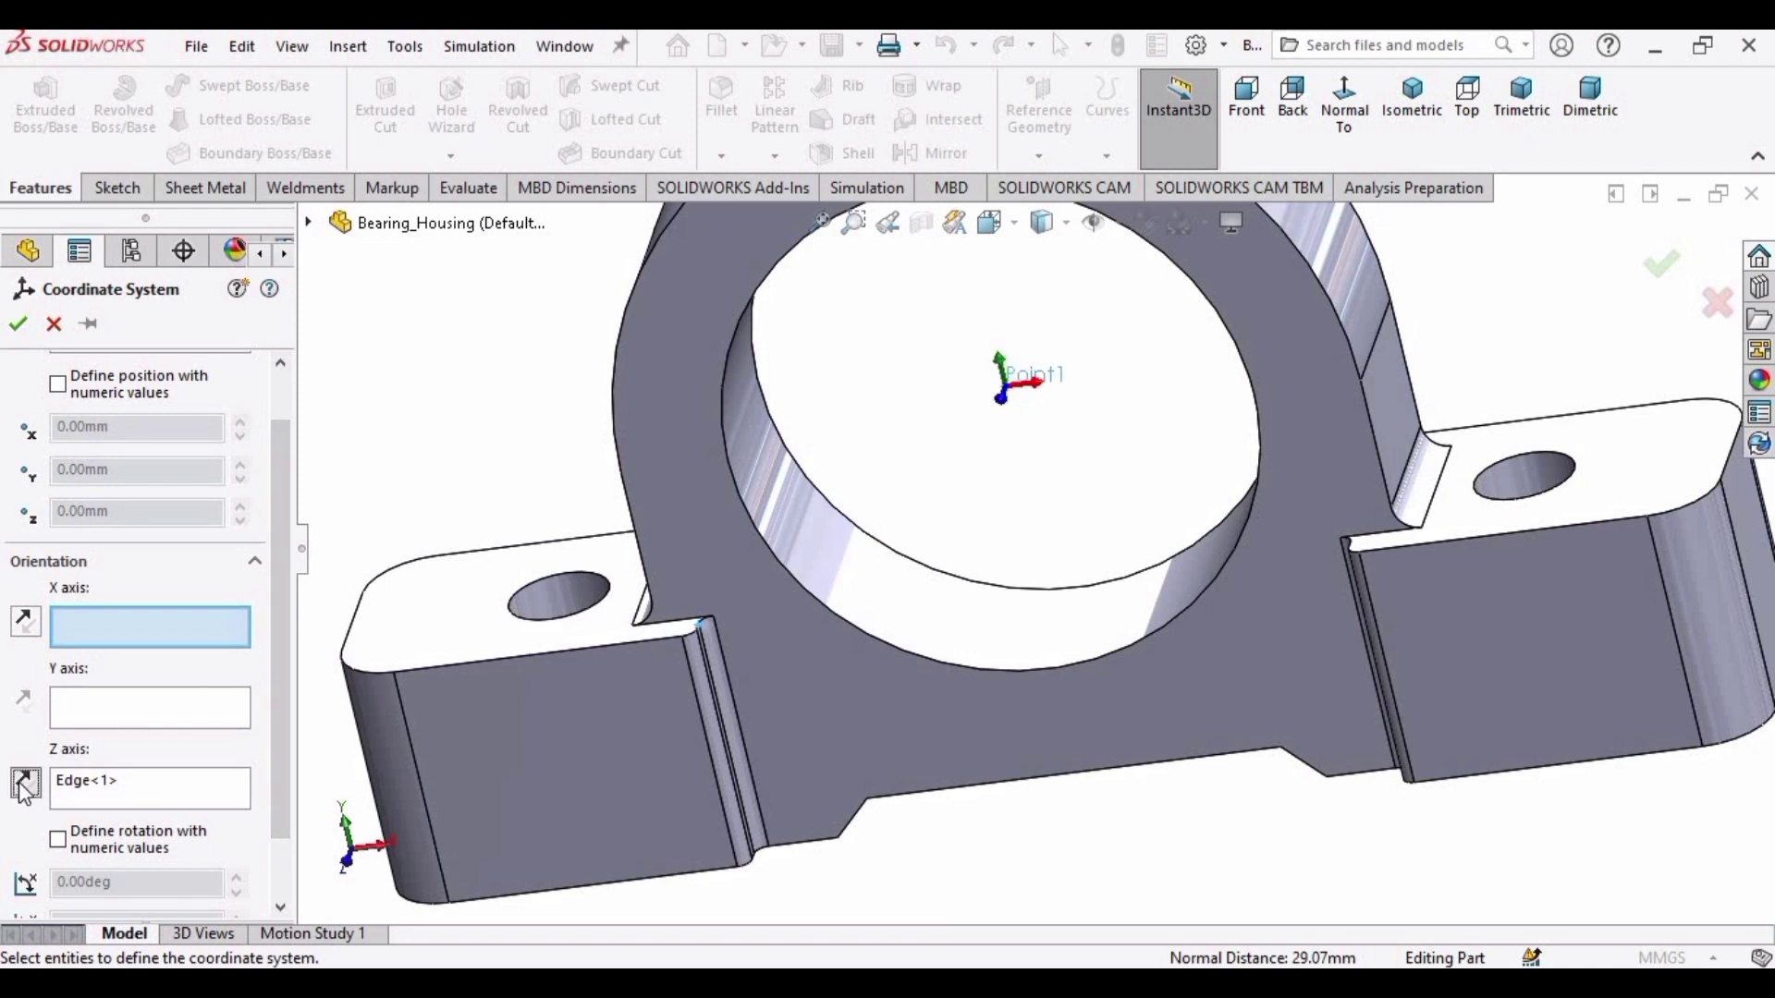
left_click(17, 324)
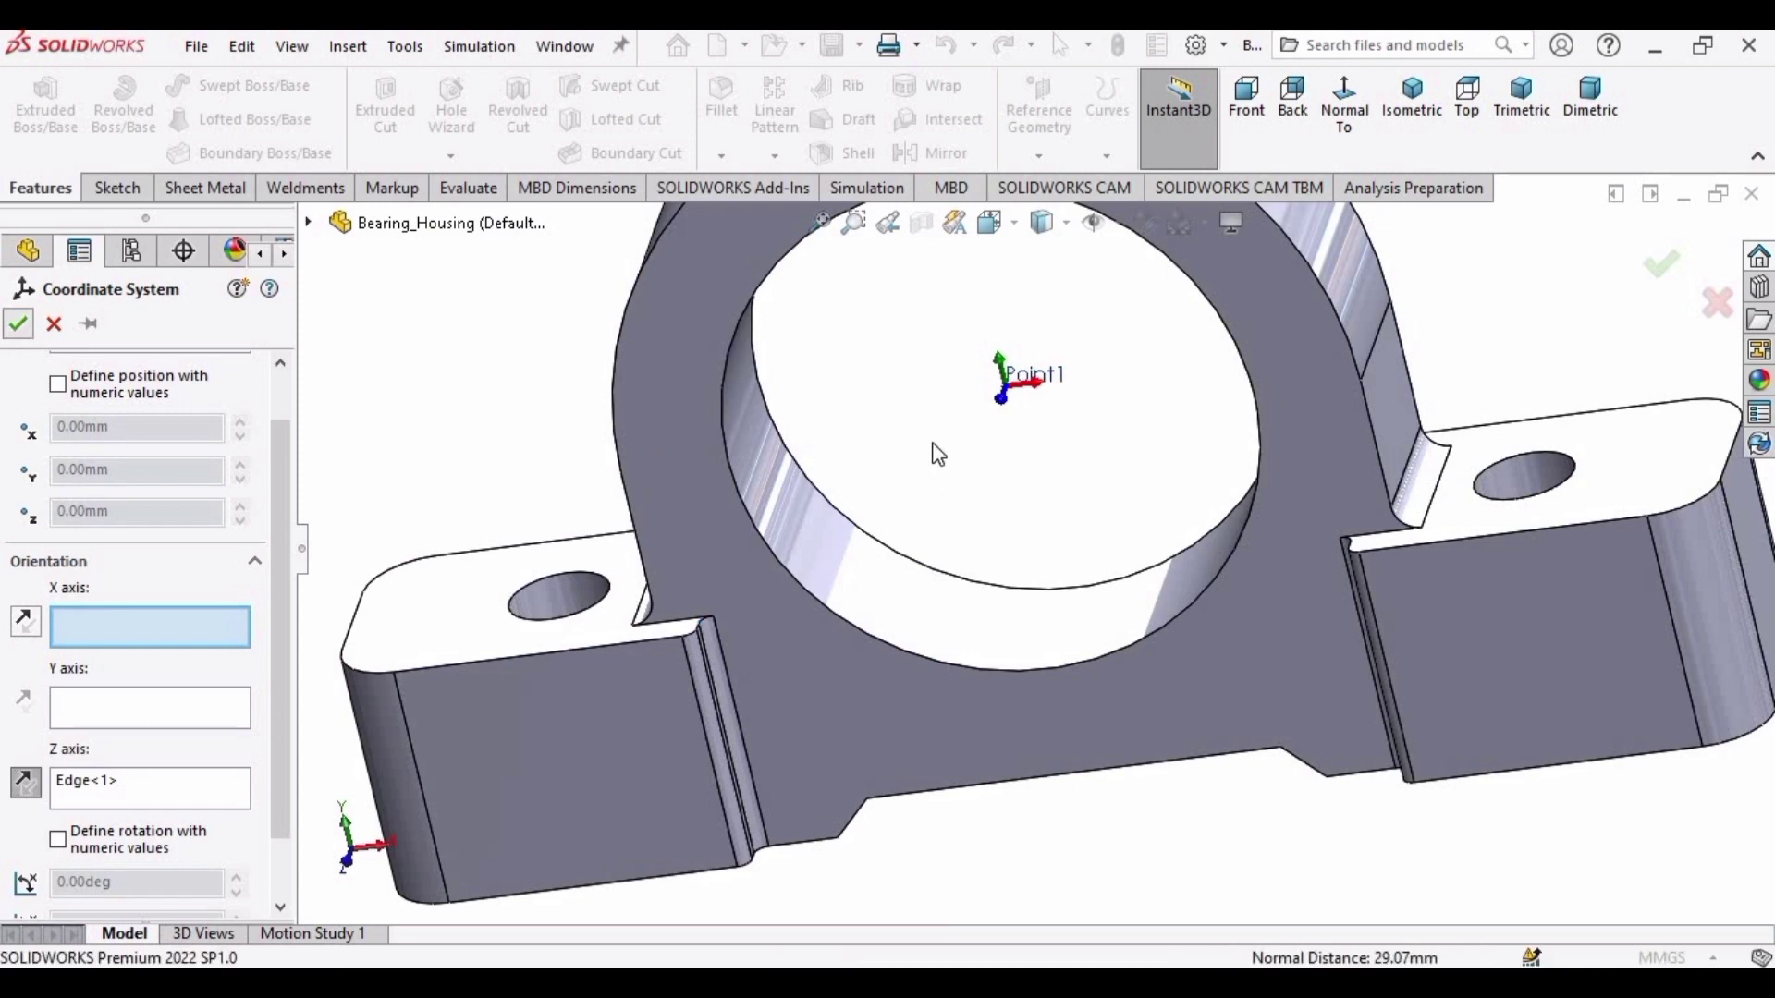
Hide the reference point at the bore's center
scroll(999, 451, "up", 2)
scroll(1151, 490, "up", 1)
middle_click_drag(1151, 490, 1167, 401)
right_click(81, 804)
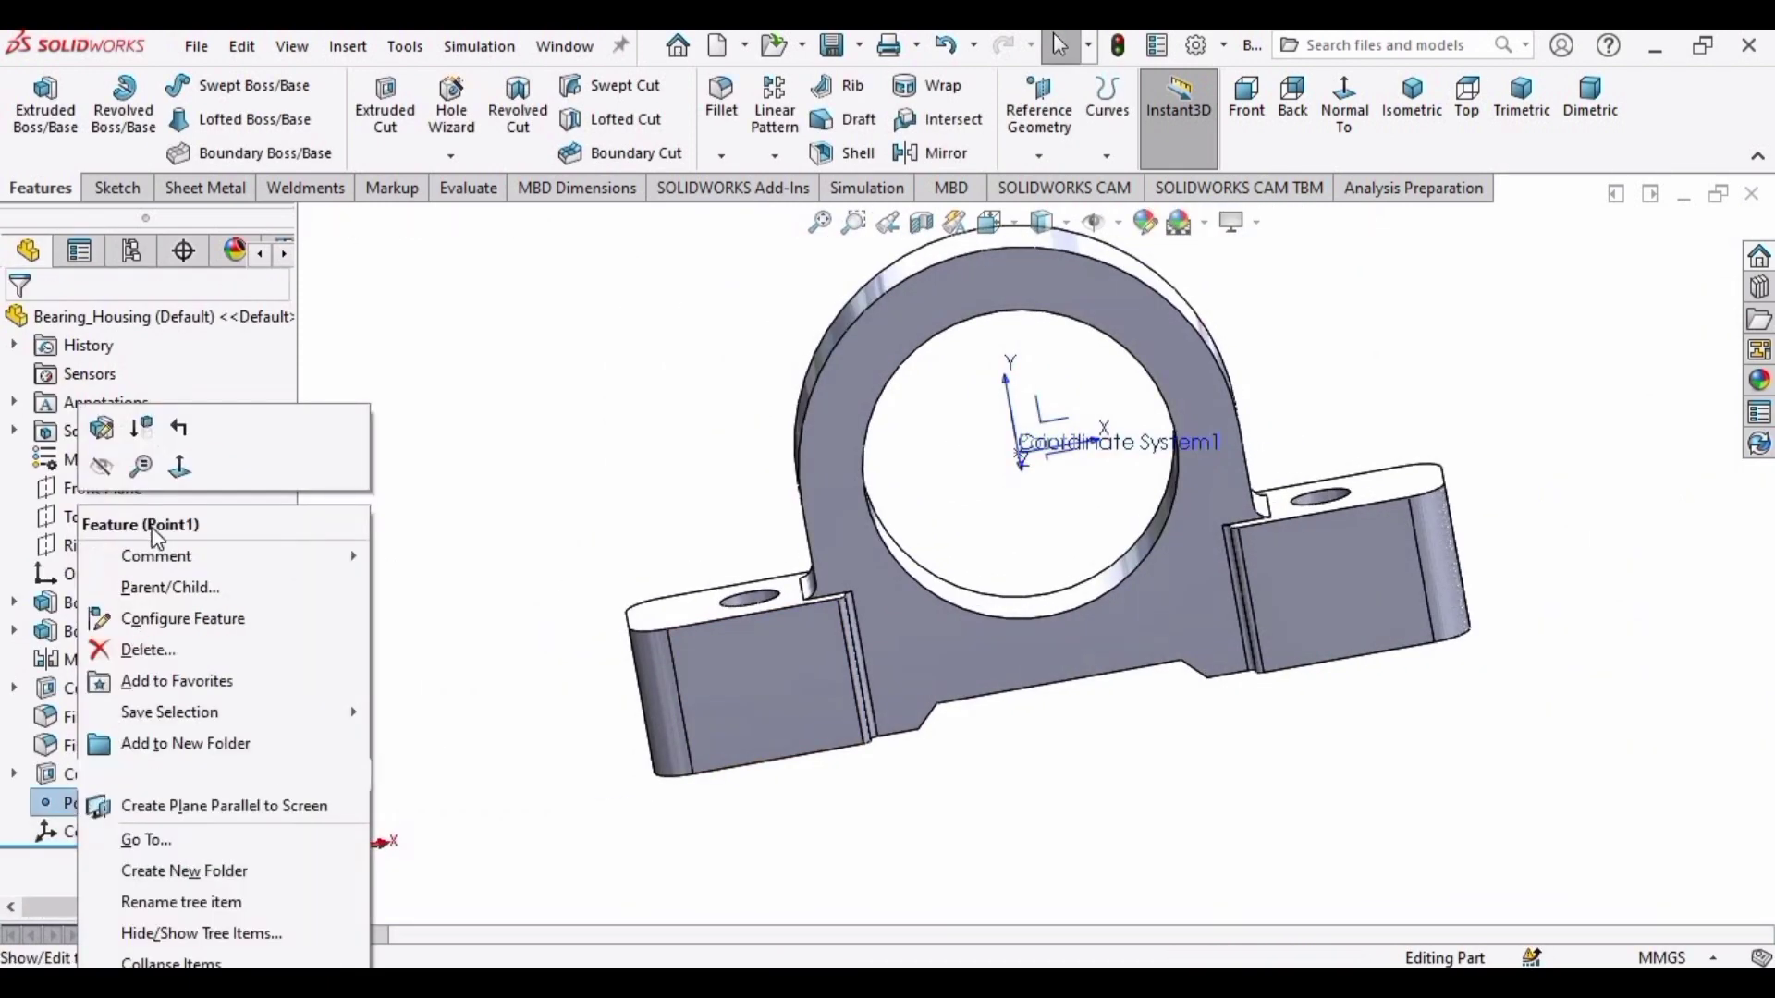
left_click(559, 447)
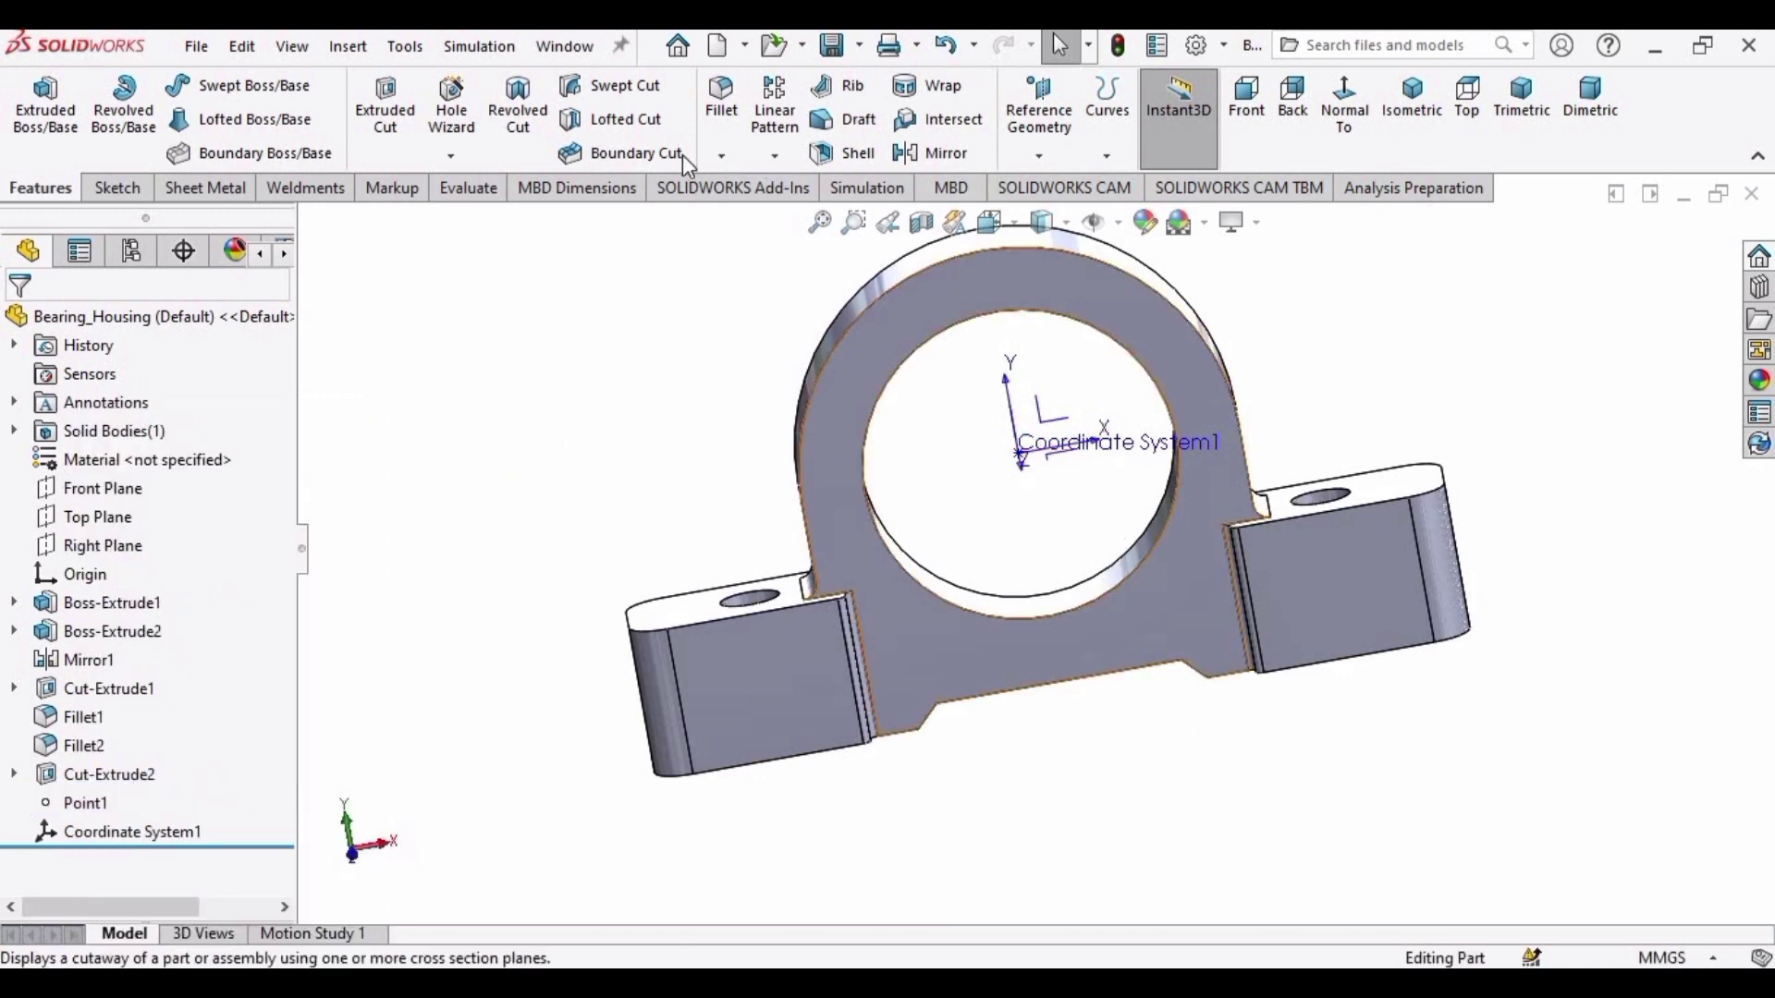
Check in the add-ins list that SOLIDWORKS Simulation is active and set to load at start-up
left_click(1226, 46)
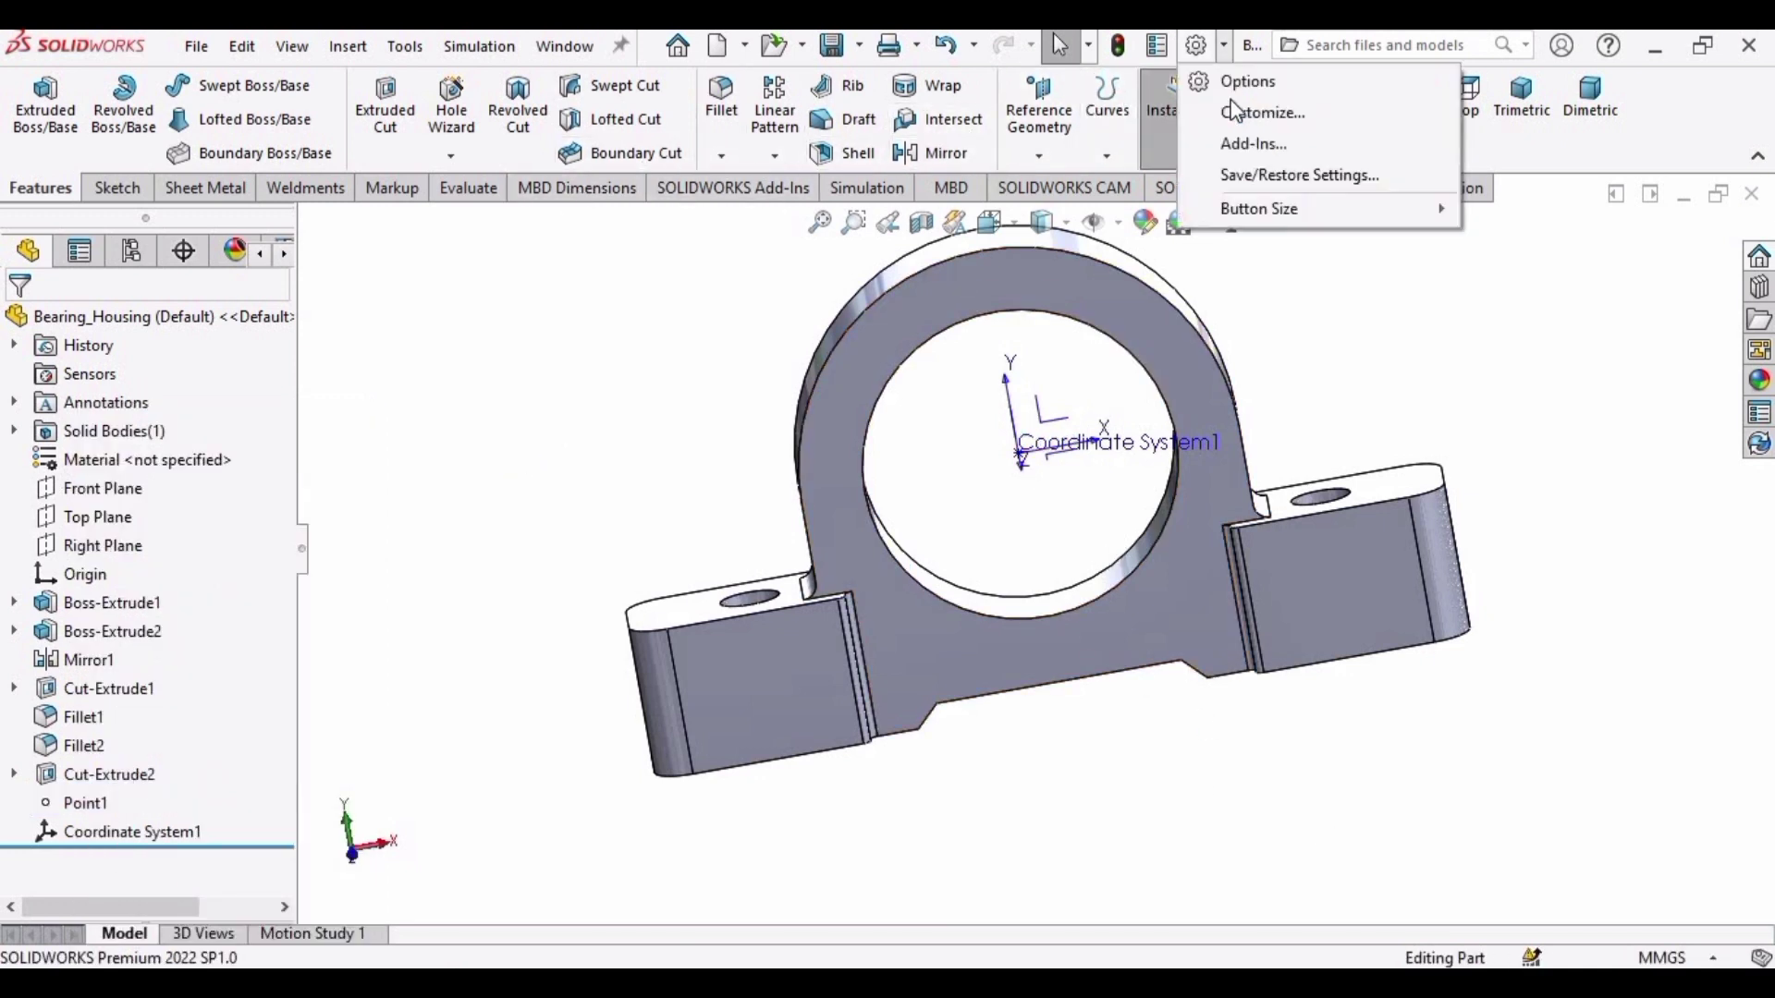
left_click(1231, 142)
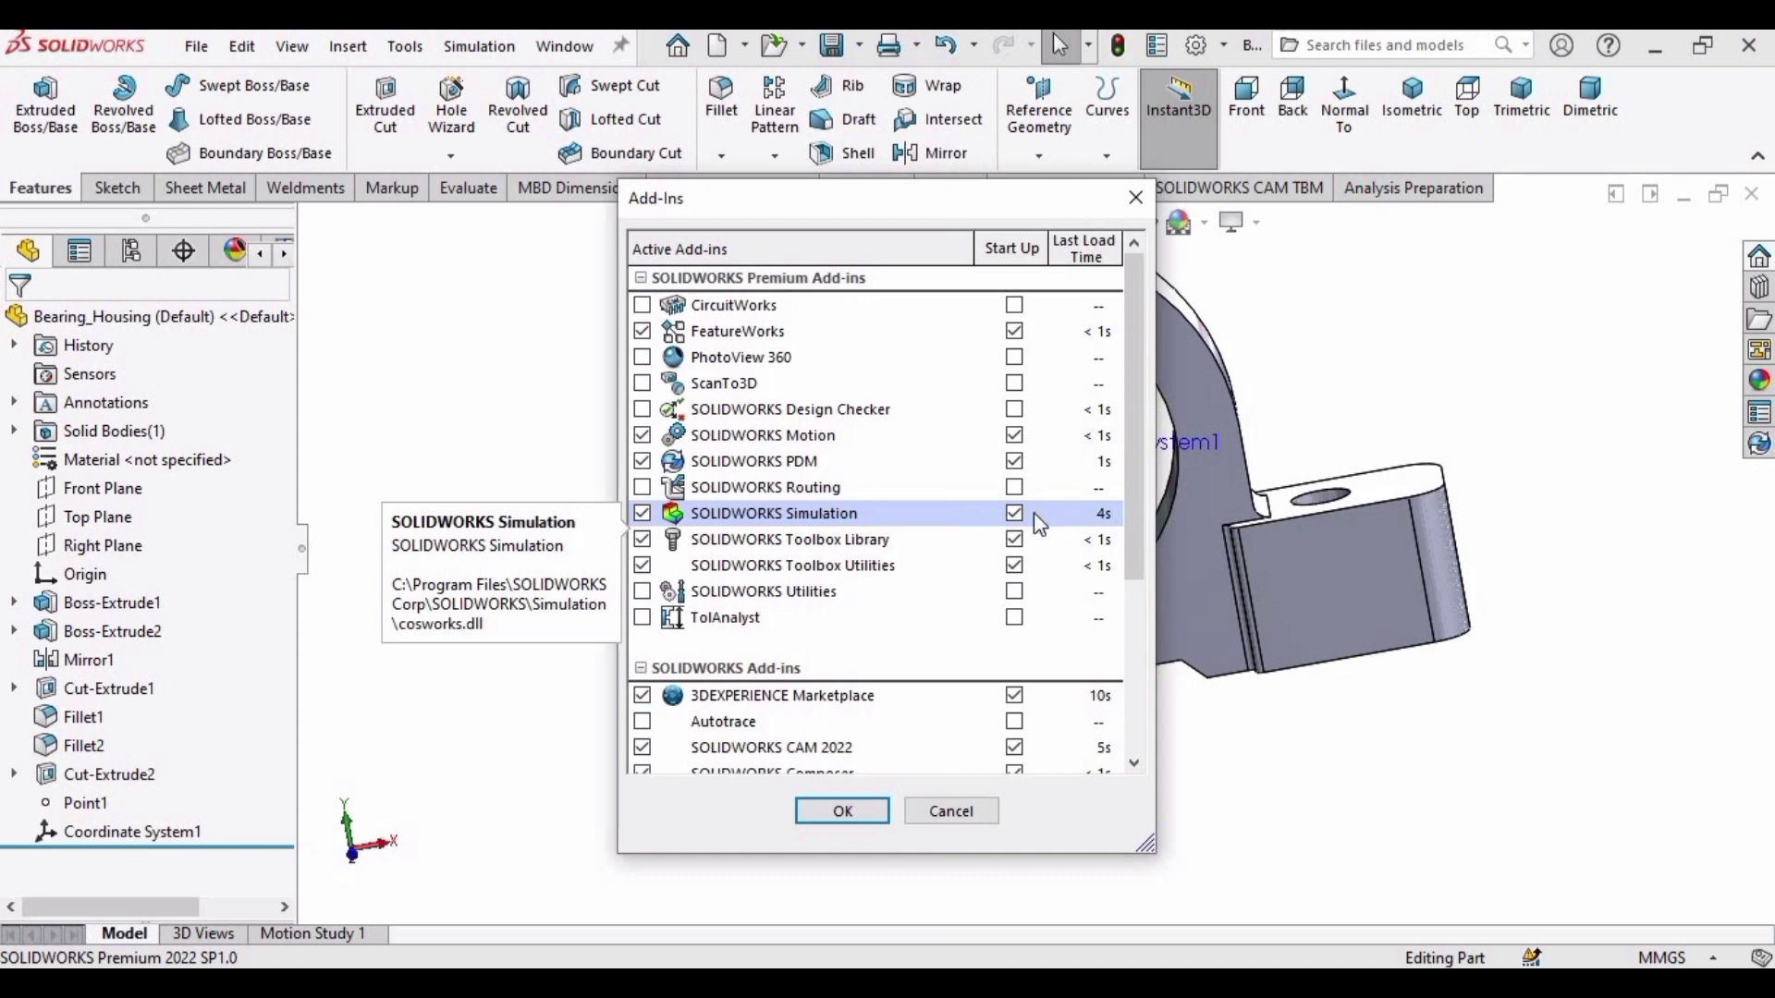
left_click(855, 811)
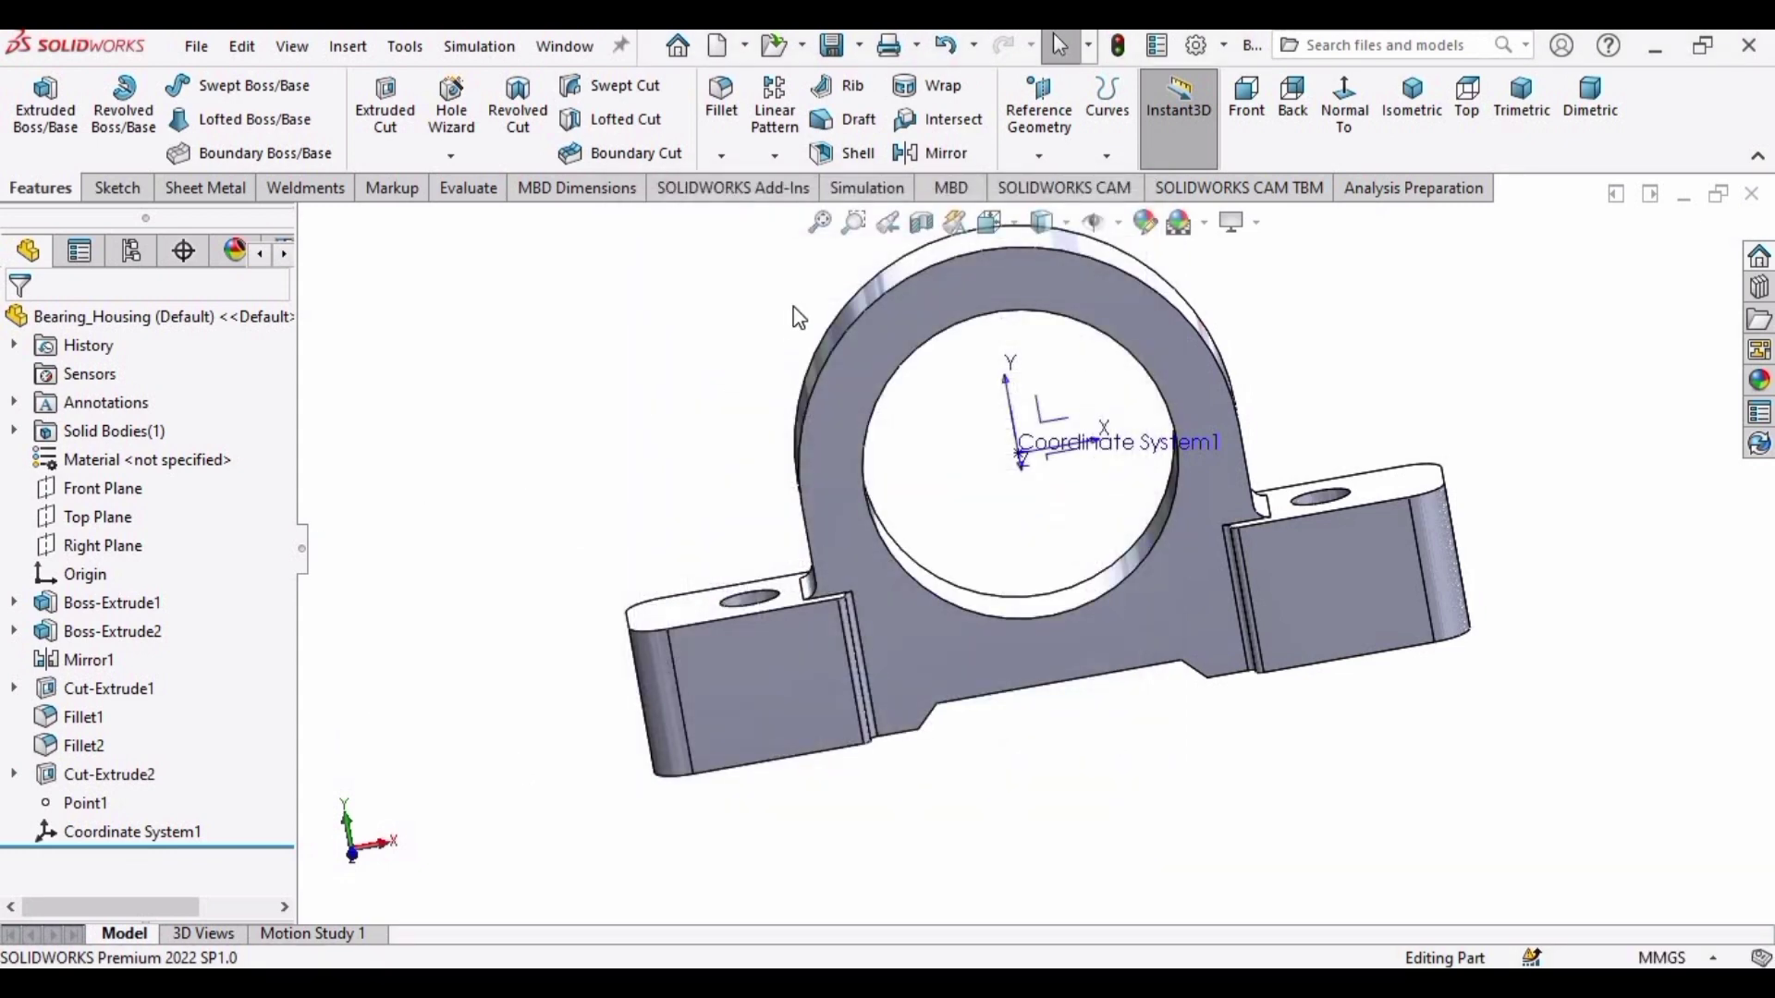
Create a new static simulation study for the bearing housing
left_click(855, 190)
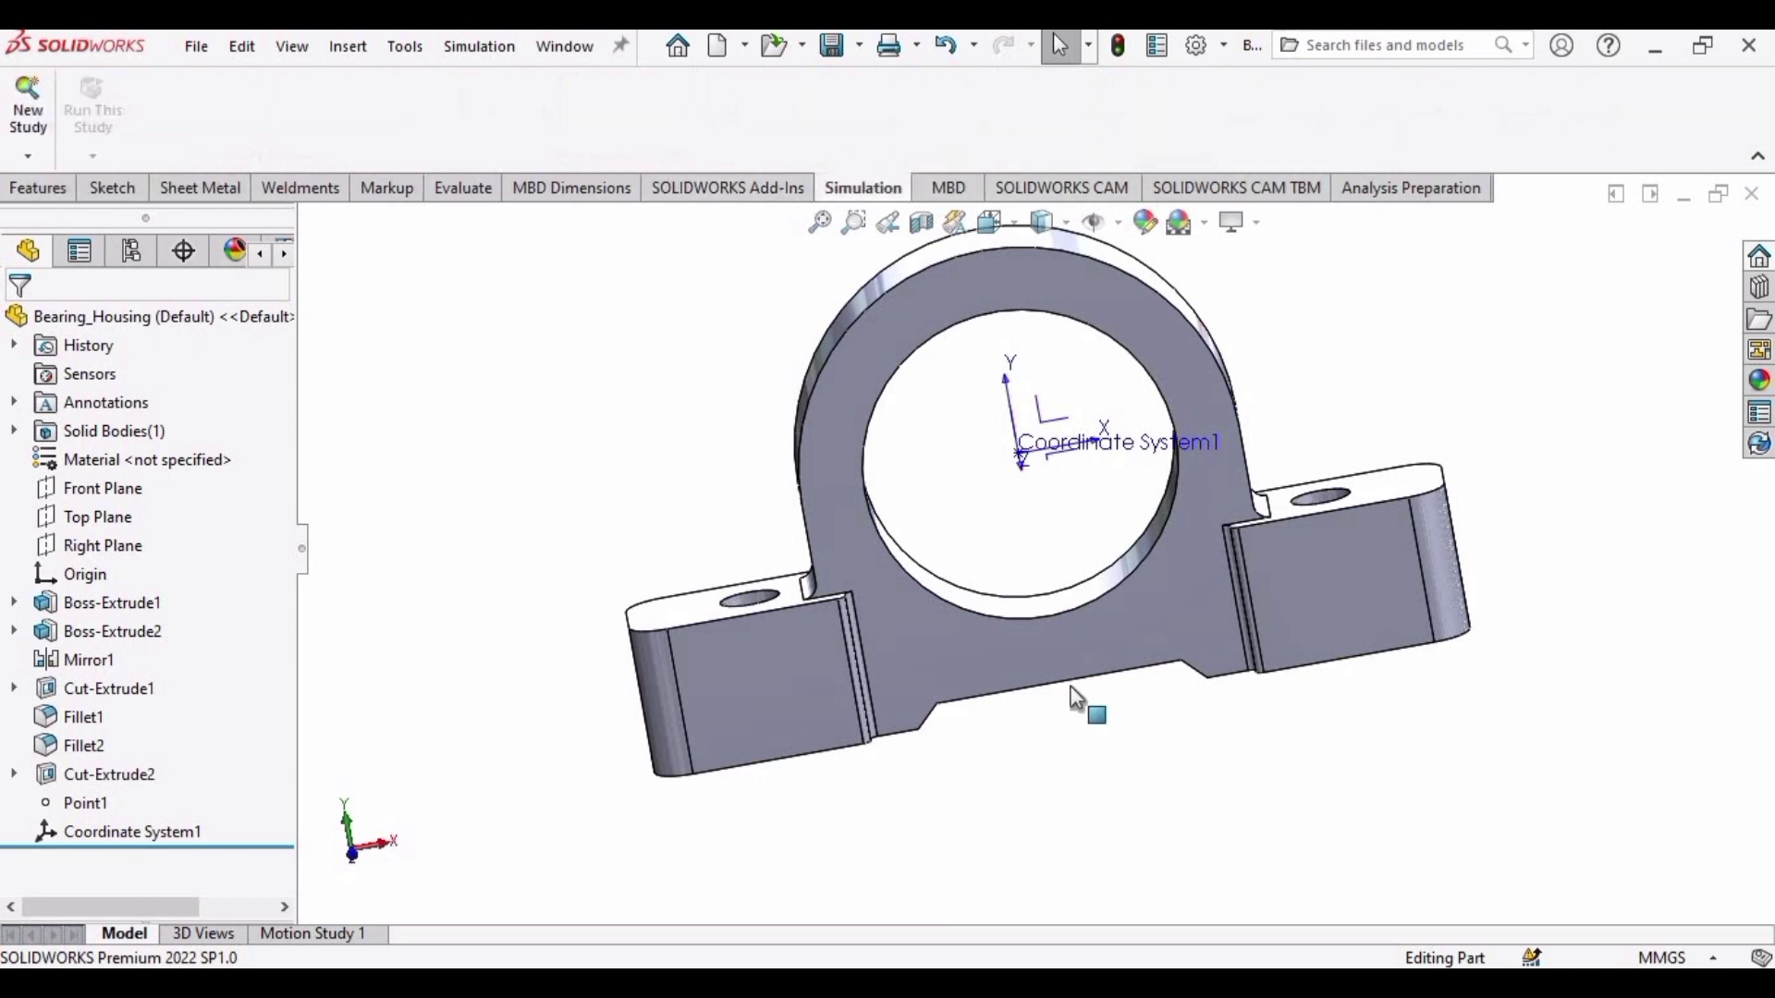
left_click(27, 156)
left_click(63, 198)
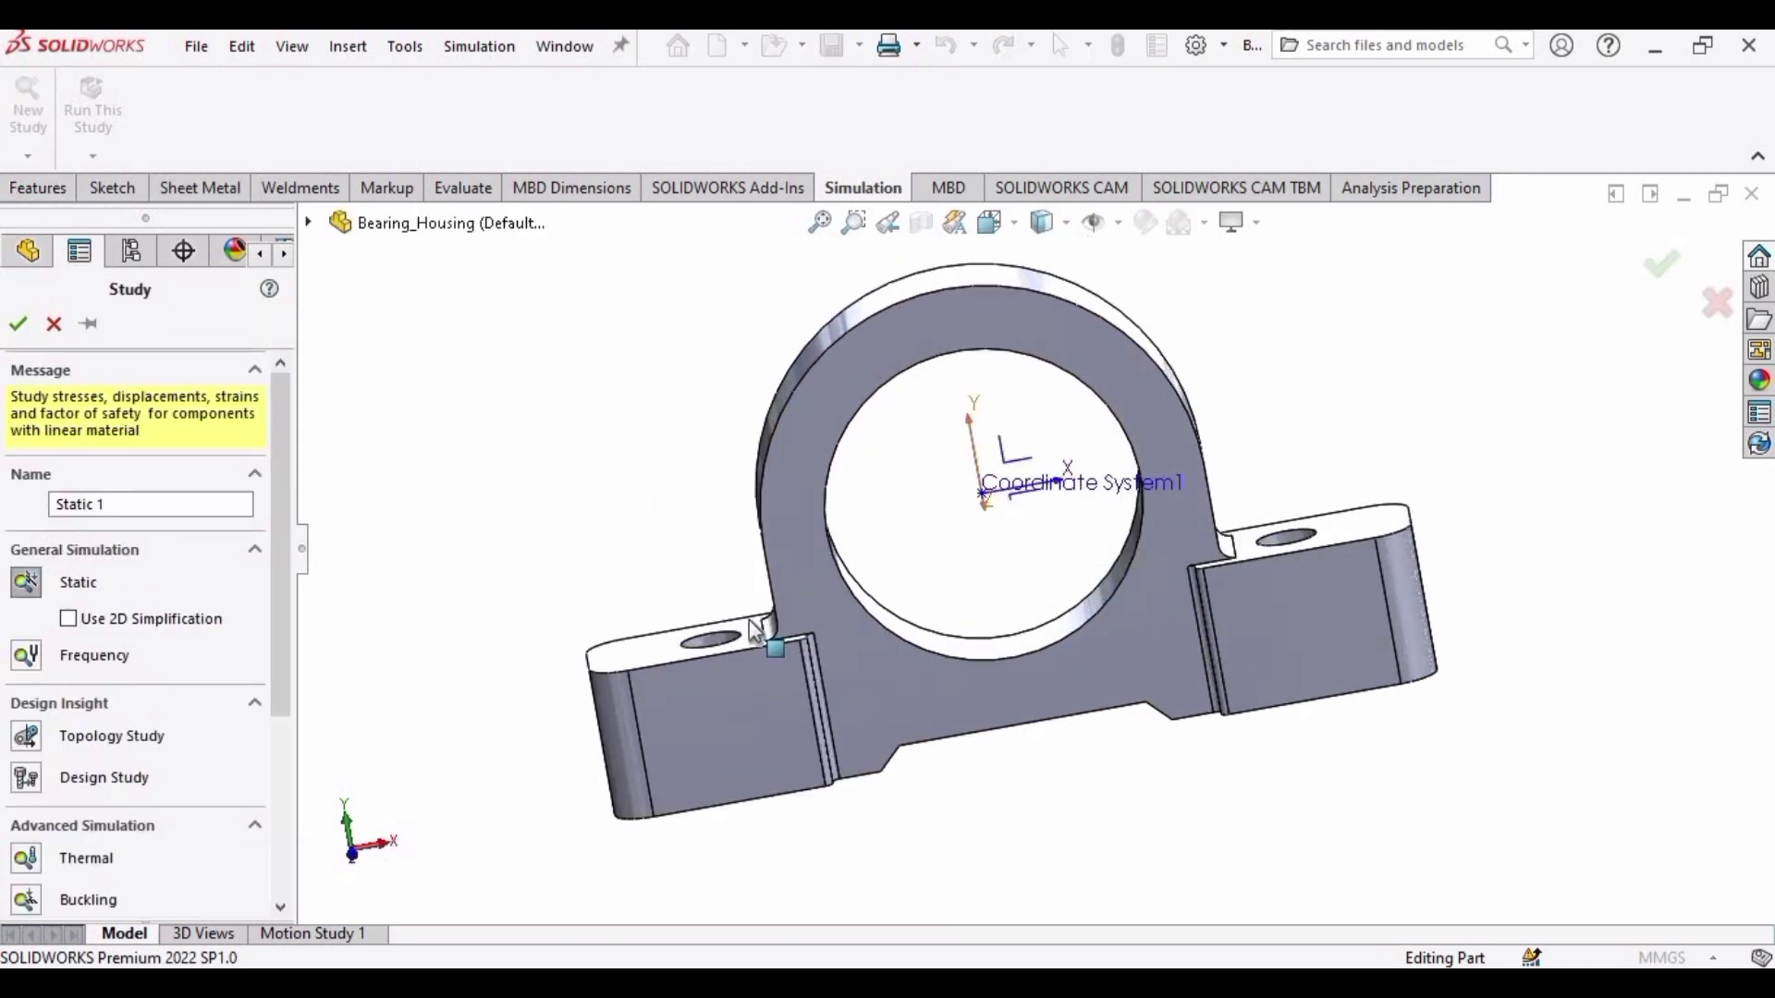
left_click(30, 580)
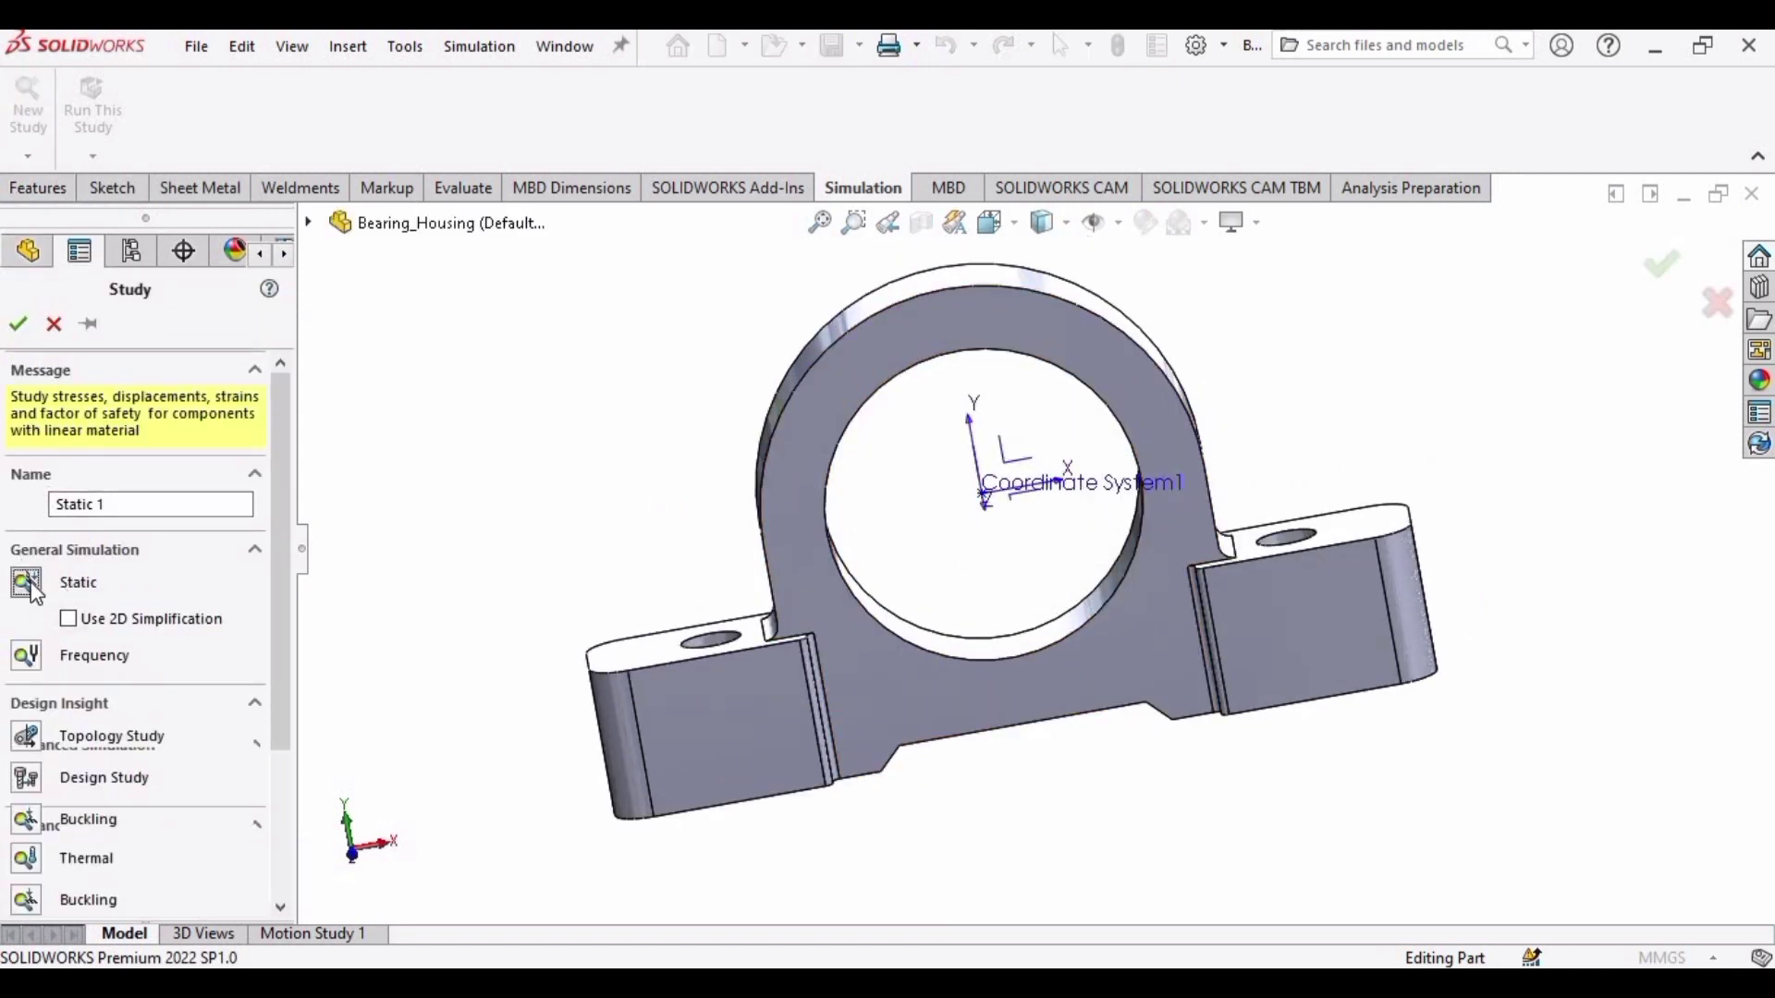
left_click(19, 335)
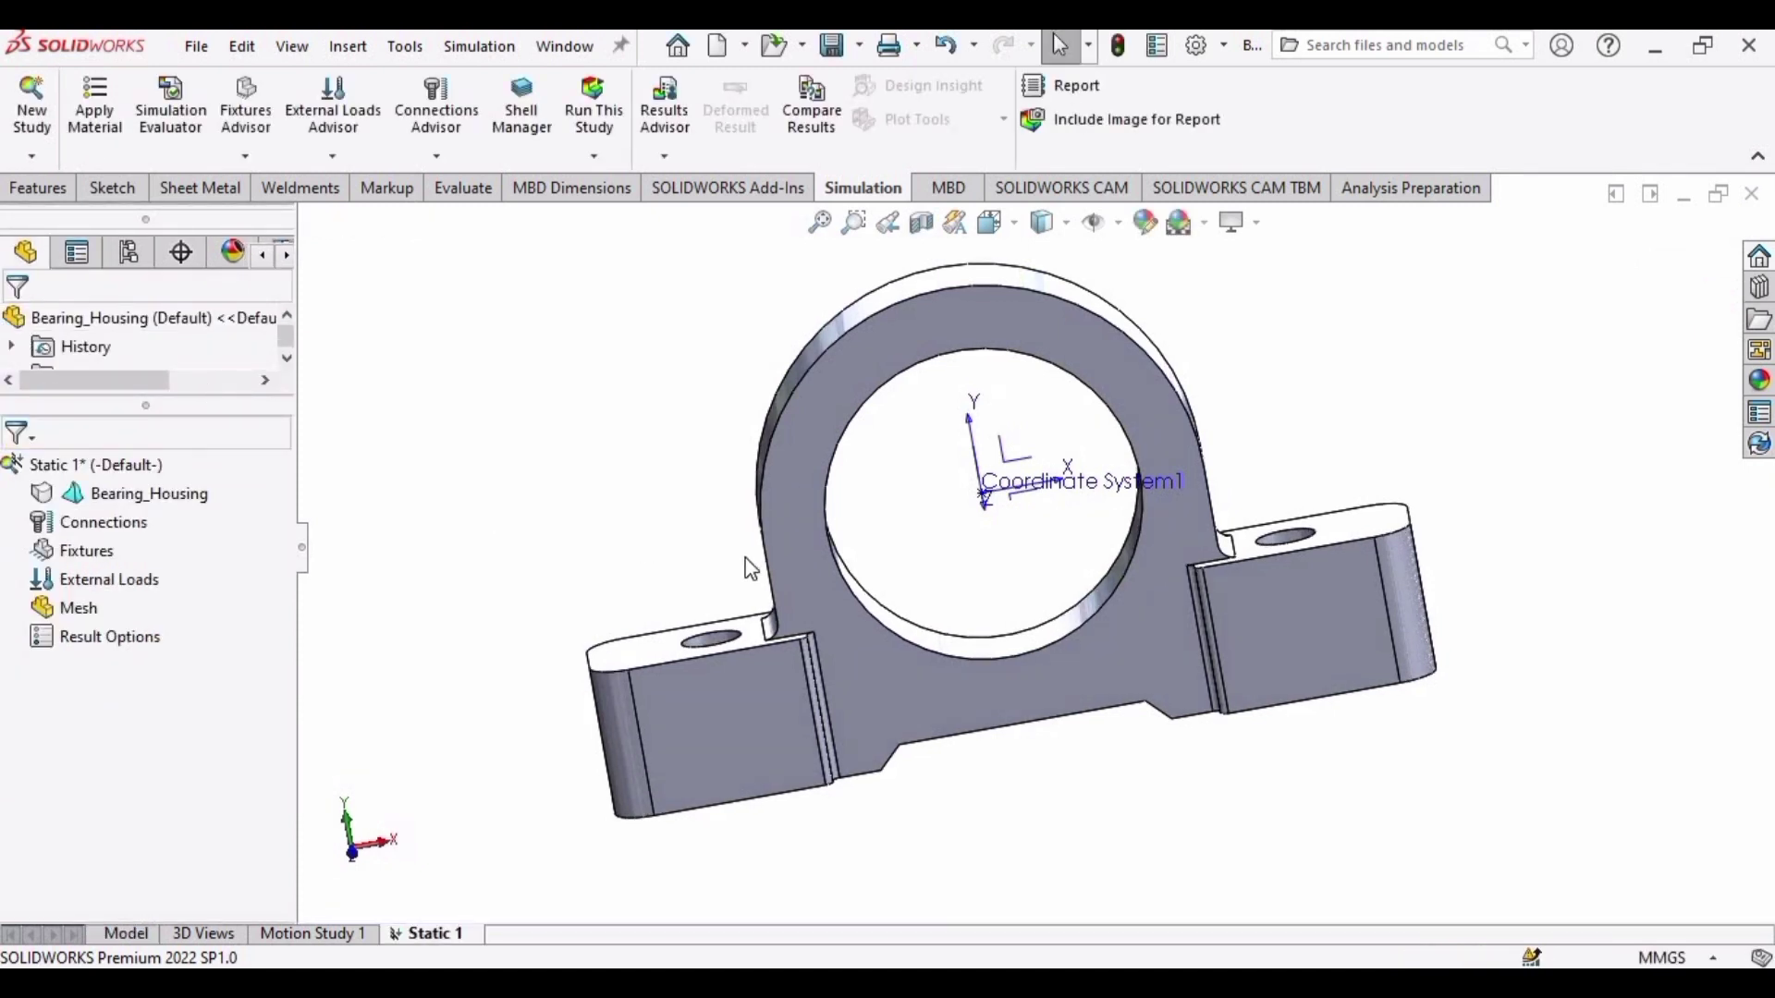
Apply Alloy Steel from the material library to the bearing housing in the static study
left_click(120, 112)
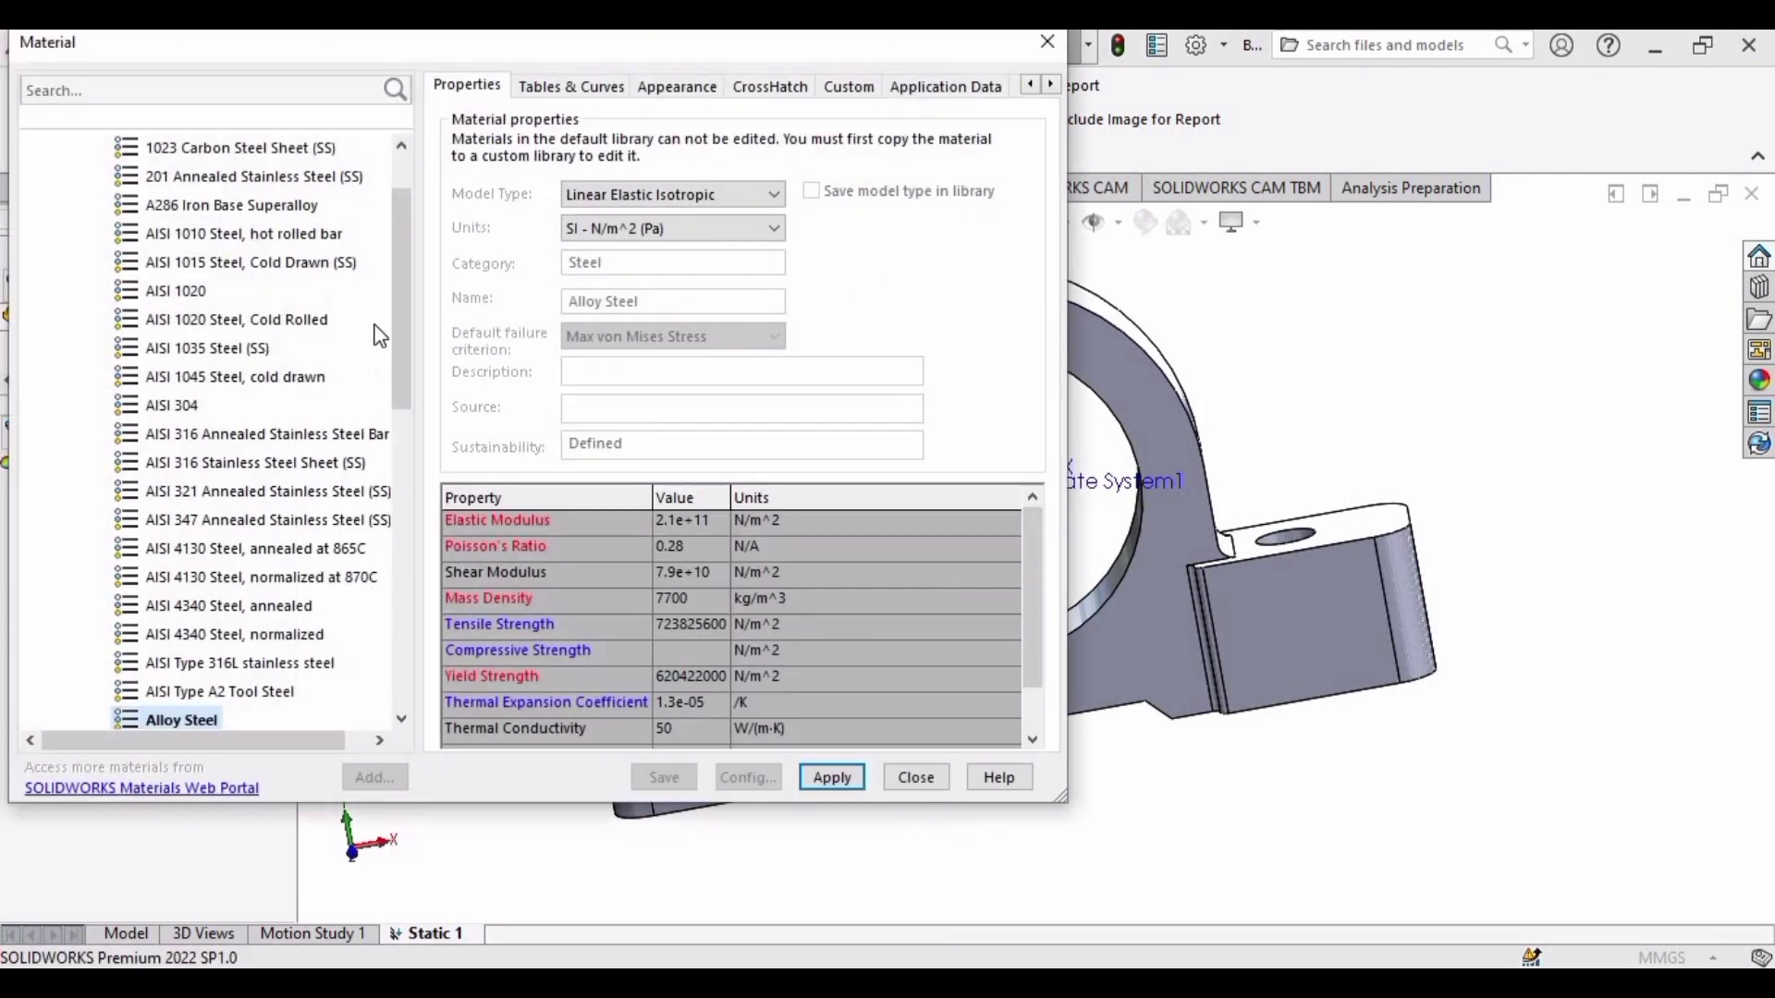
left_click_drag(397, 316, 398, 381)
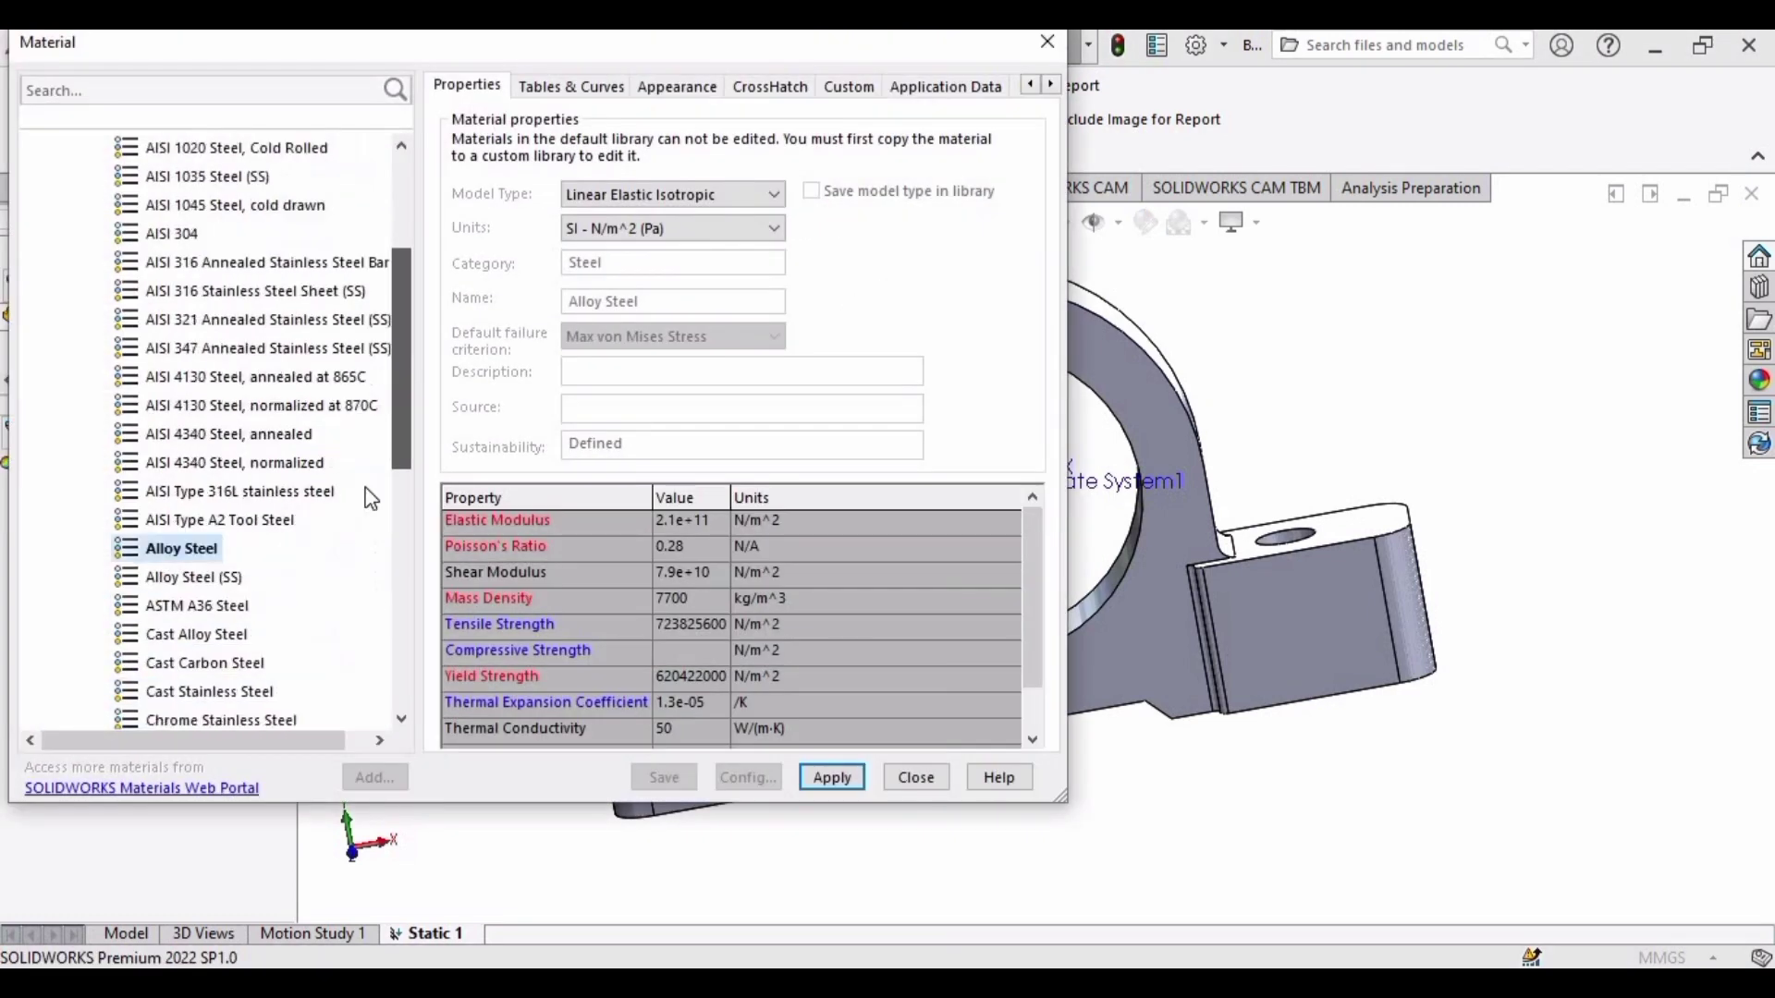
left_click(175, 551)
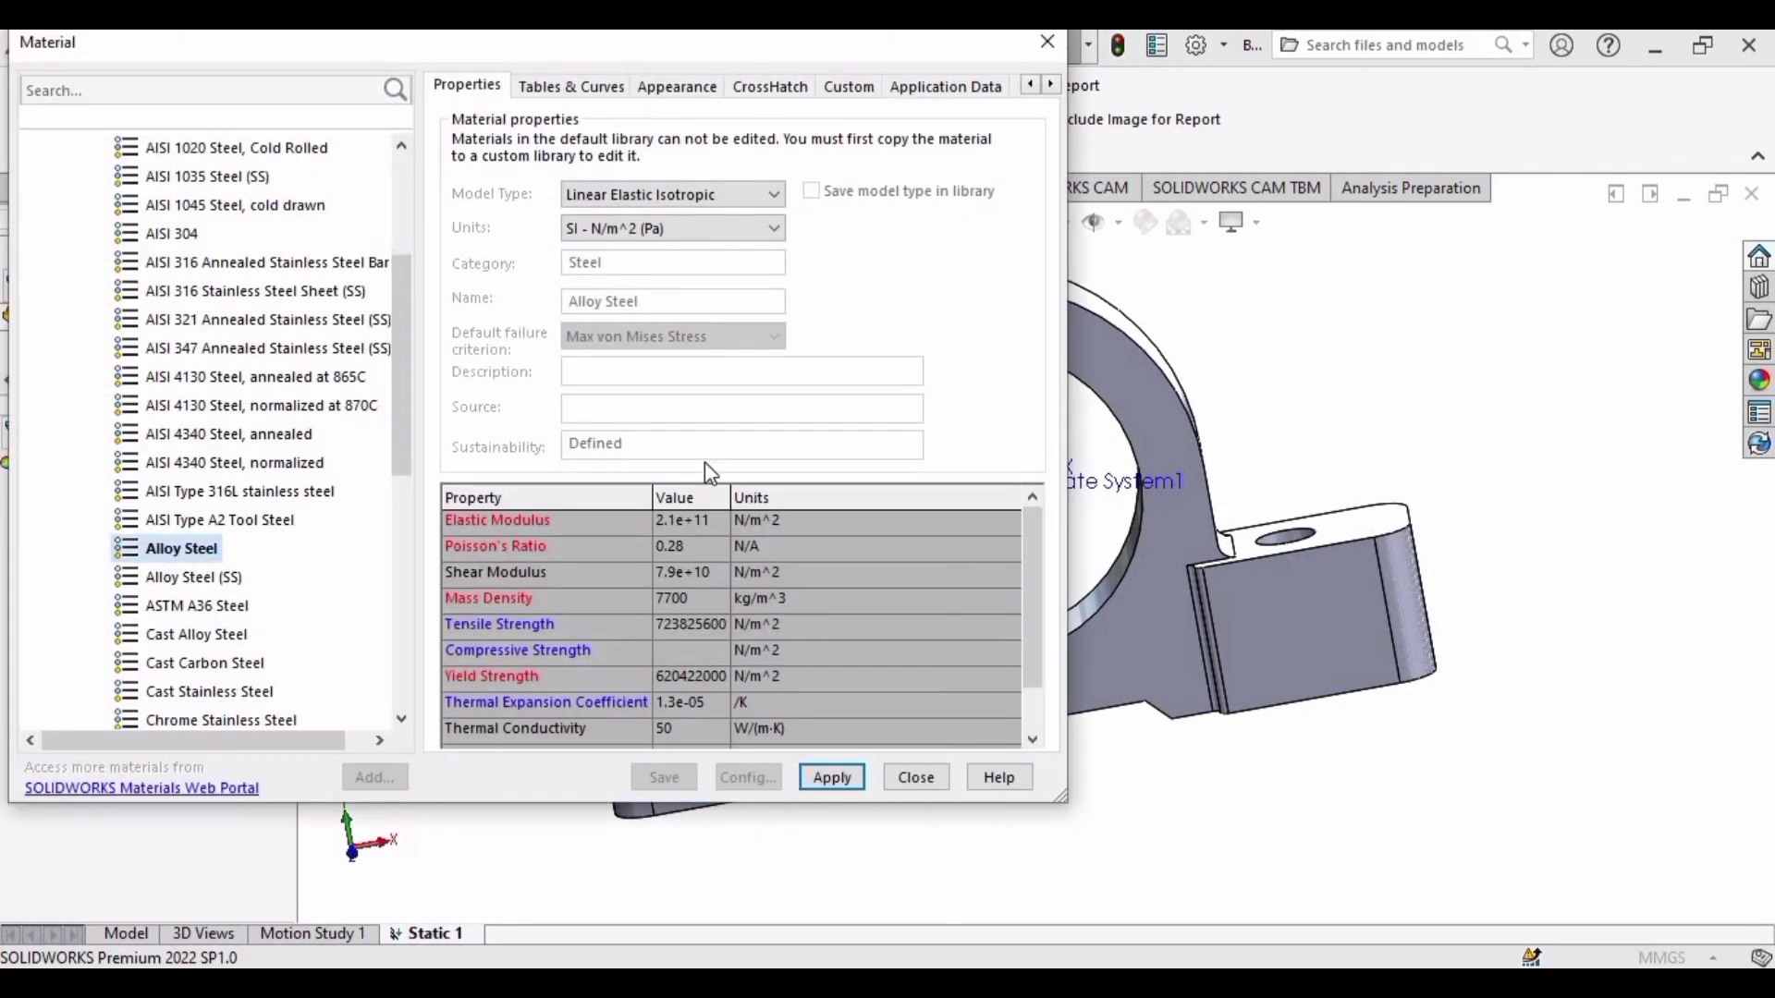
left_click(830, 779)
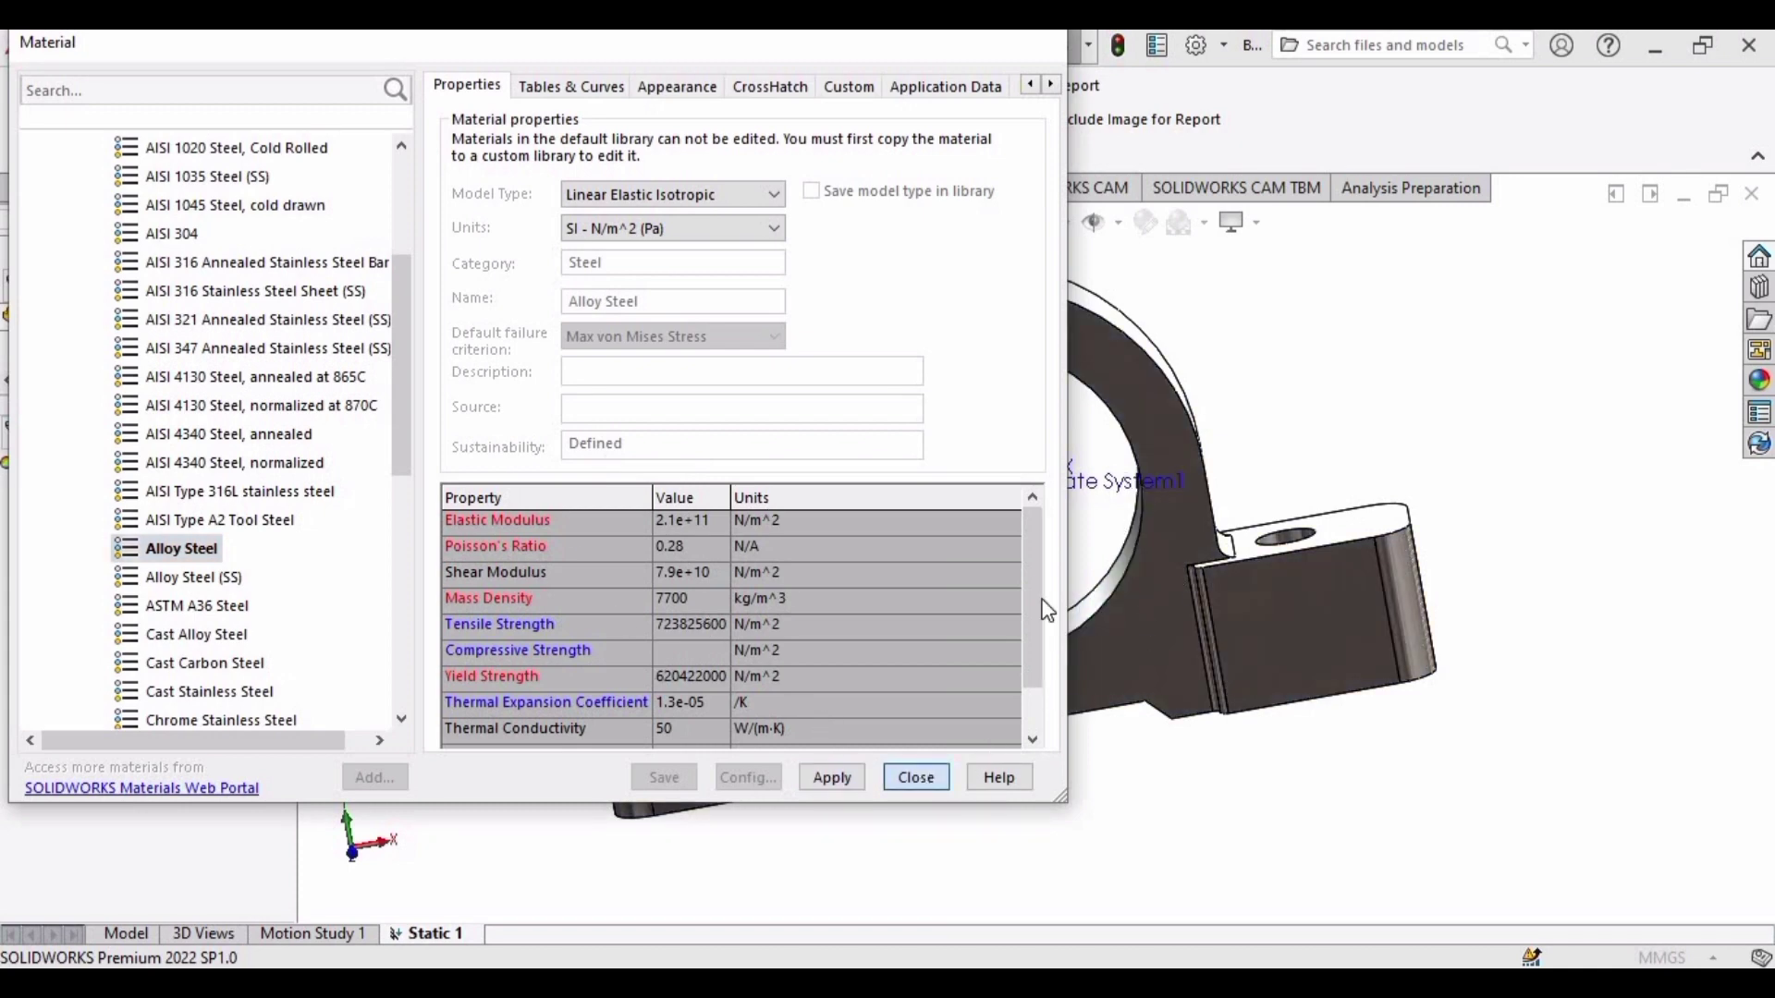
left_click(915, 776)
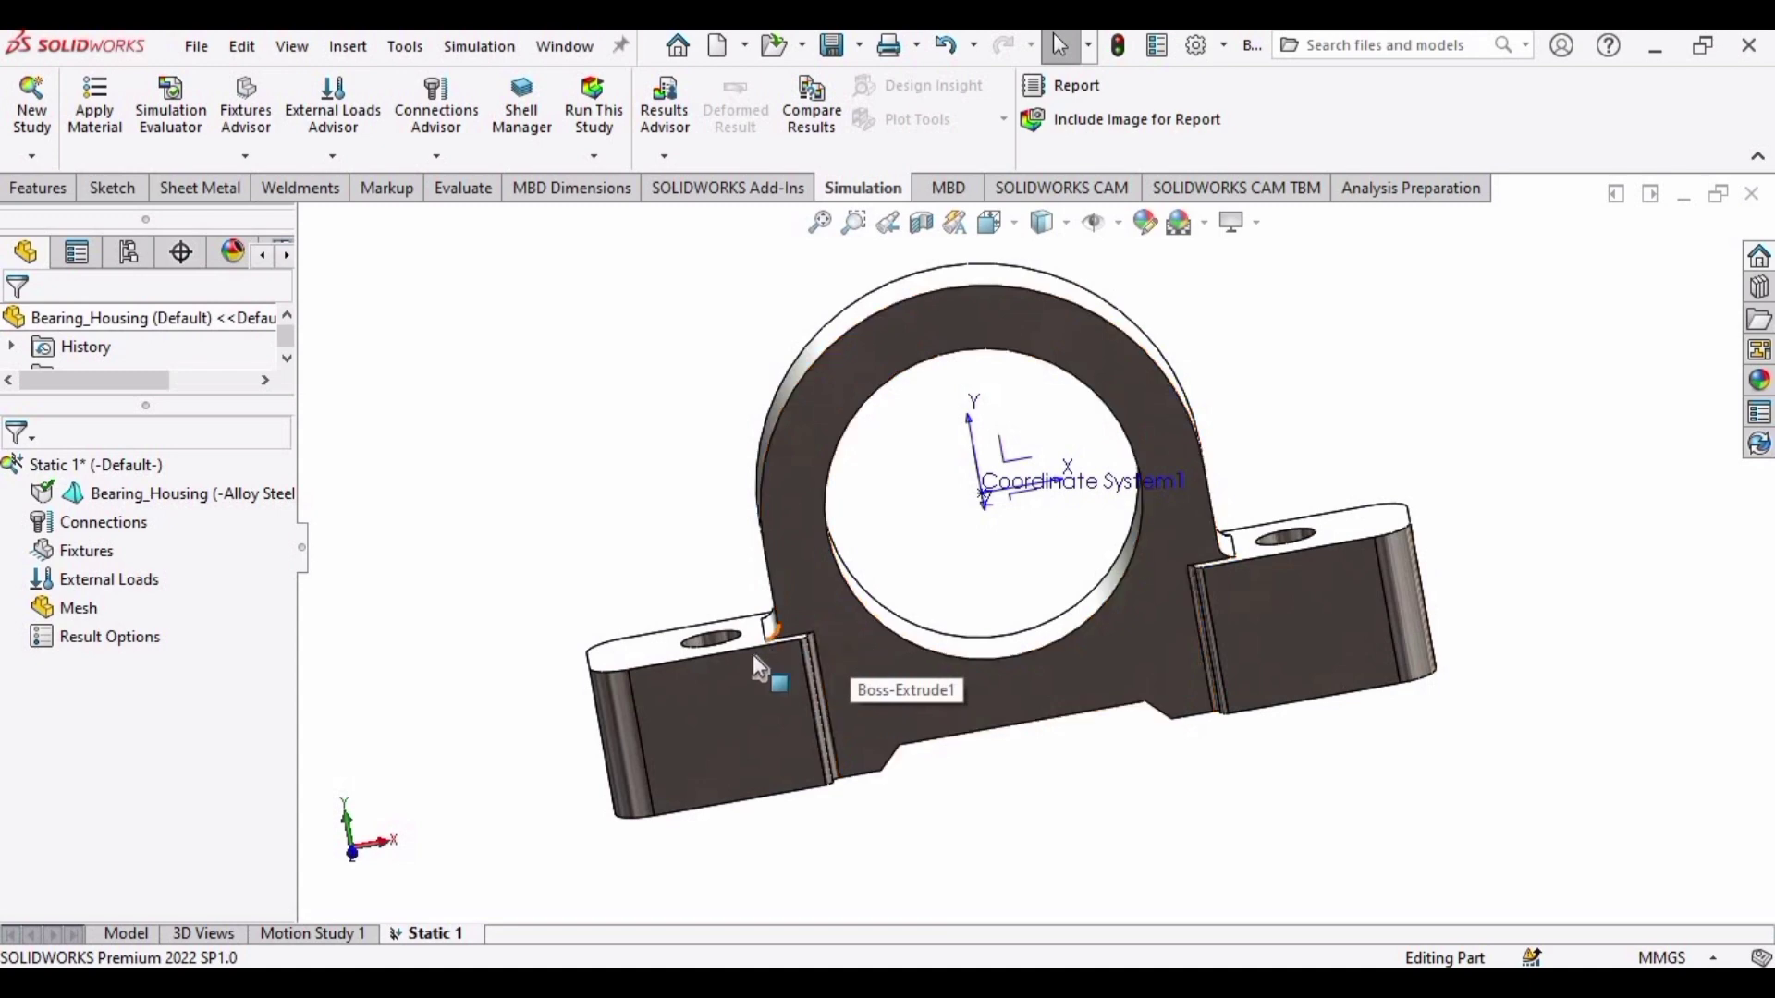
Add a Fixed Geometry fixture on the cylindrical faces of both mounting holes in the housing's feet
middle_click_drag(775, 708, 771, 725)
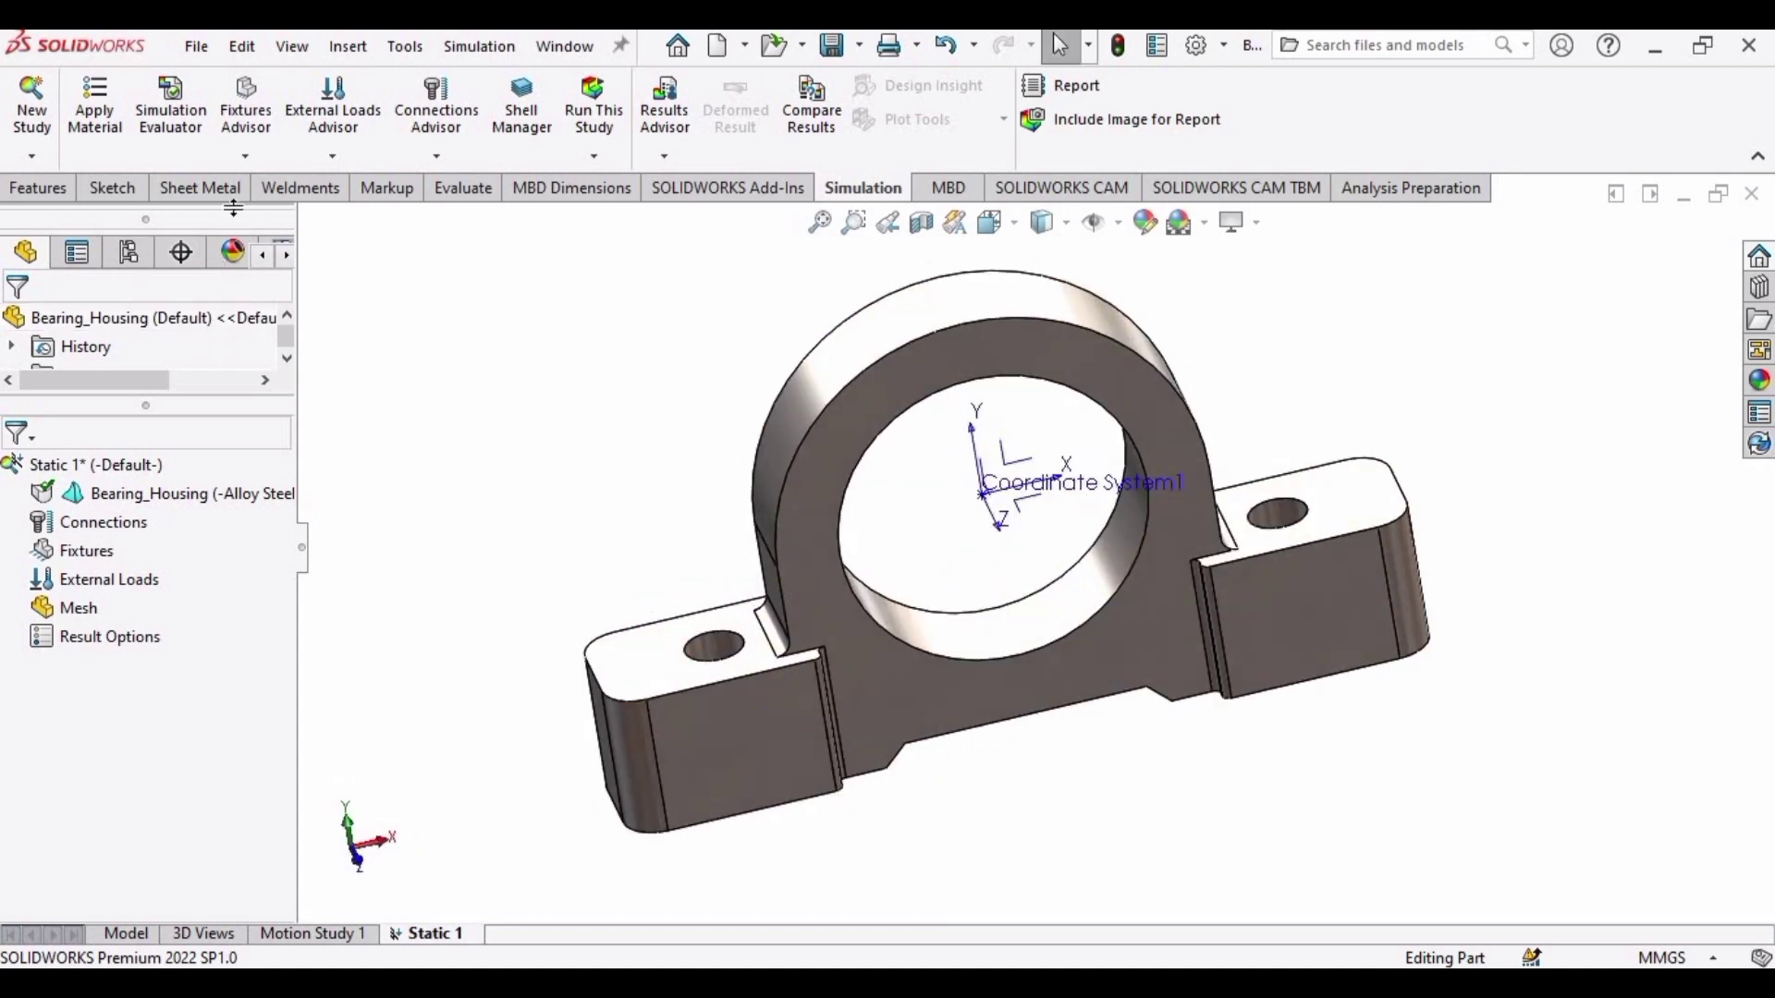
left_click(247, 155)
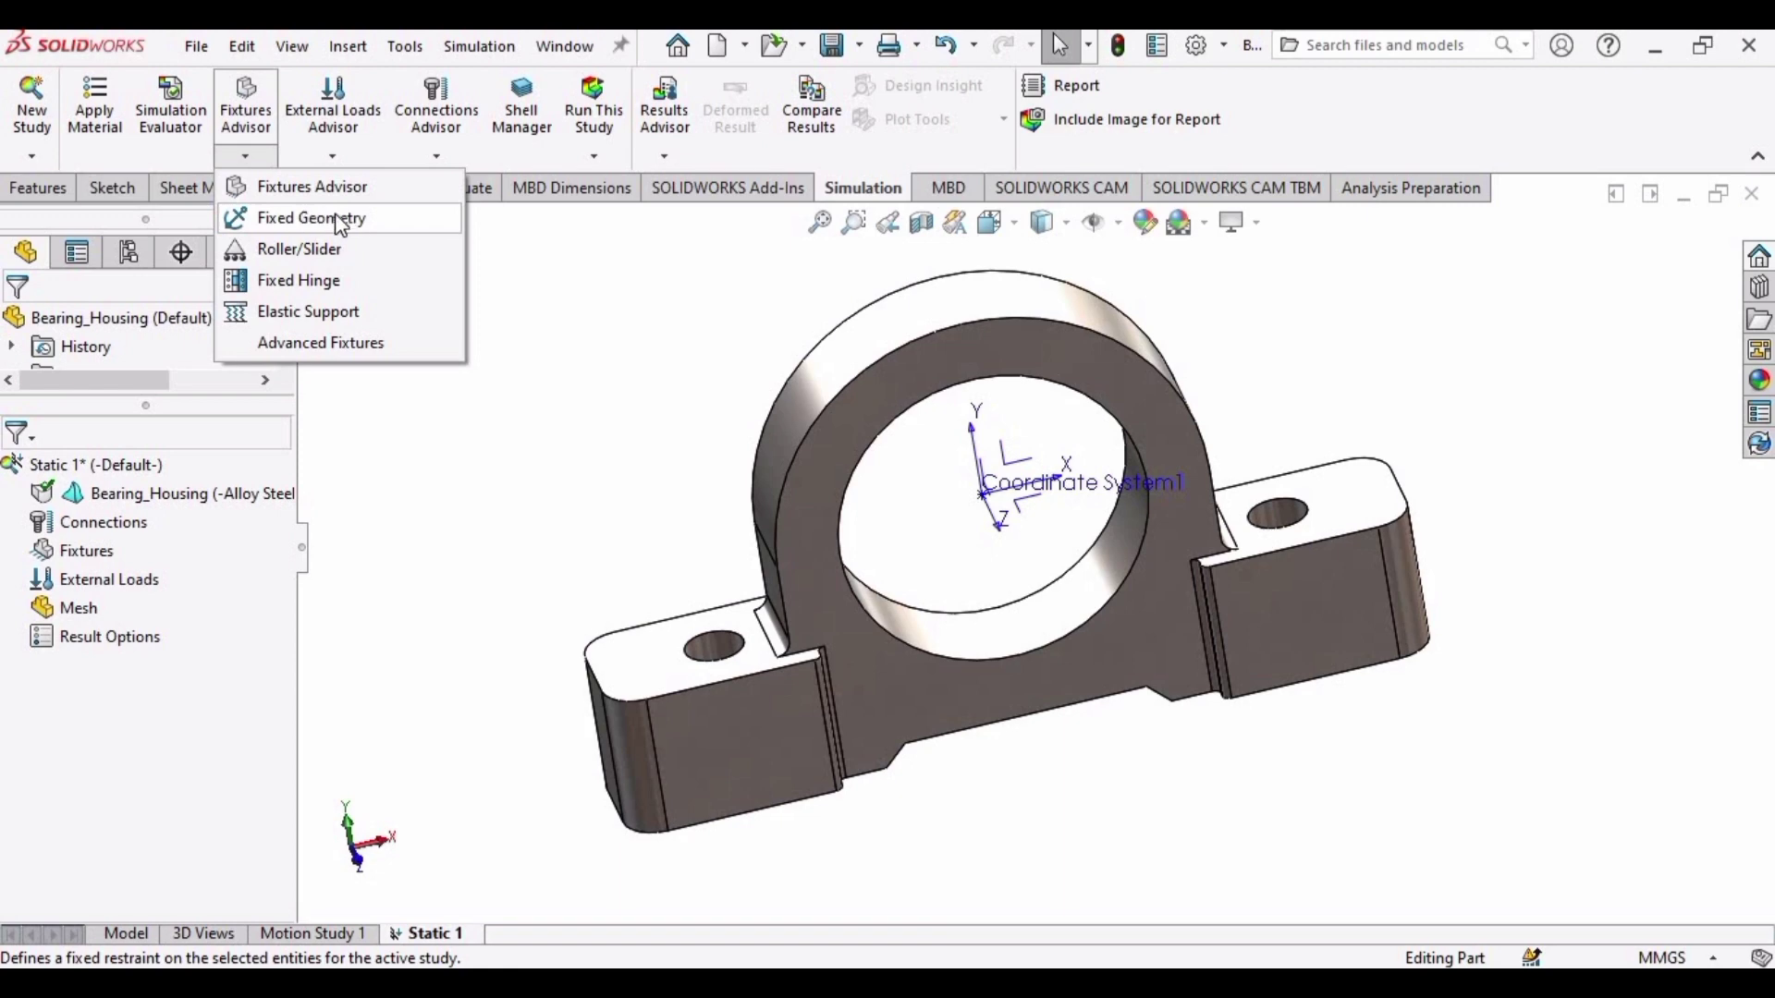
left_click(341, 220)
left_click(753, 627)
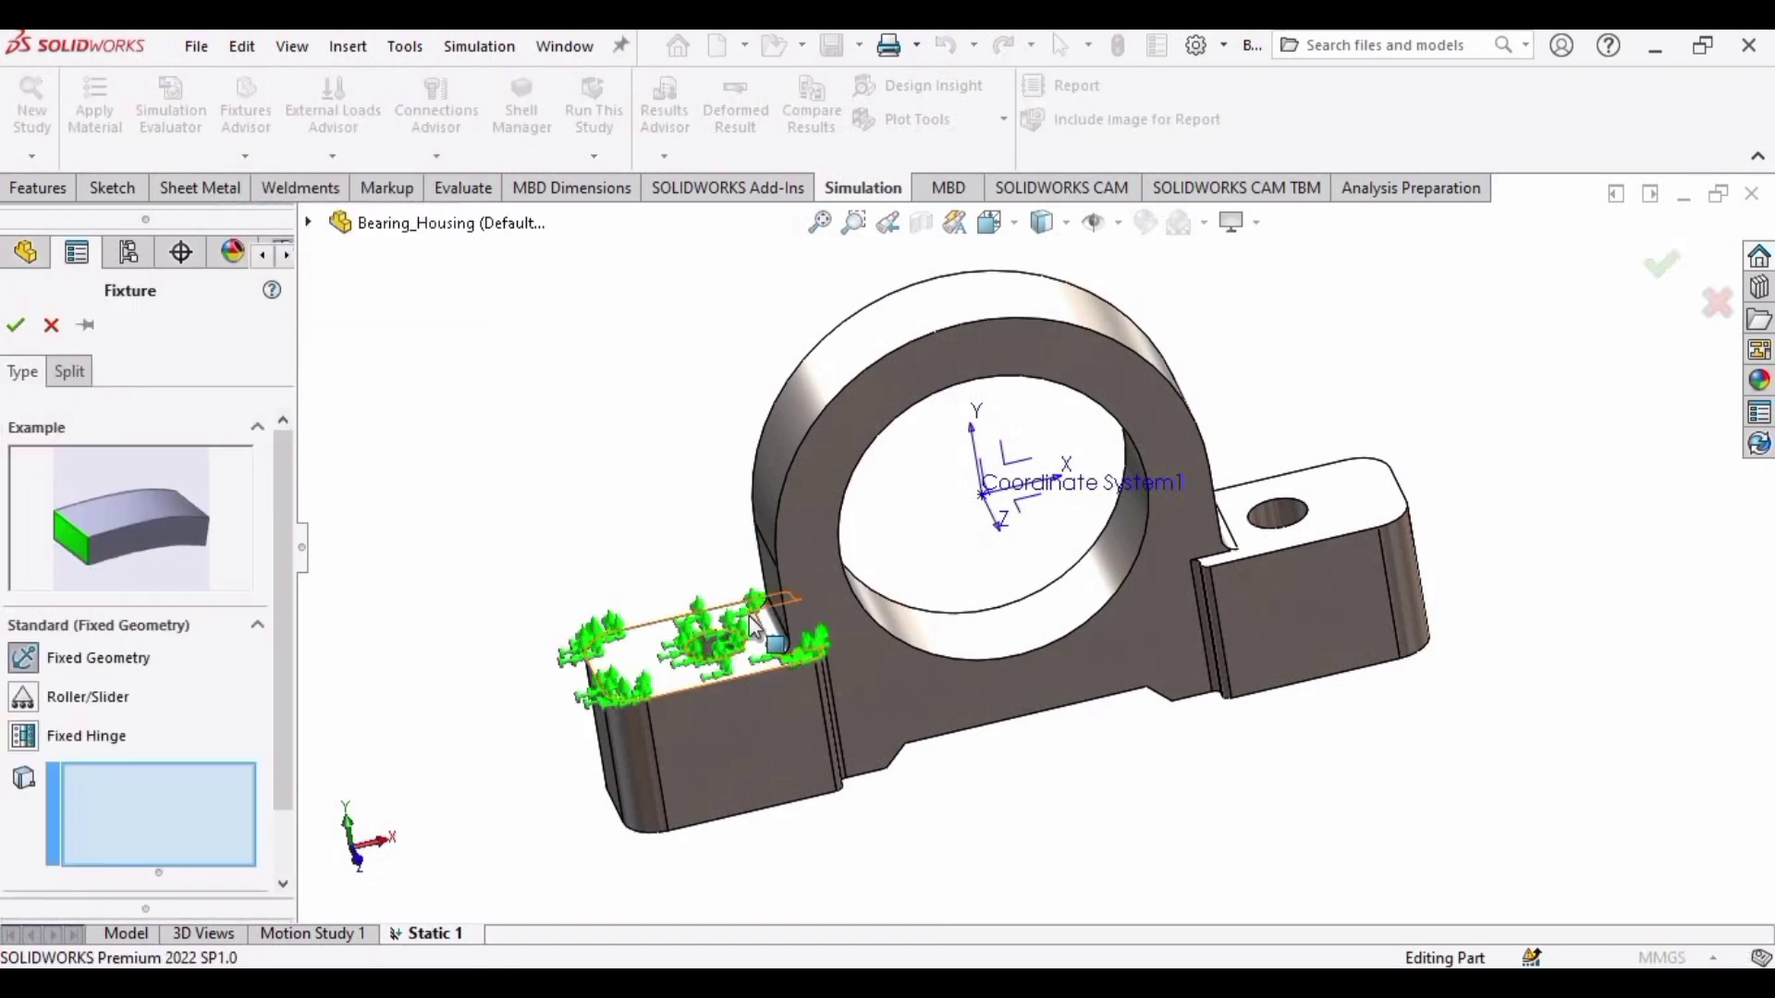
scroll(758, 666, "down", 5)
left_click(763, 679)
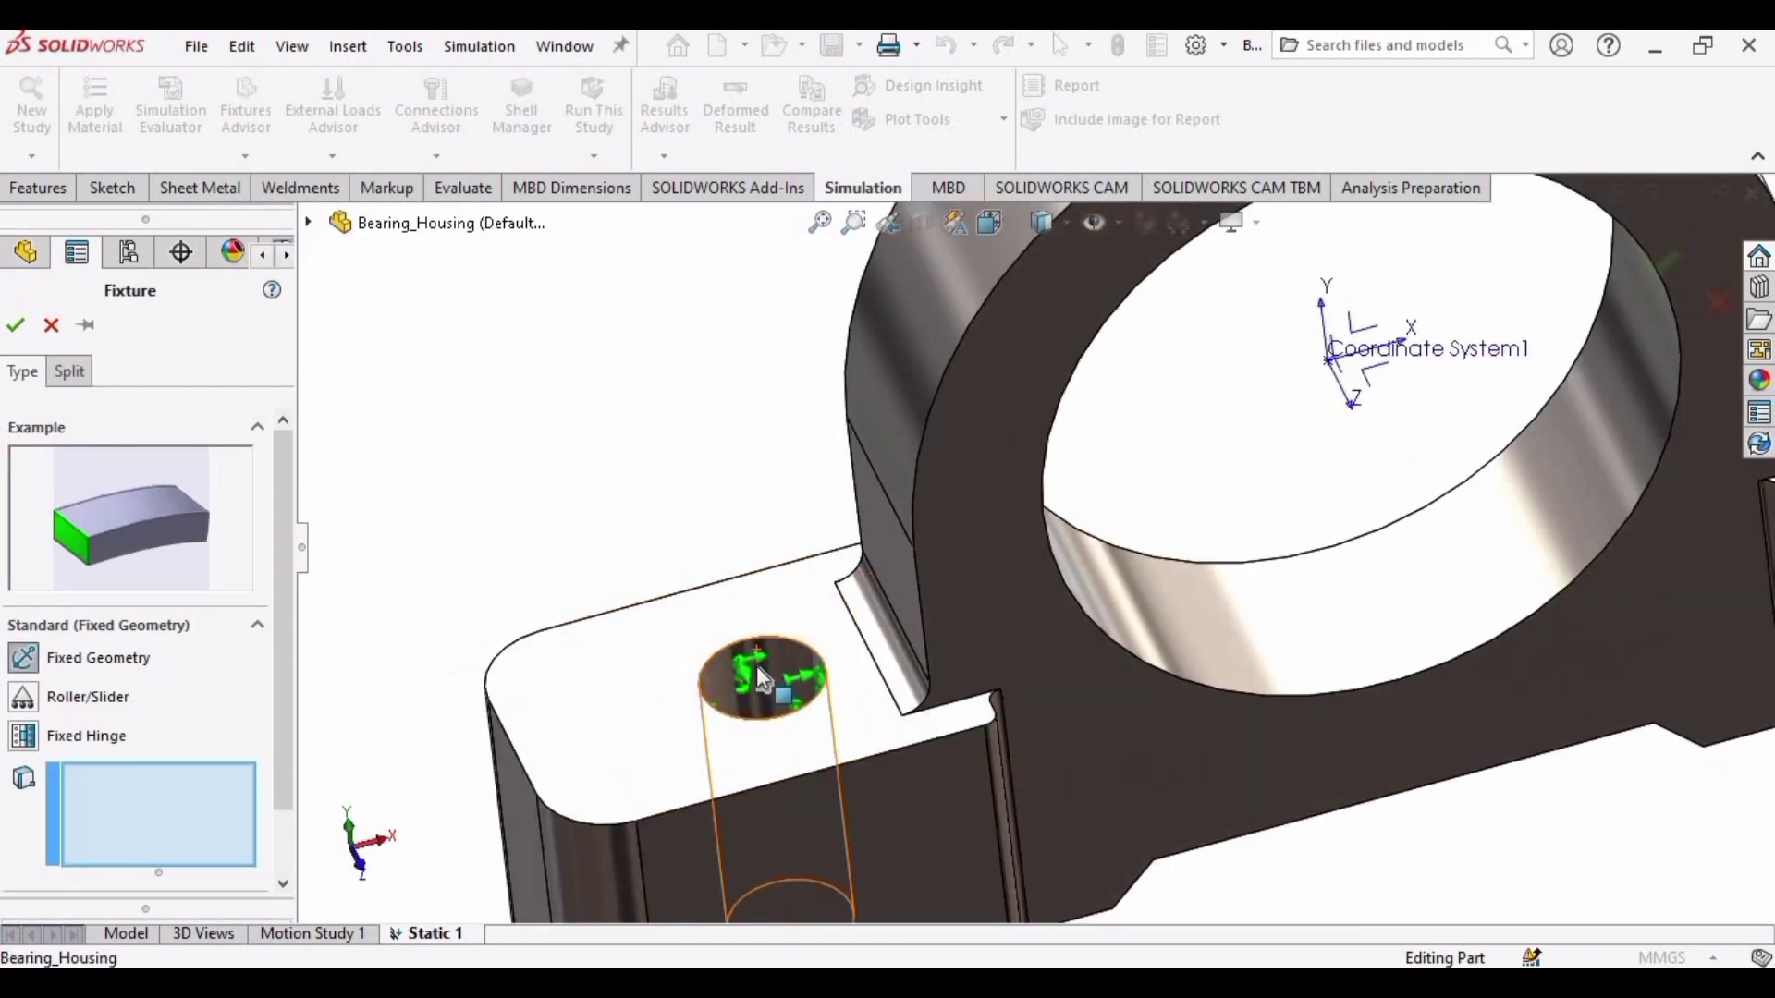
left_click(753, 666)
scroll(1036, 545, "up", 4)
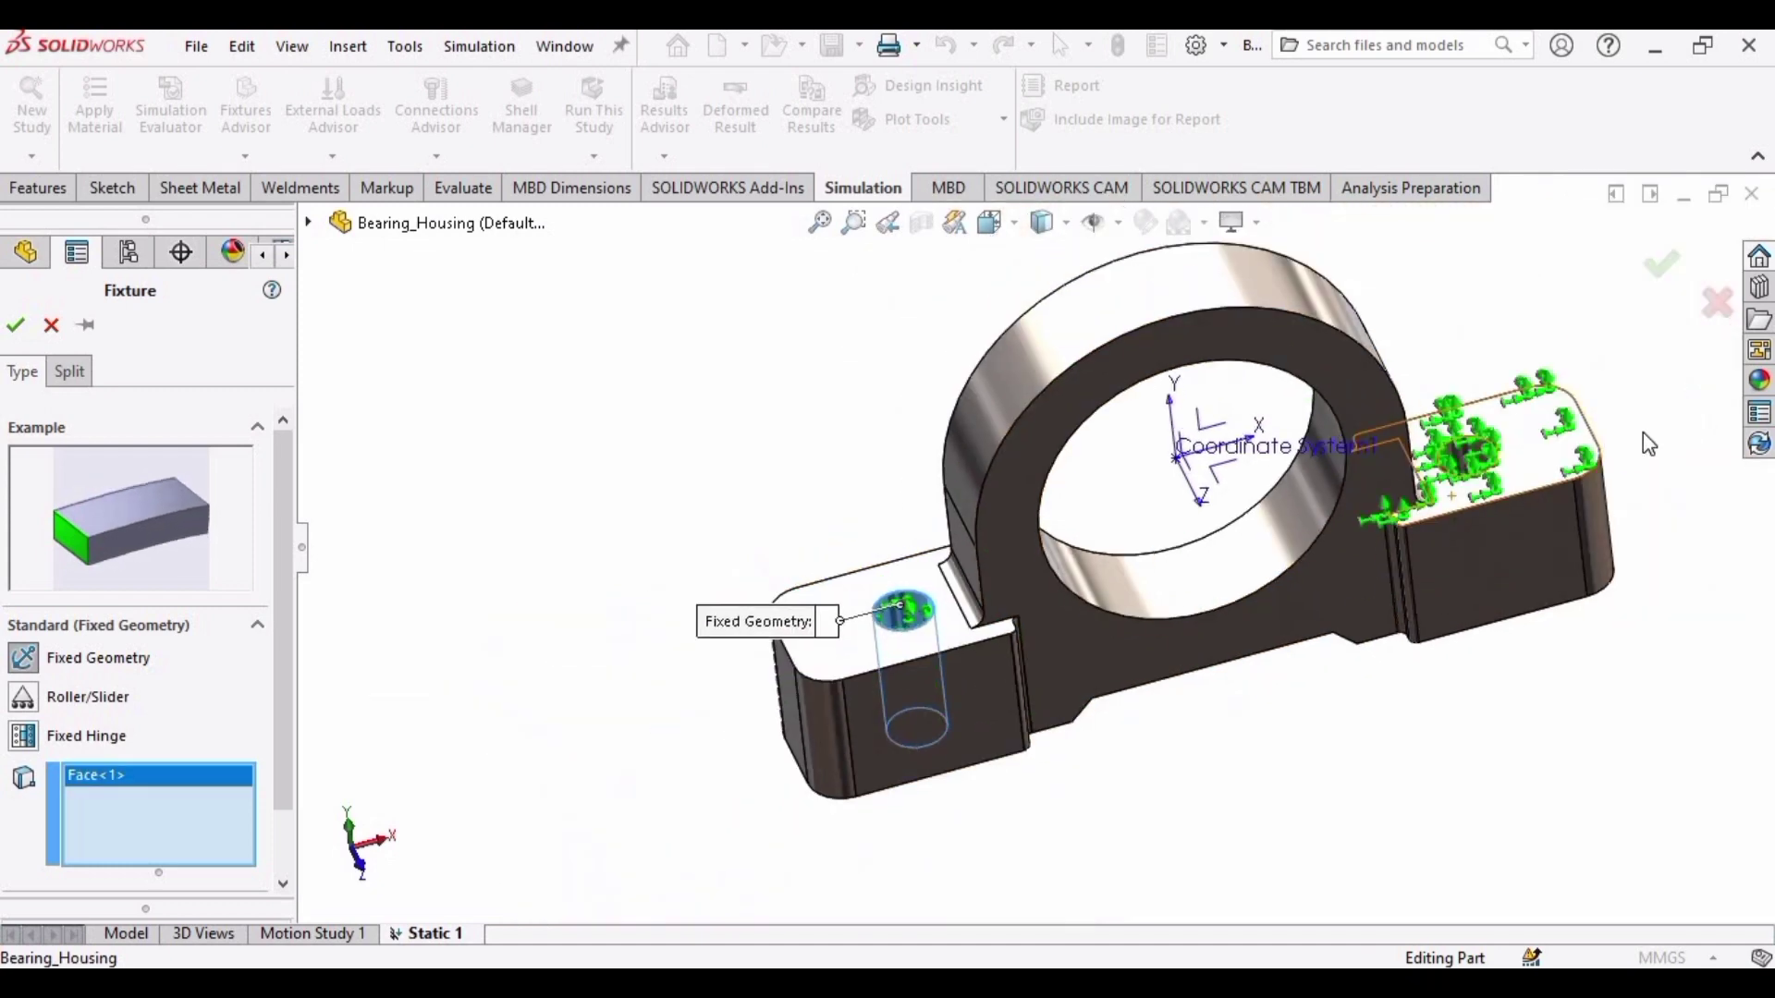
scroll(1185, 467, "down", 8)
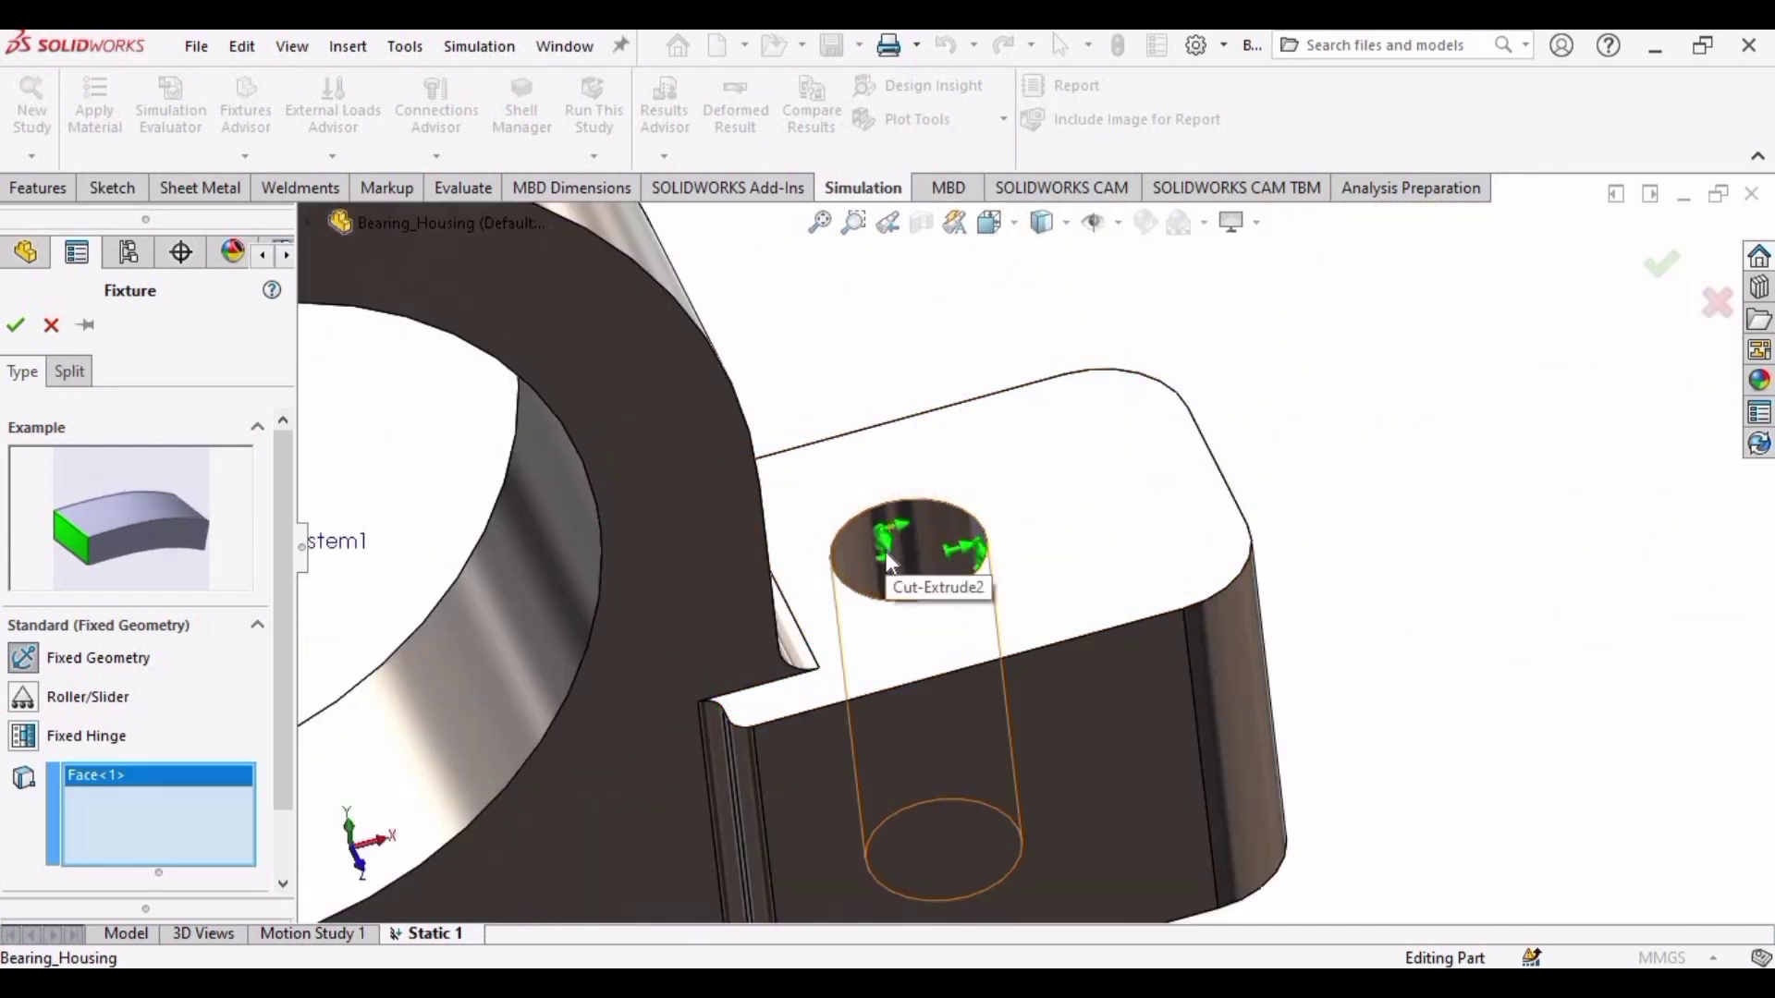
left_click(889, 558)
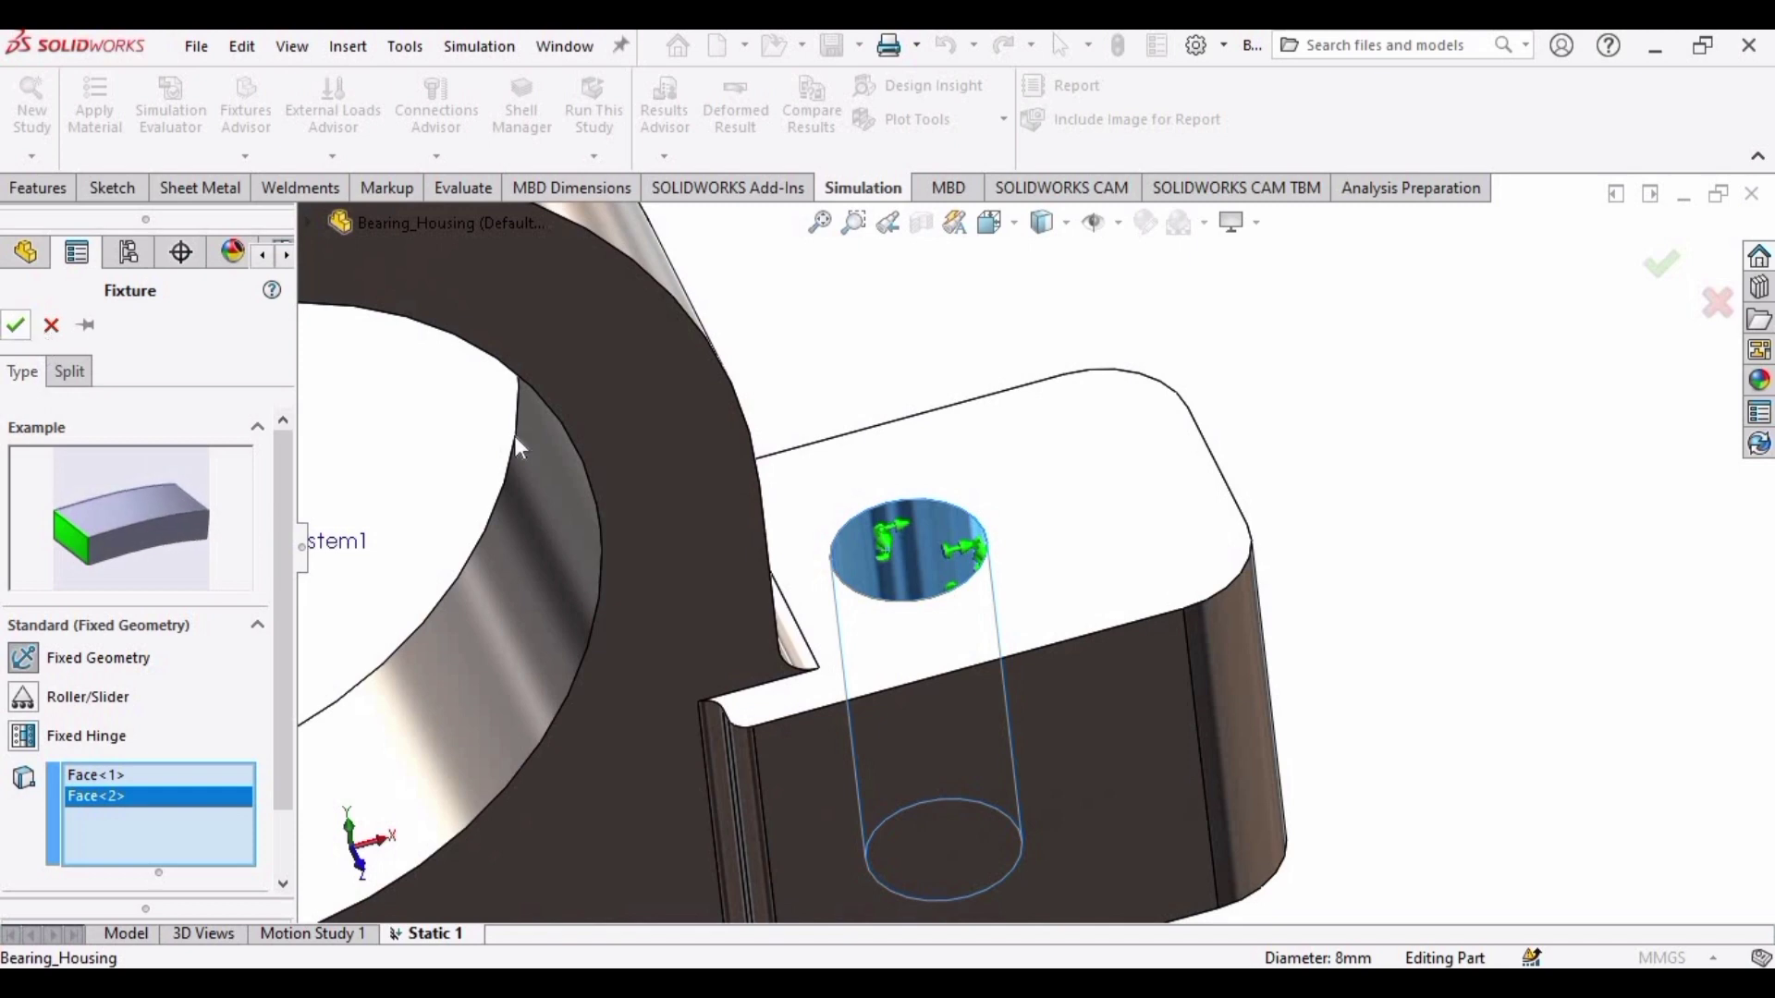
key("Return")
Start a Bearing Load on the inner cylindrical face of the main bore, referencing the Y axis of Coordinate System1
scroll(745, 706, "up", 6)
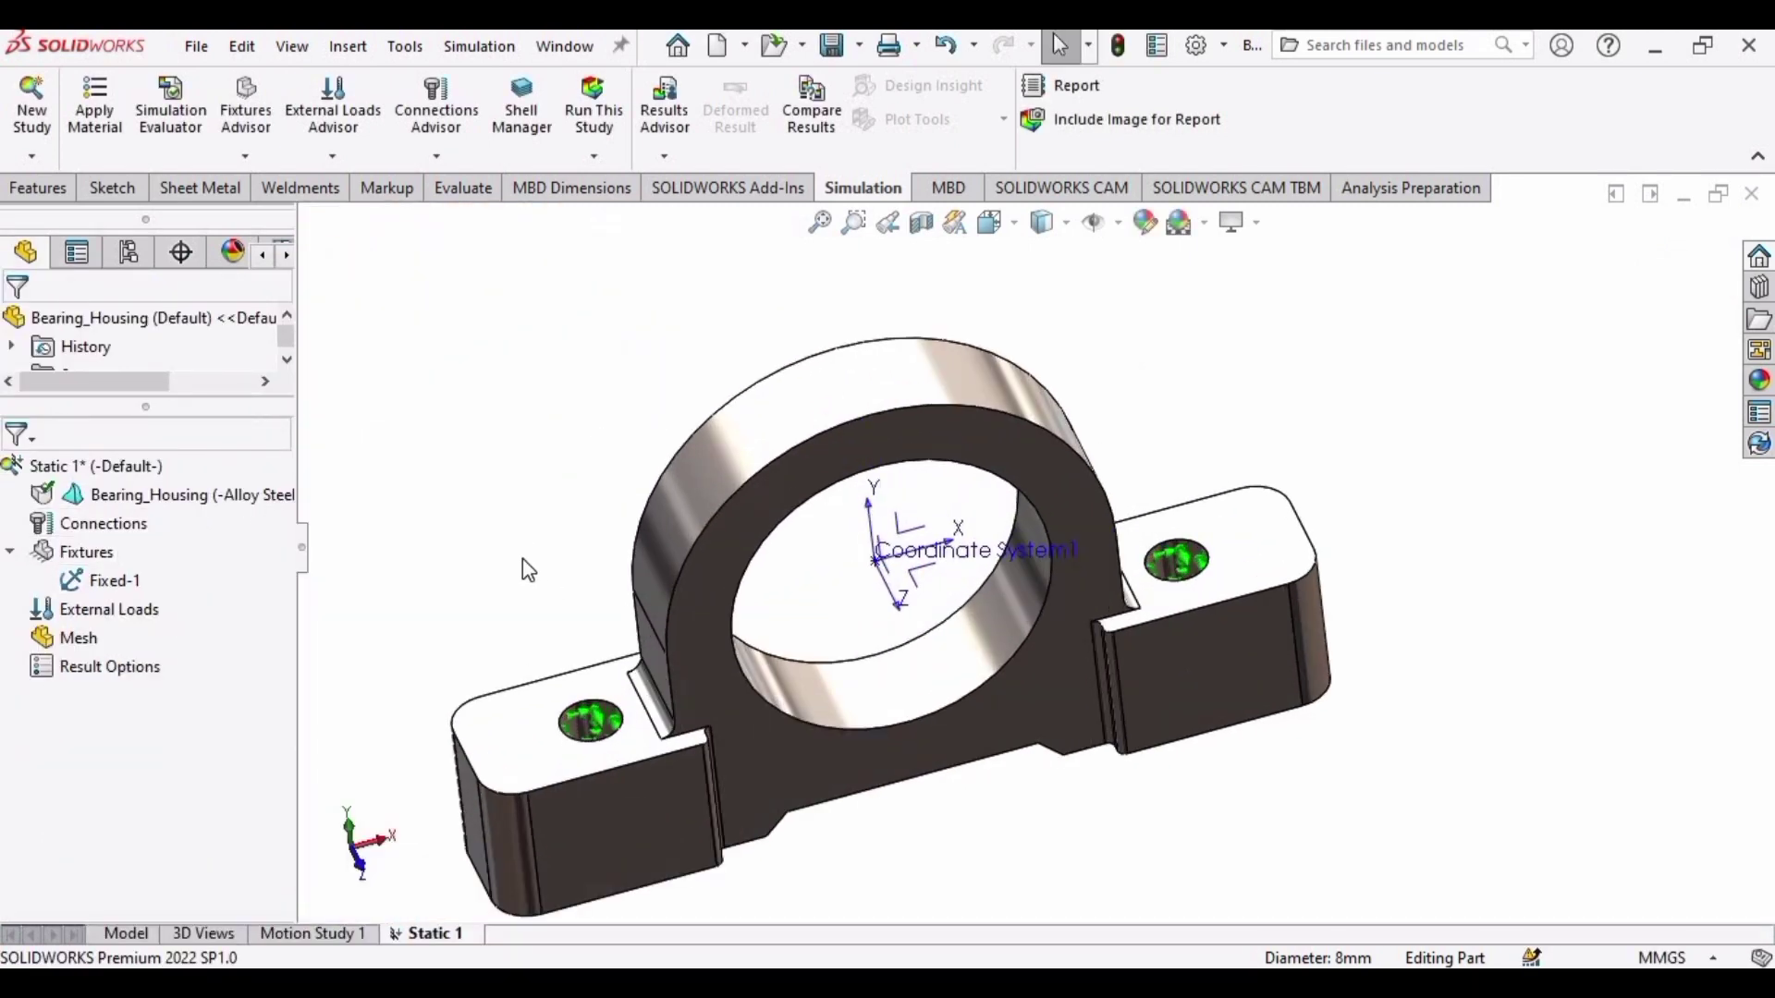
left_click(346, 164)
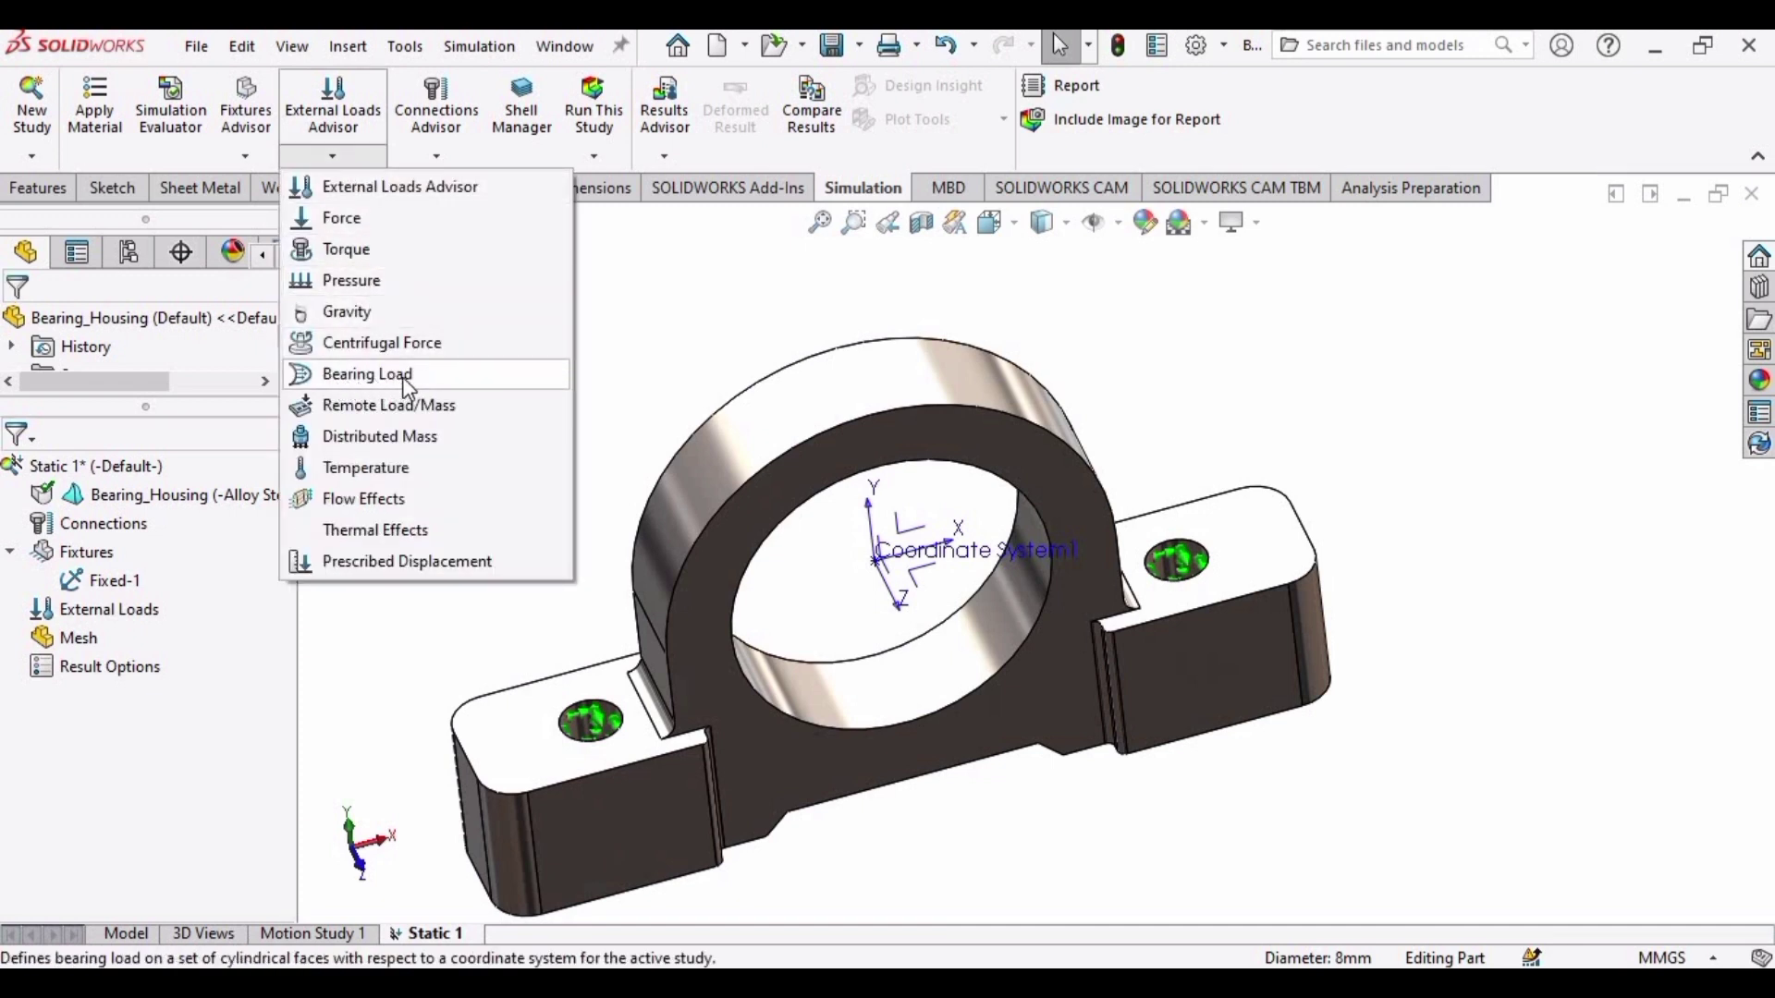
left_click(351, 374)
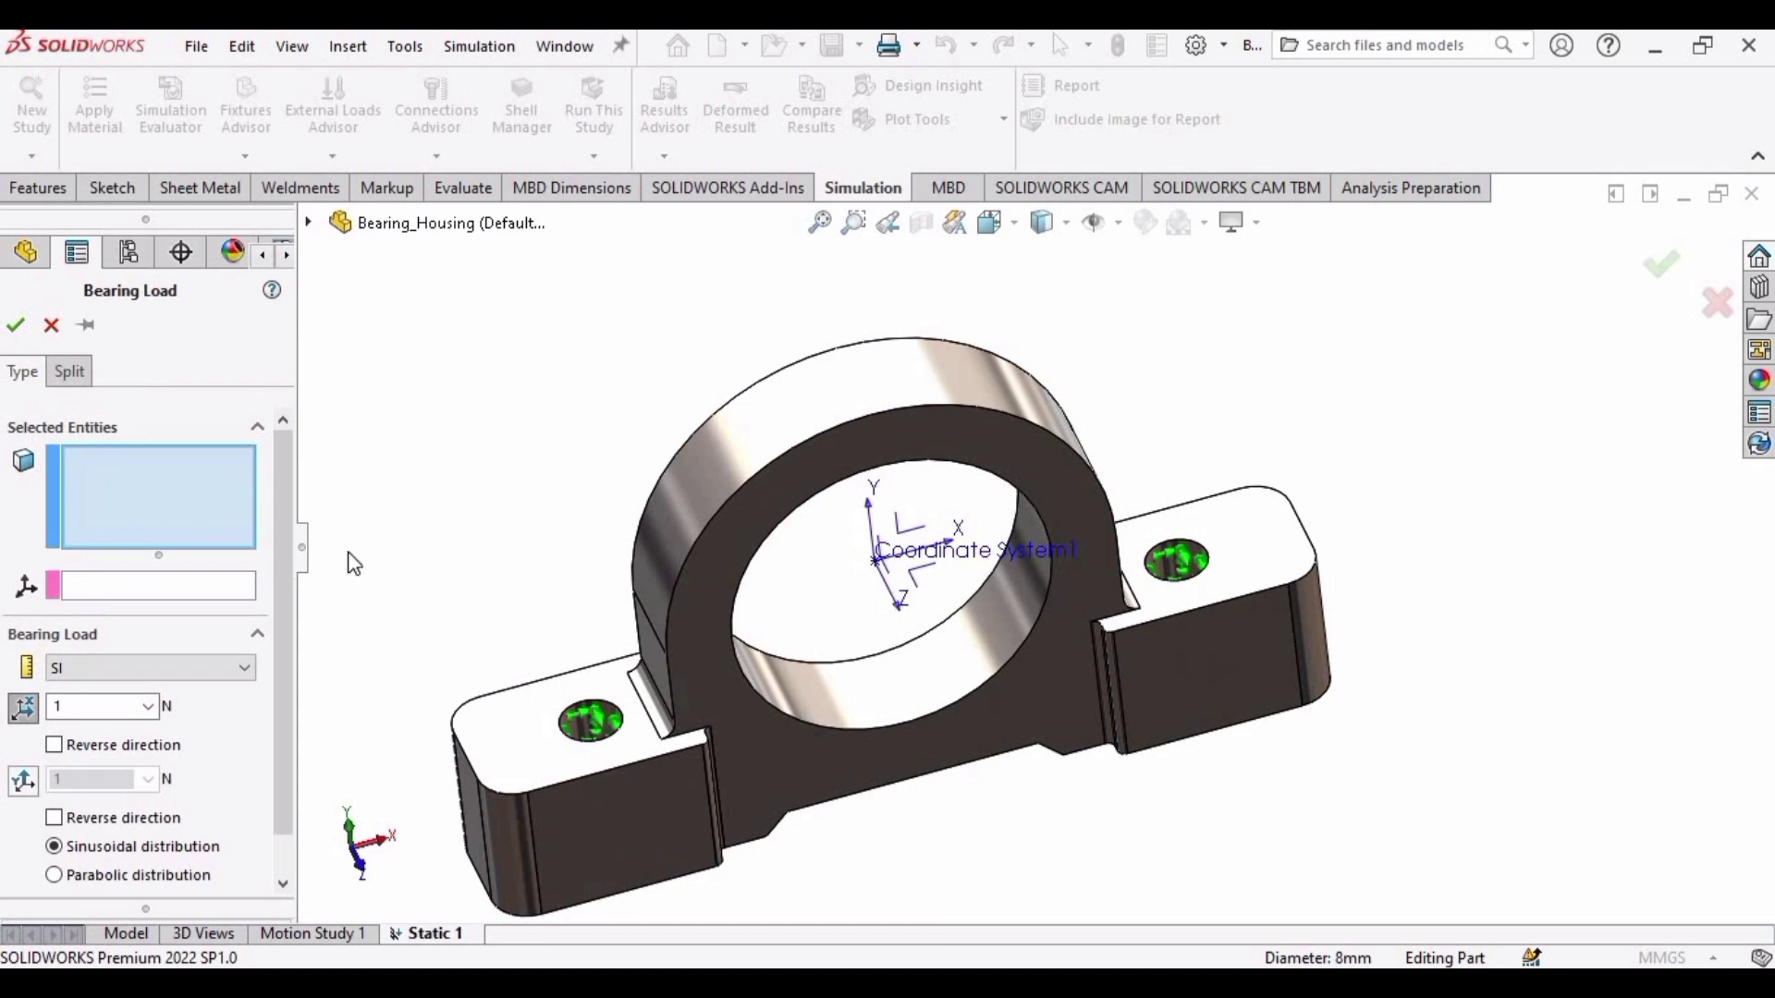
left_click(854, 708)
scroll(846, 665, "down", 3)
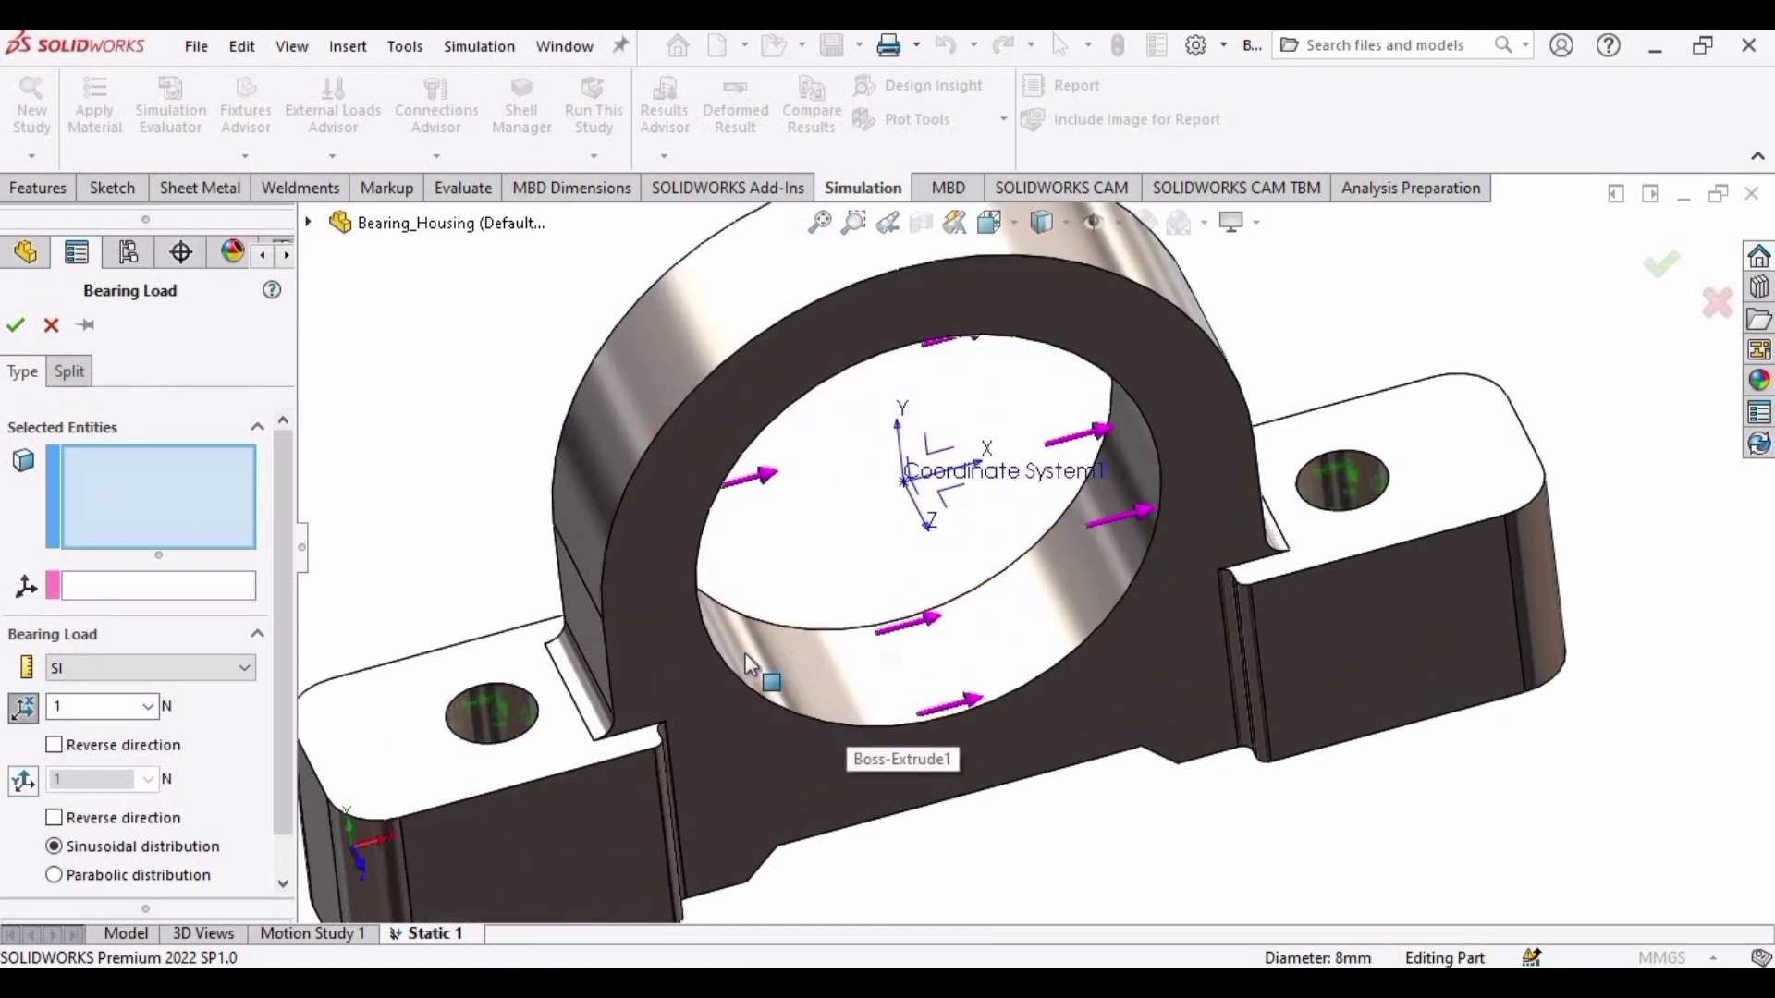
left_click(787, 653)
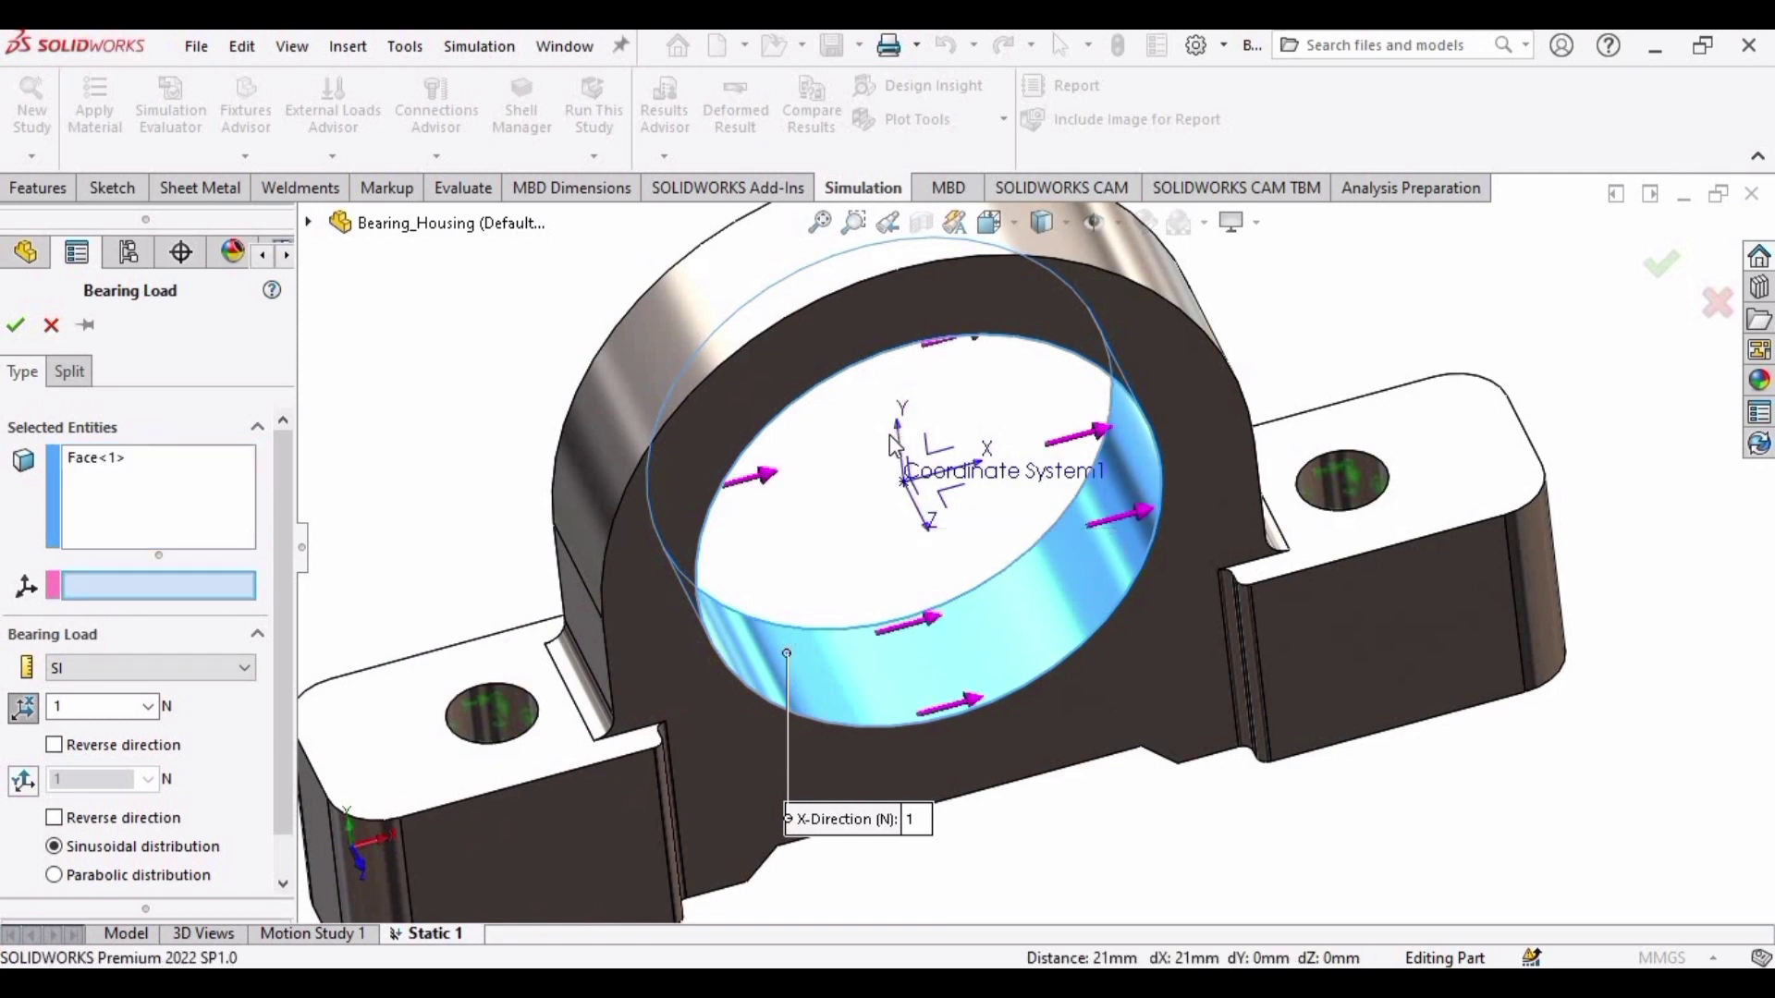
left_click(901, 460)
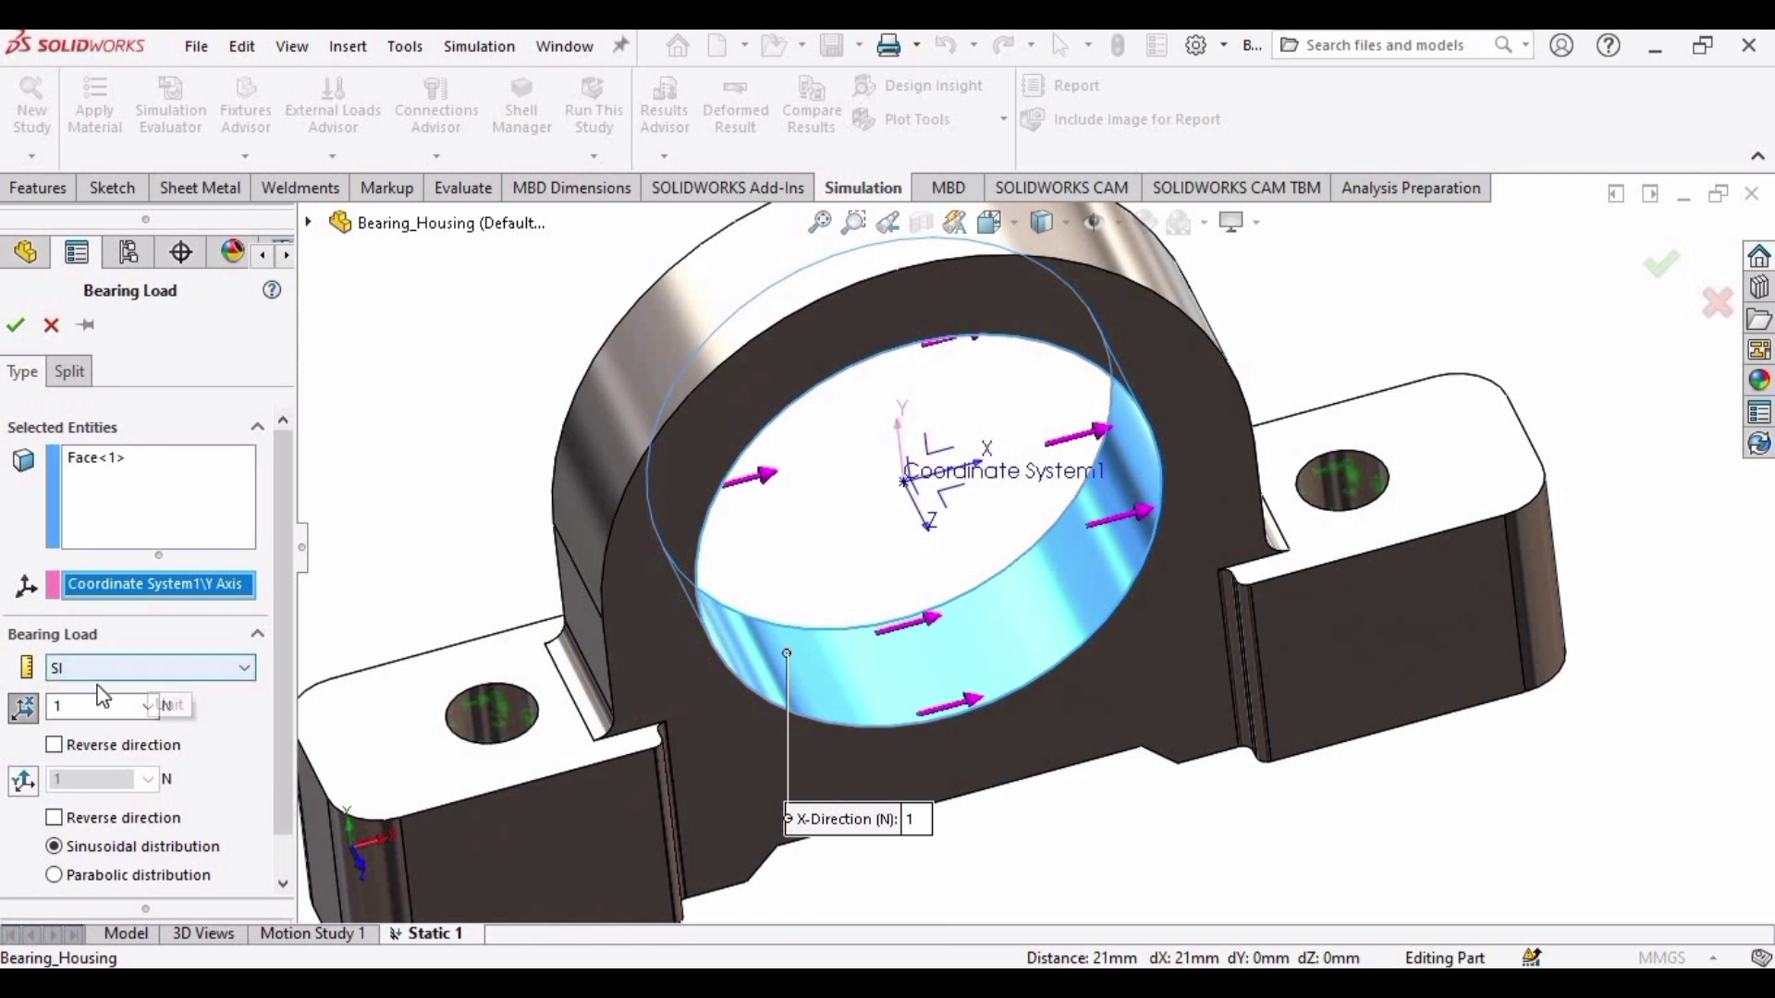
Set the bearing load's X-direction force to 4000 N, keep the sinusoidal distribution and accept the load
double_click(76, 705)
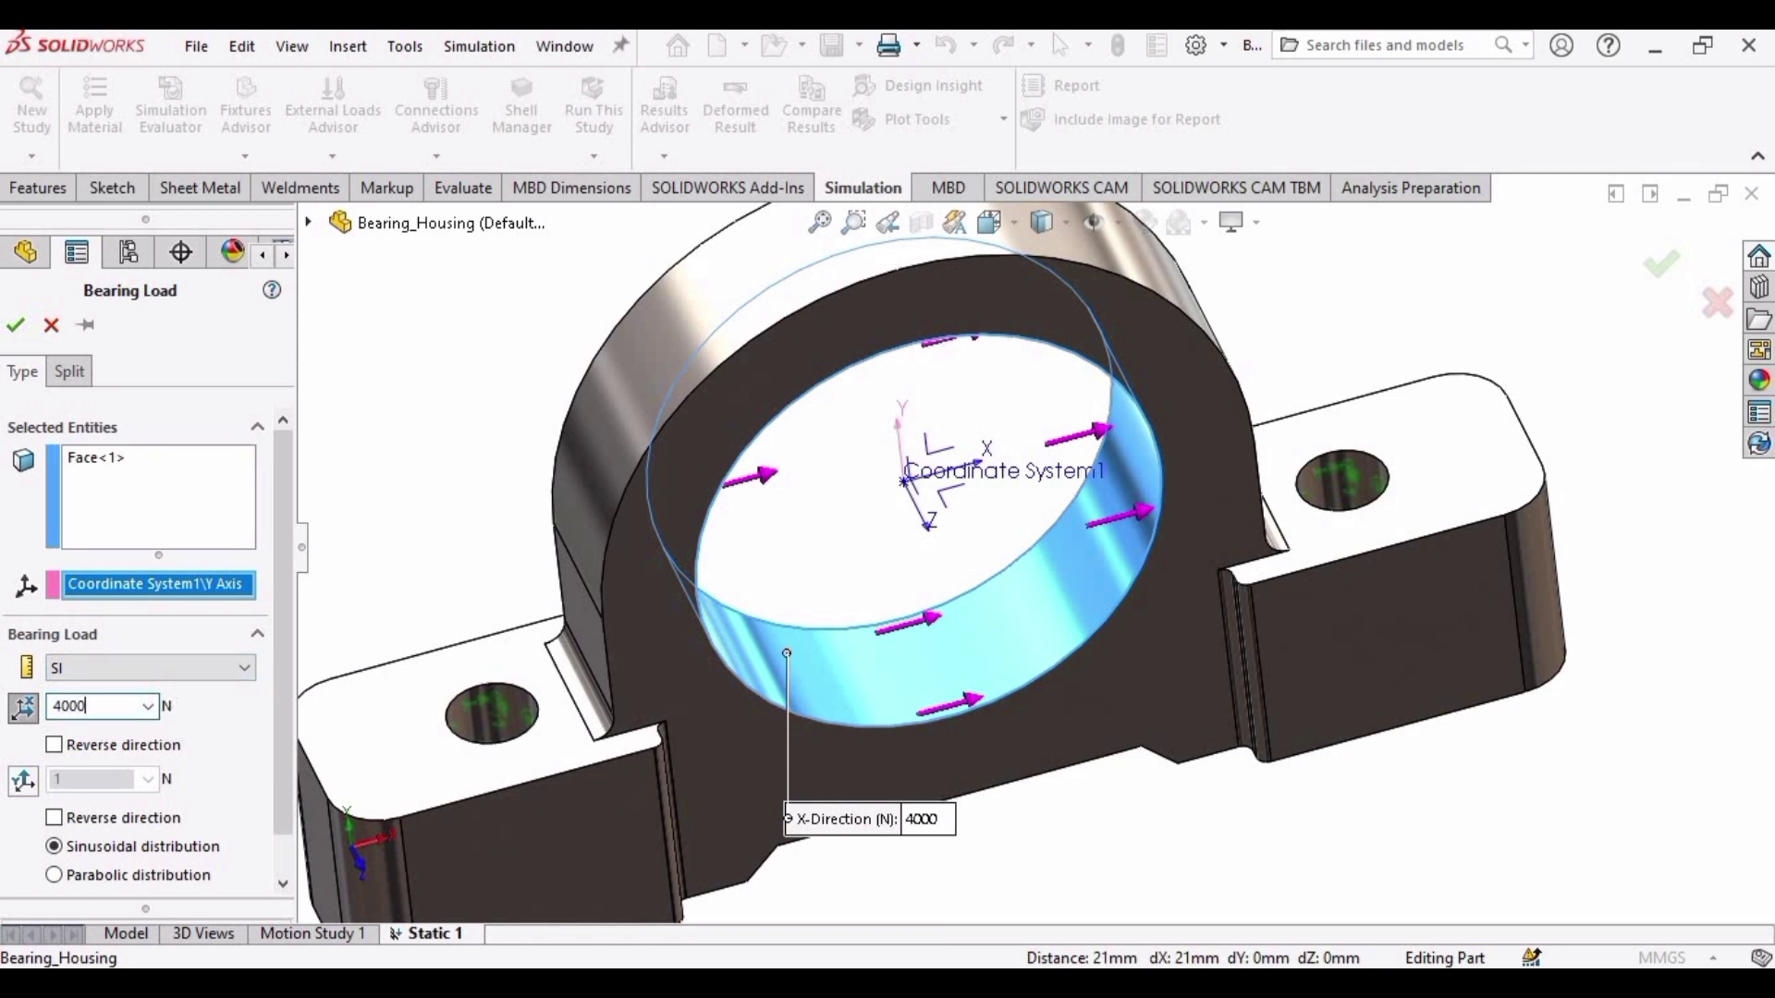
left_click_drag(286, 627, 288, 693)
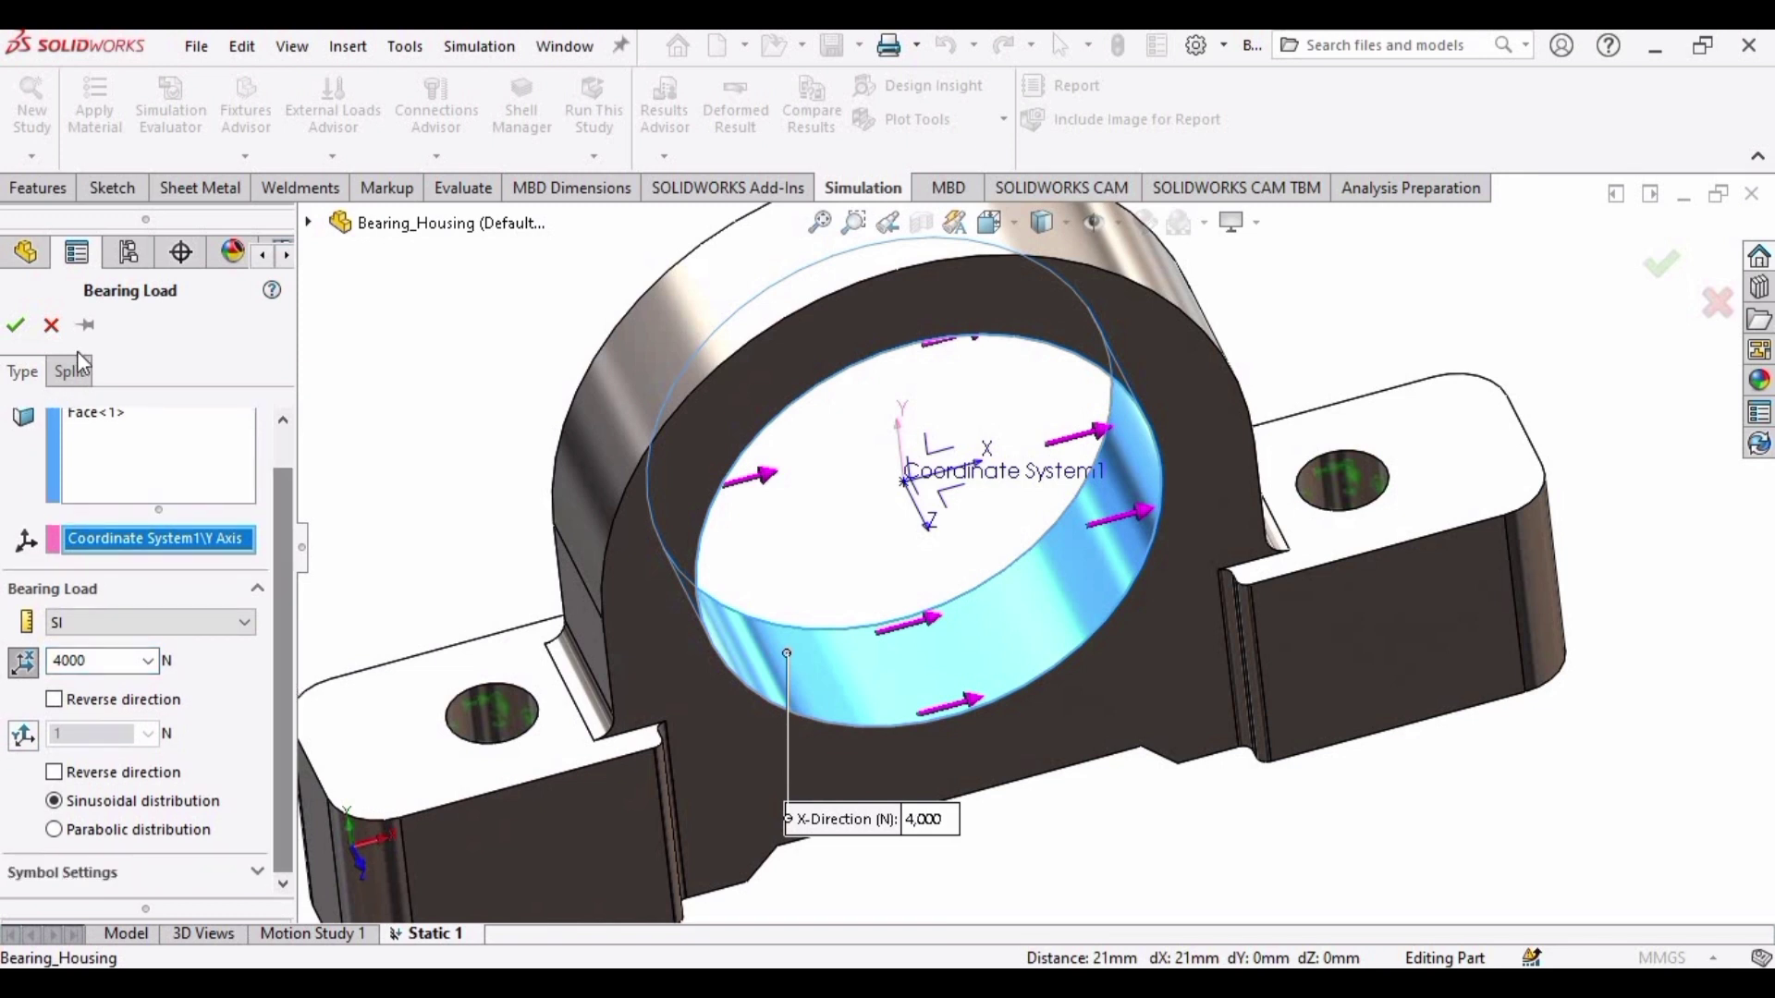
left_click(15, 325)
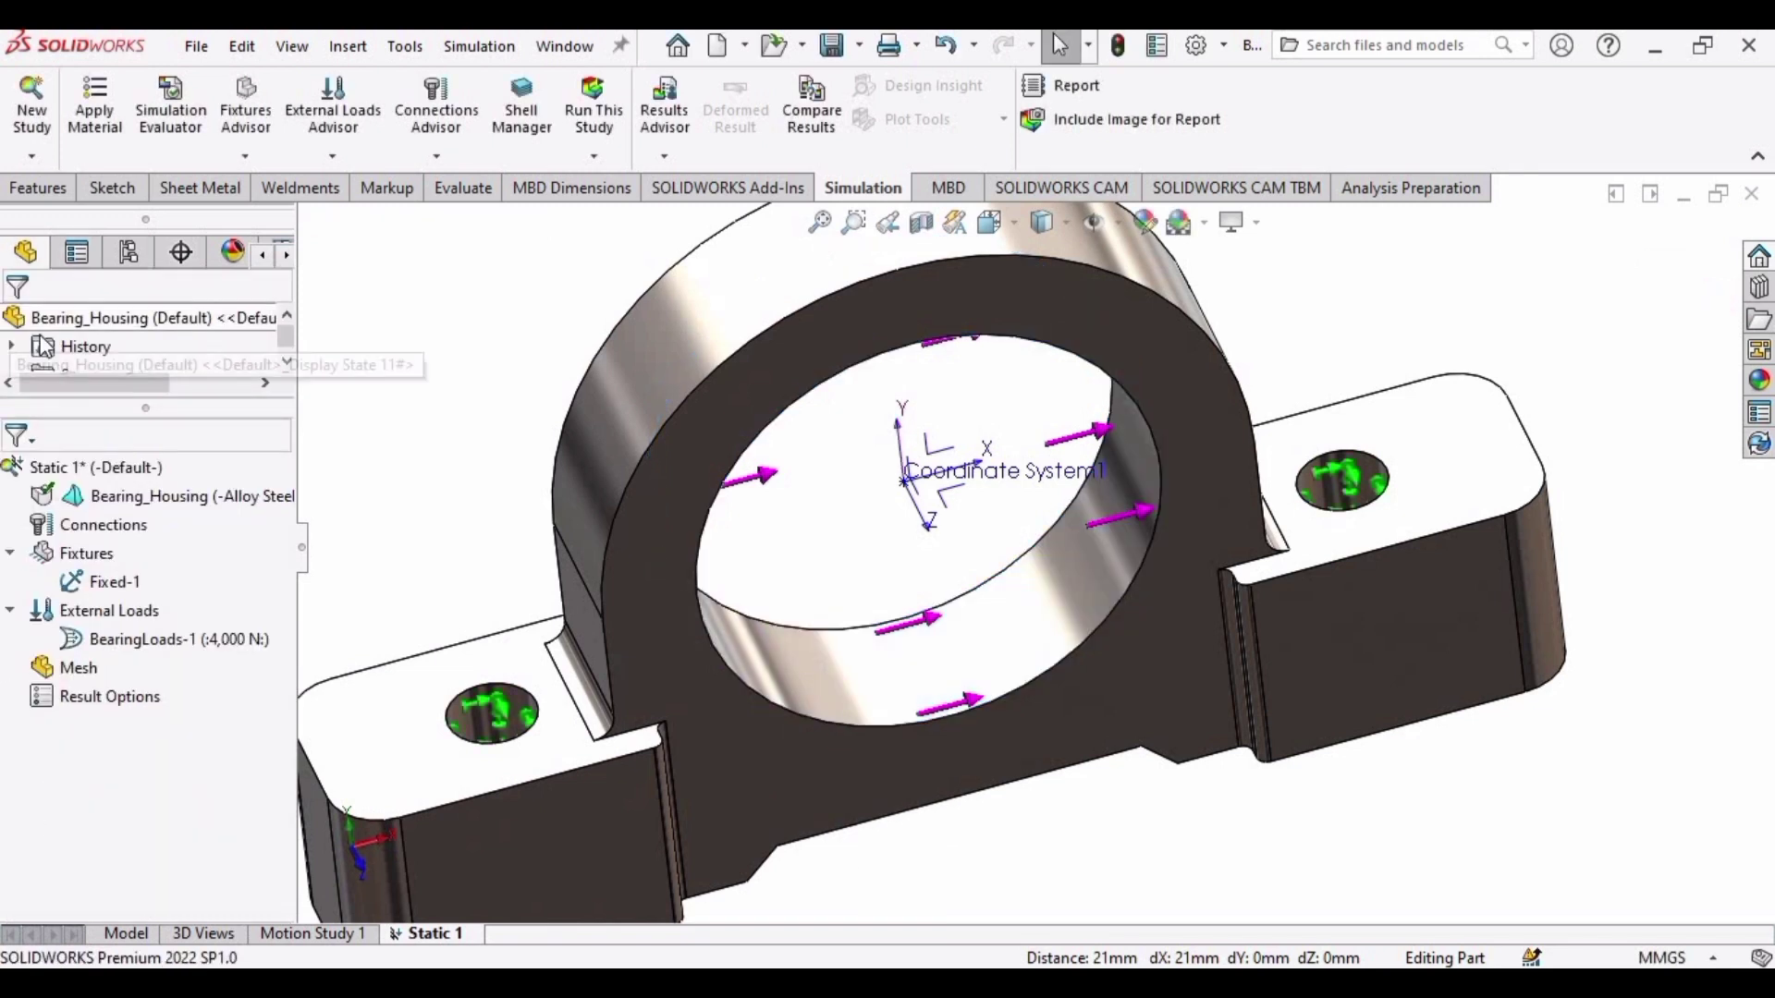
Create the mesh for the housing with the default density and look over the meshed part
right_click(74, 668)
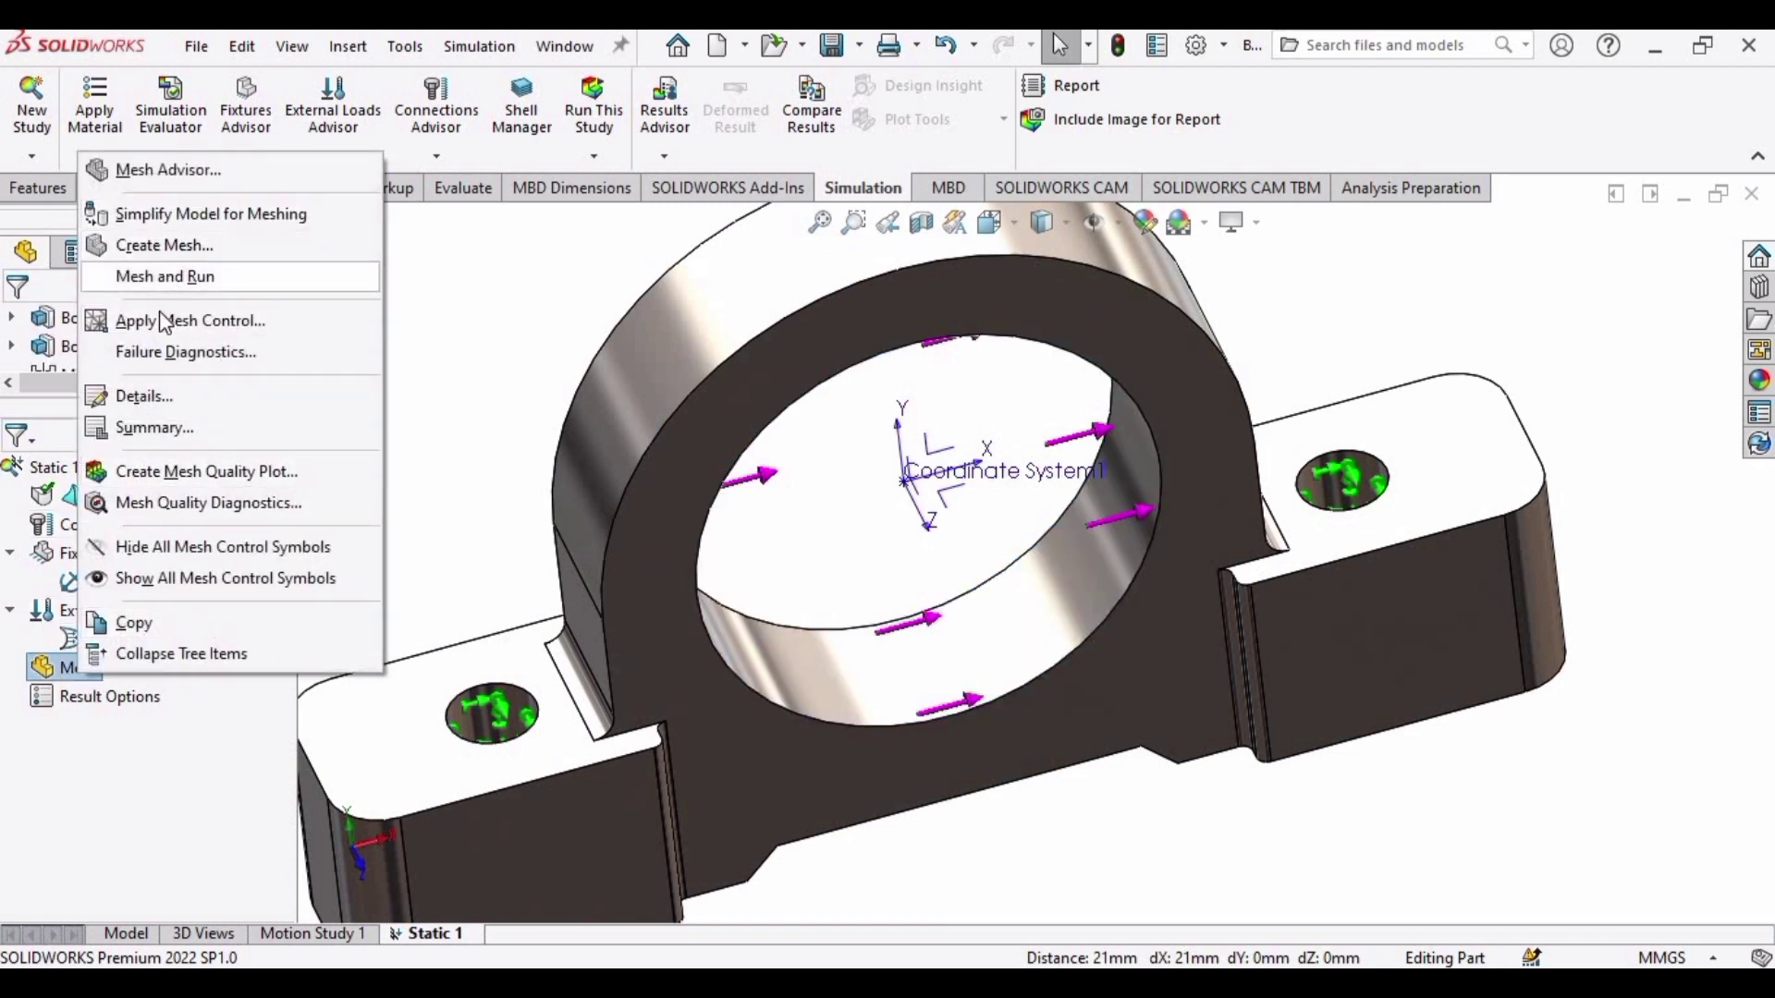
left_click(165, 245)
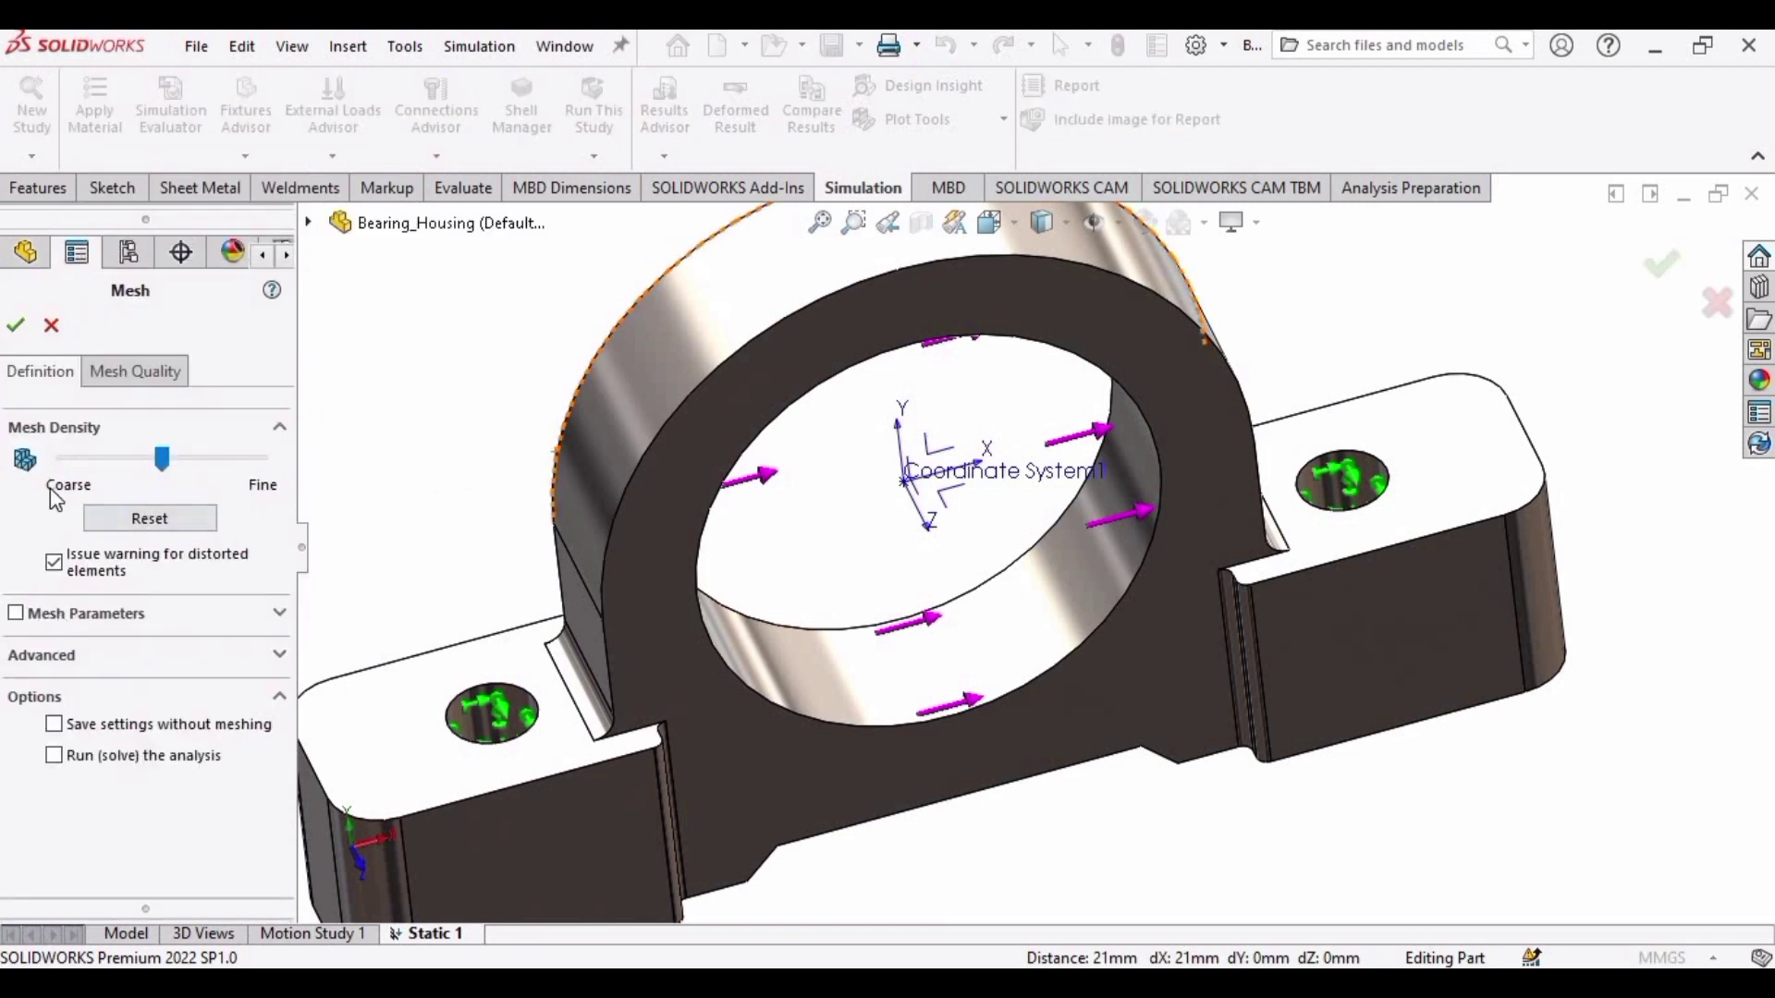
left_click(25, 335)
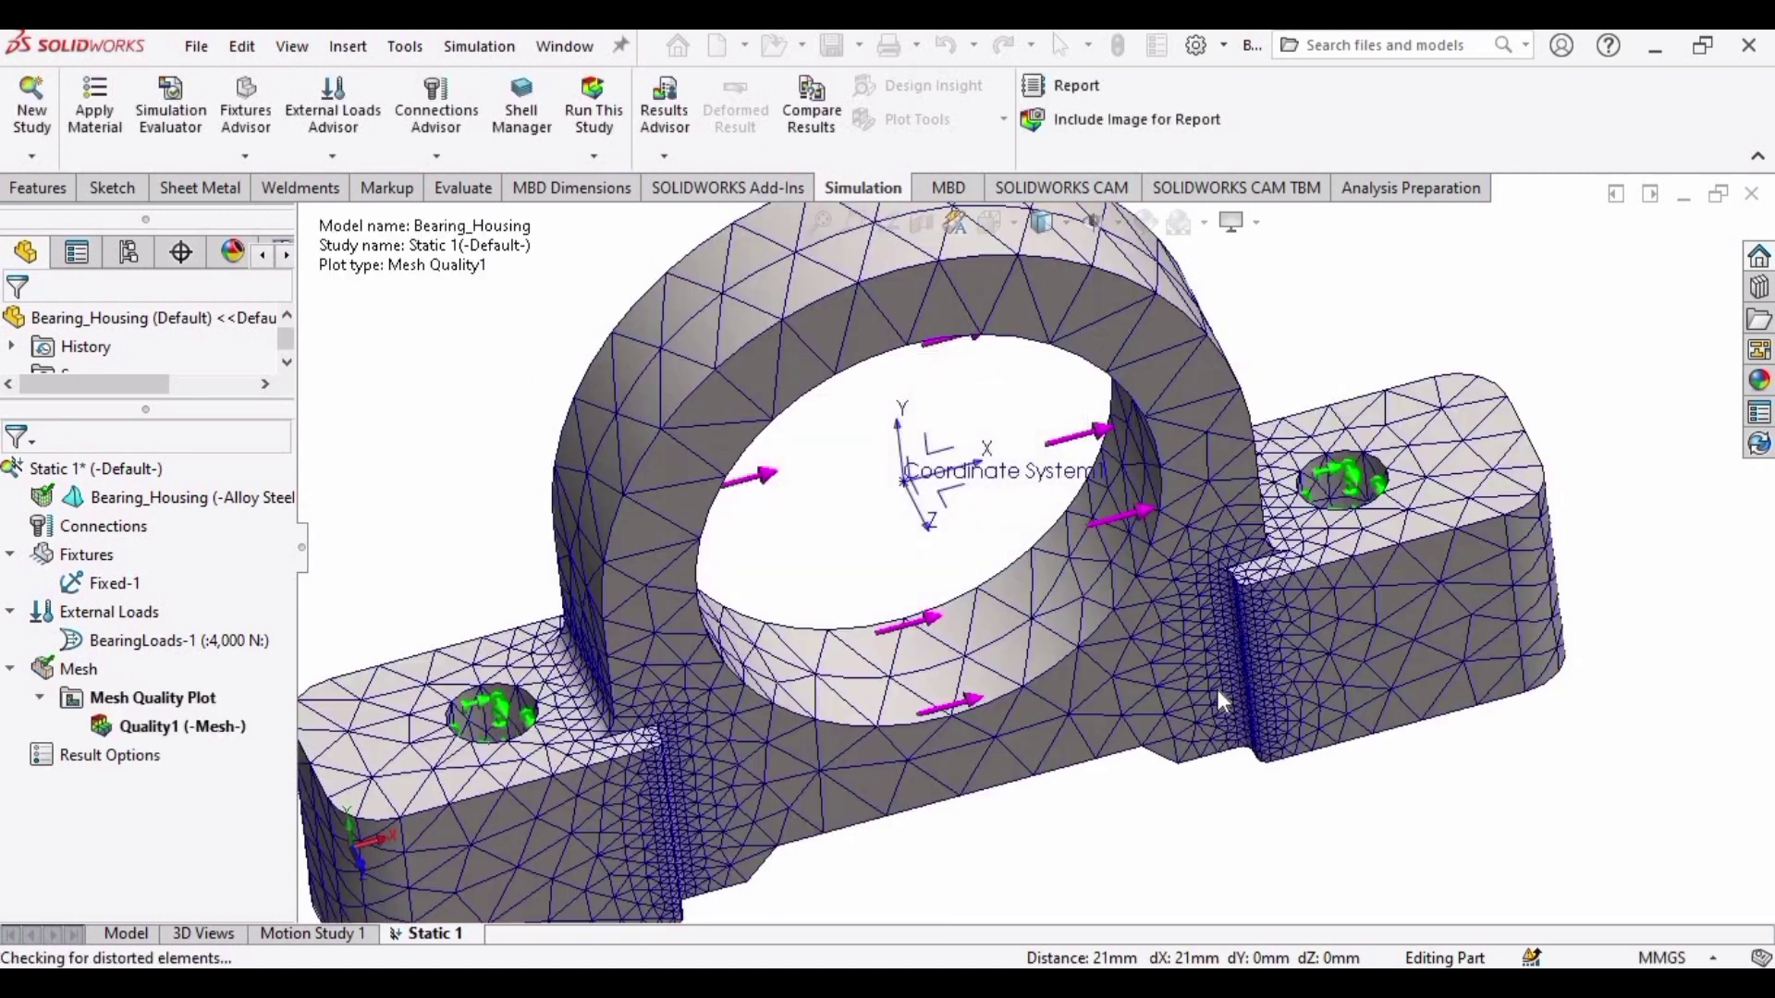
scroll(795, 585, "down", 6)
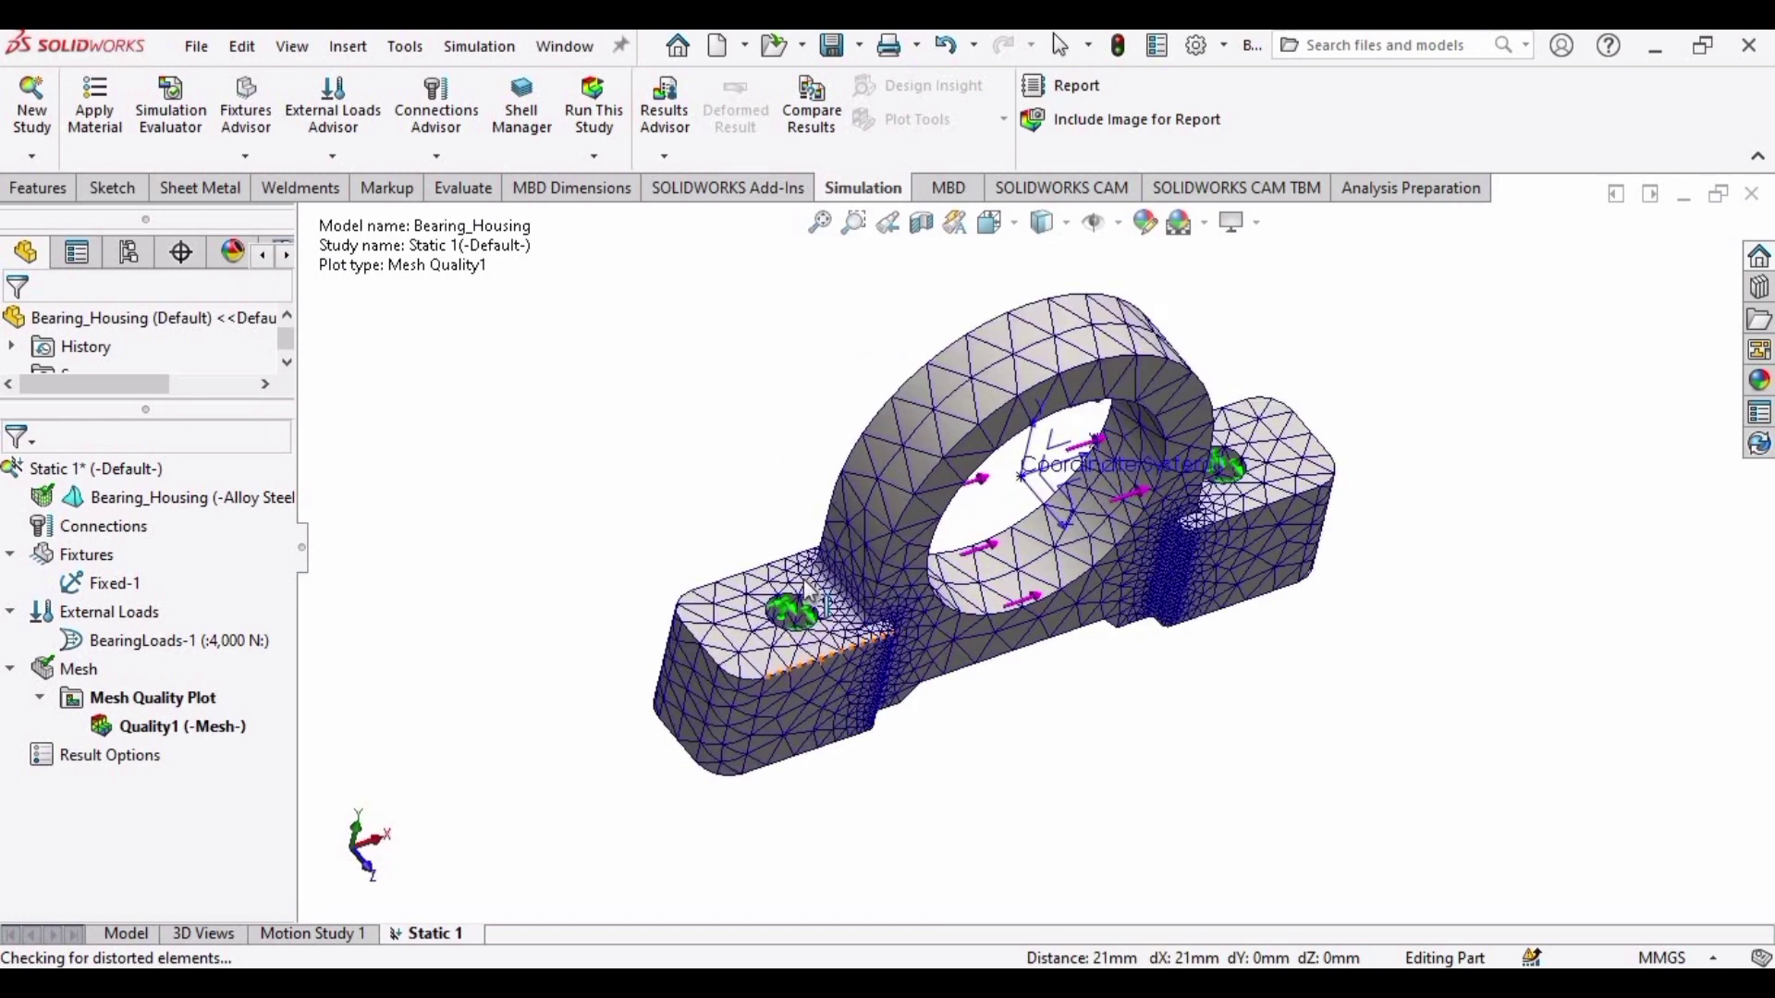
scroll(1043, 594, "up", 3)
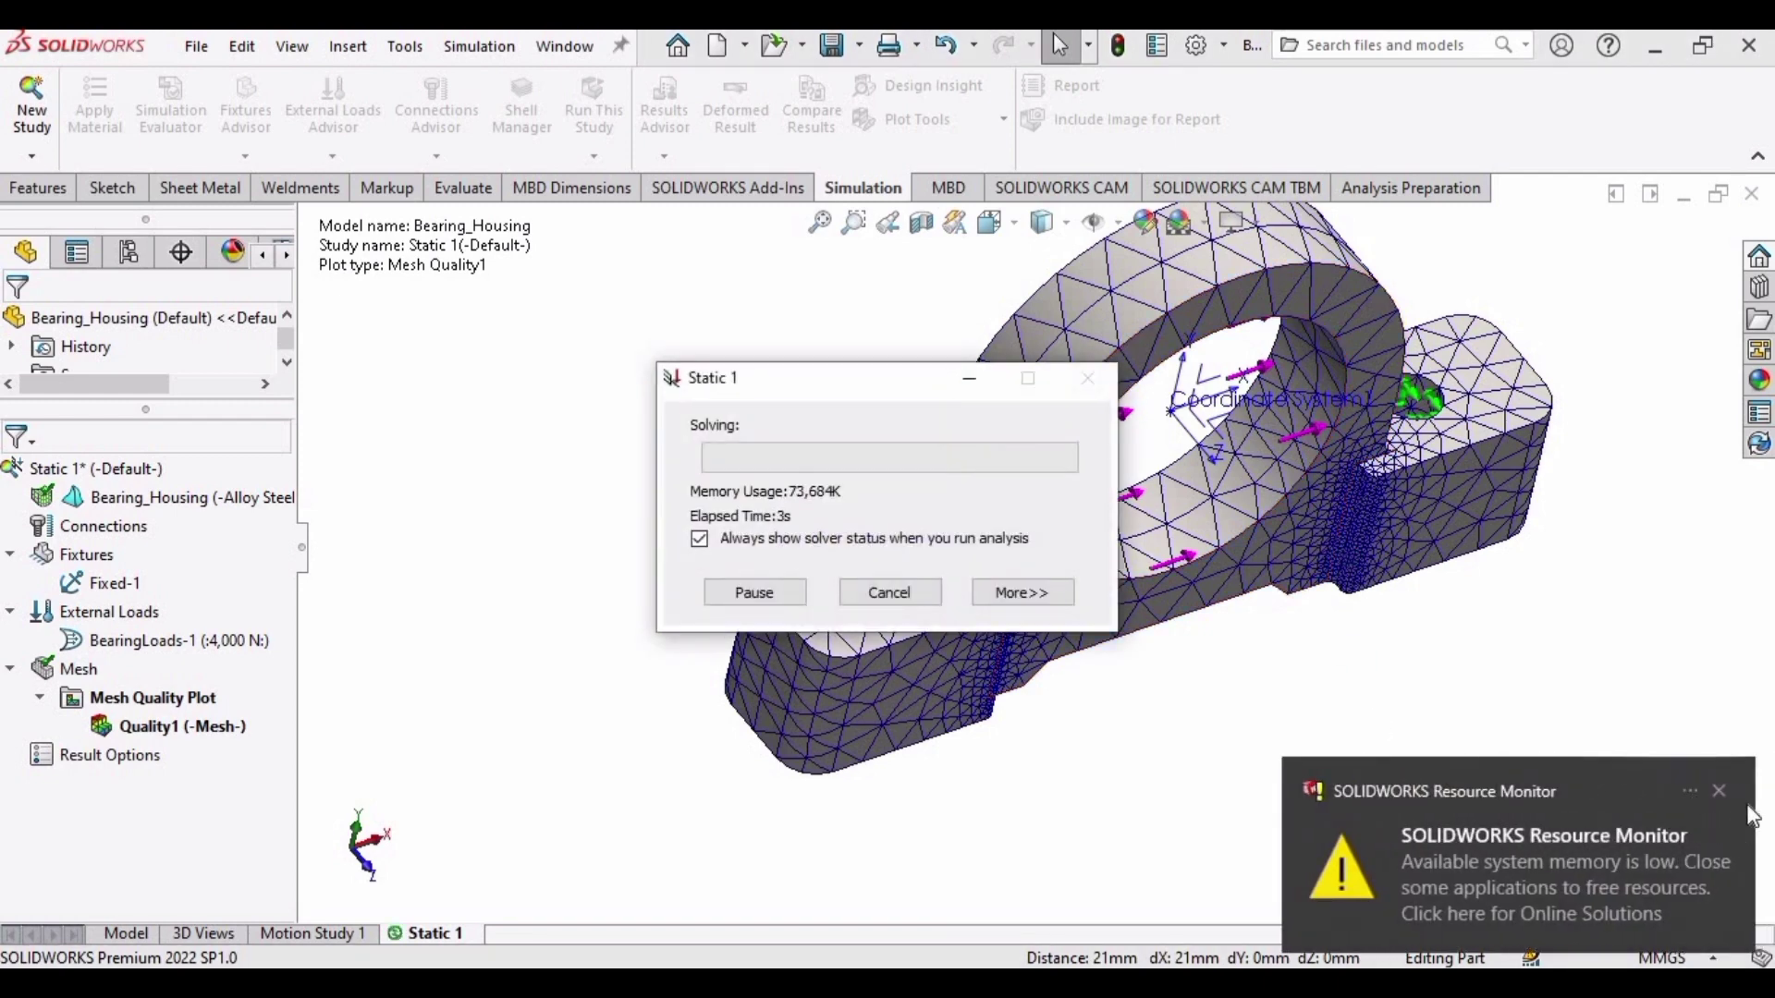
Dismiss the low-memory notification and examine the von Mises stress distribution on the housing from the front
left_click(1719, 788)
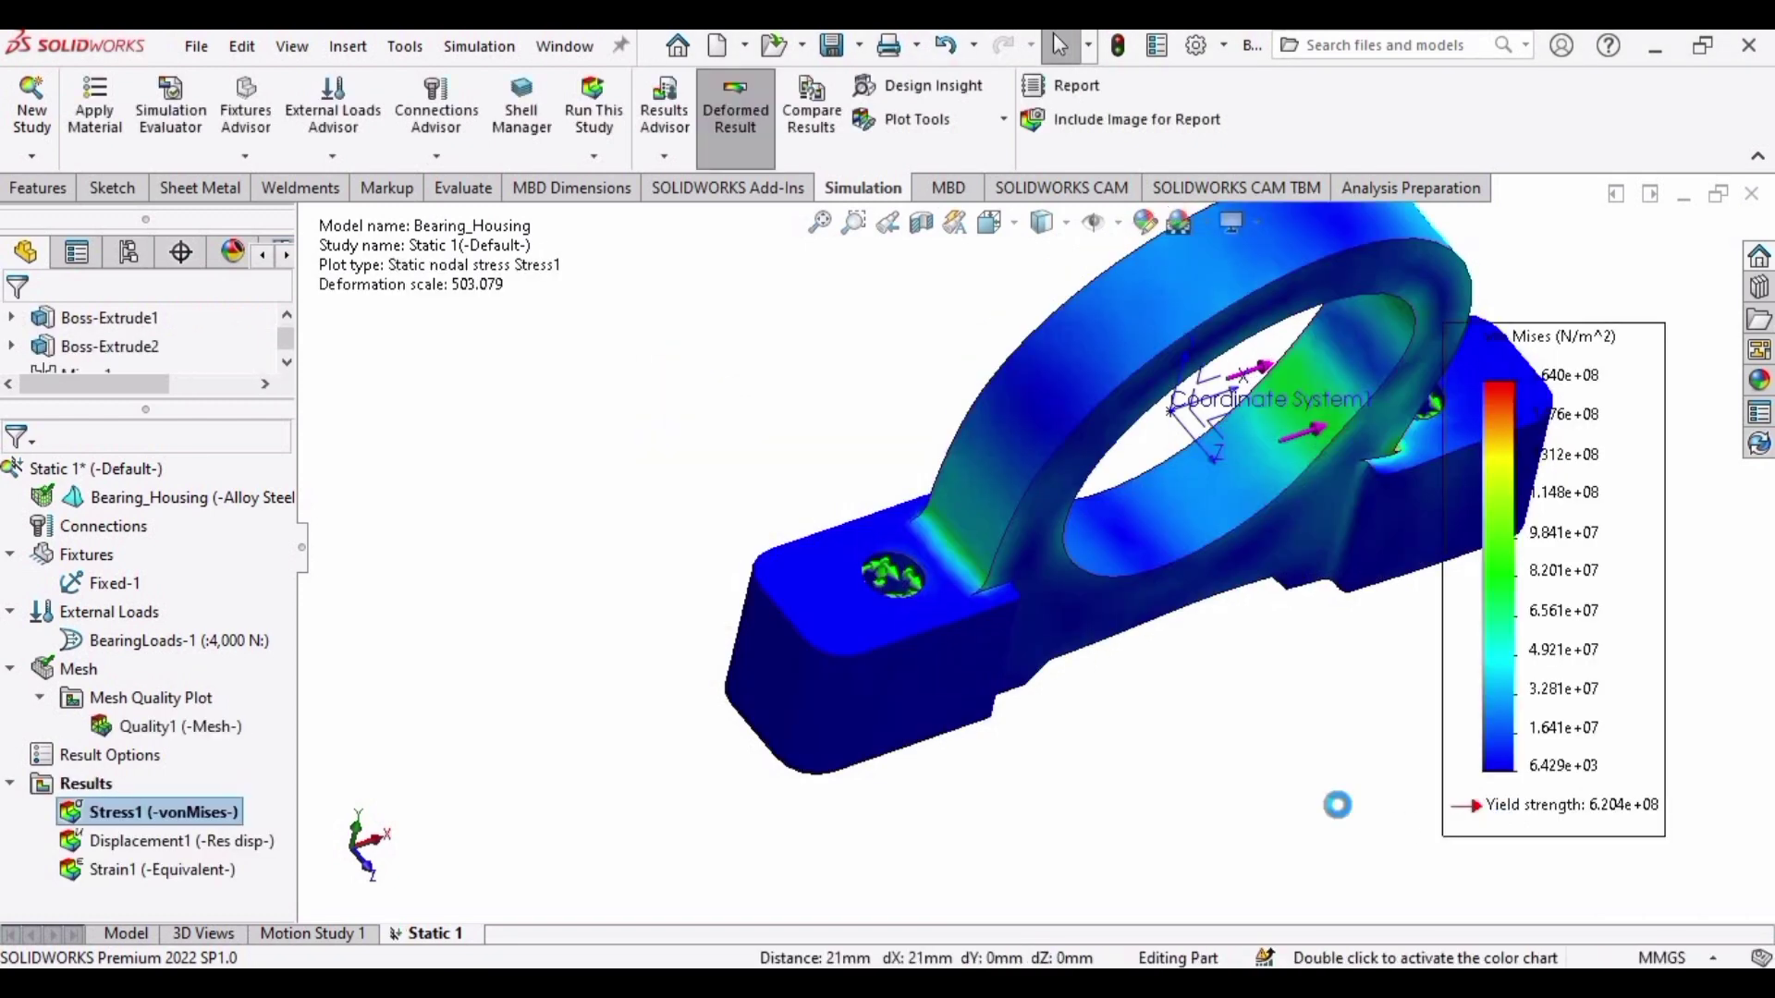
scroll(1225, 499, "up", 3)
scroll(1149, 469, "down", 2)
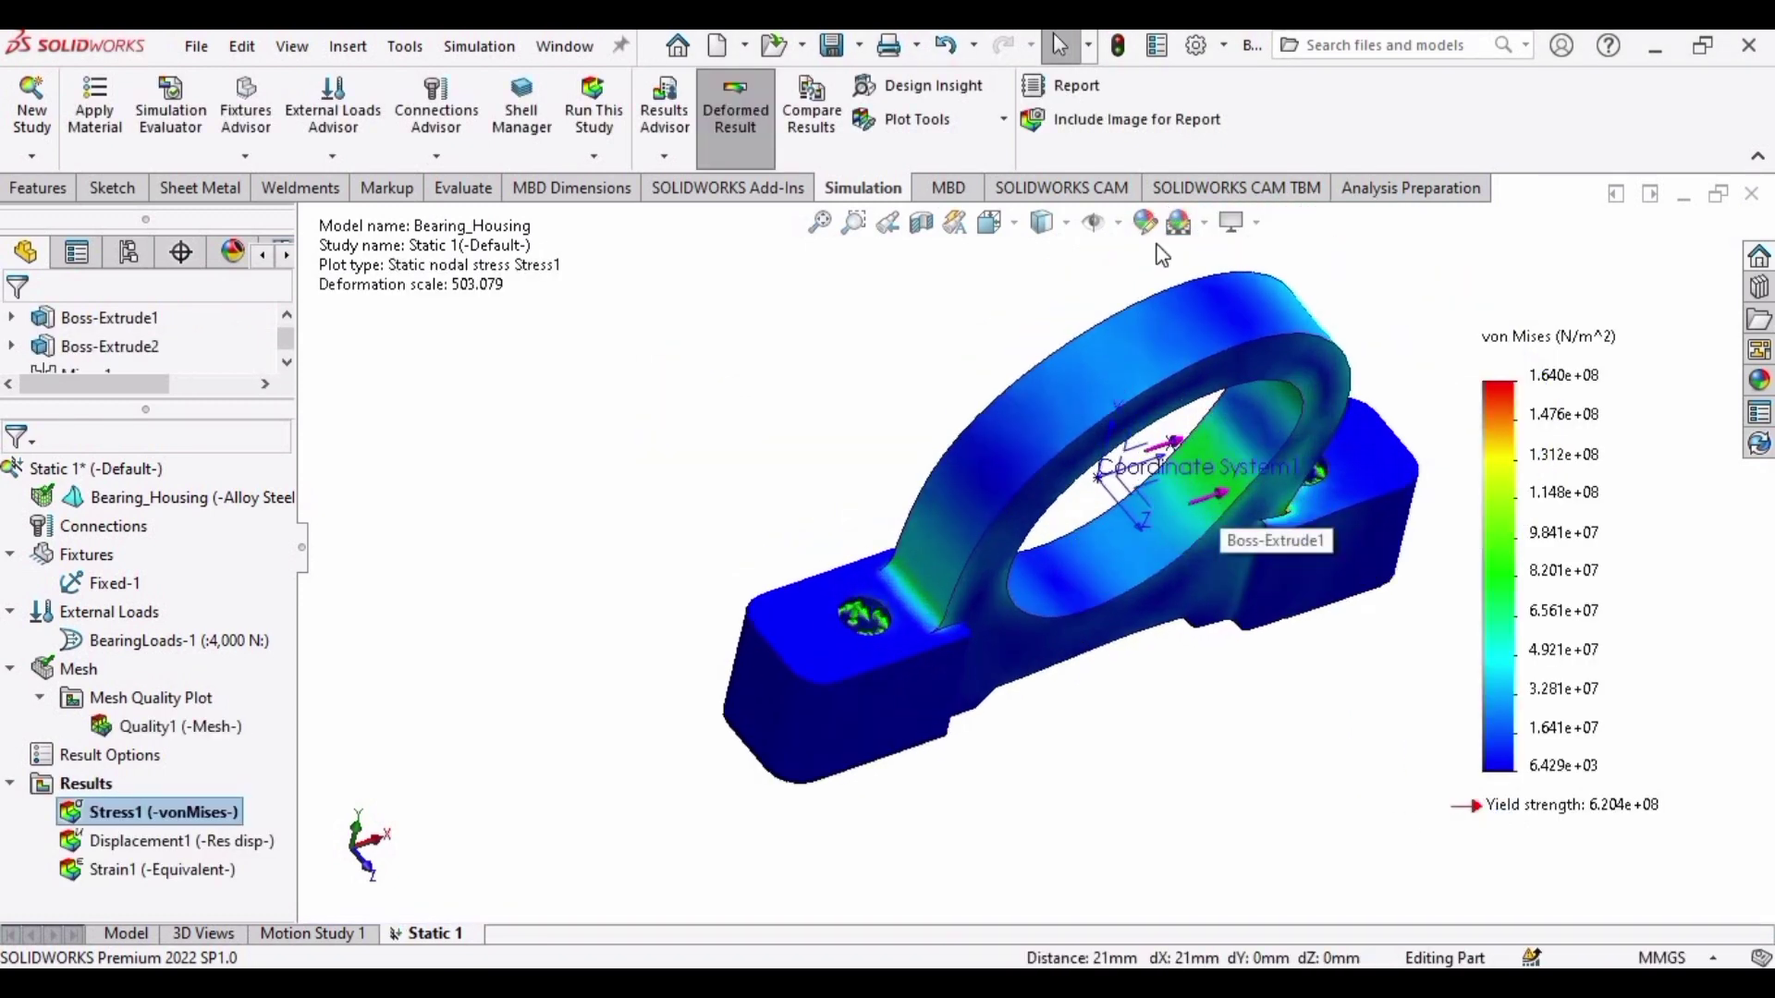
middle_click_drag(1104, 547, 941, 625)
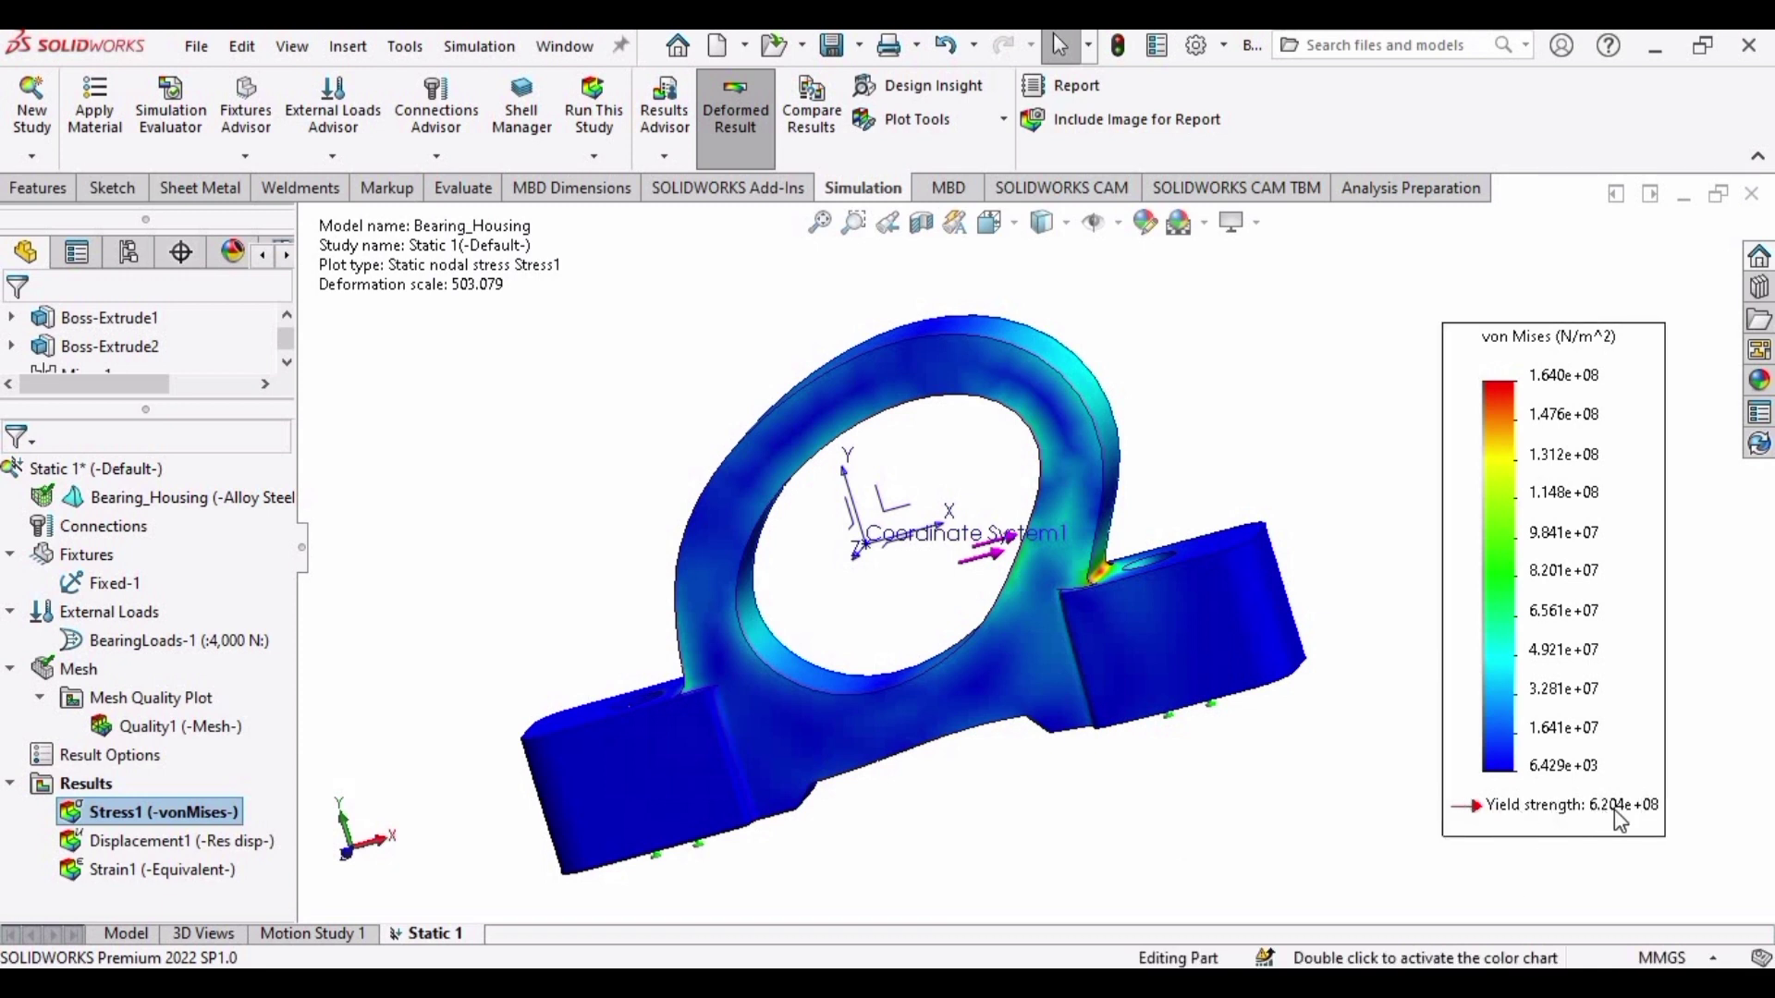
Show the minimum and maximum annotations on the von Mises stress plot
right_click(1578, 384)
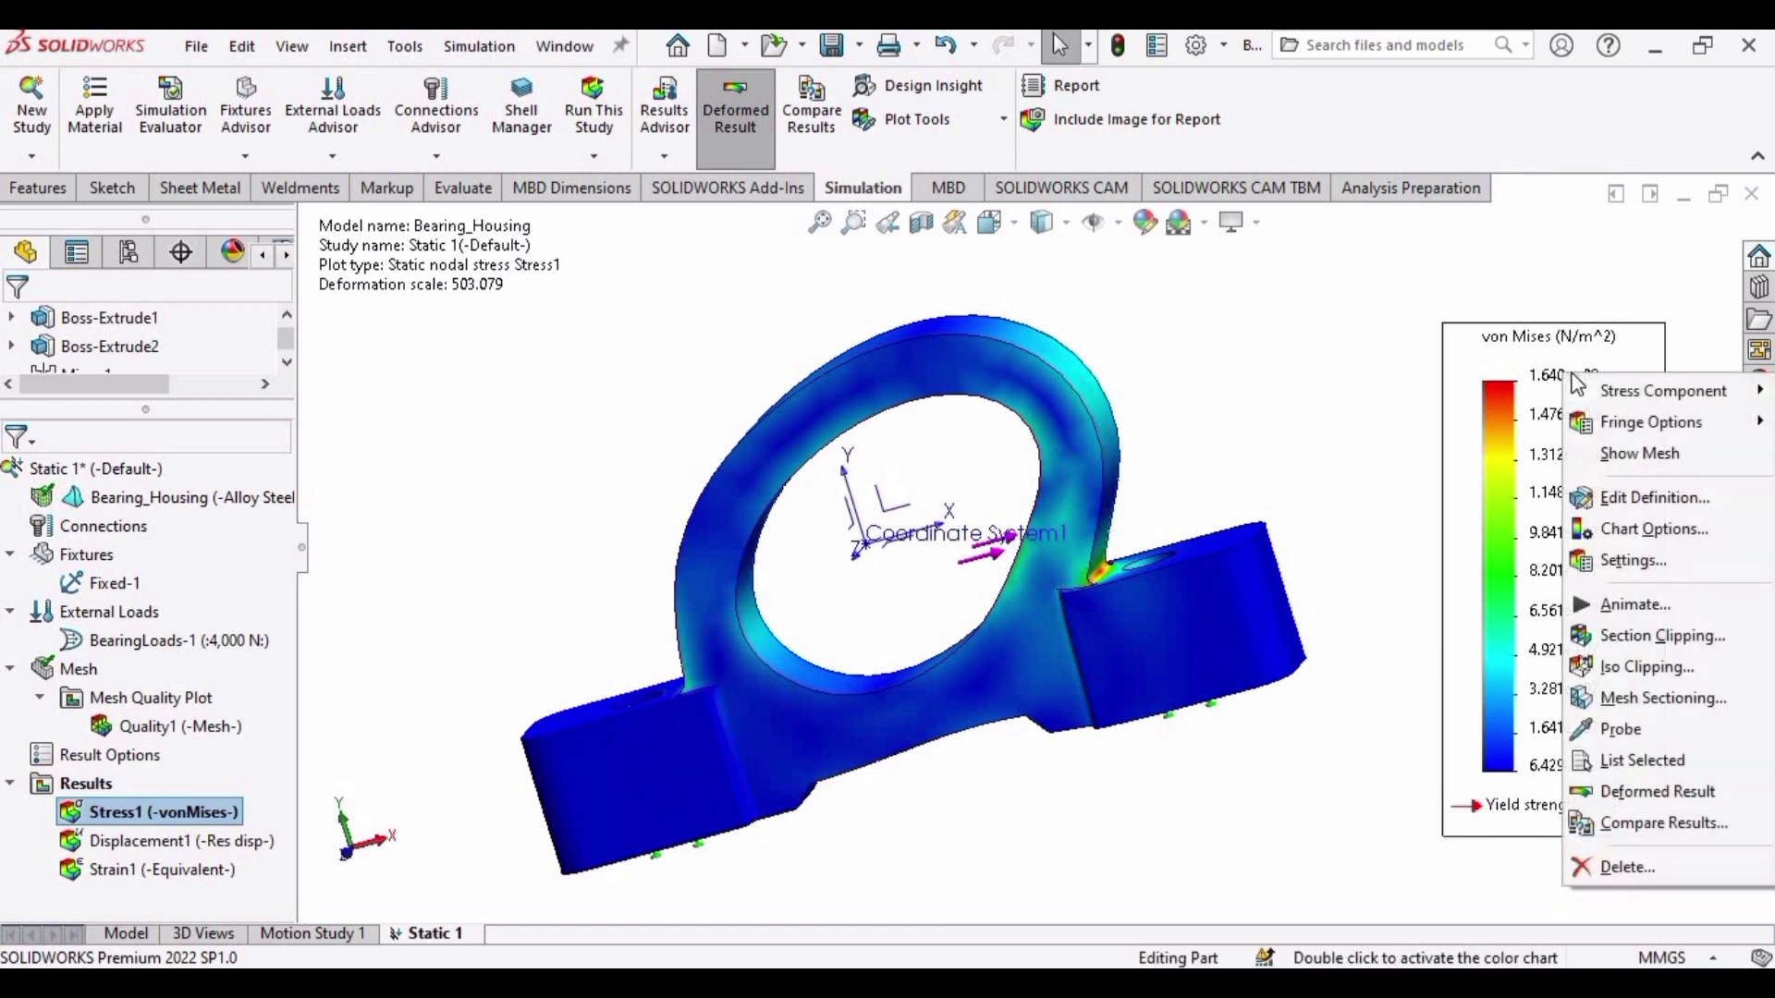
left_click(1618, 561)
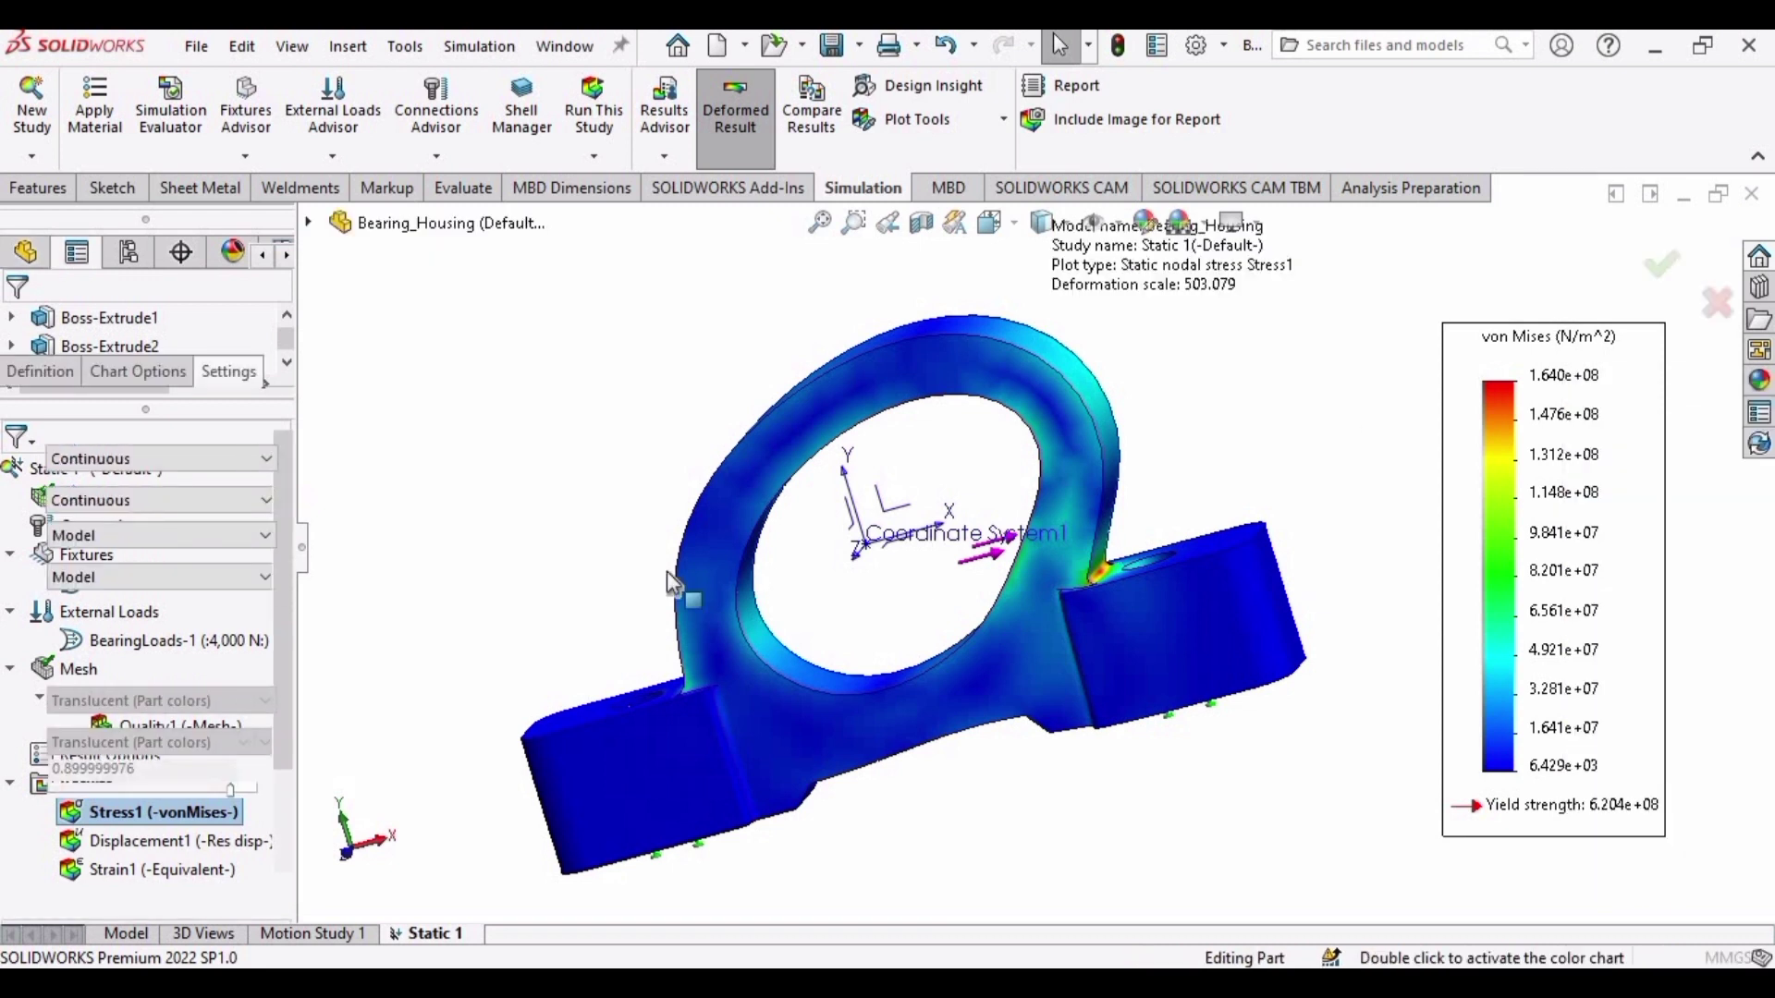
left_click(106, 374)
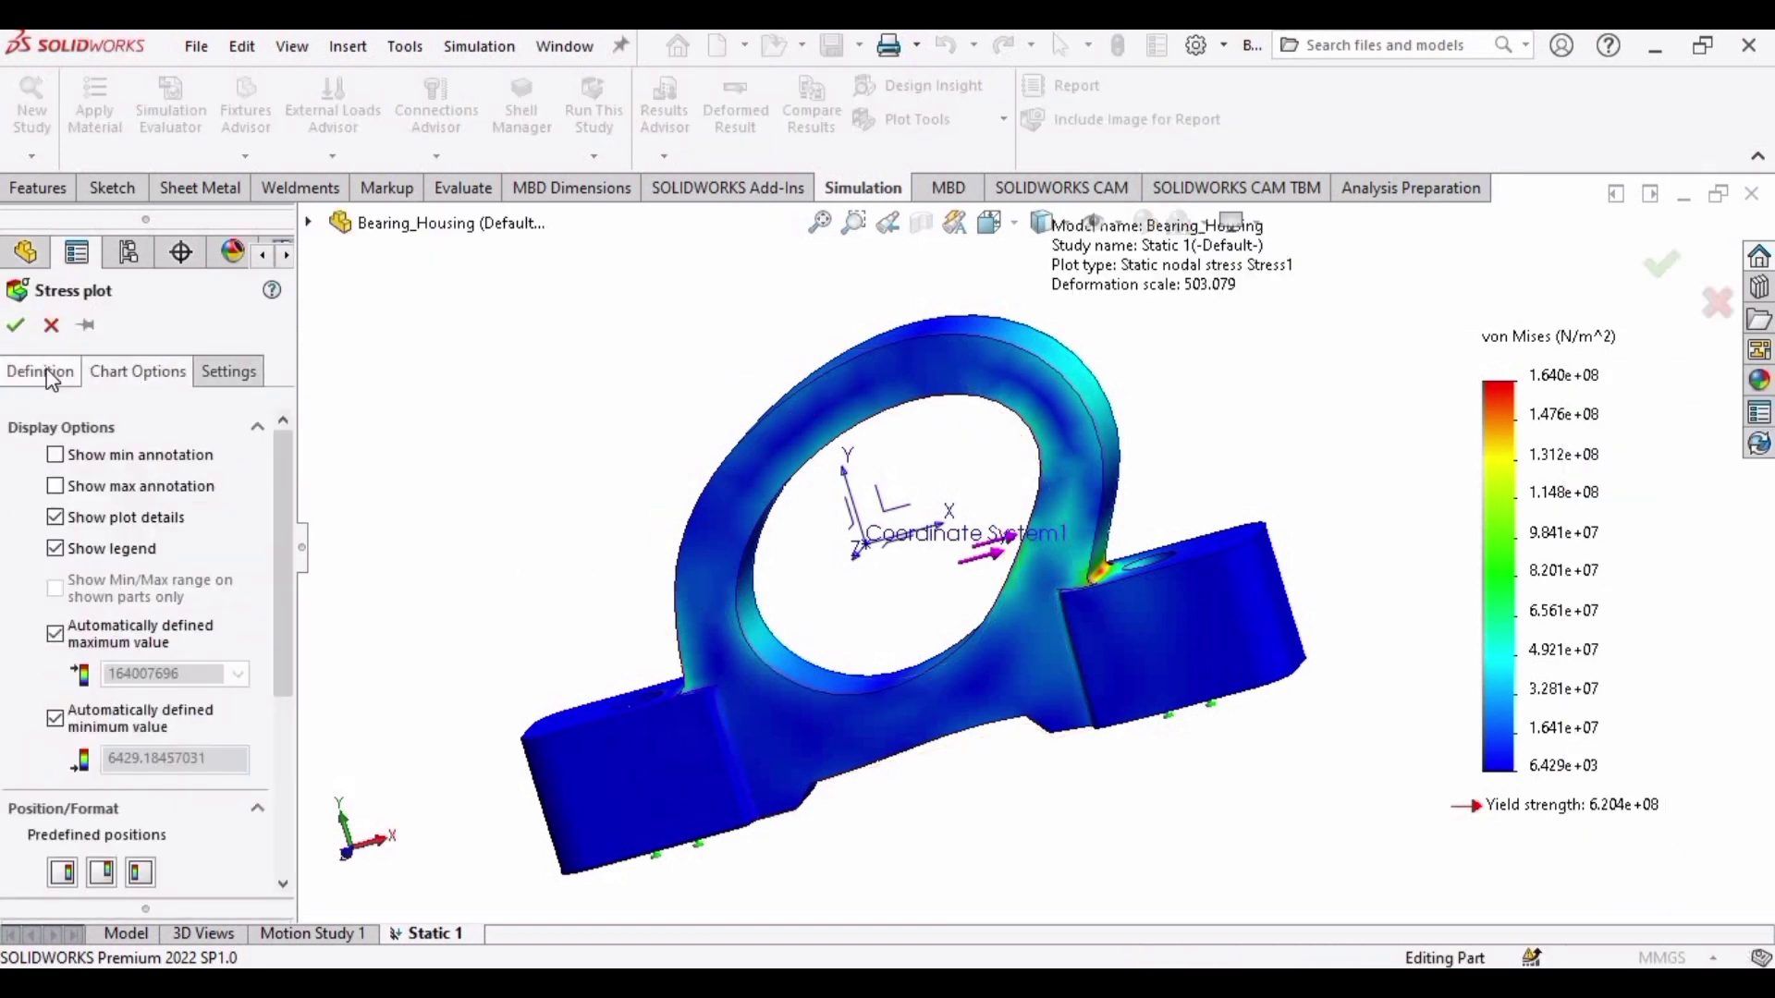
left_click(56, 456)
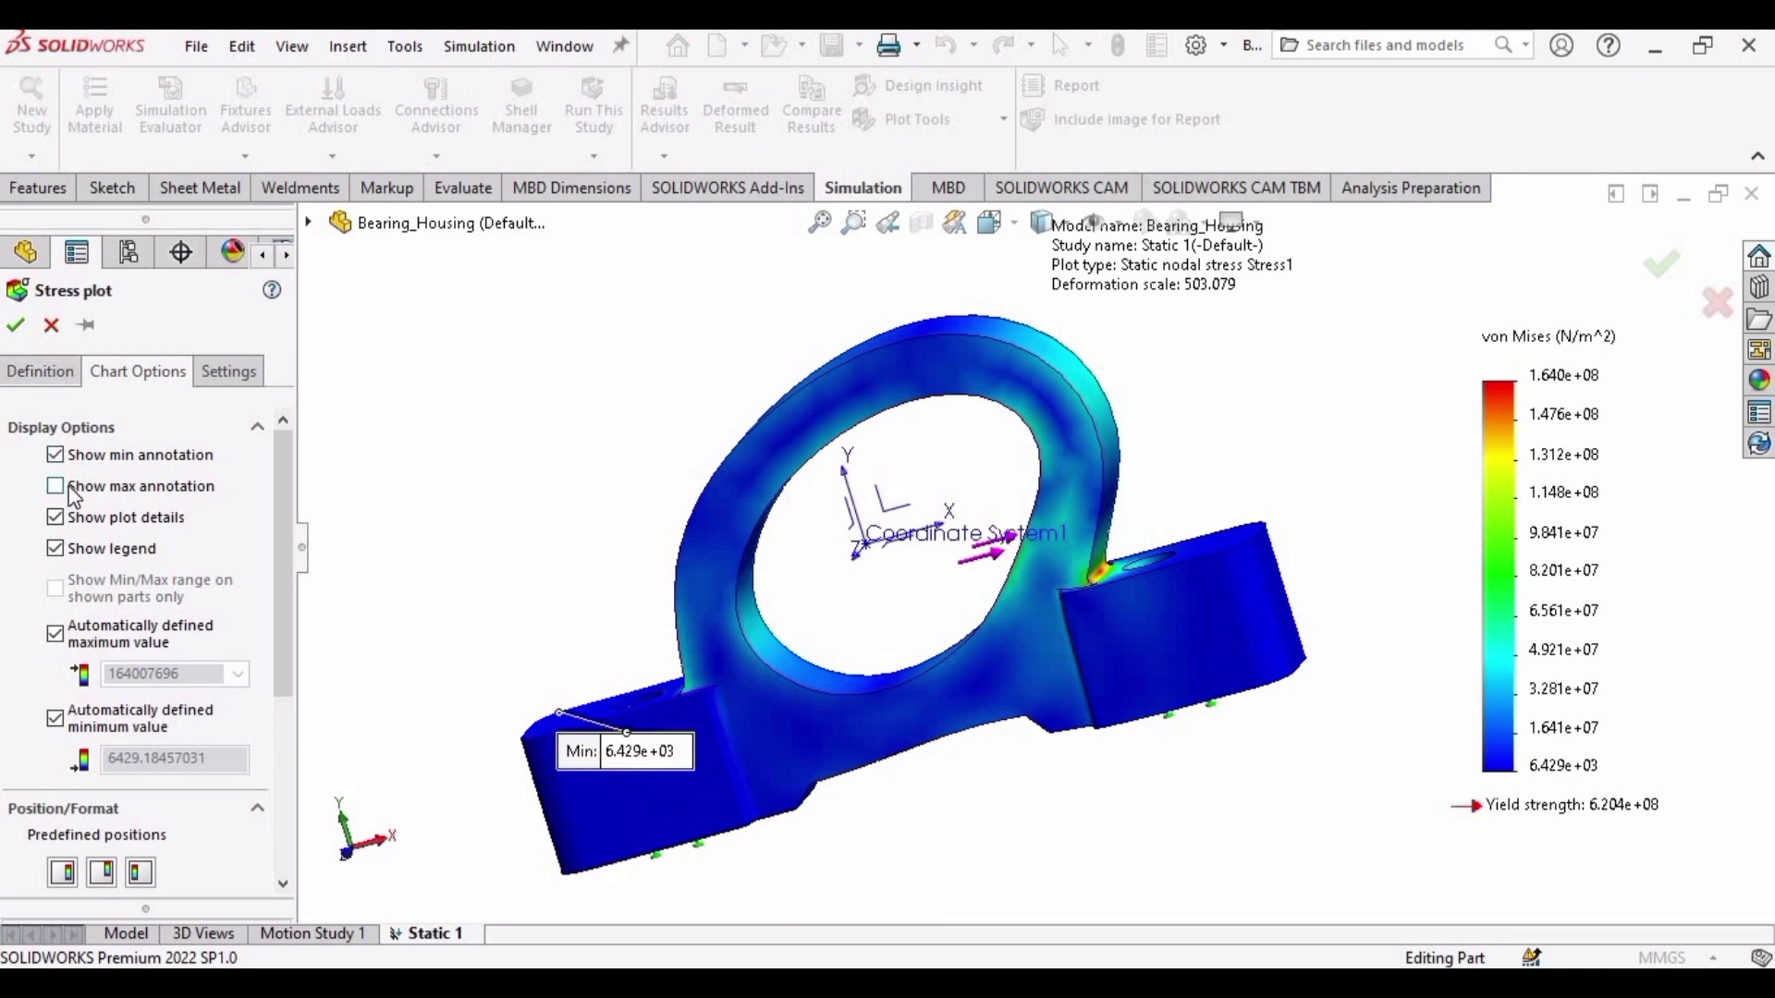
left_click(56, 486)
Set the stress plot legend's number format to floating
left_click_drag(274, 563, 277, 742)
left_click(159, 733)
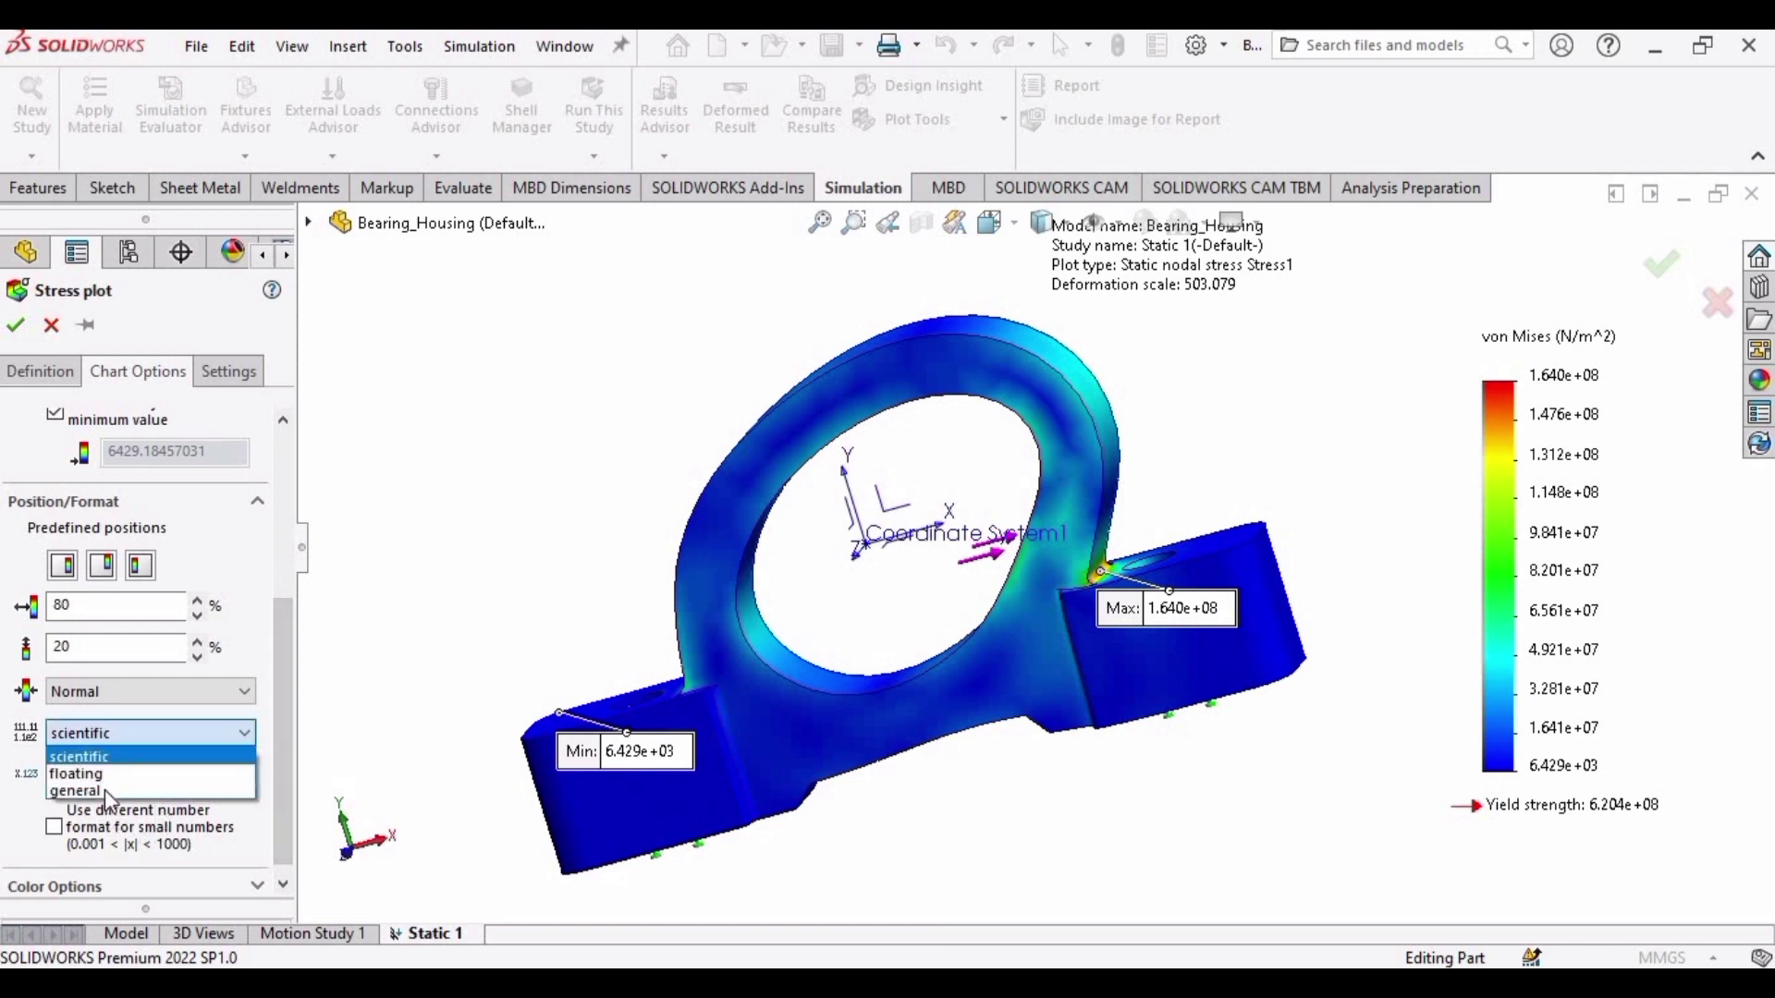
left_click(76, 774)
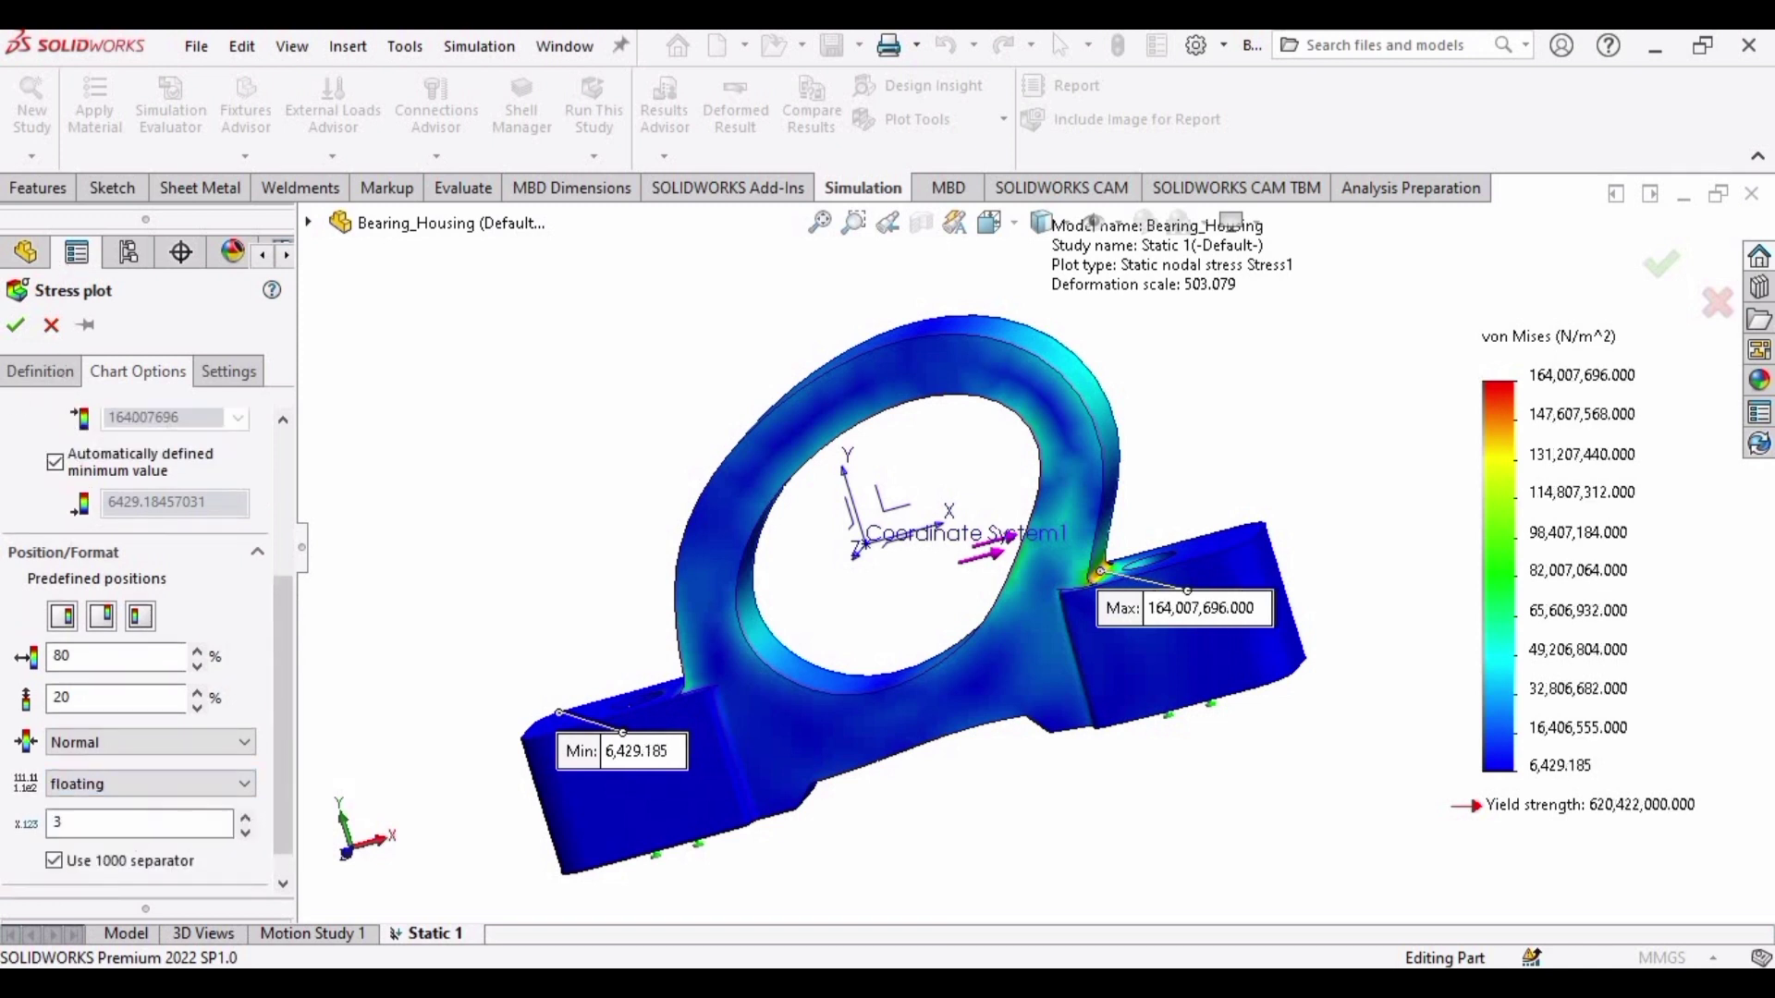
Set the von Mises stress plot's units to N/mm^2 (MPa)
left_click(45, 377)
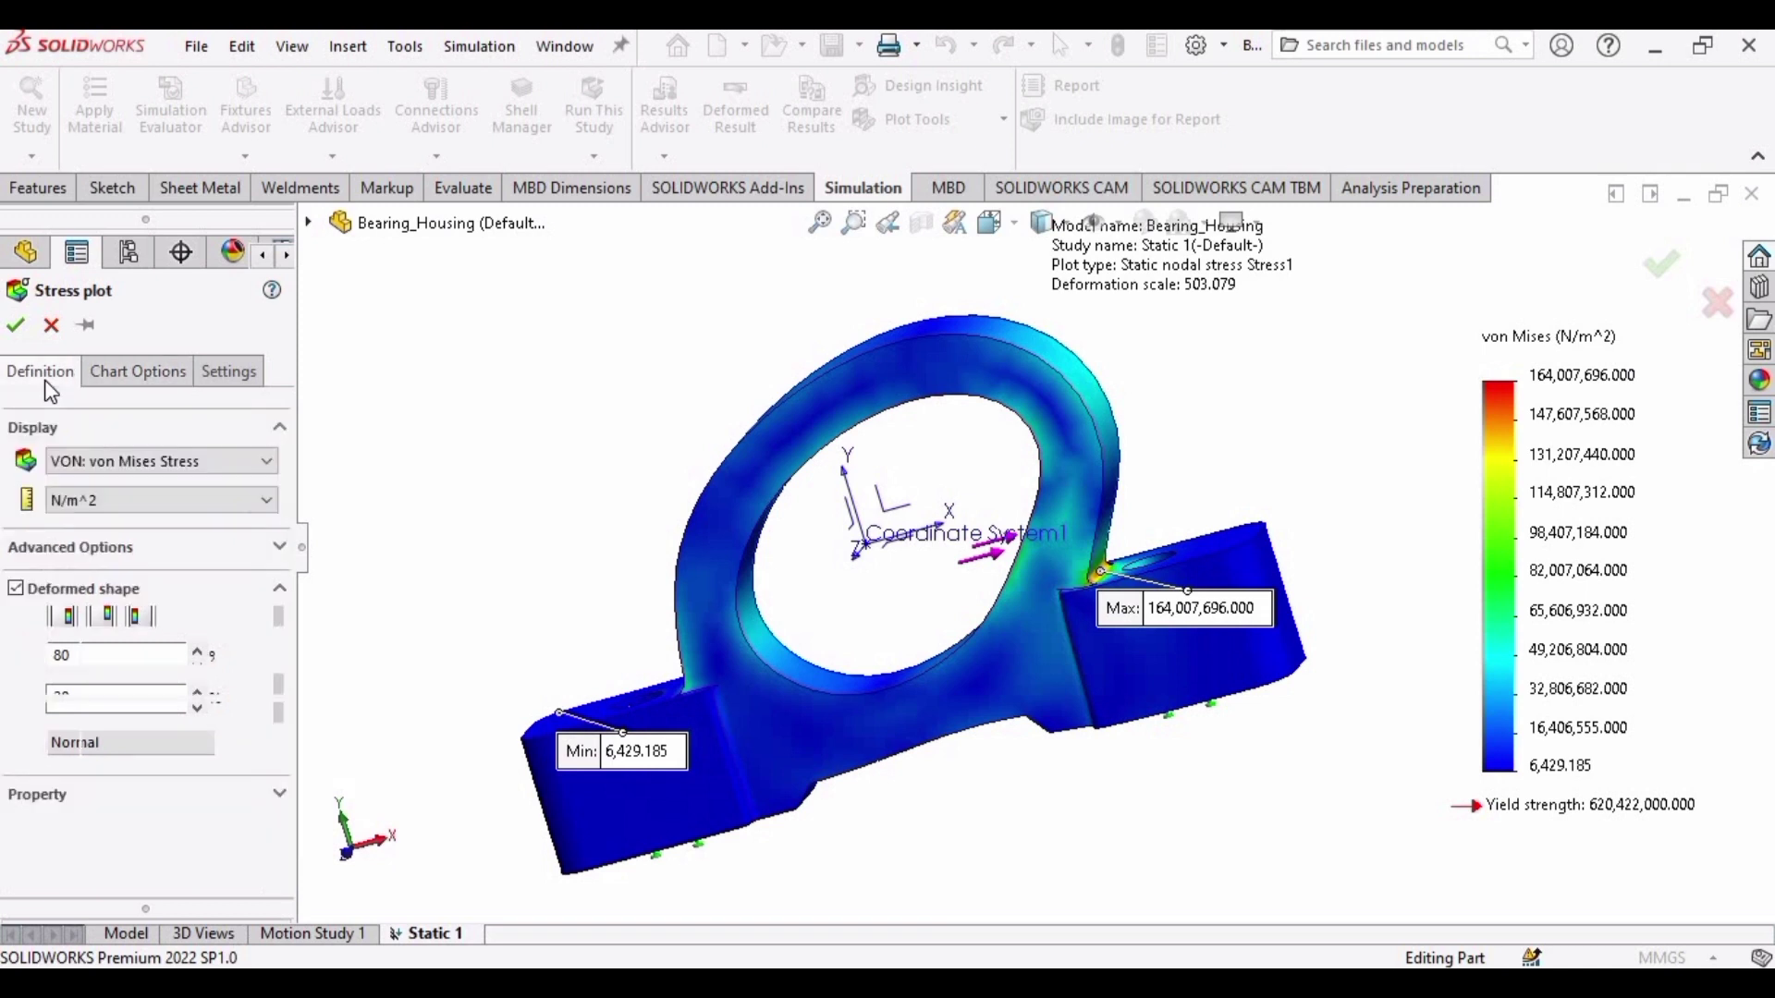
left_click(154, 500)
left_click(108, 568)
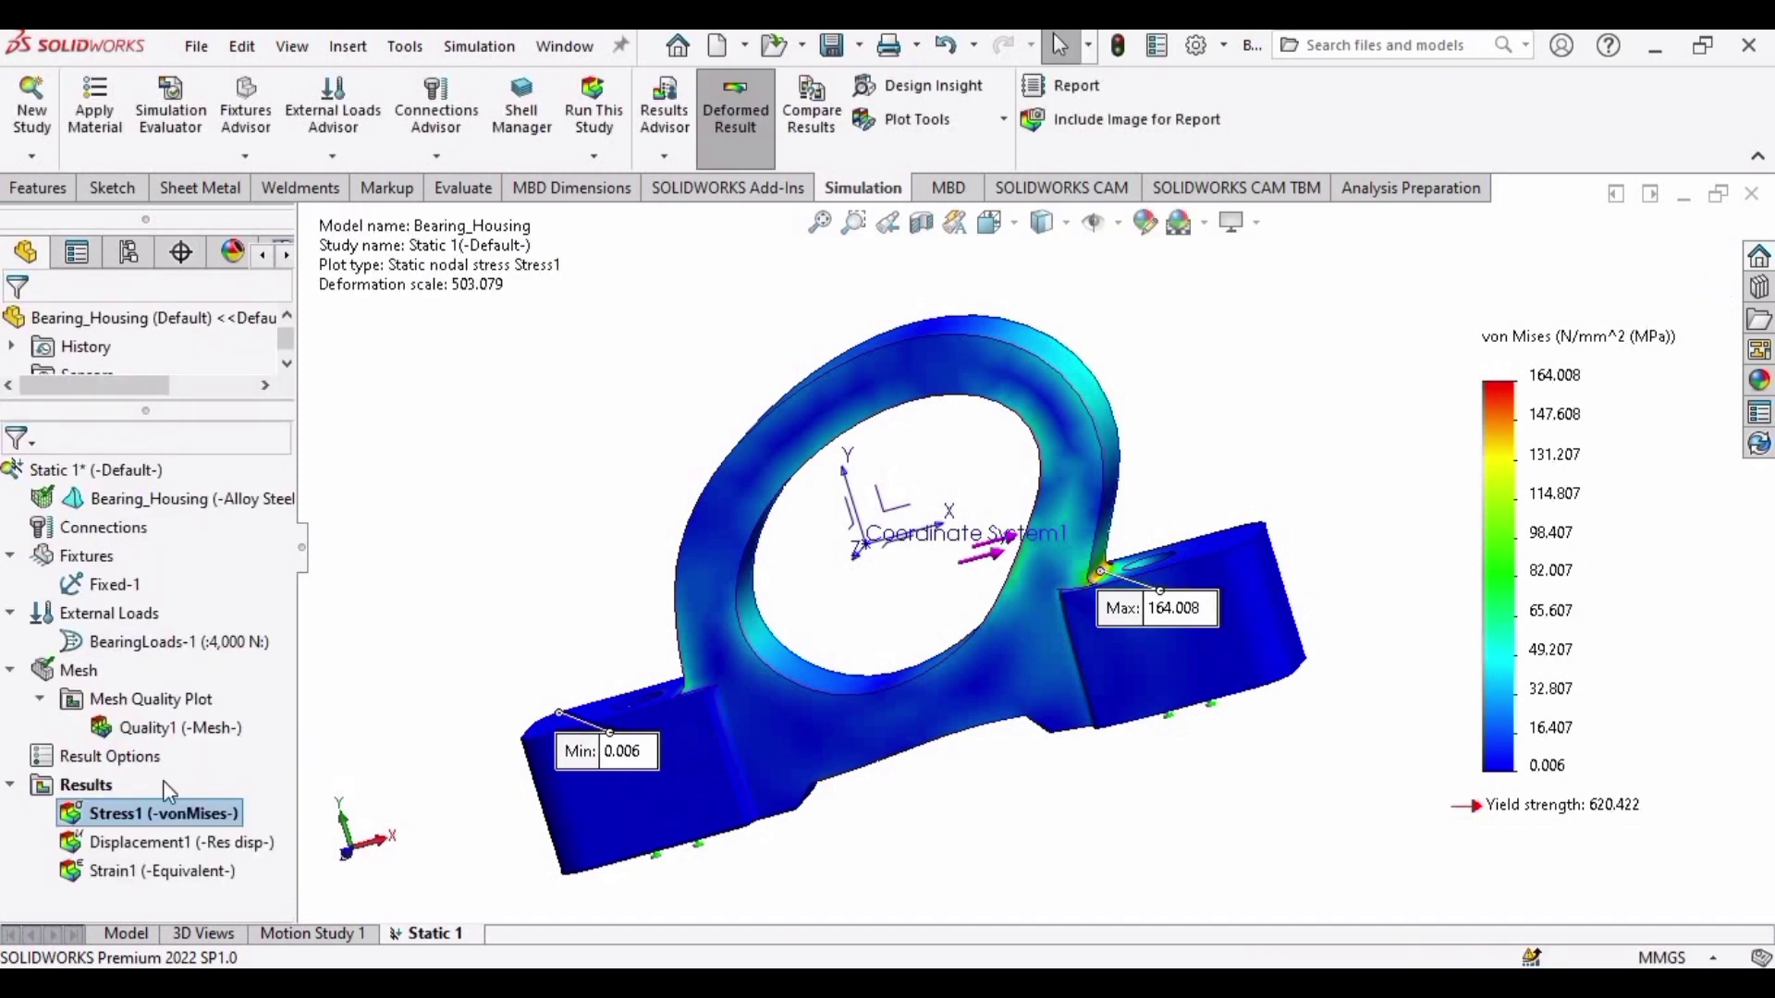
Animate the von Mises stress plot and examine the fillet between the ring and the right-hand mounting foot
right_click(195, 813)
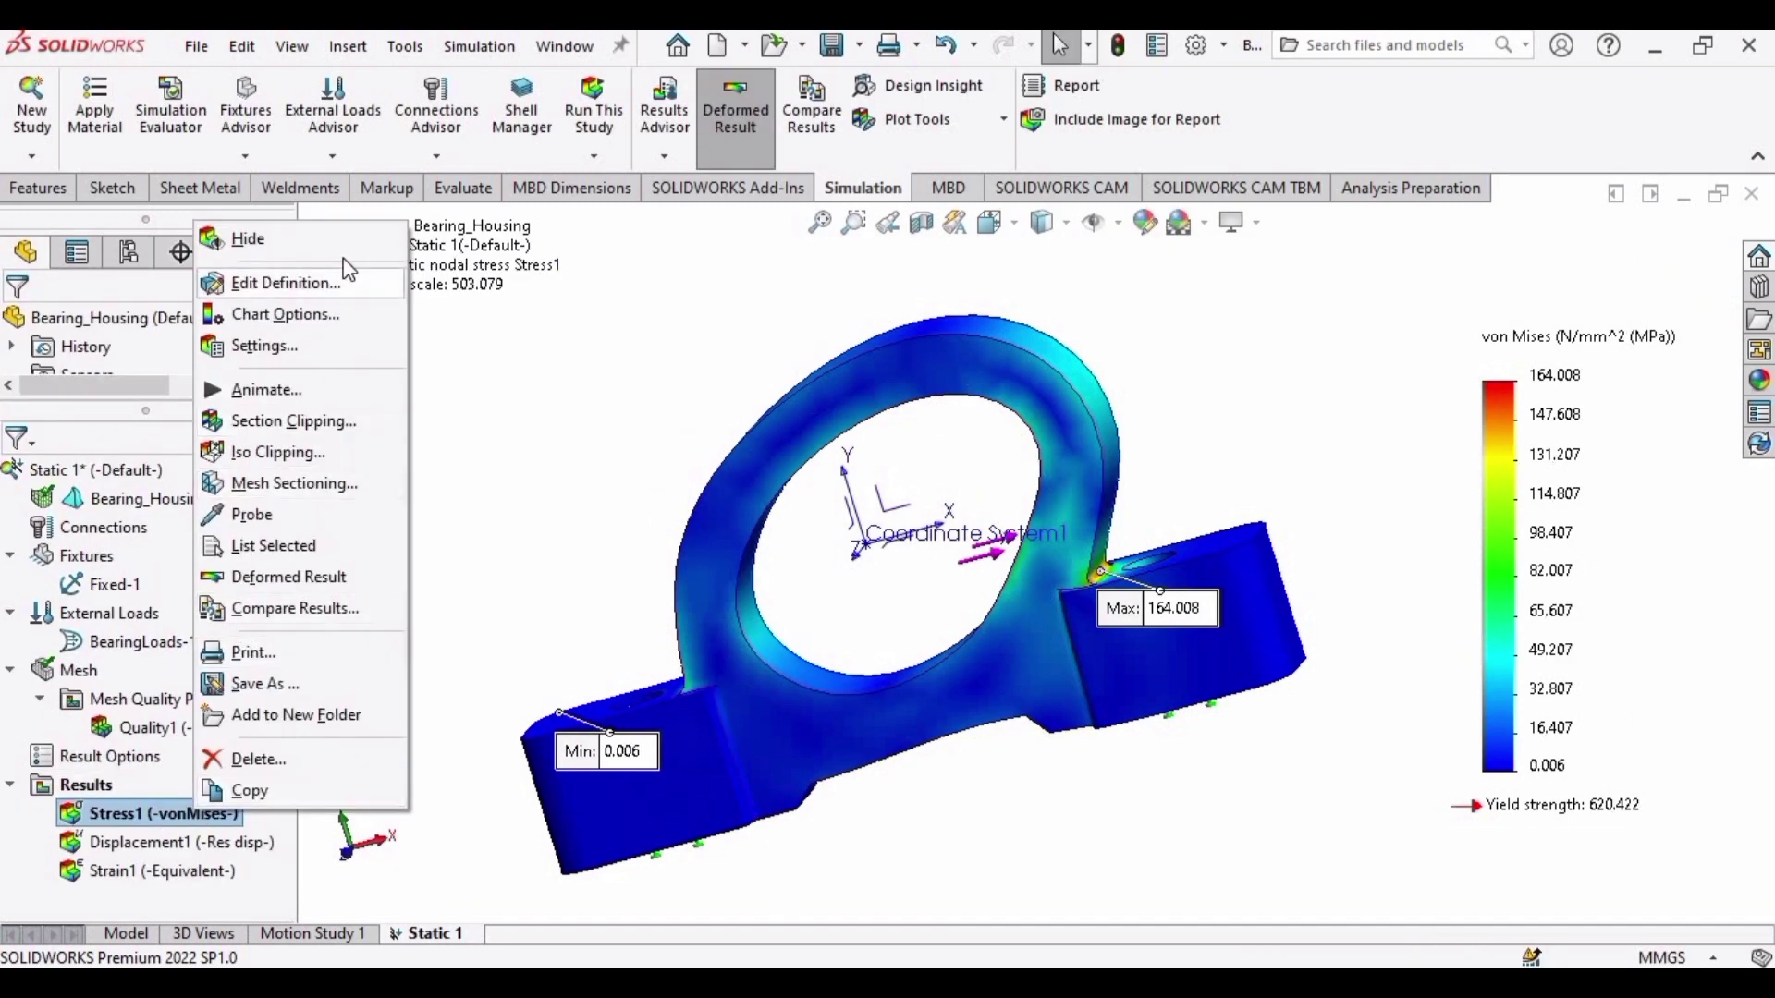
left_click(543, 558)
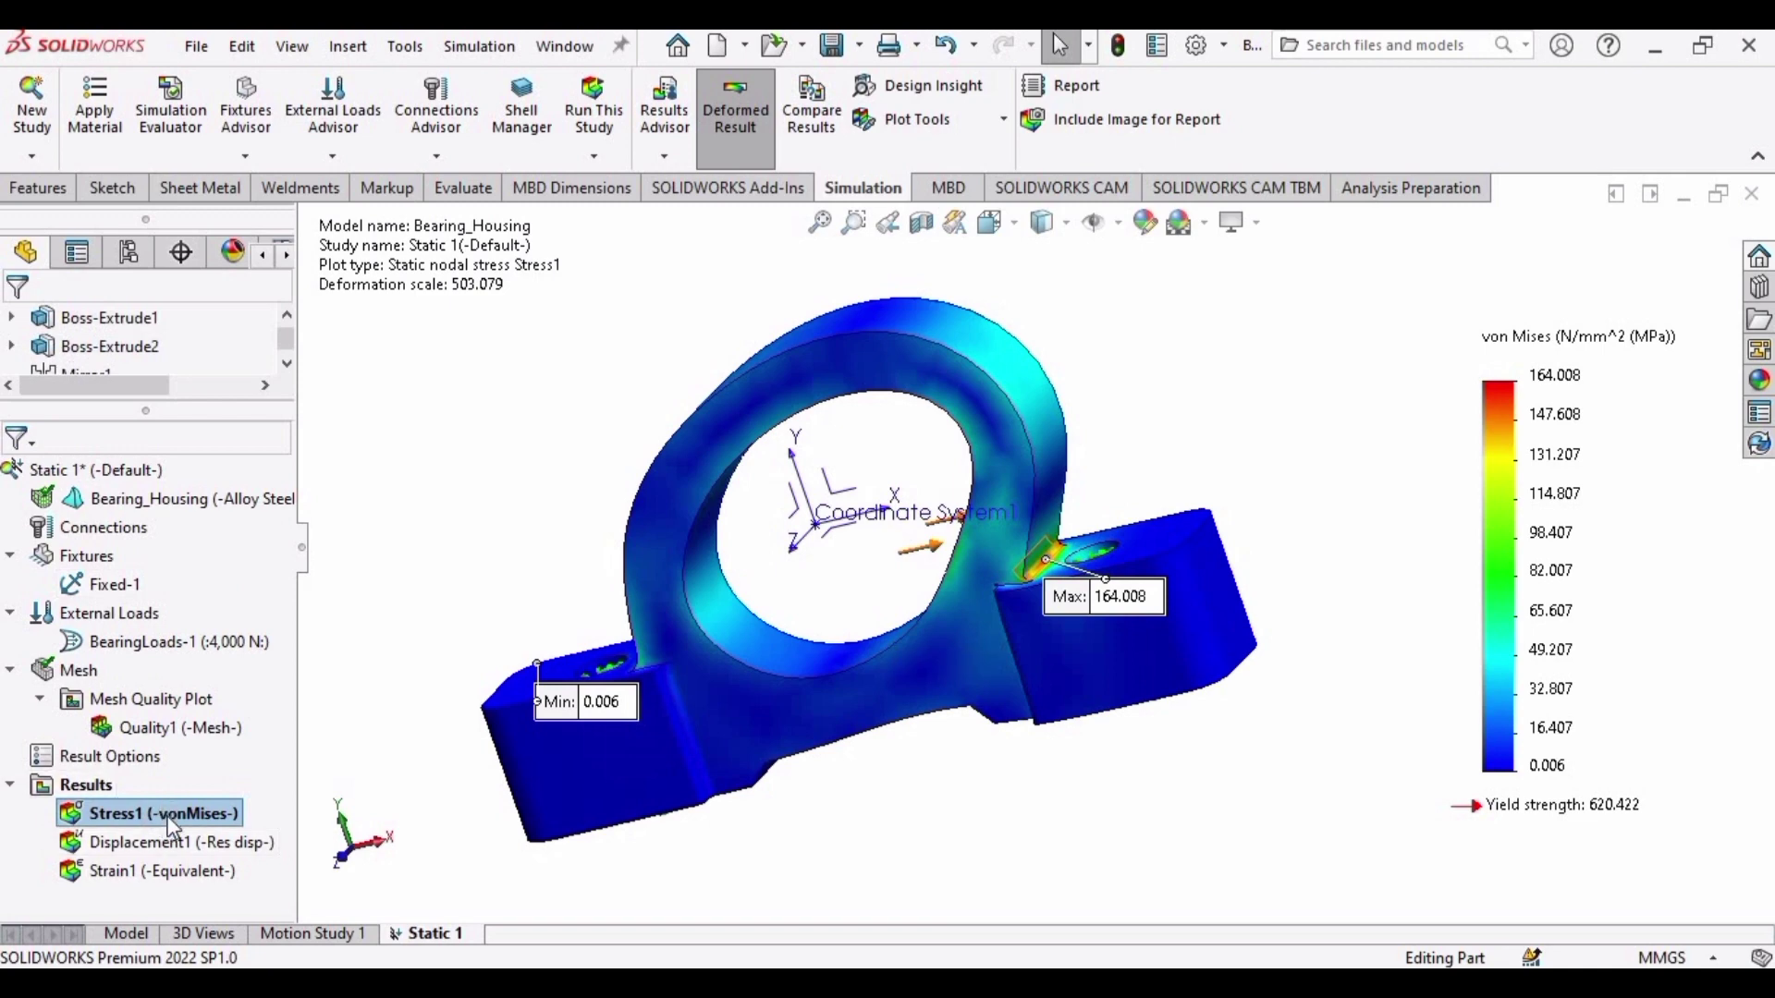
right_click(172, 823)
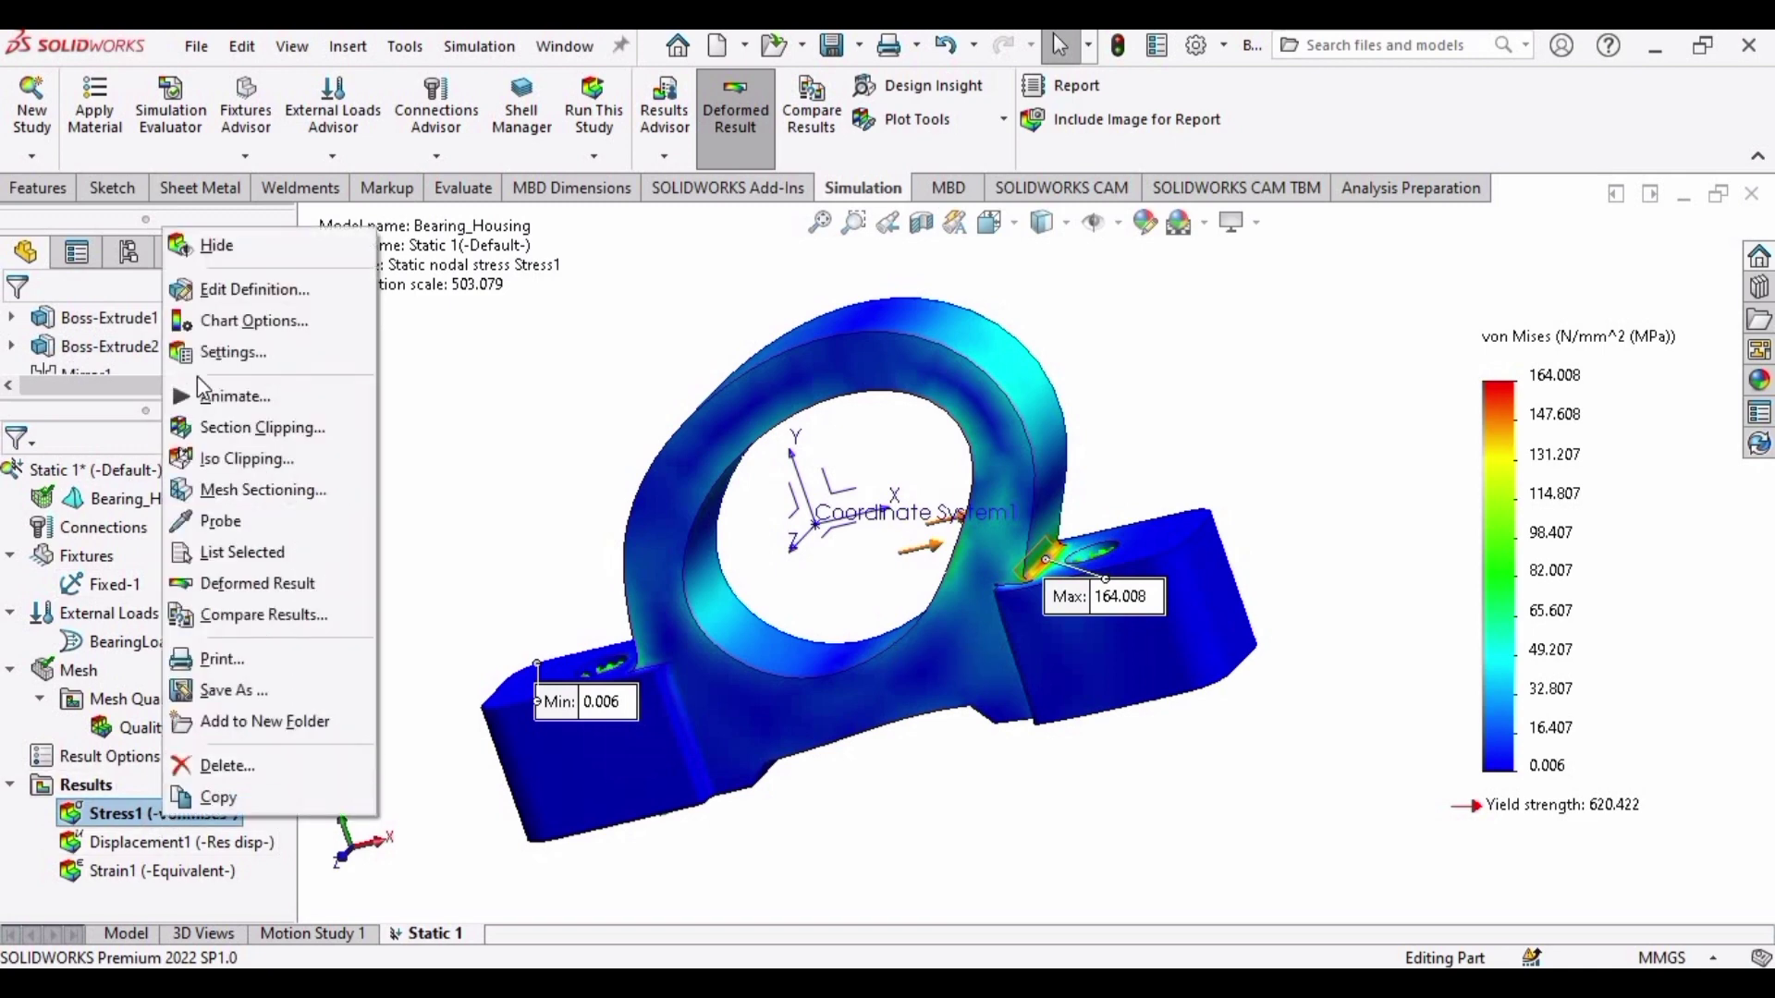
left_click(216, 396)
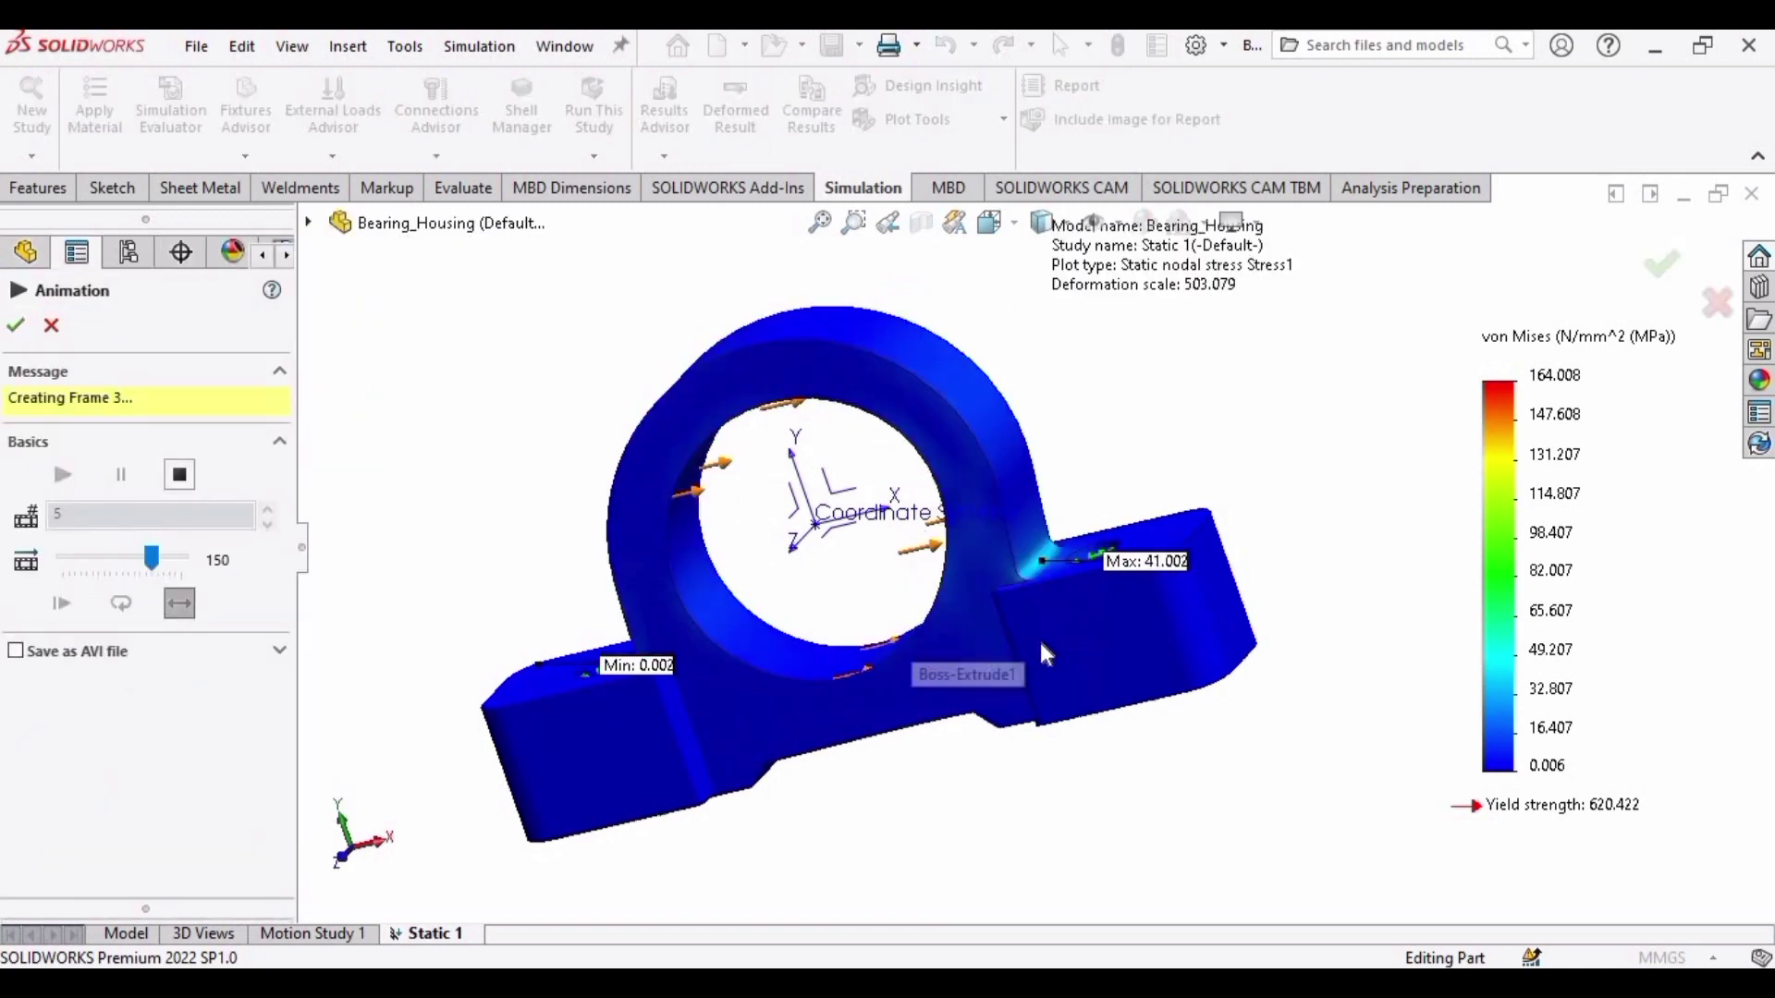
scroll(1024, 579, "down", 5)
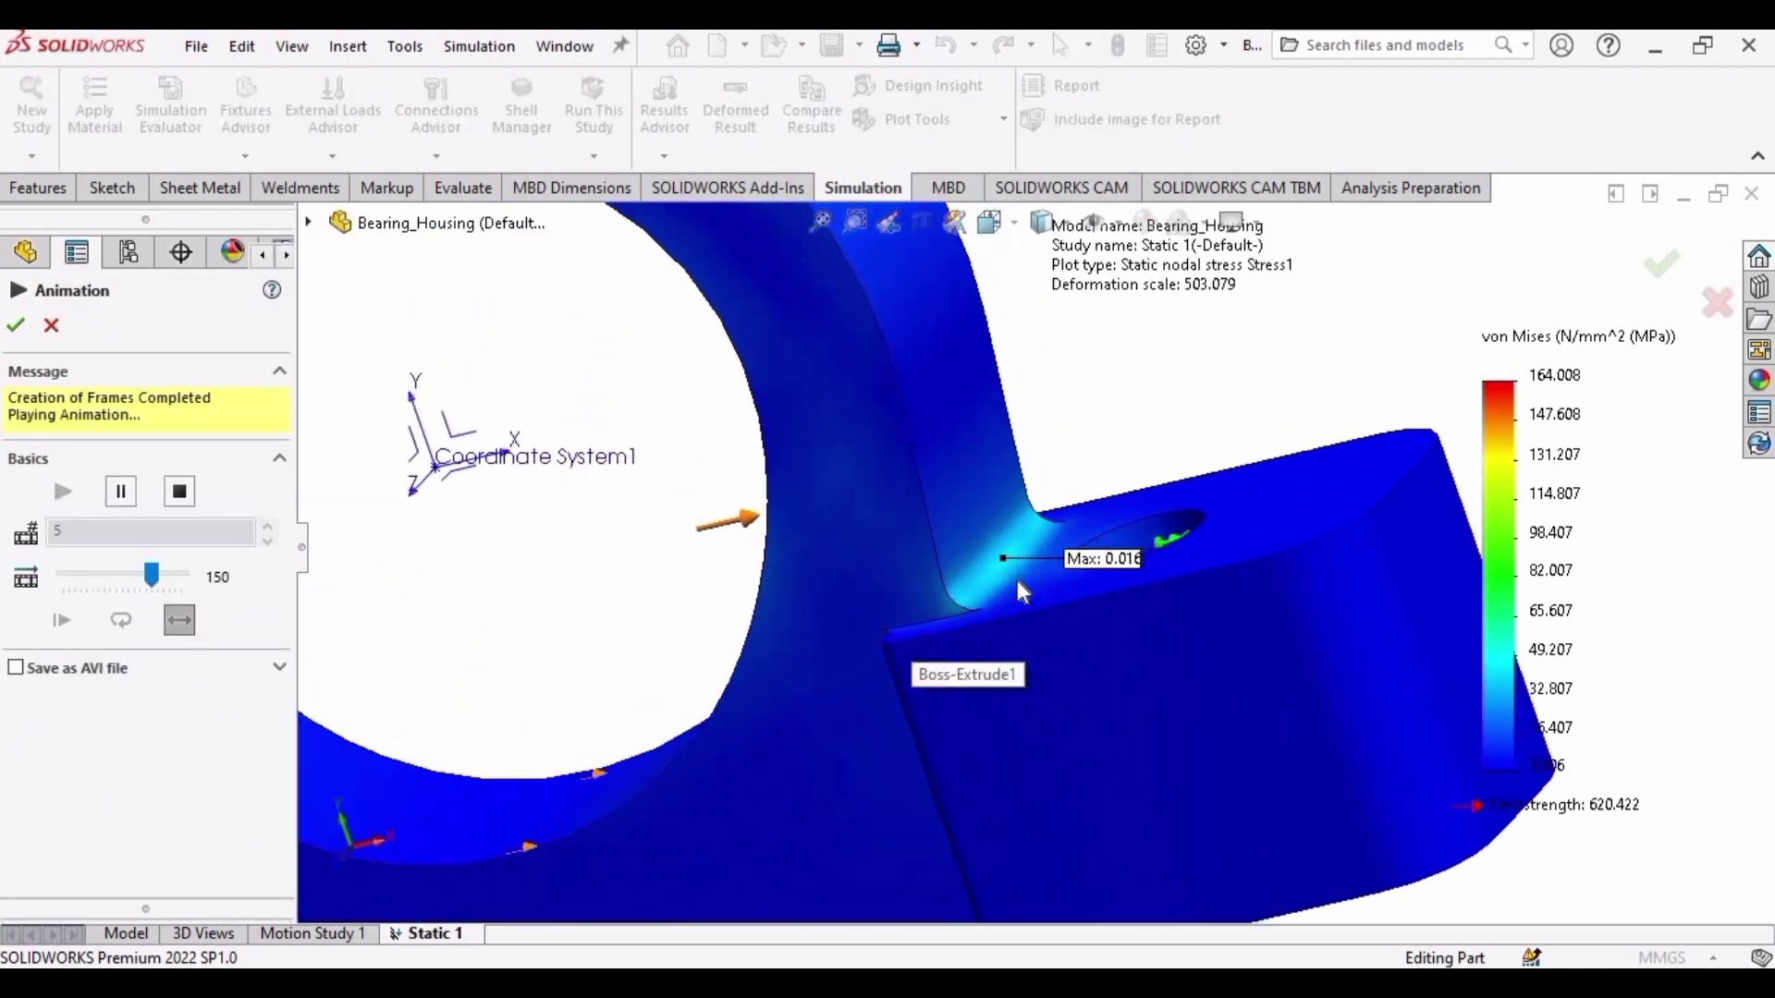
scroll(1007, 564, "up", 6)
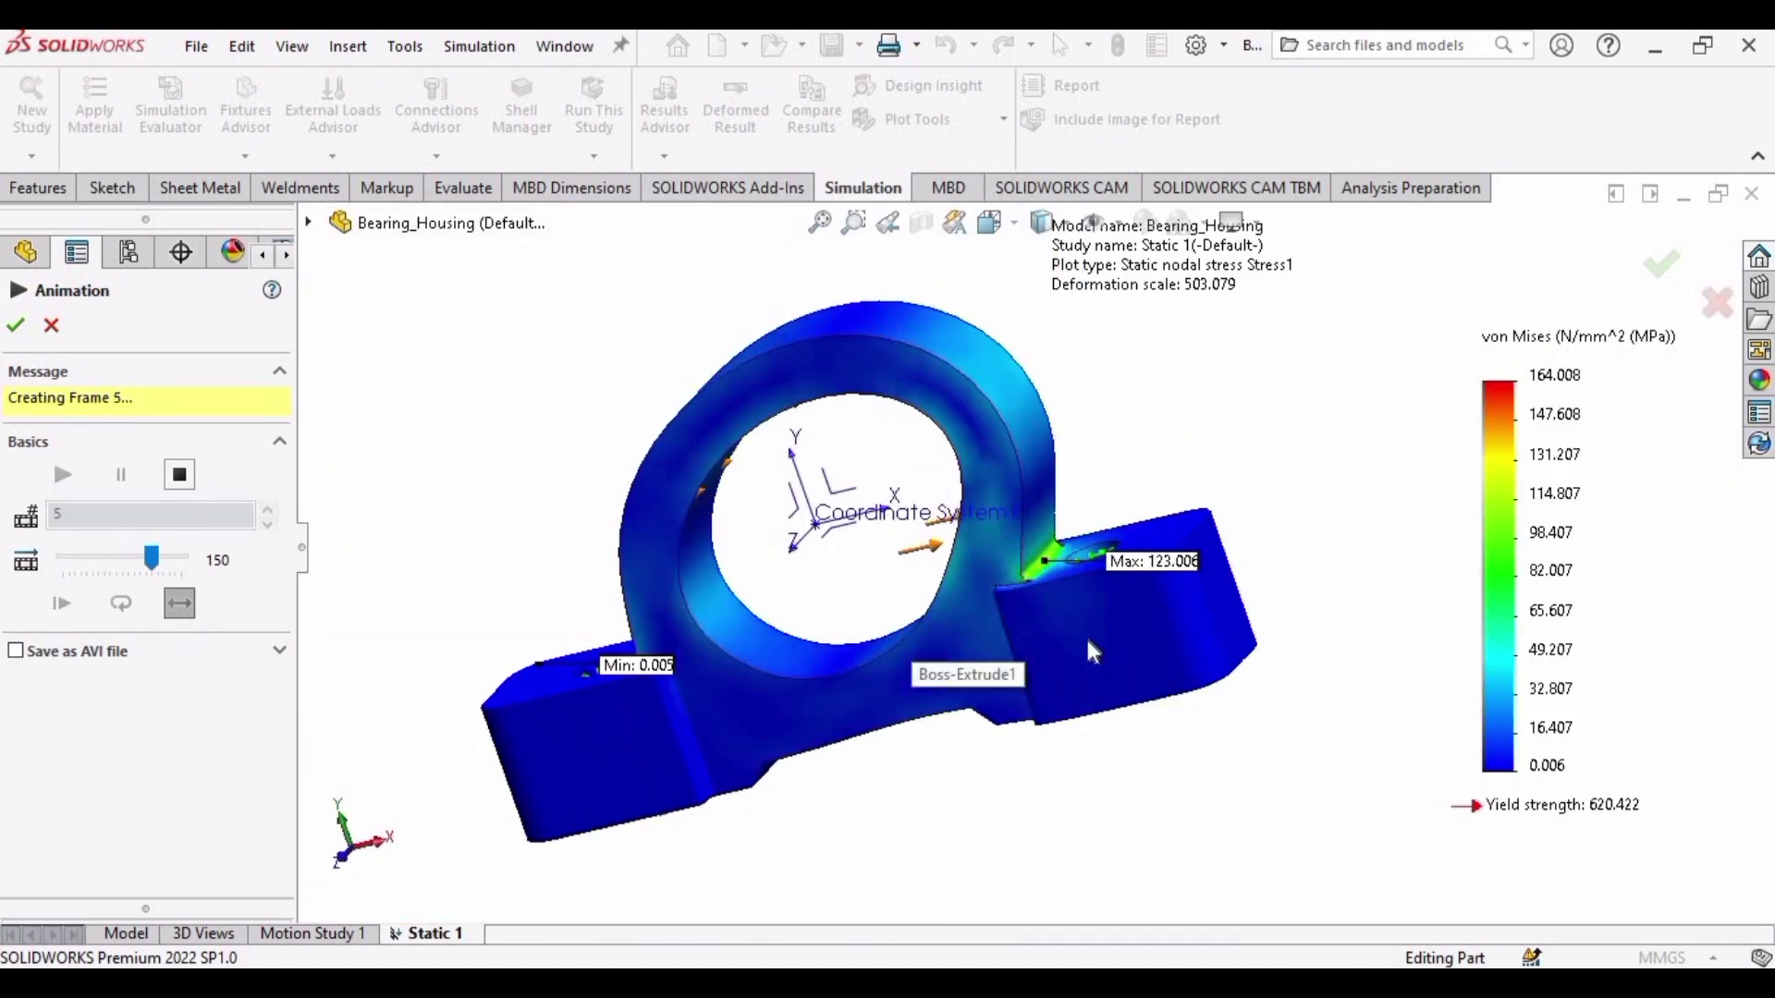
scroll(1024, 580, "down", 5)
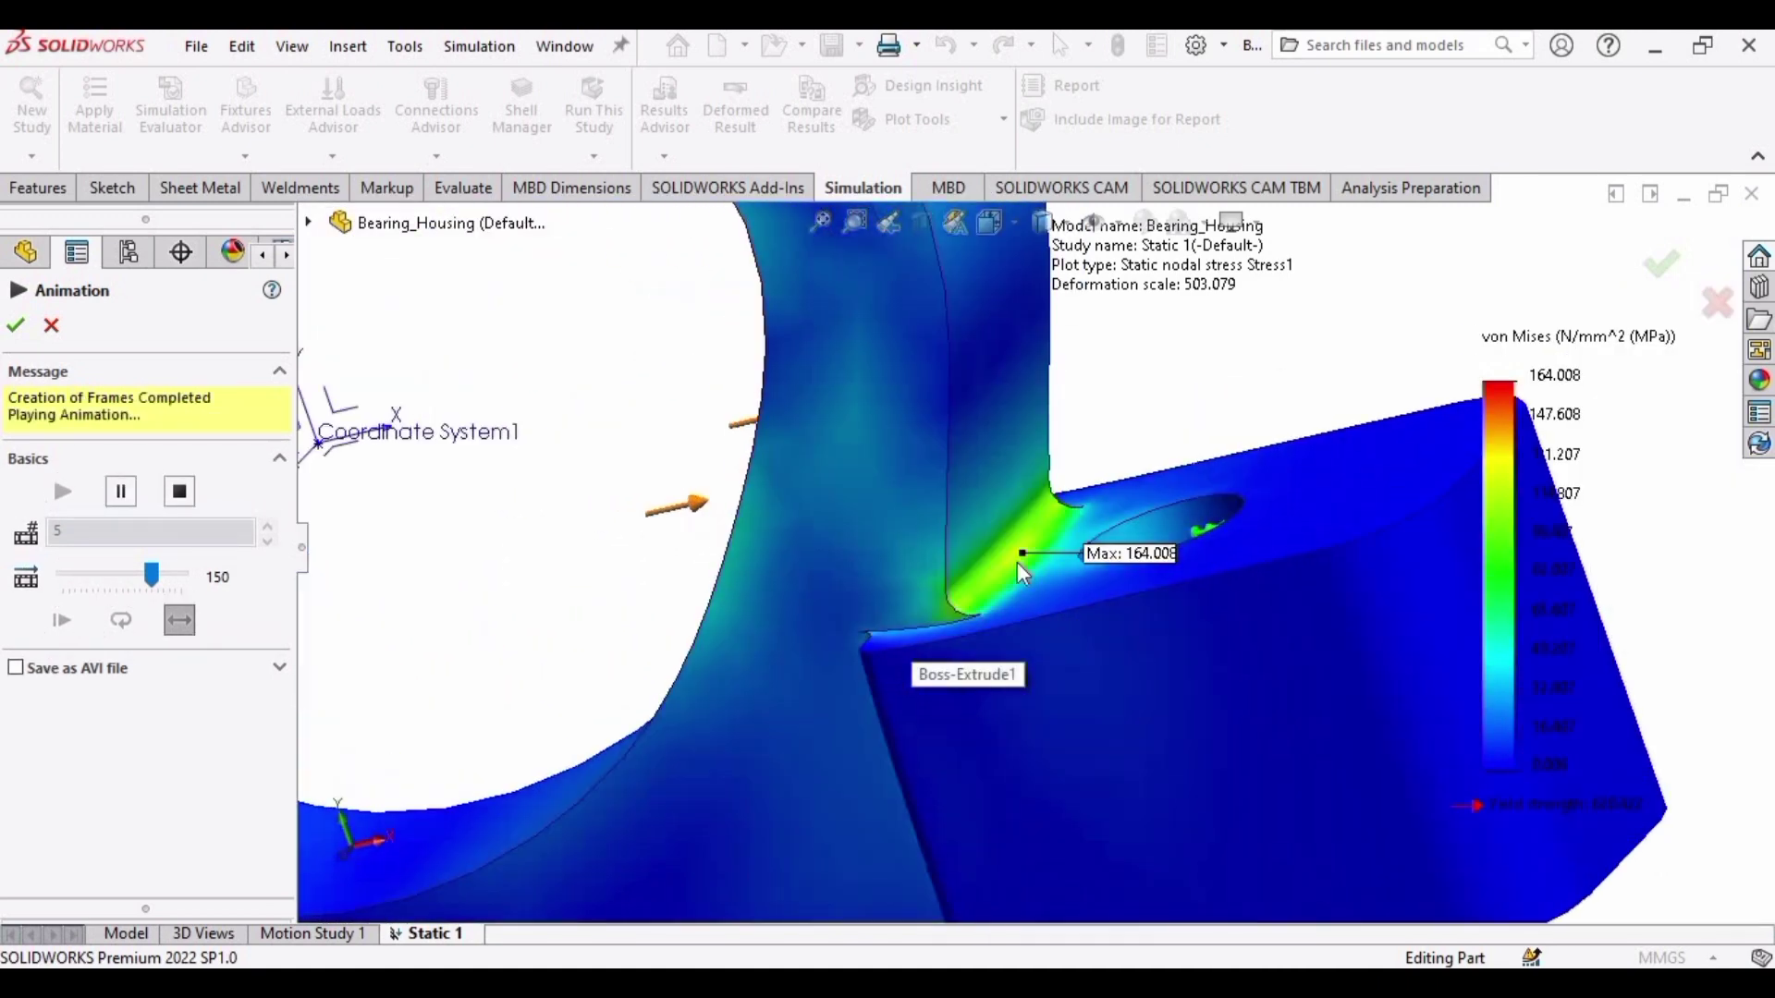
scroll(1022, 573, "down", 3)
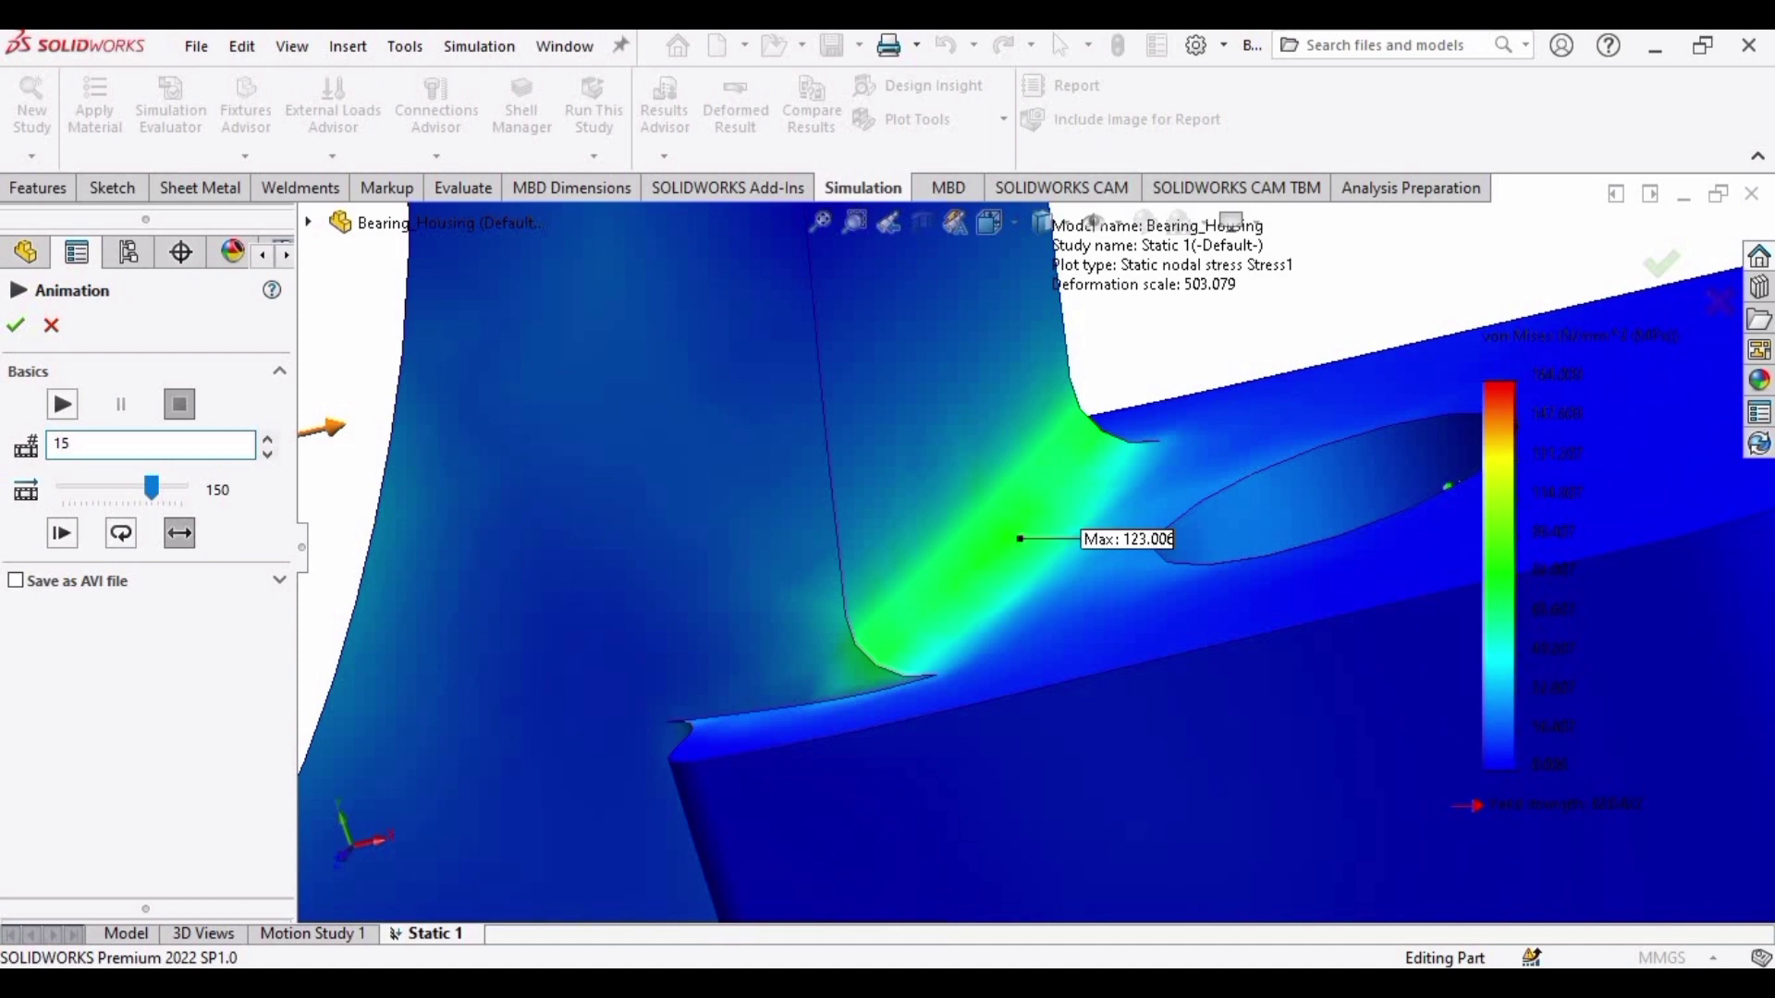
Replay the stress animation with 15 frames, examining the foot fillets and bearing bore, and close it
left_click(62, 404)
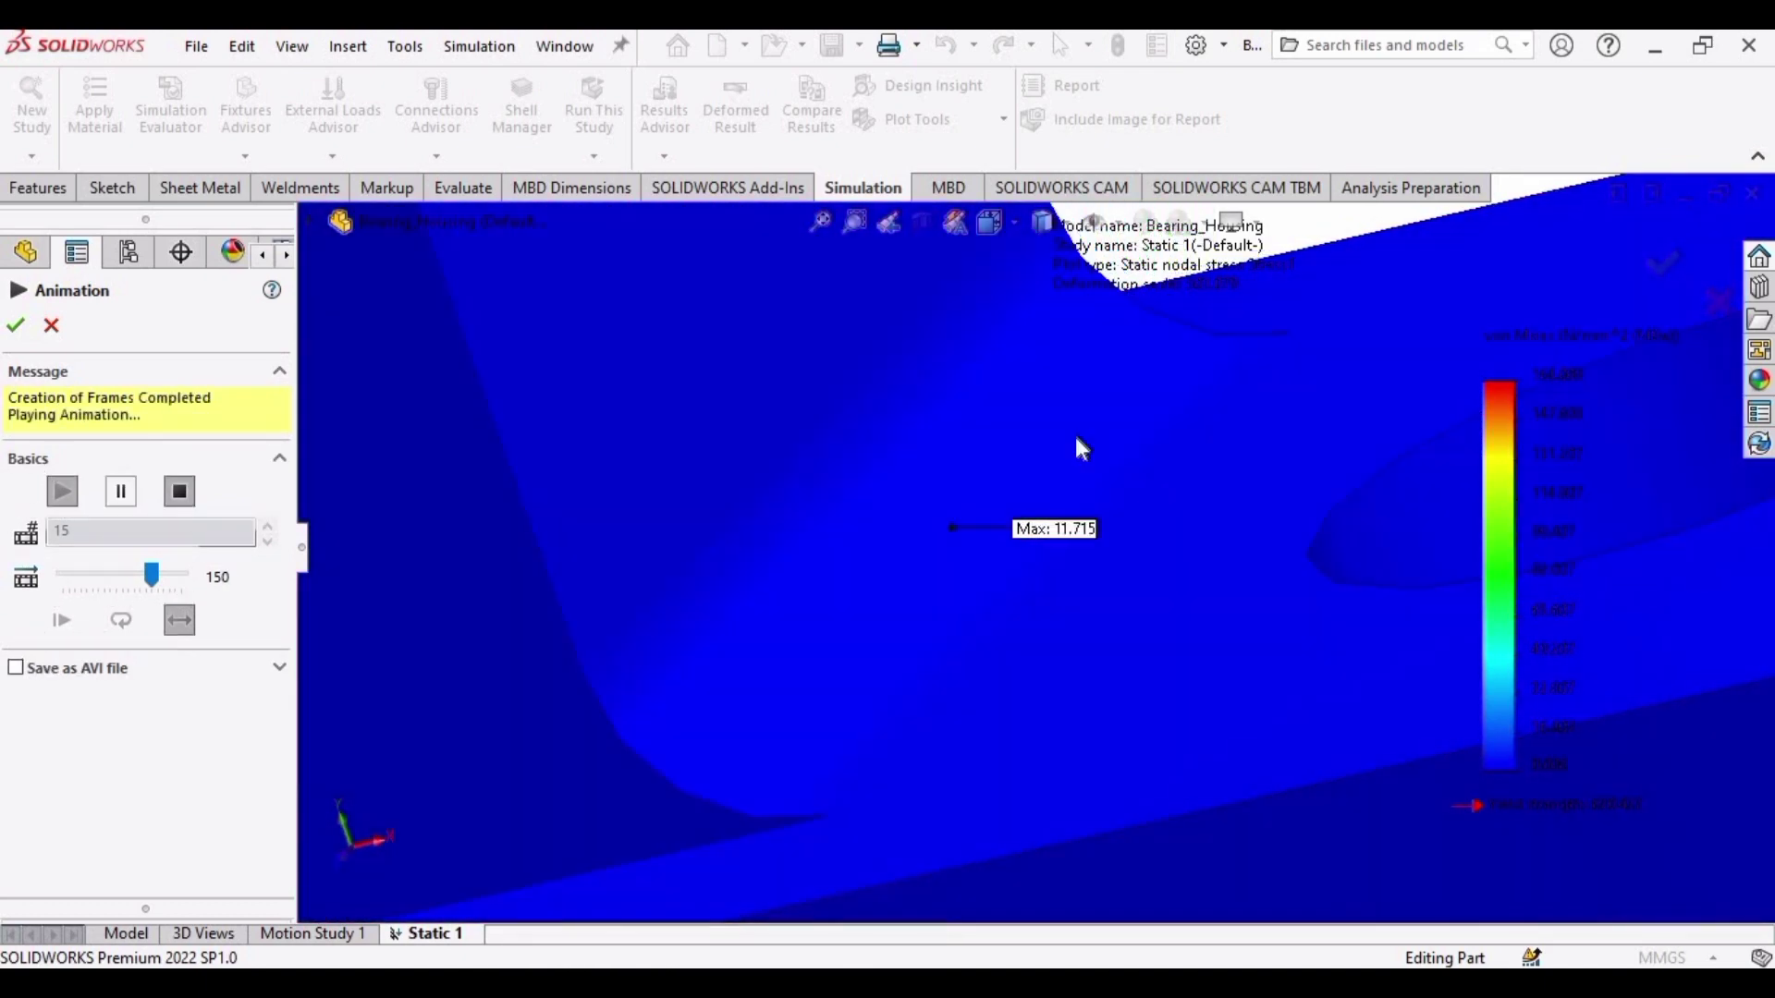
scroll(629, 769, "up", 8)
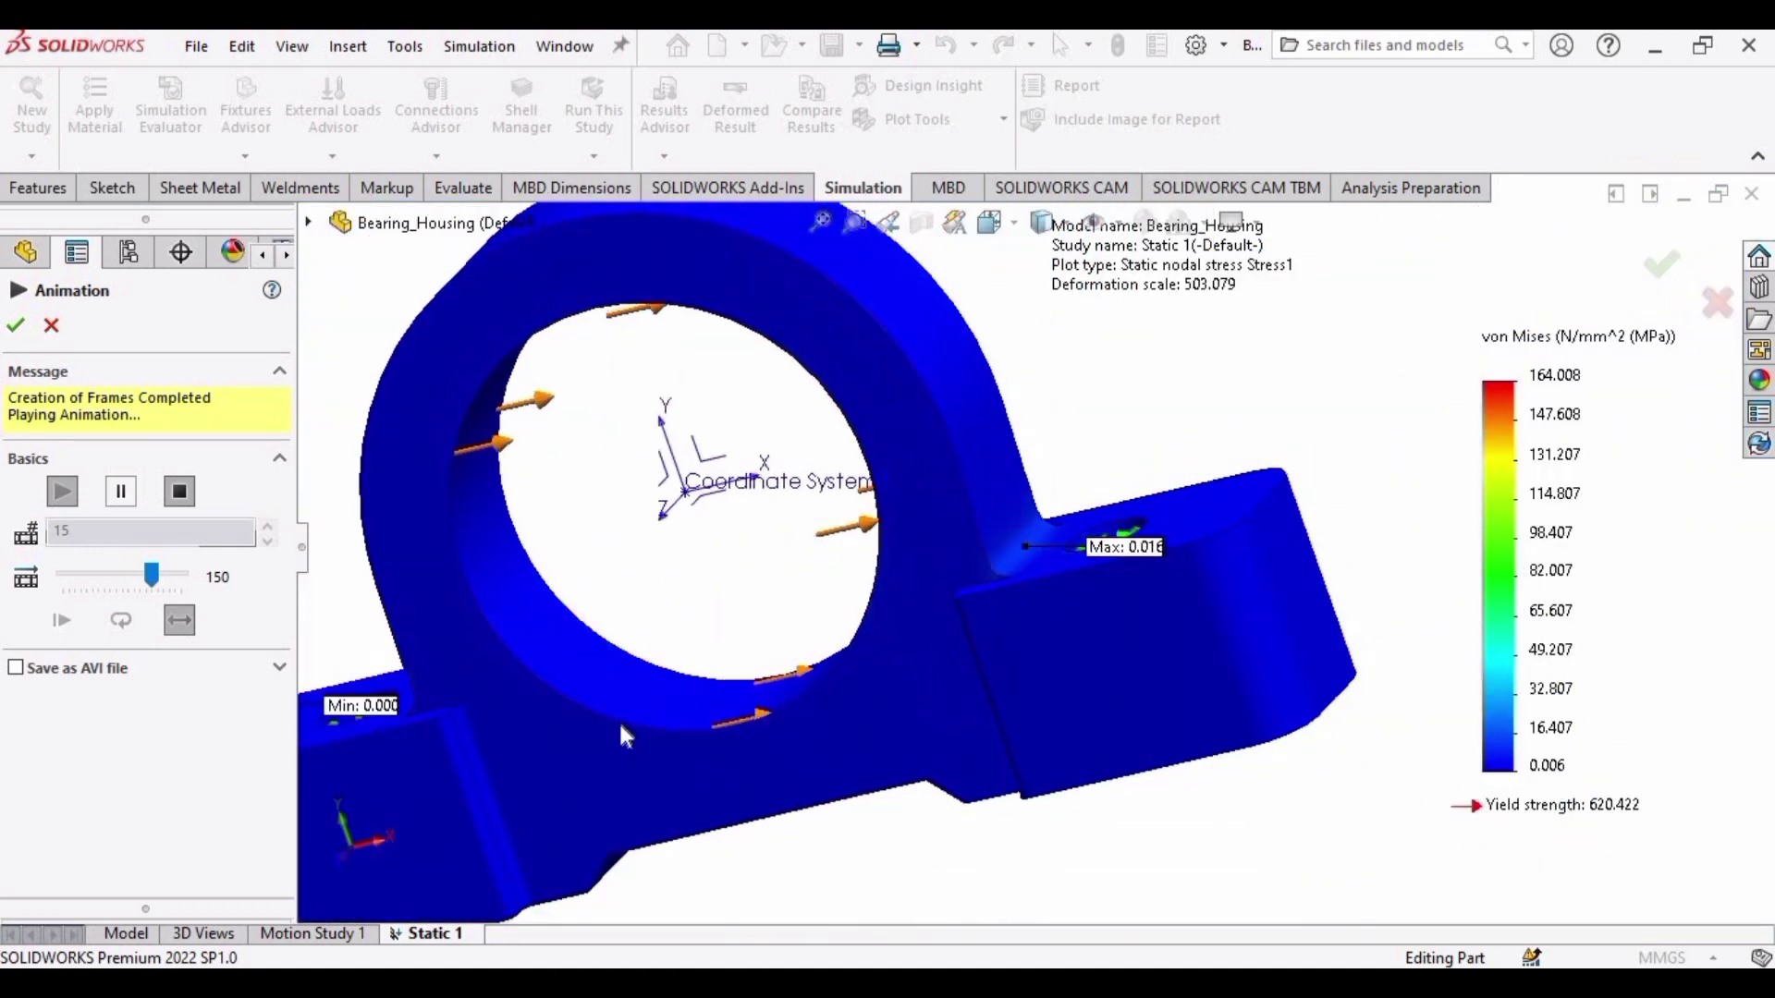
middle_click_drag(643, 719, 392, 675)
scroll(560, 692, "down", 10)
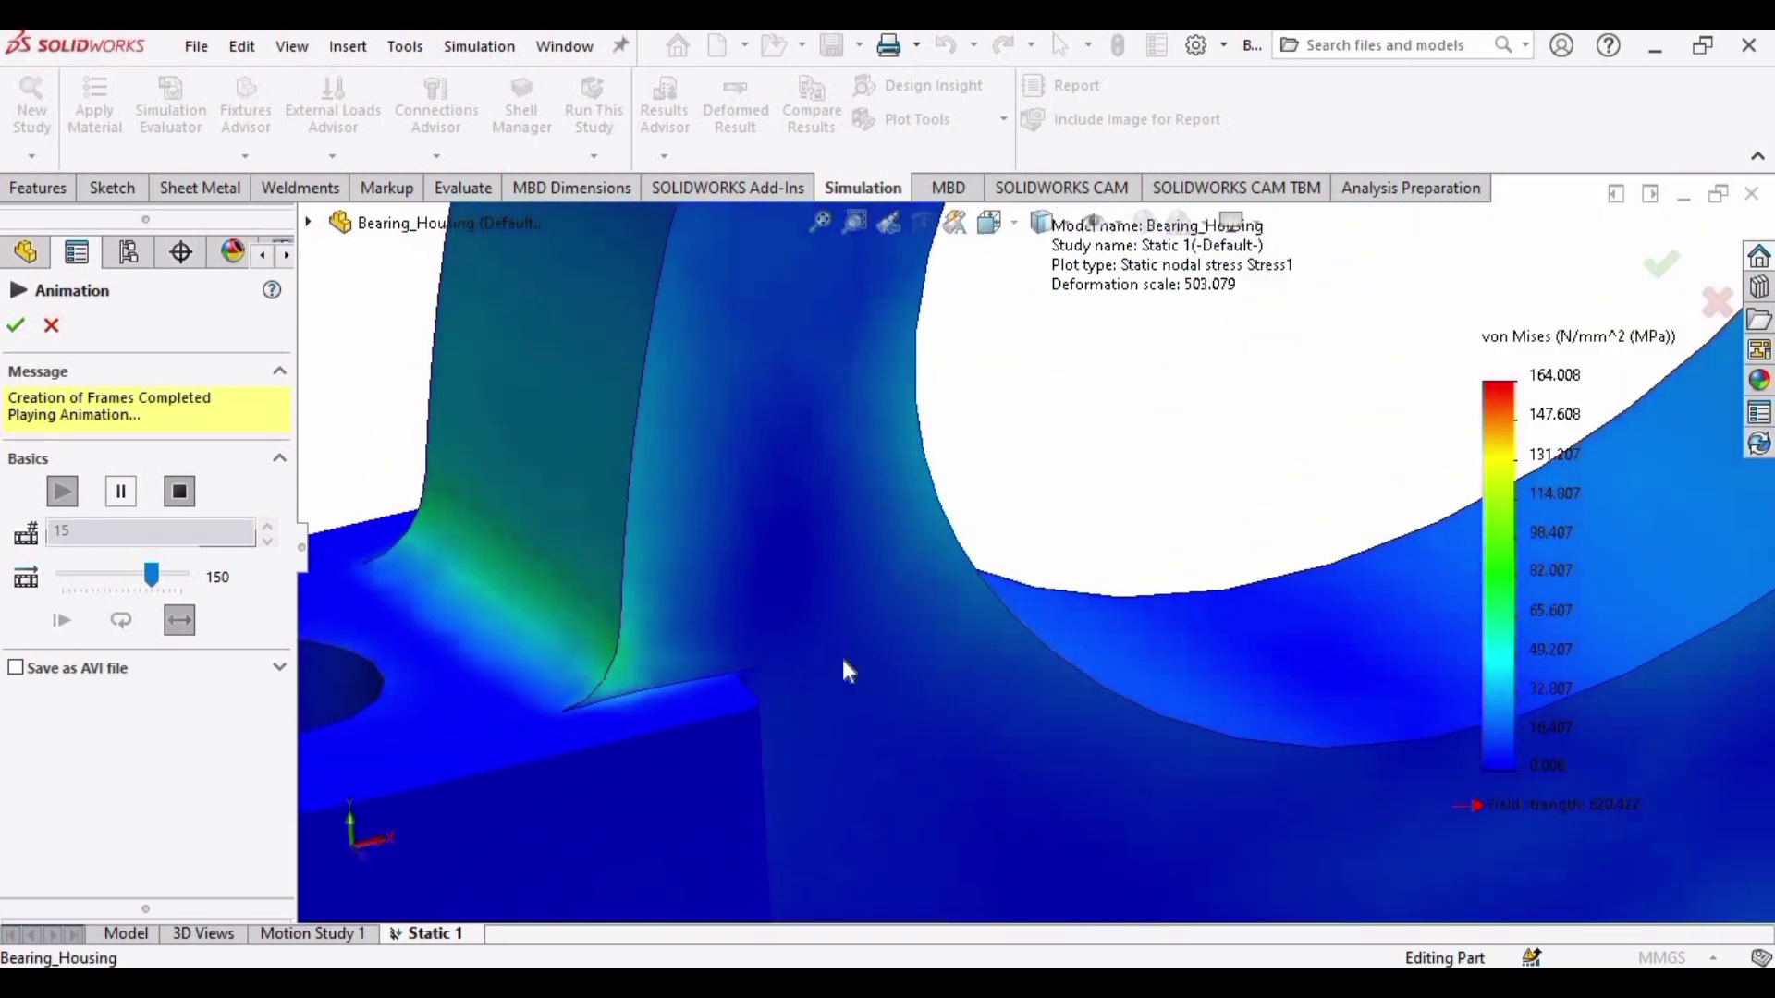
scroll(1346, 411, "up", 10)
scroll(1346, 410, "down", 8)
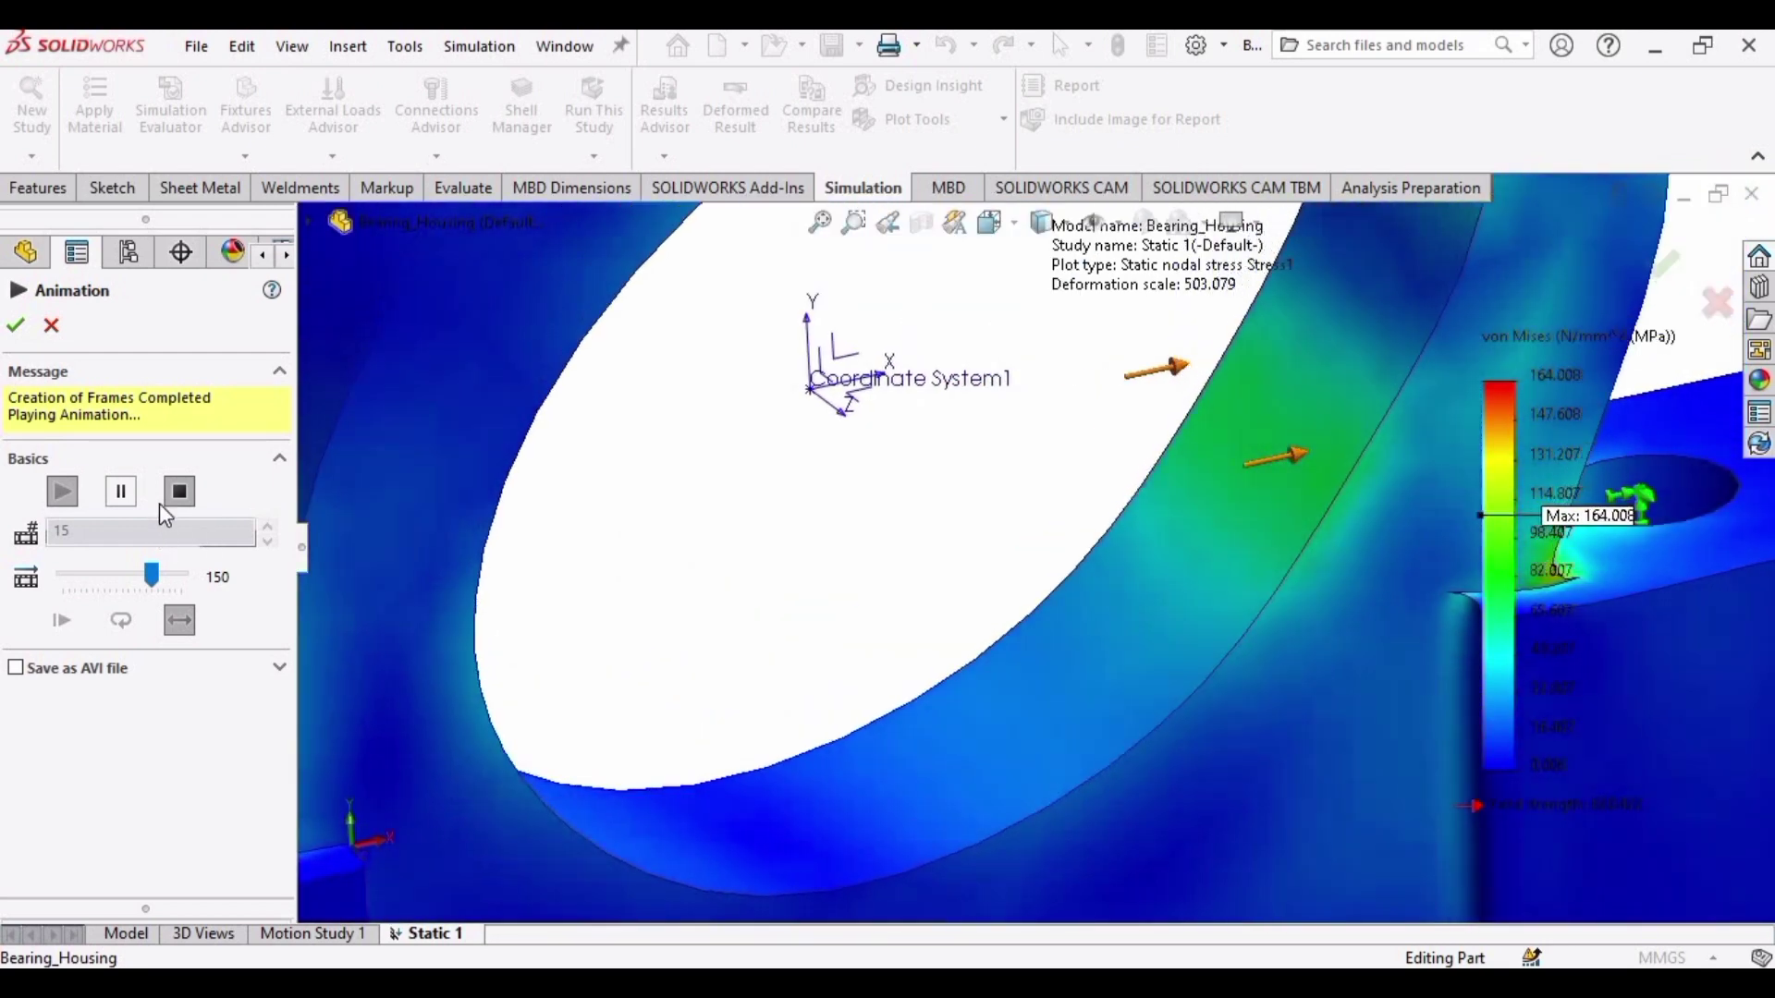
key("Escape")
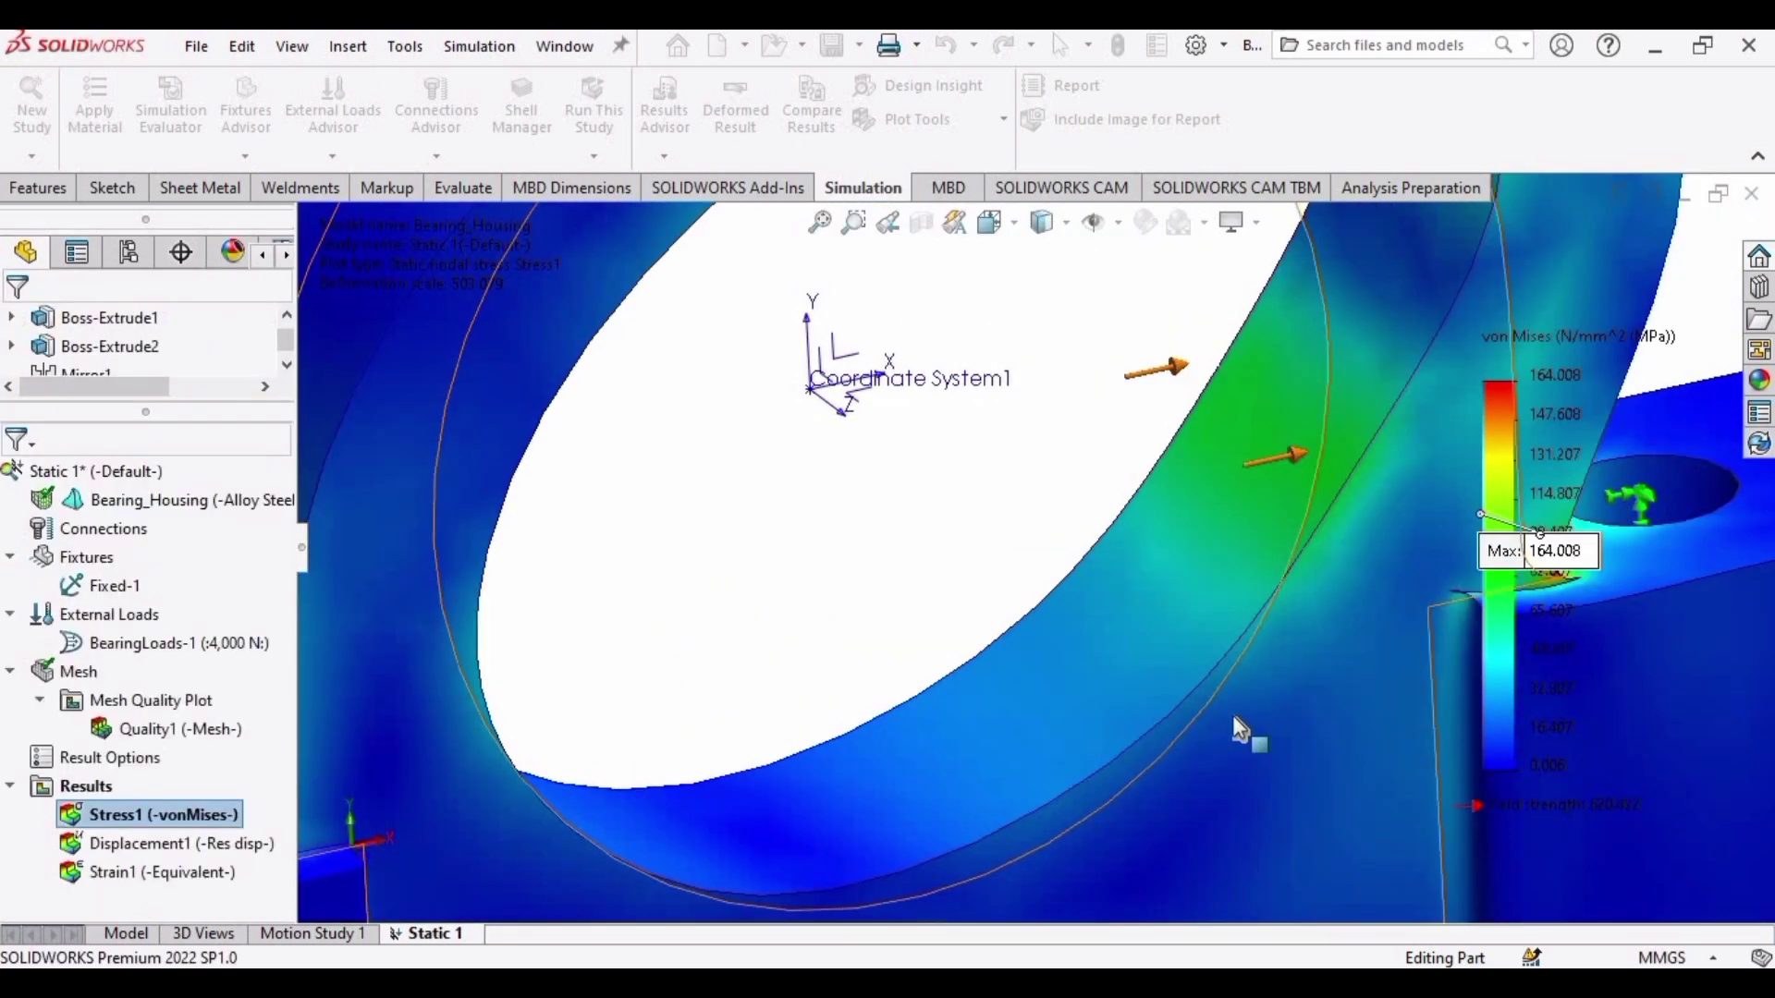
Display the resultant displacement plot and examine how displacement is distributed over the housing ring
scroll(1089, 712, "up", 5)
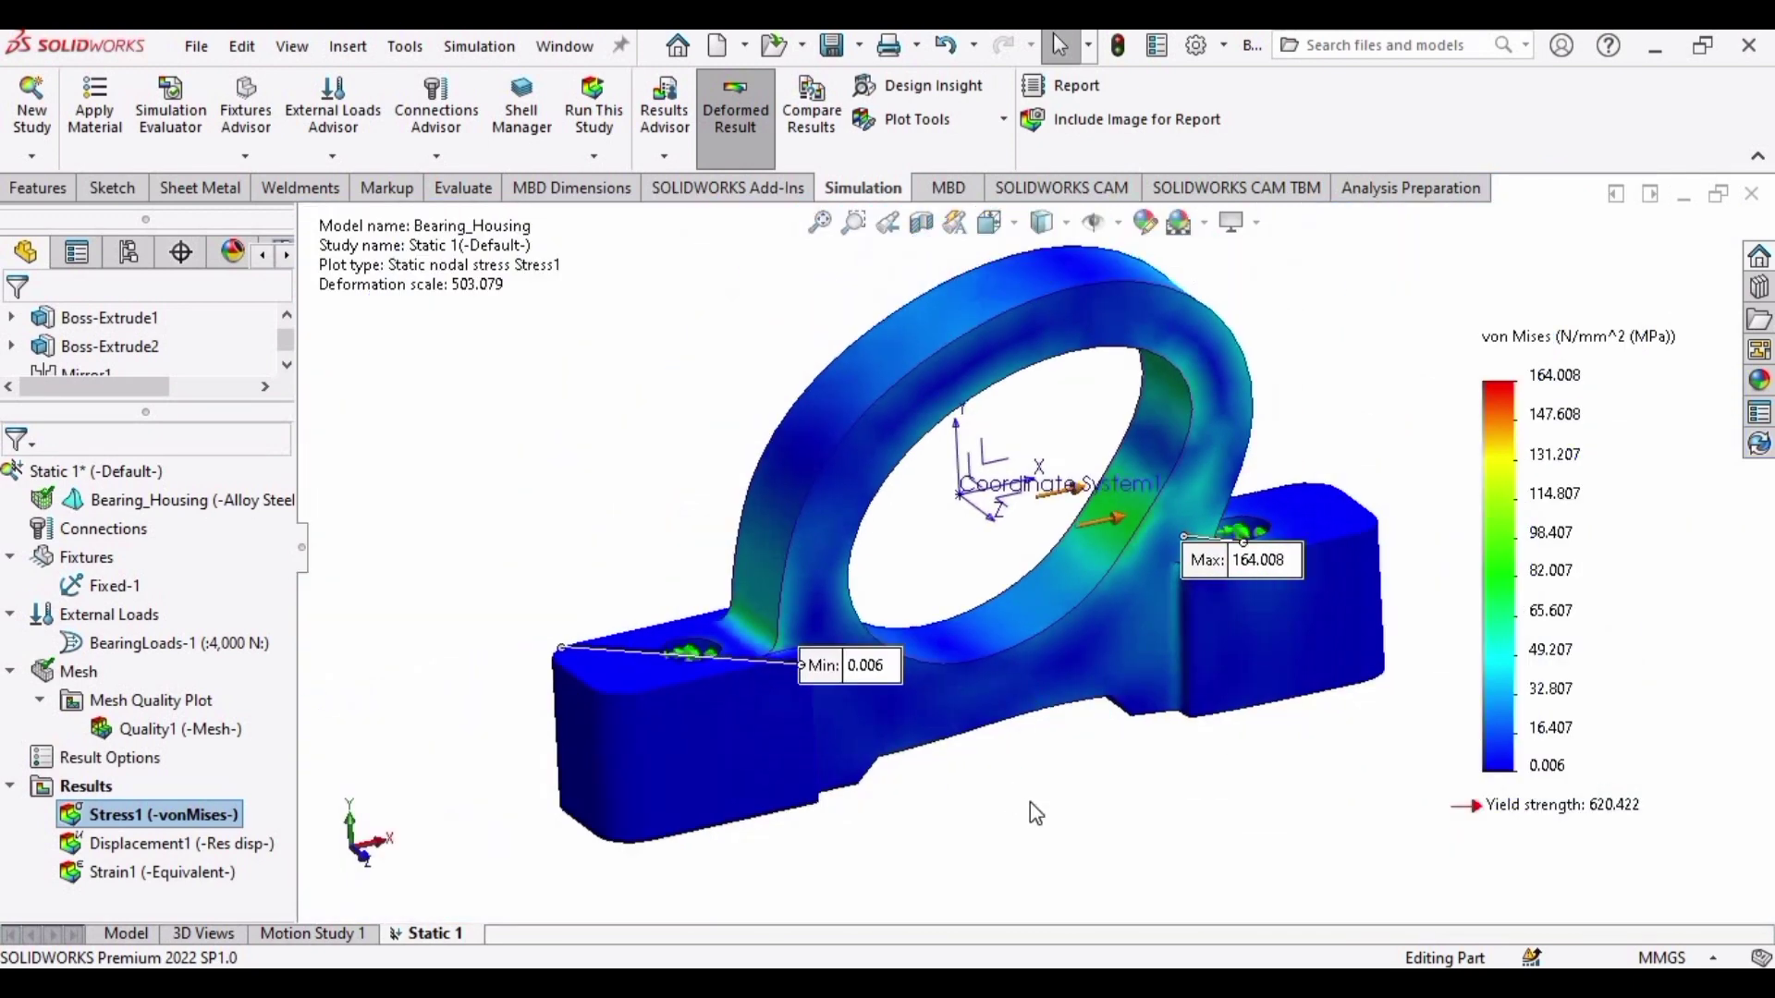
middle_click_drag(1030, 801, 934, 786)
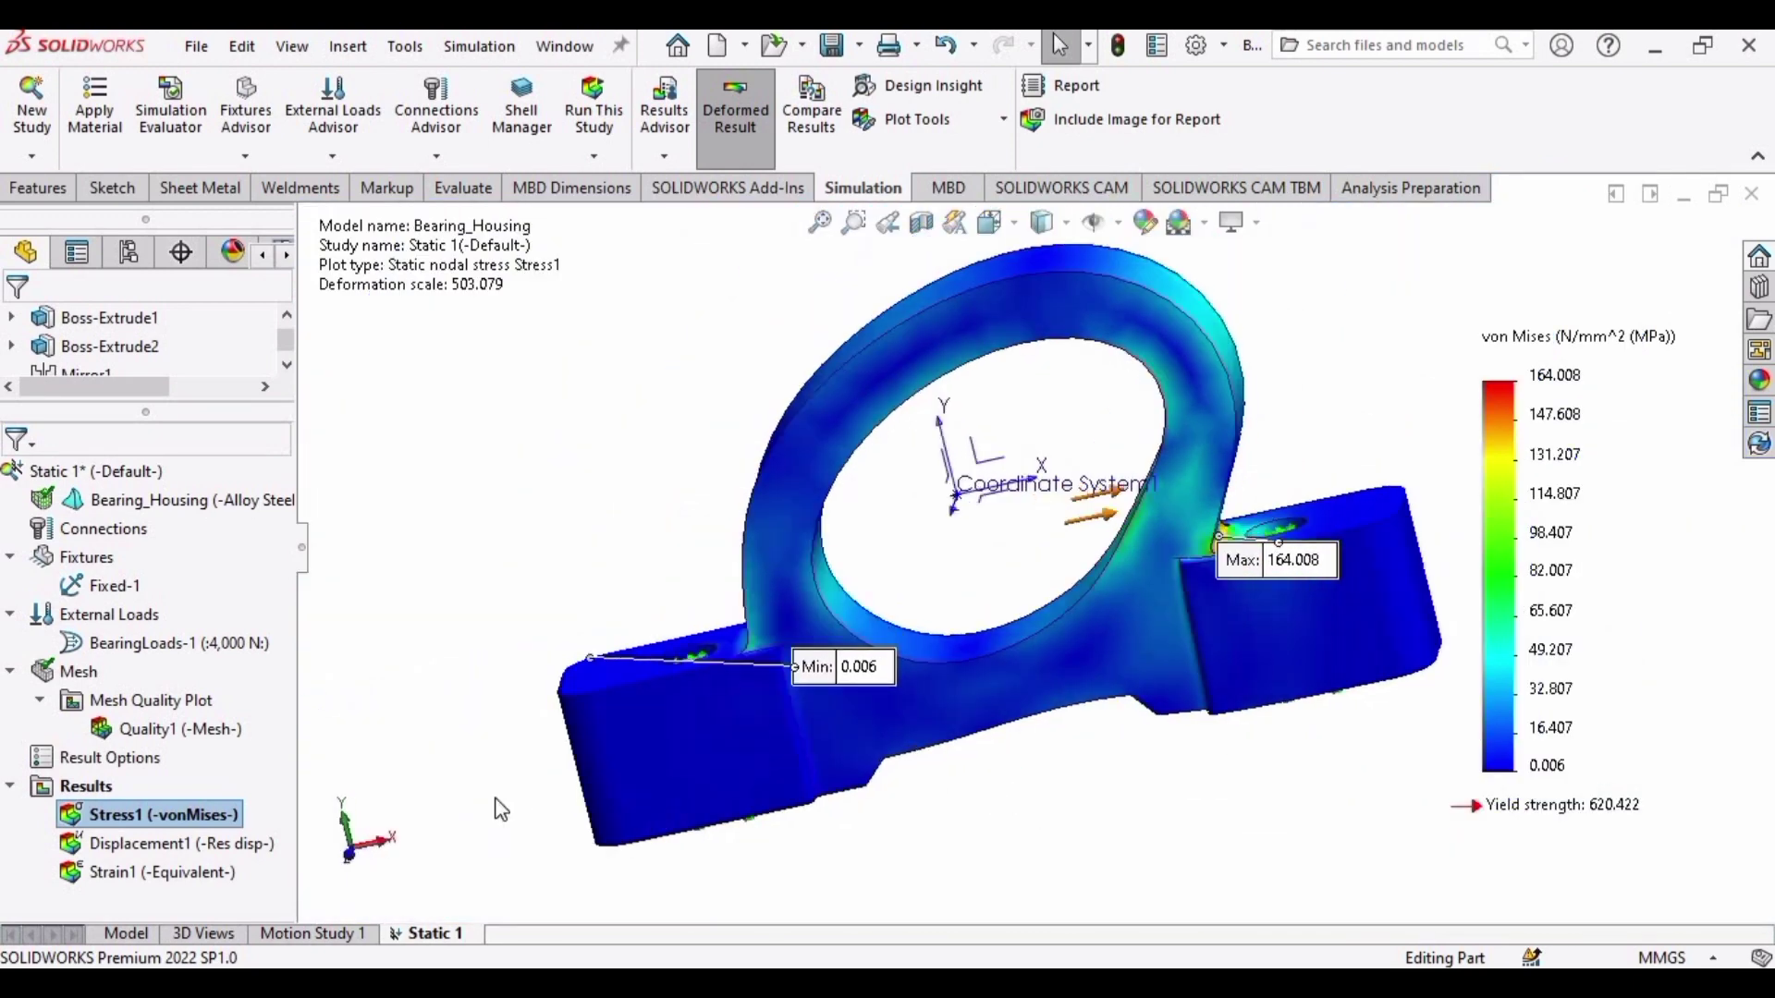
right_click(172, 843)
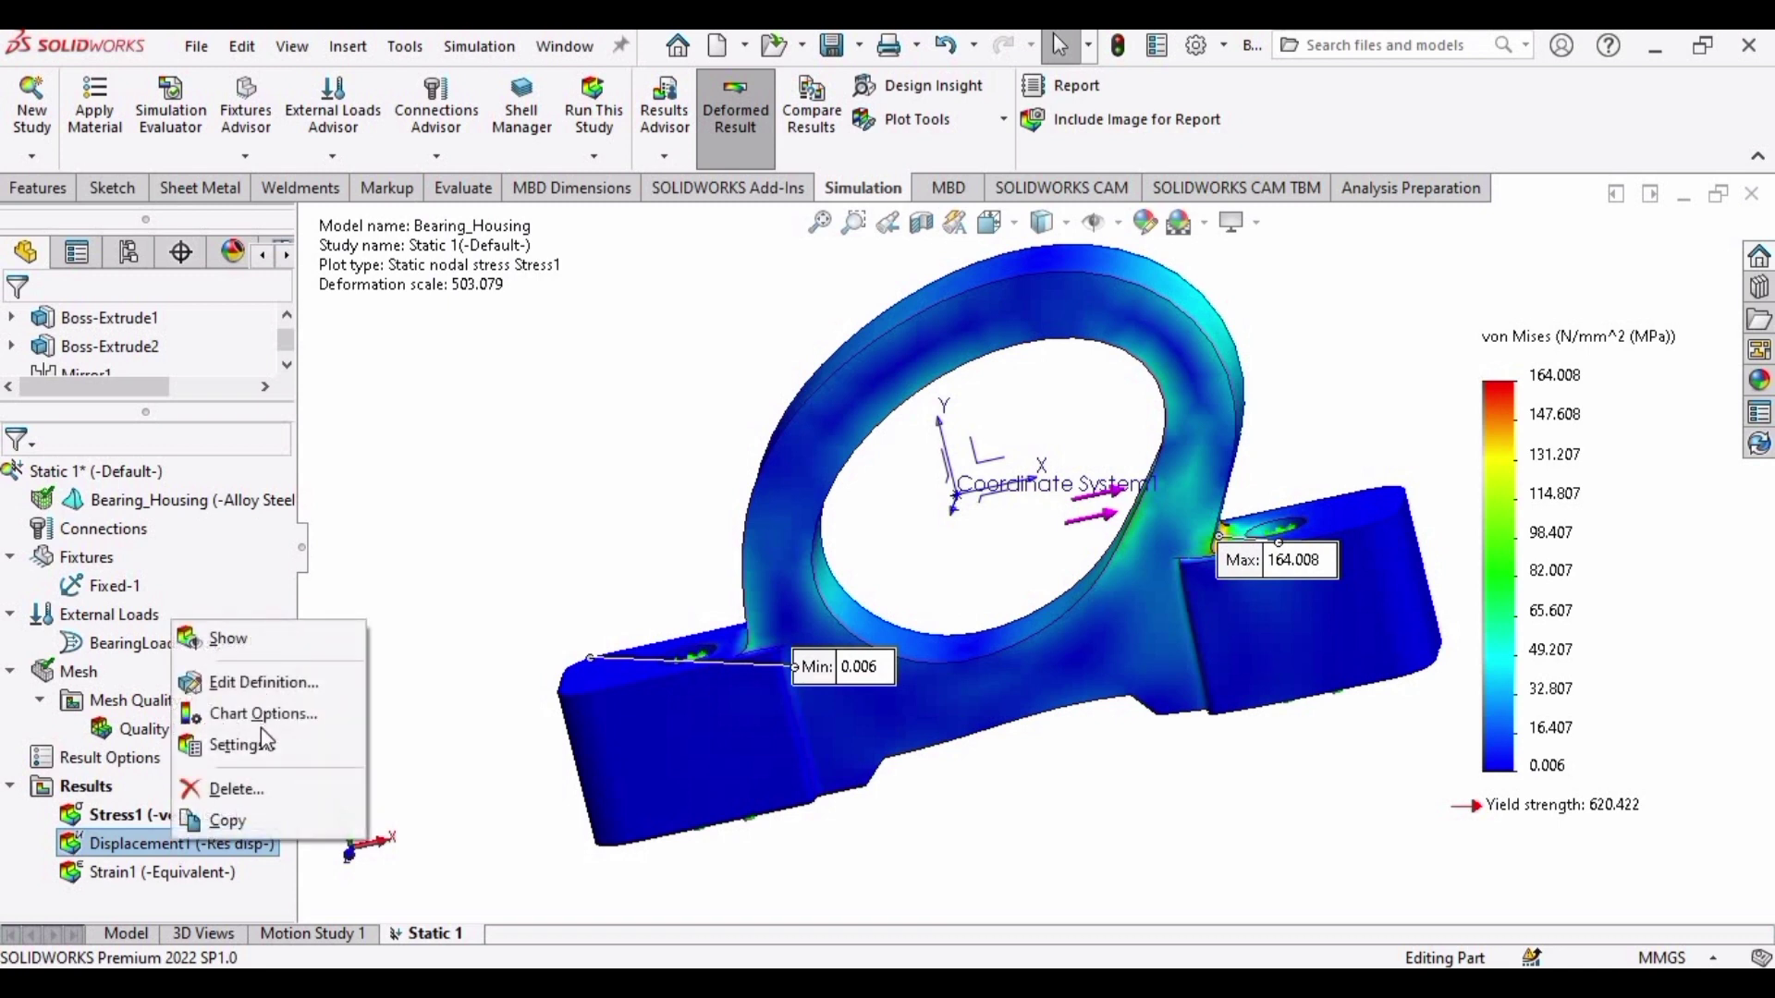
left_click(239, 638)
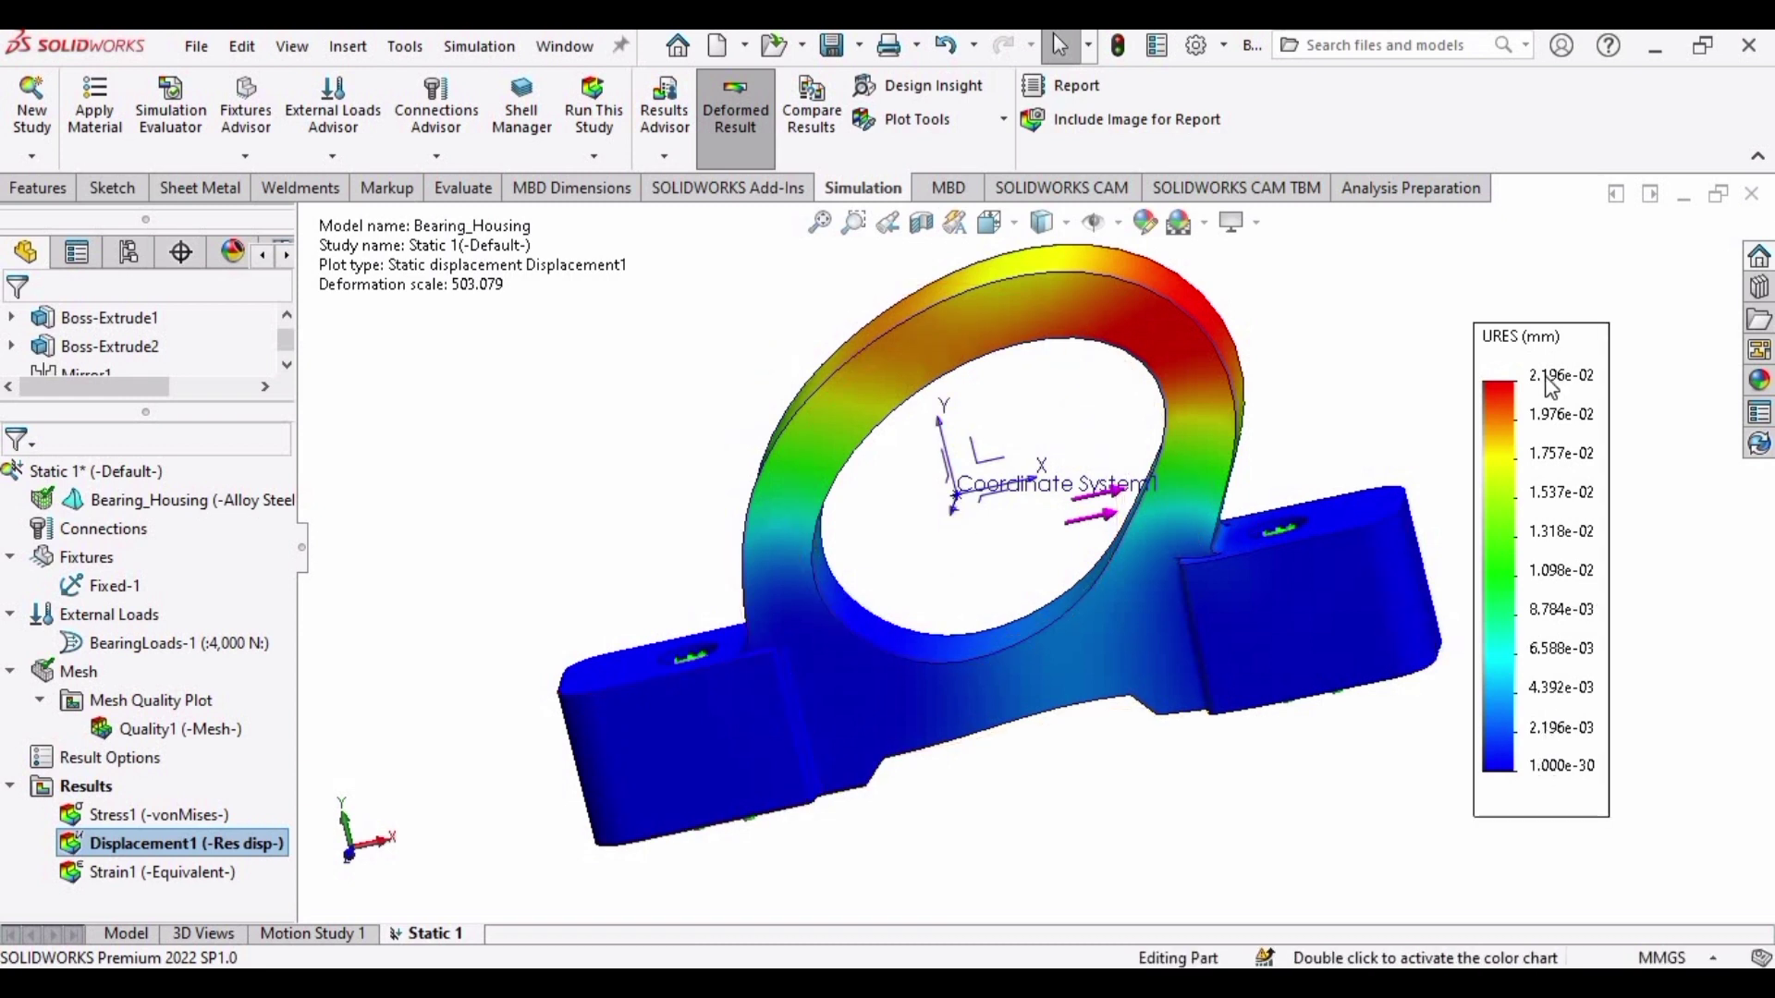
scroll(1551, 386, "down", 2)
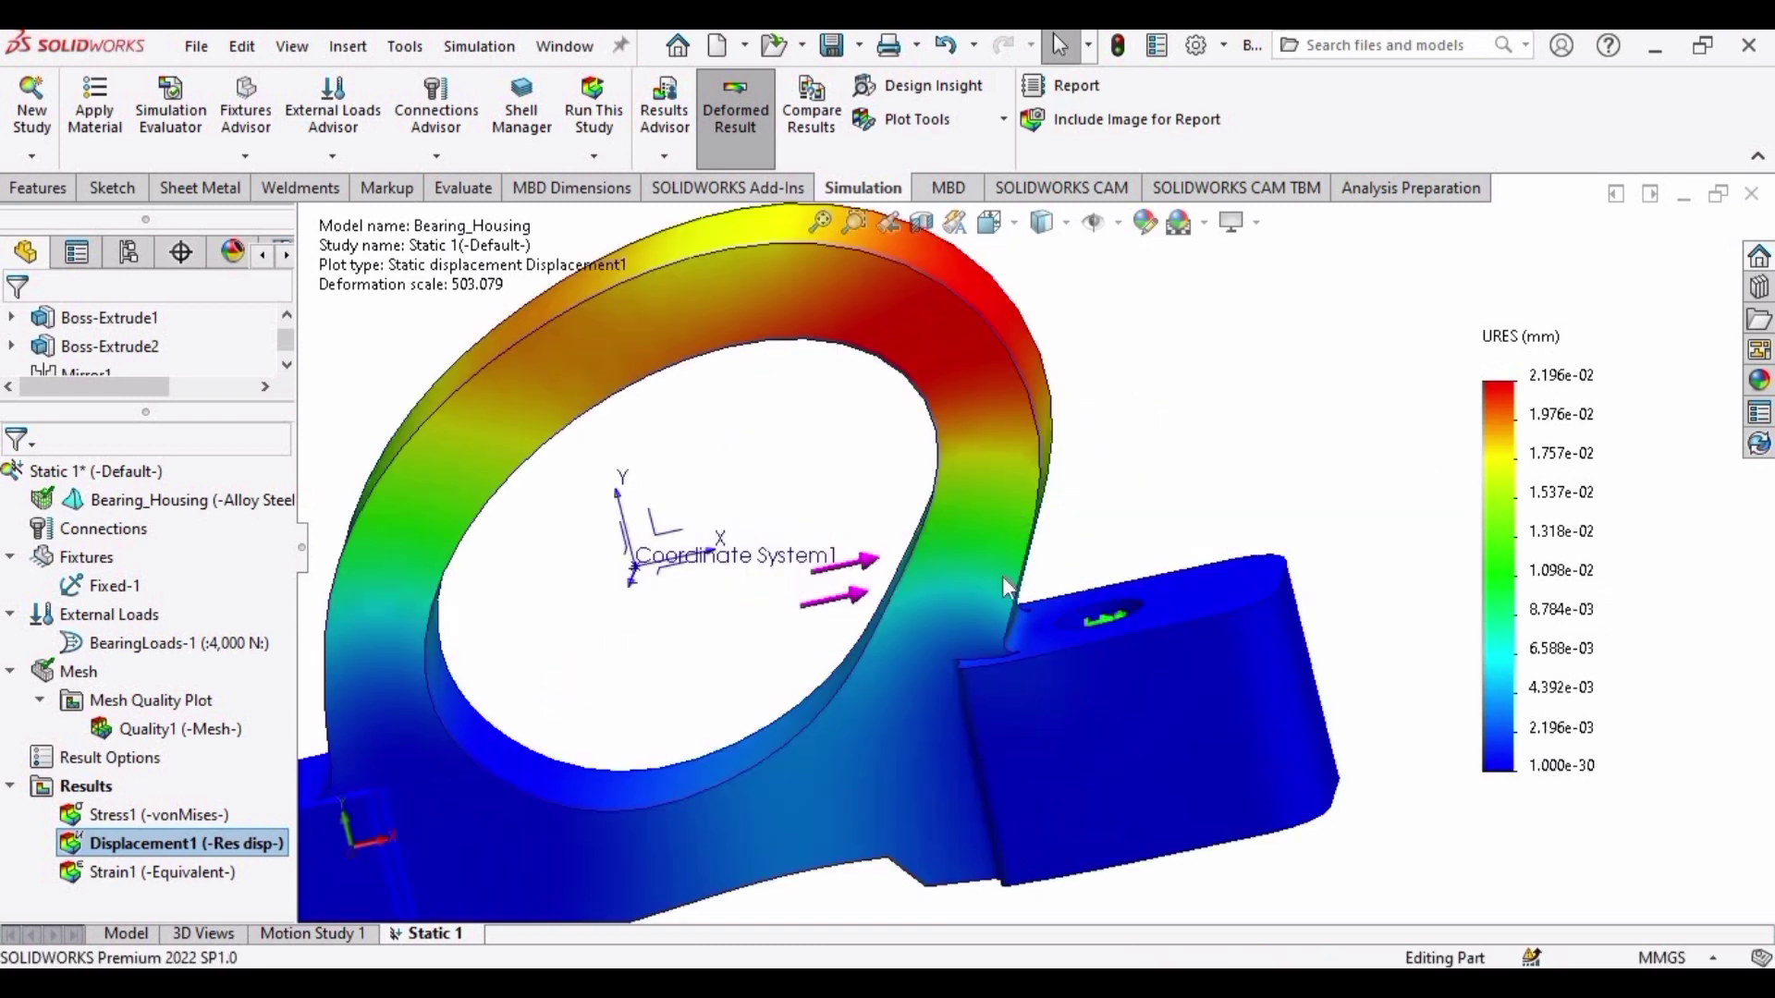
middle_click_drag(1004, 577, 938, 599)
Show the minimum and maximum annotations on the displacement plot
right_click(212, 842)
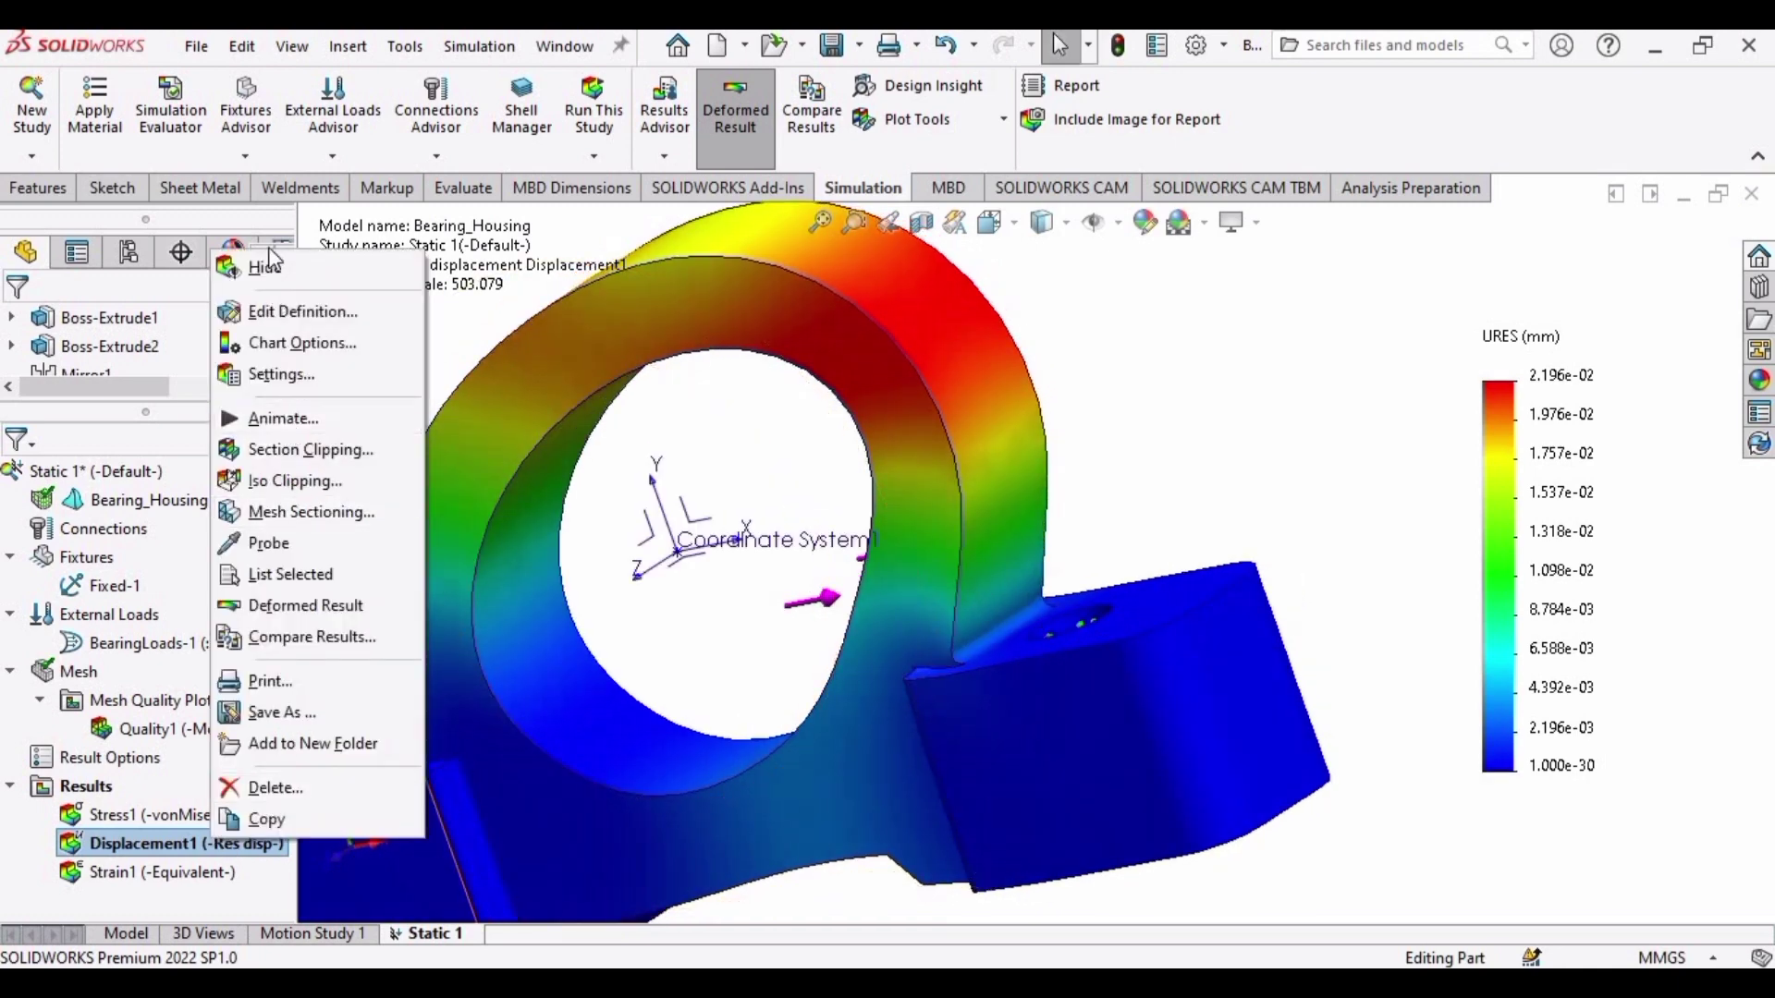
left_click(280, 381)
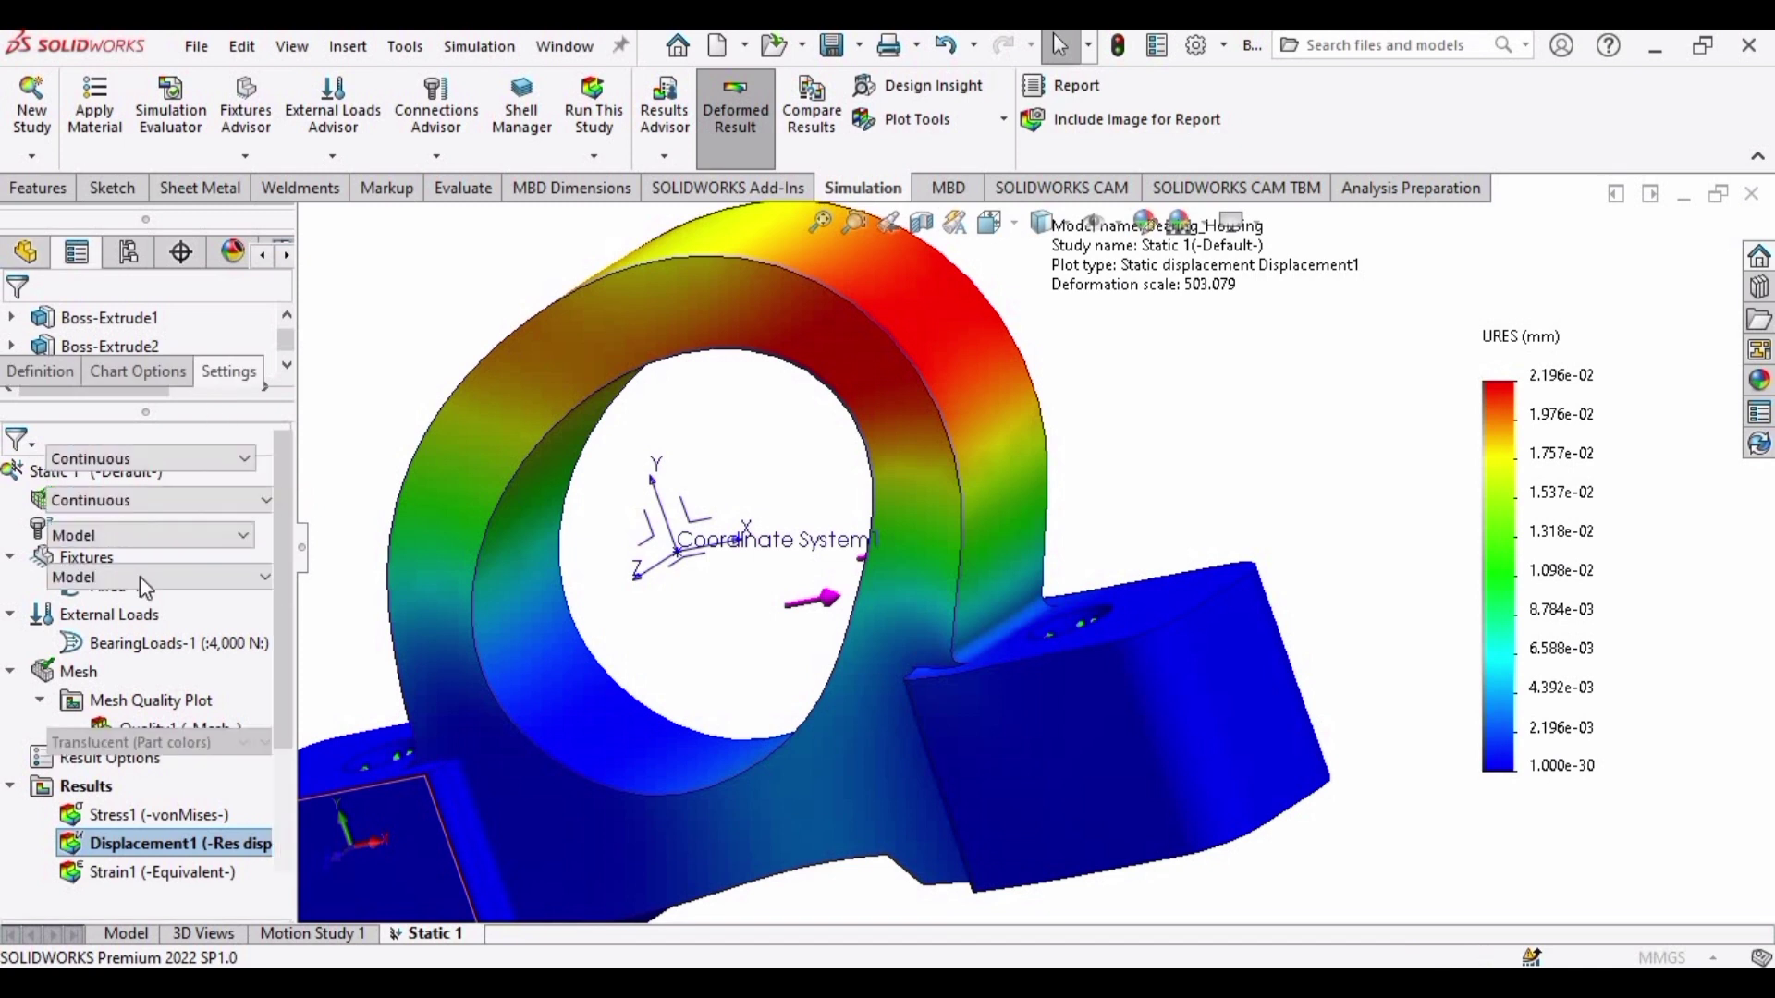
left_click(150, 373)
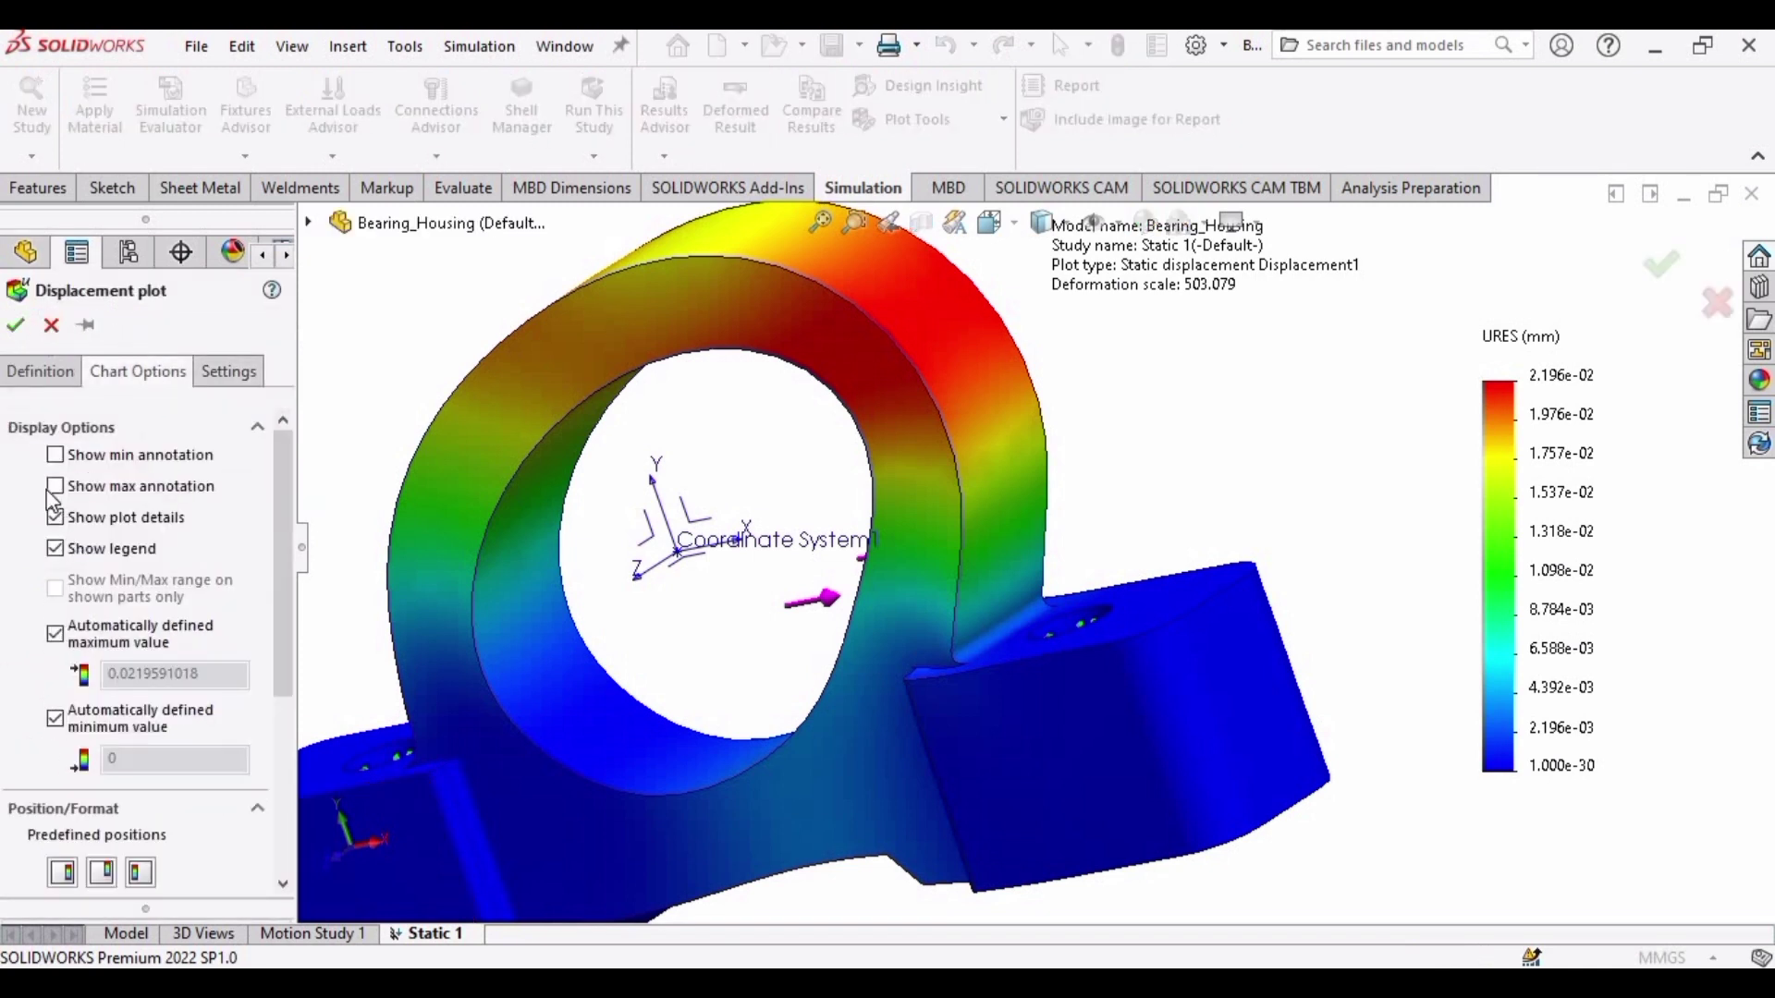
left_click(65, 484)
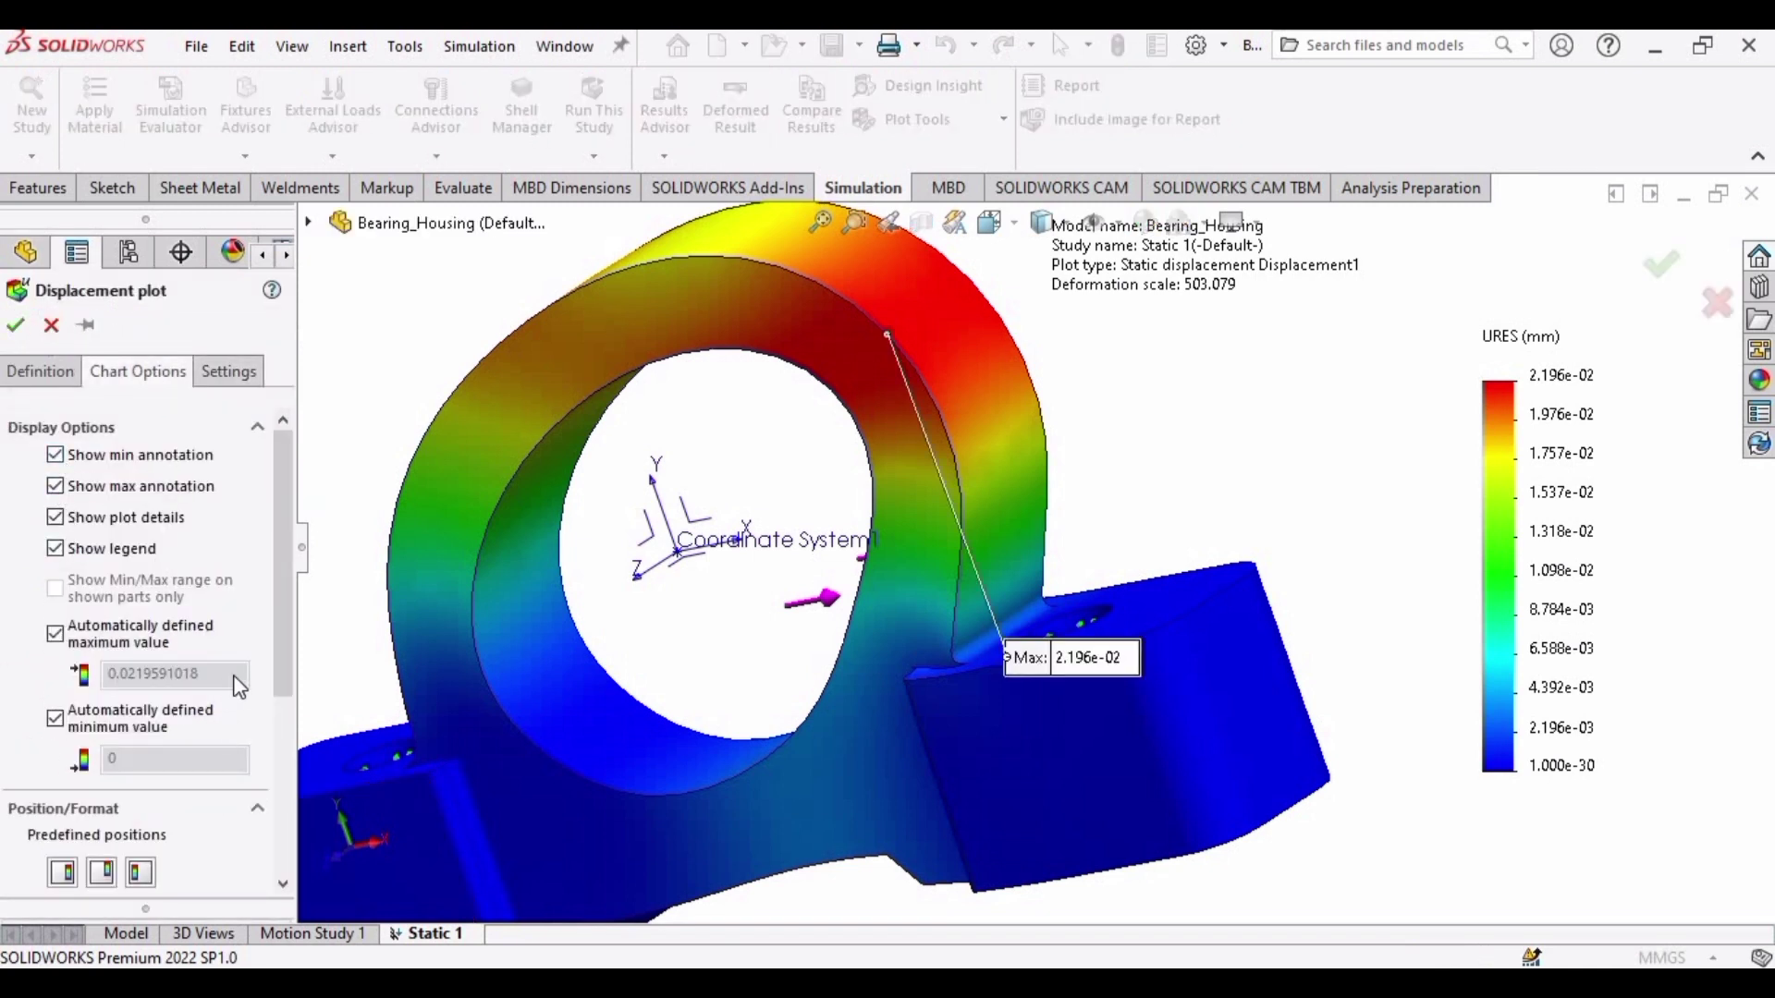
Set the displacement plot legend's number format to floating and apply the plot settings
scroll(280, 534, "down", 5)
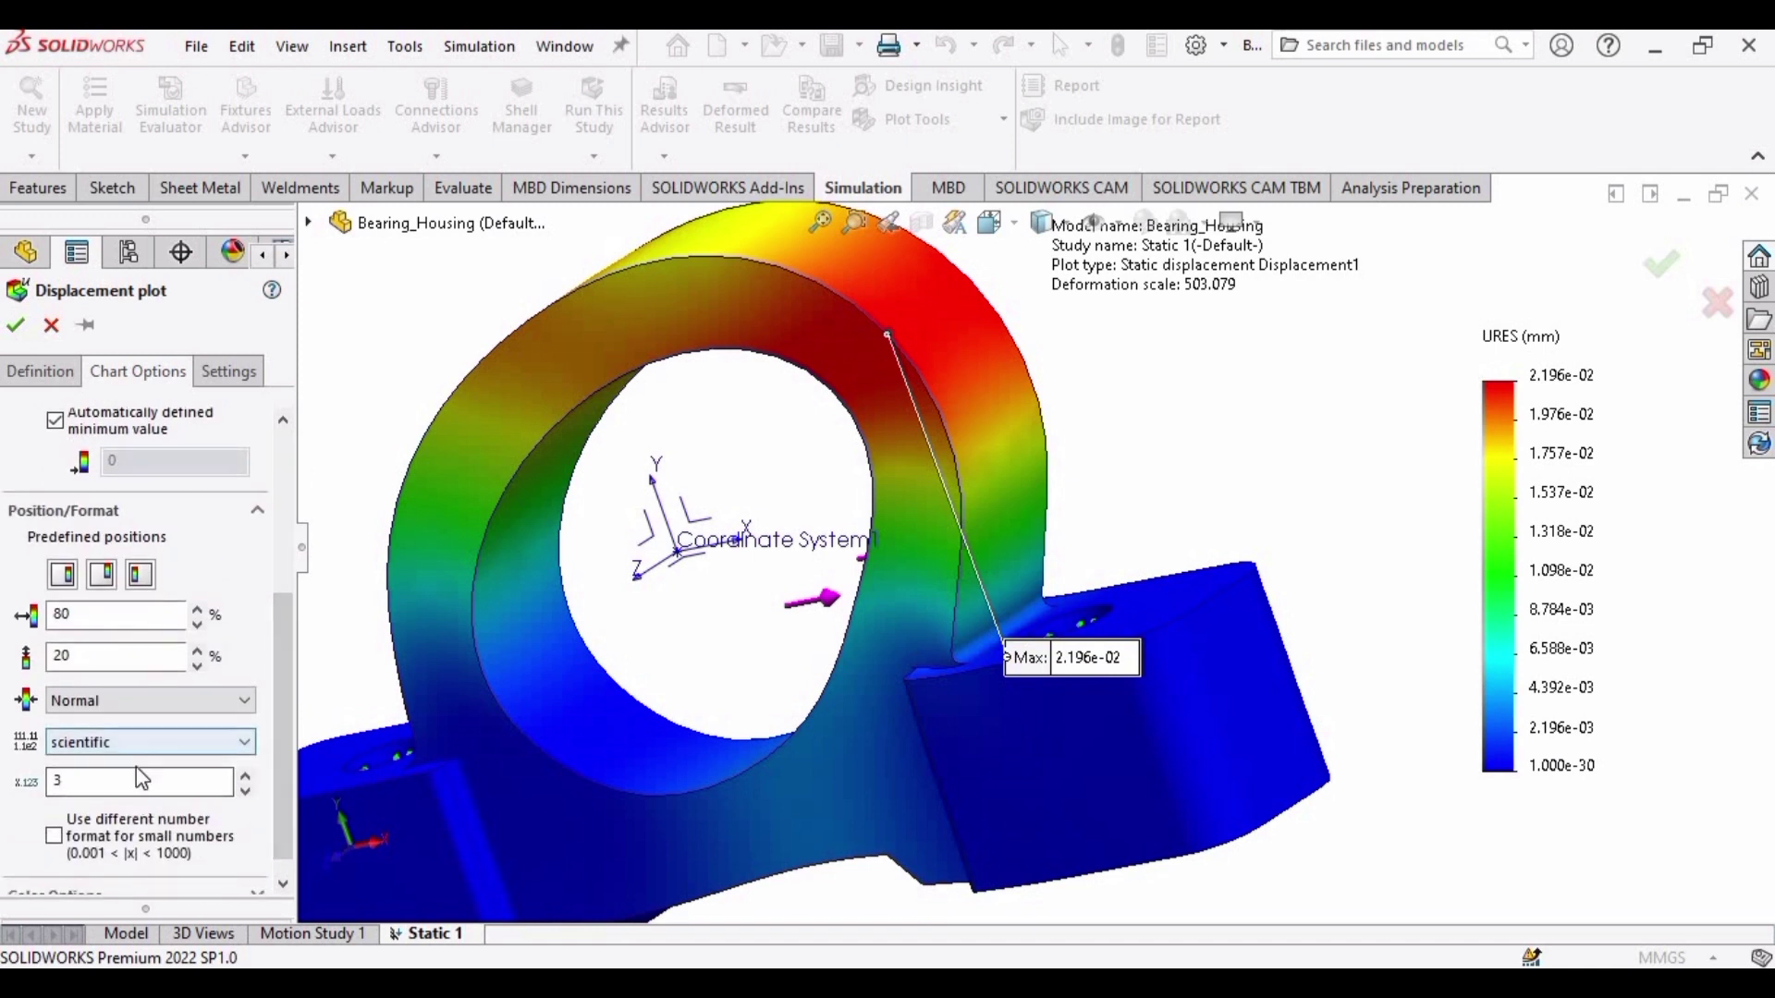
left_click(130, 742)
left_click(78, 782)
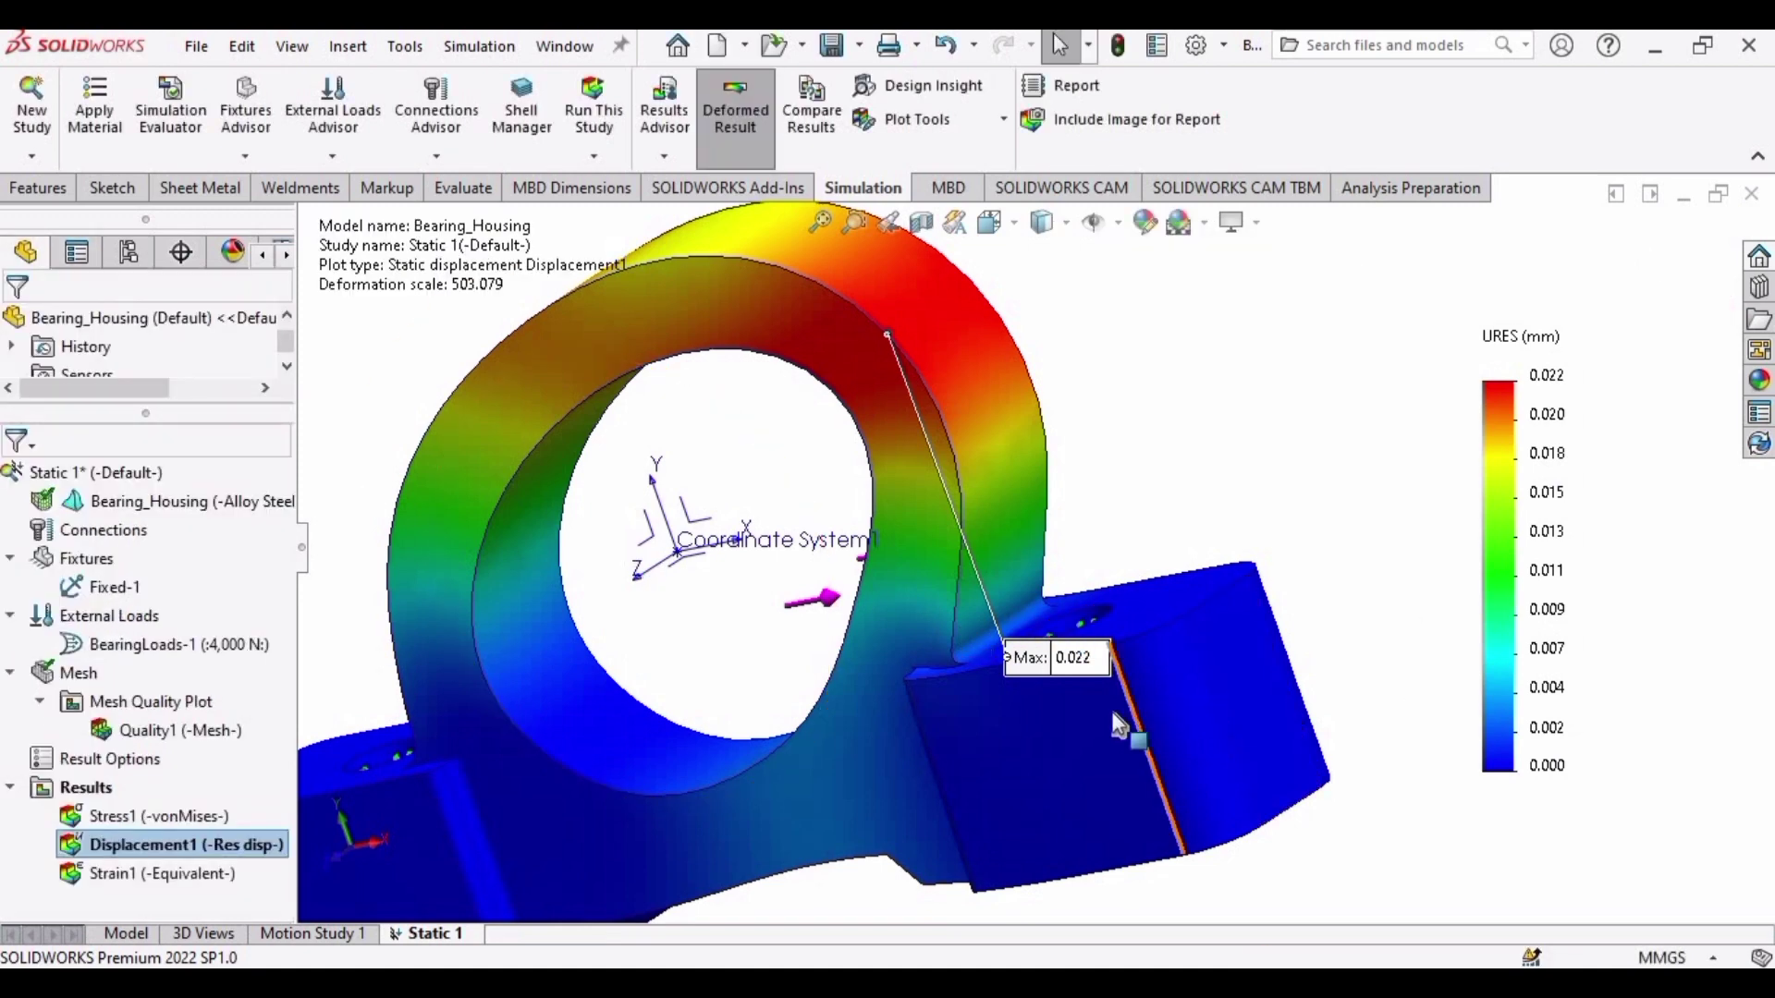
Animate the displacement plot with 15 frames, examine the ring's deformation from close up, and close the animation
scroll(1124, 553, "up", 3)
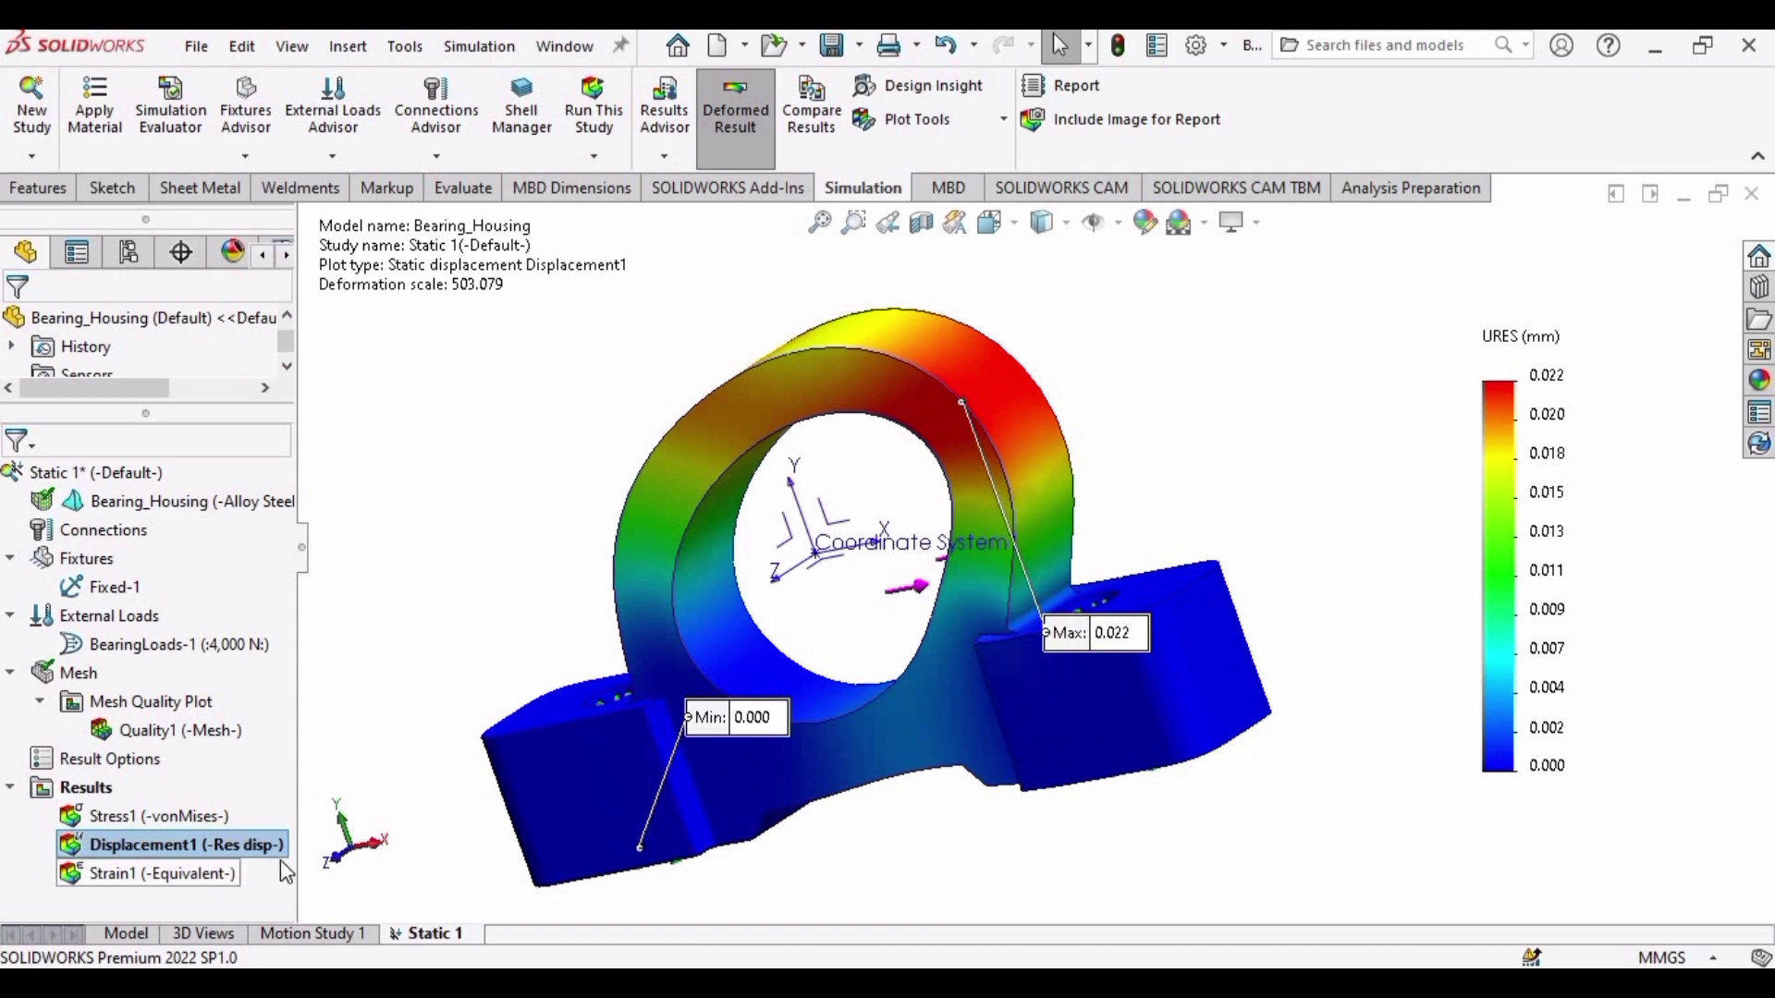
right_click(246, 845)
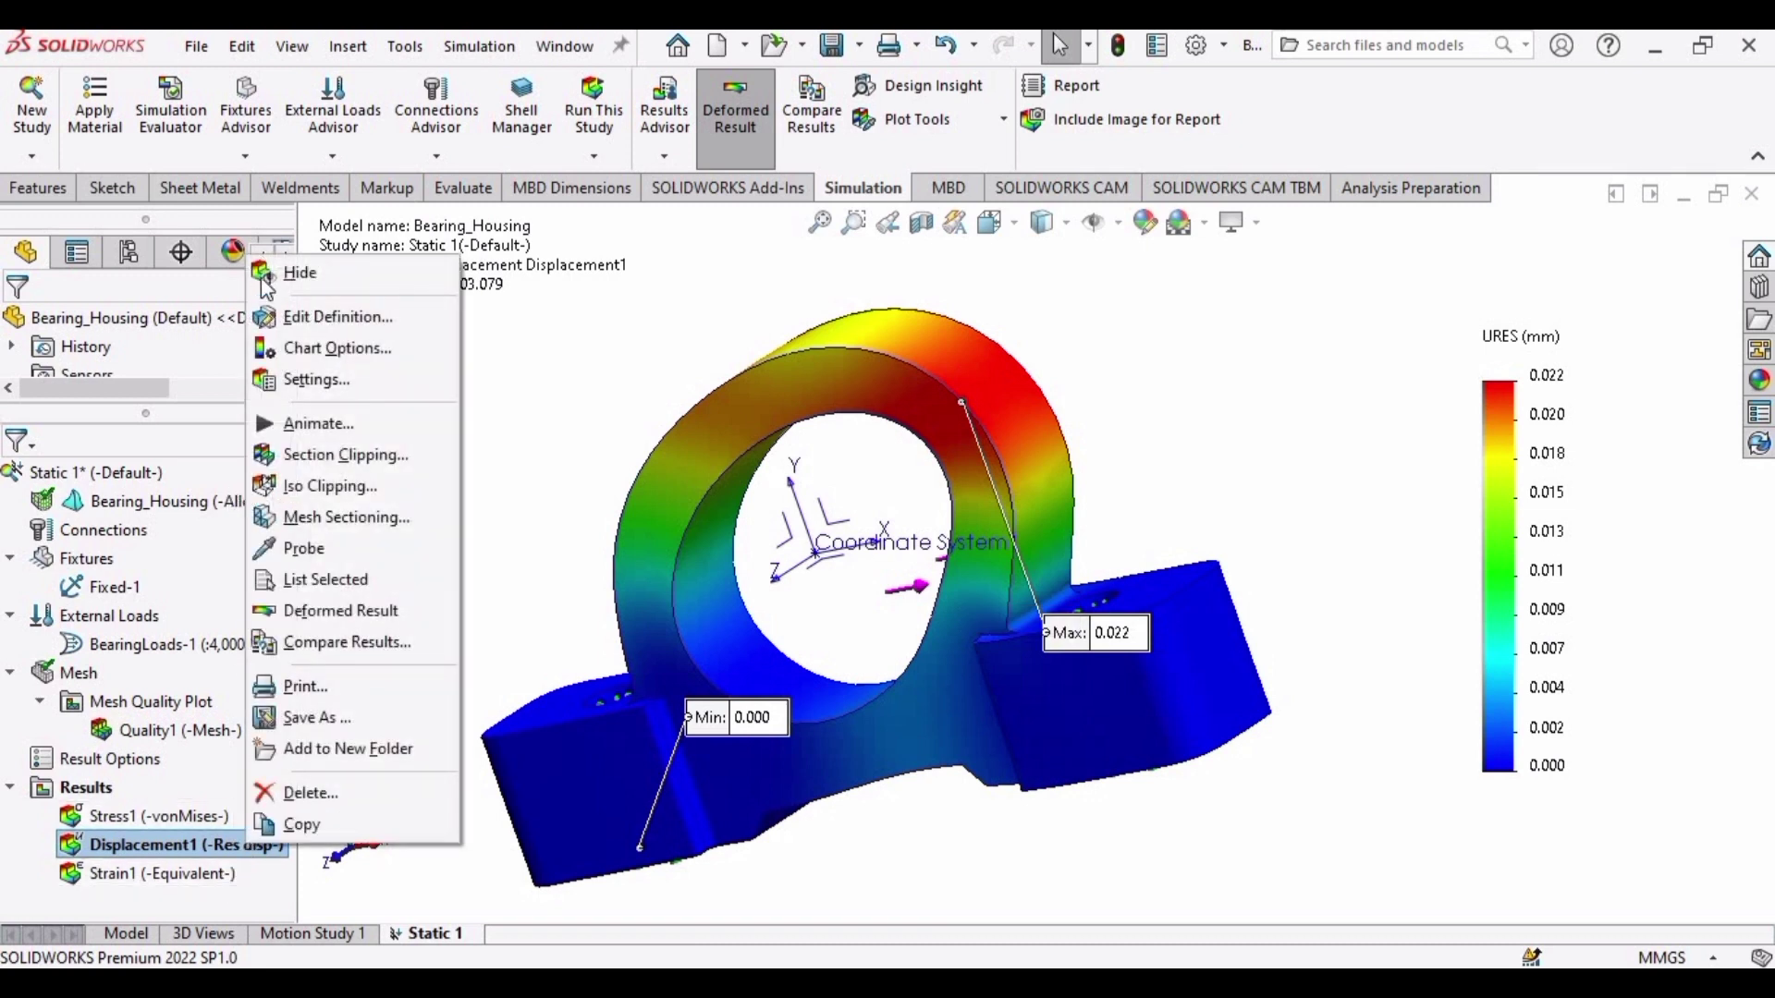
left_click(317, 424)
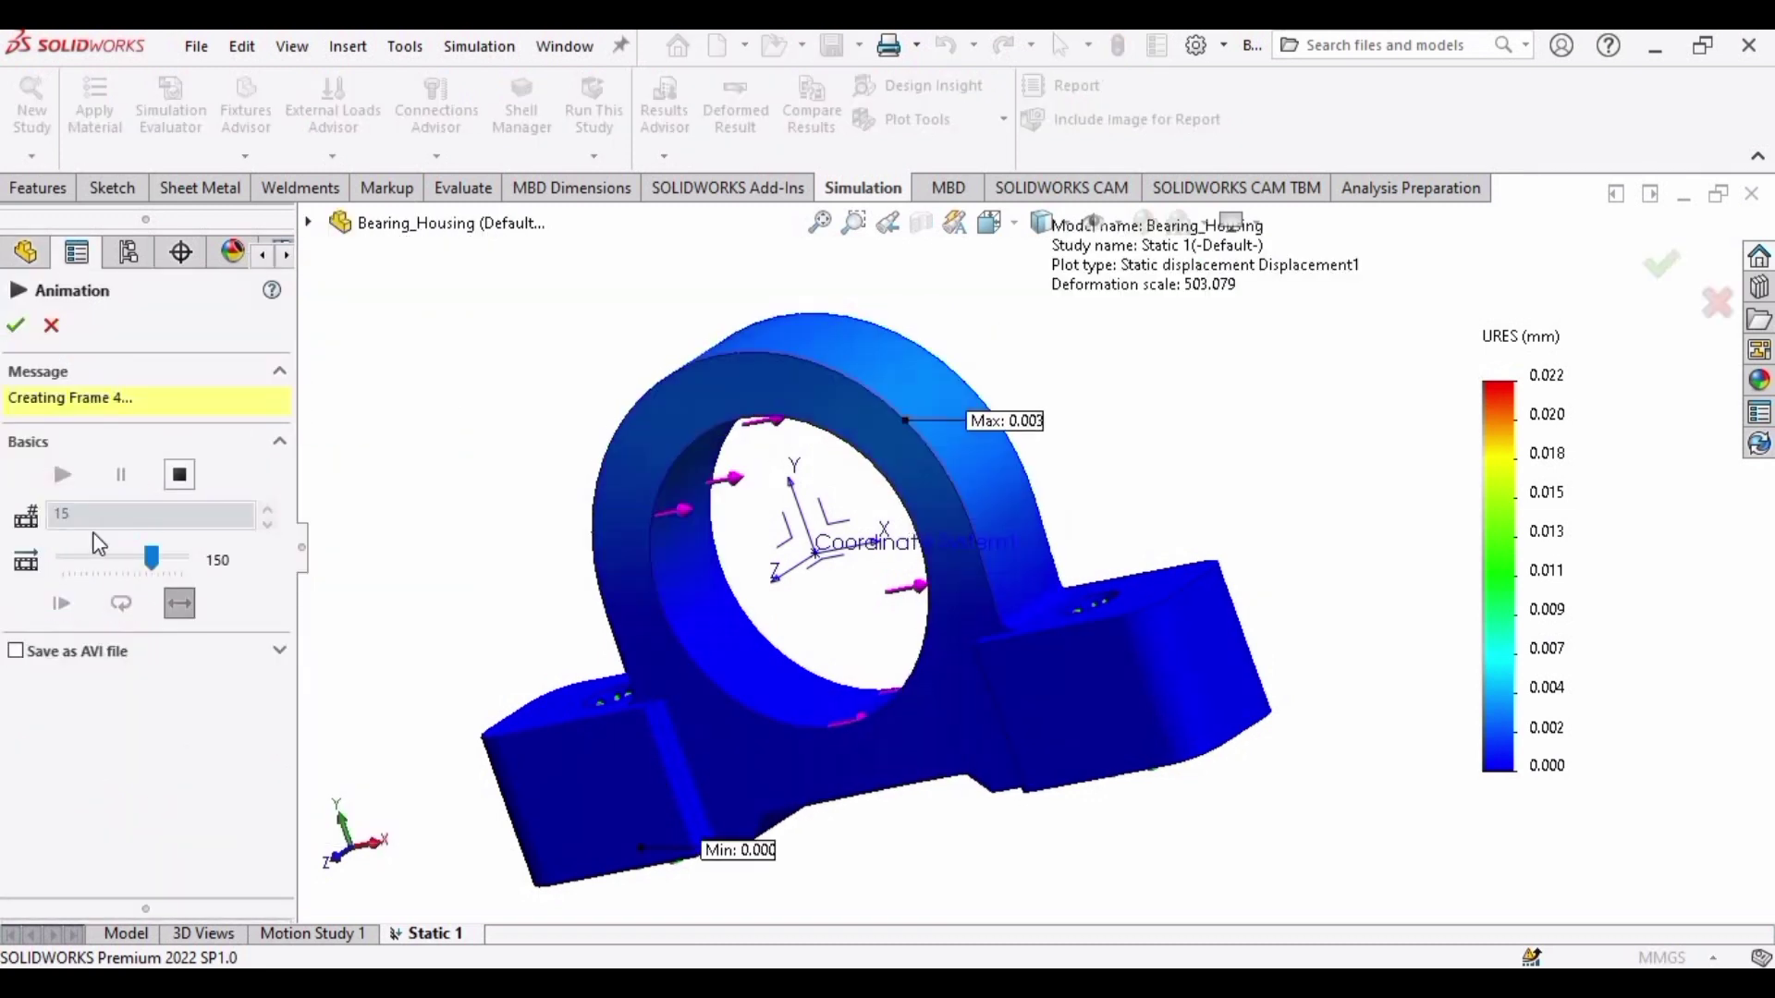
scroll(940, 462, "down", 5)
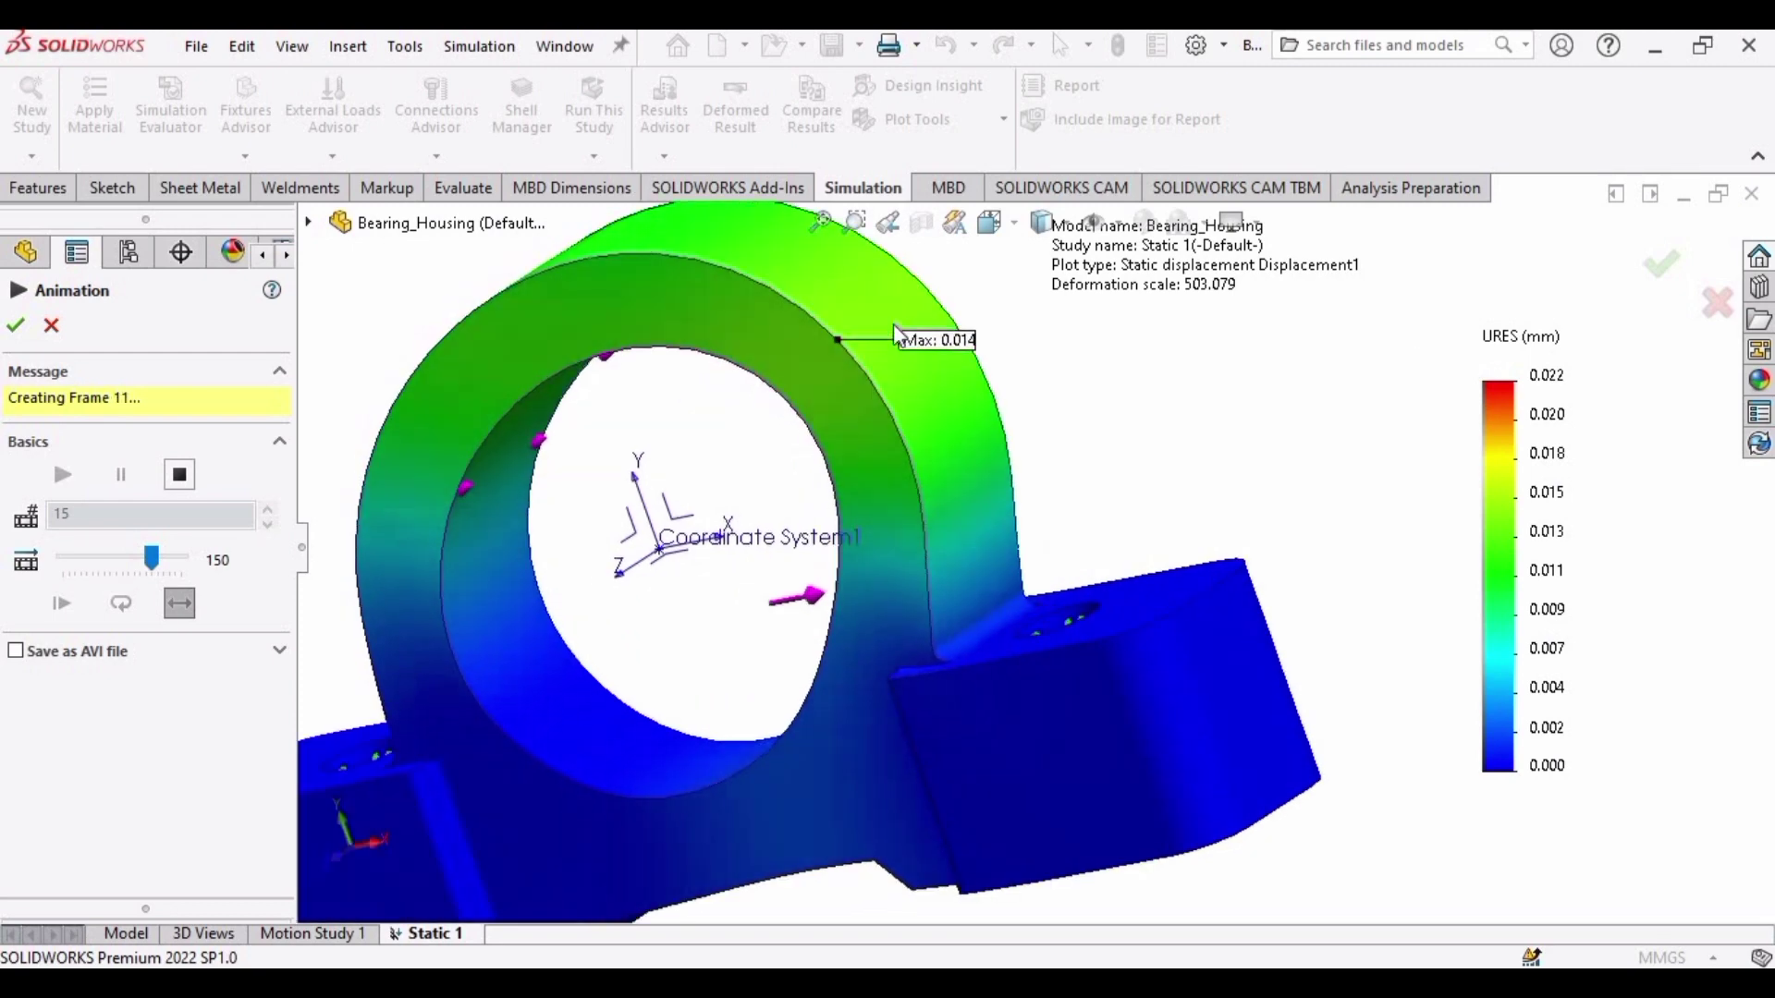
scroll(775, 324, "down", 2)
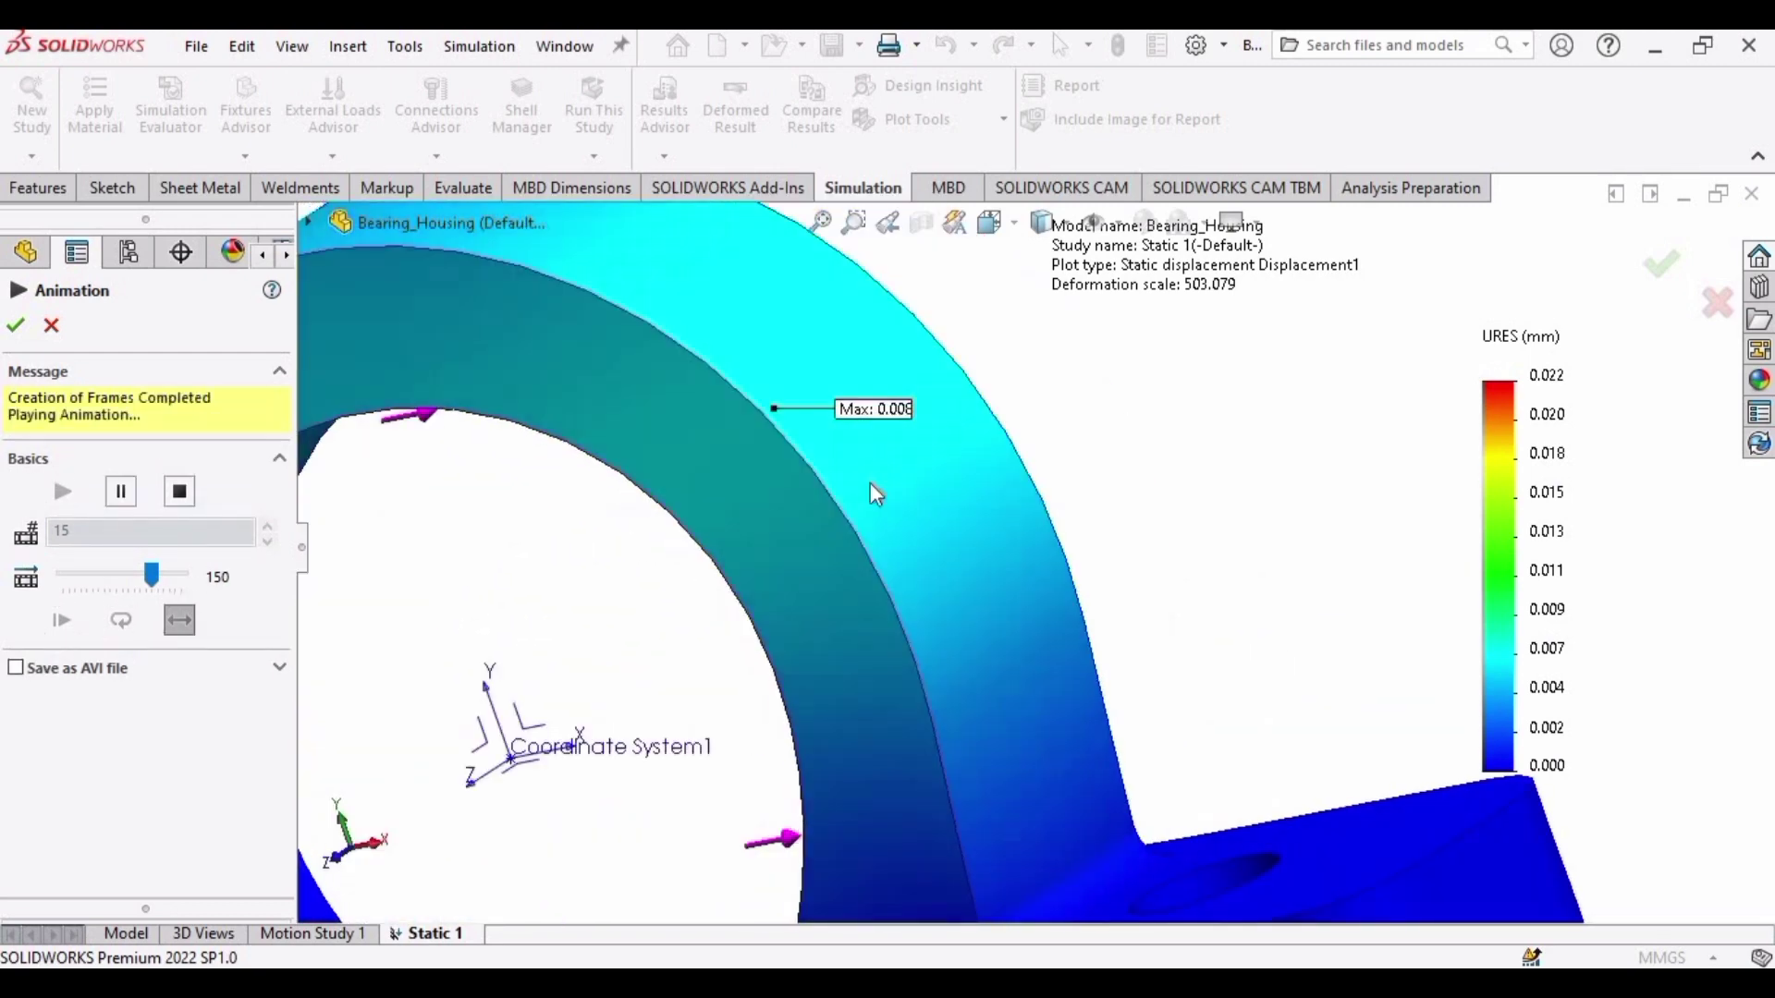
scroll(872, 488, "up", 6)
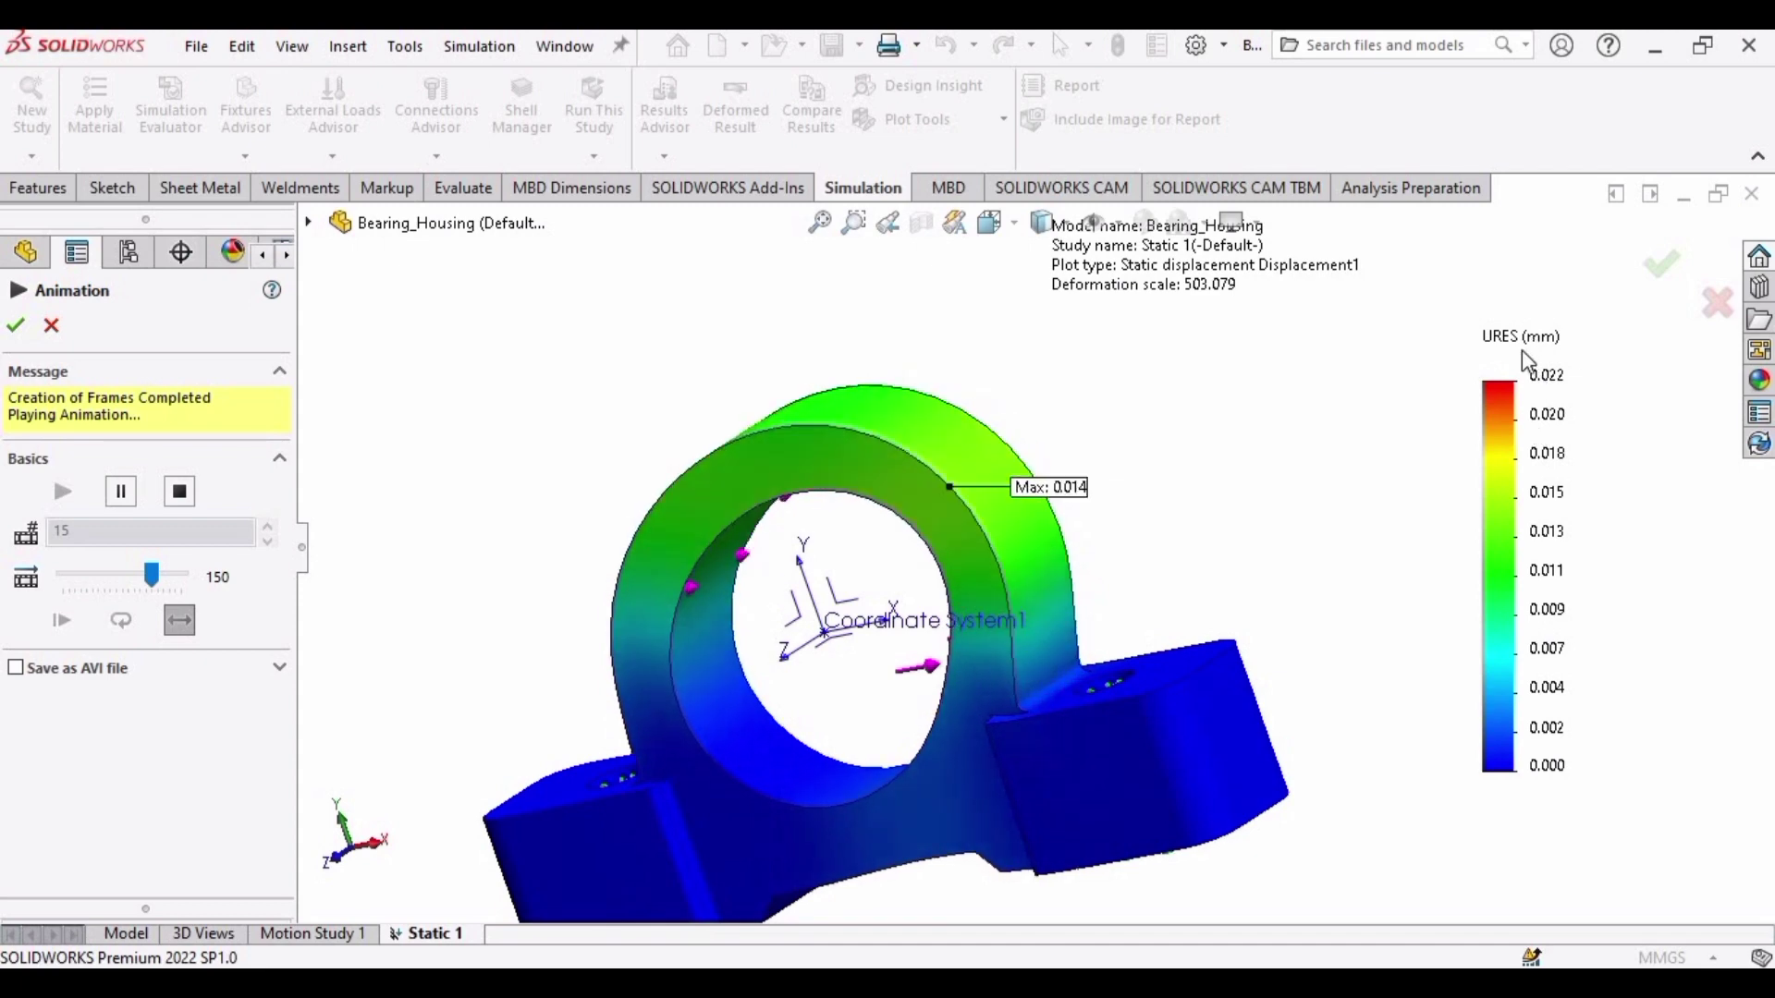
left_click(15, 328)
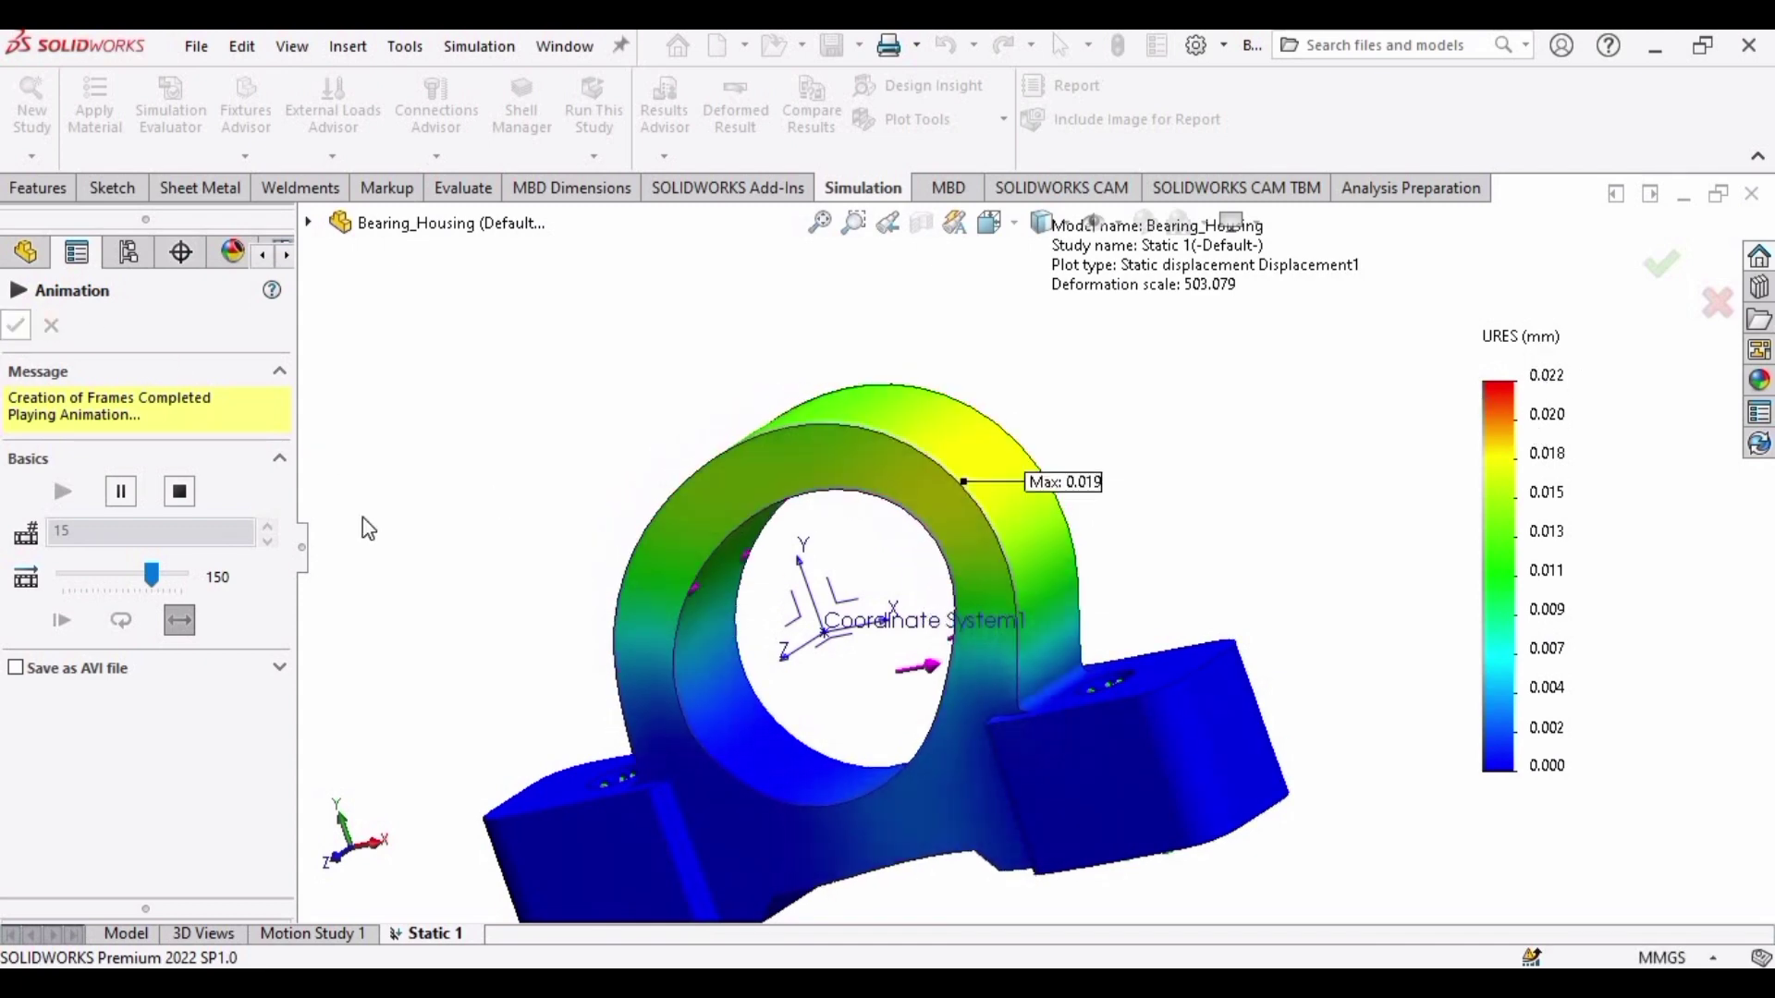
Turn on the minimum and maximum annotations for the equivalent strain plot and set its legend's number format to floating
right_click(185, 876)
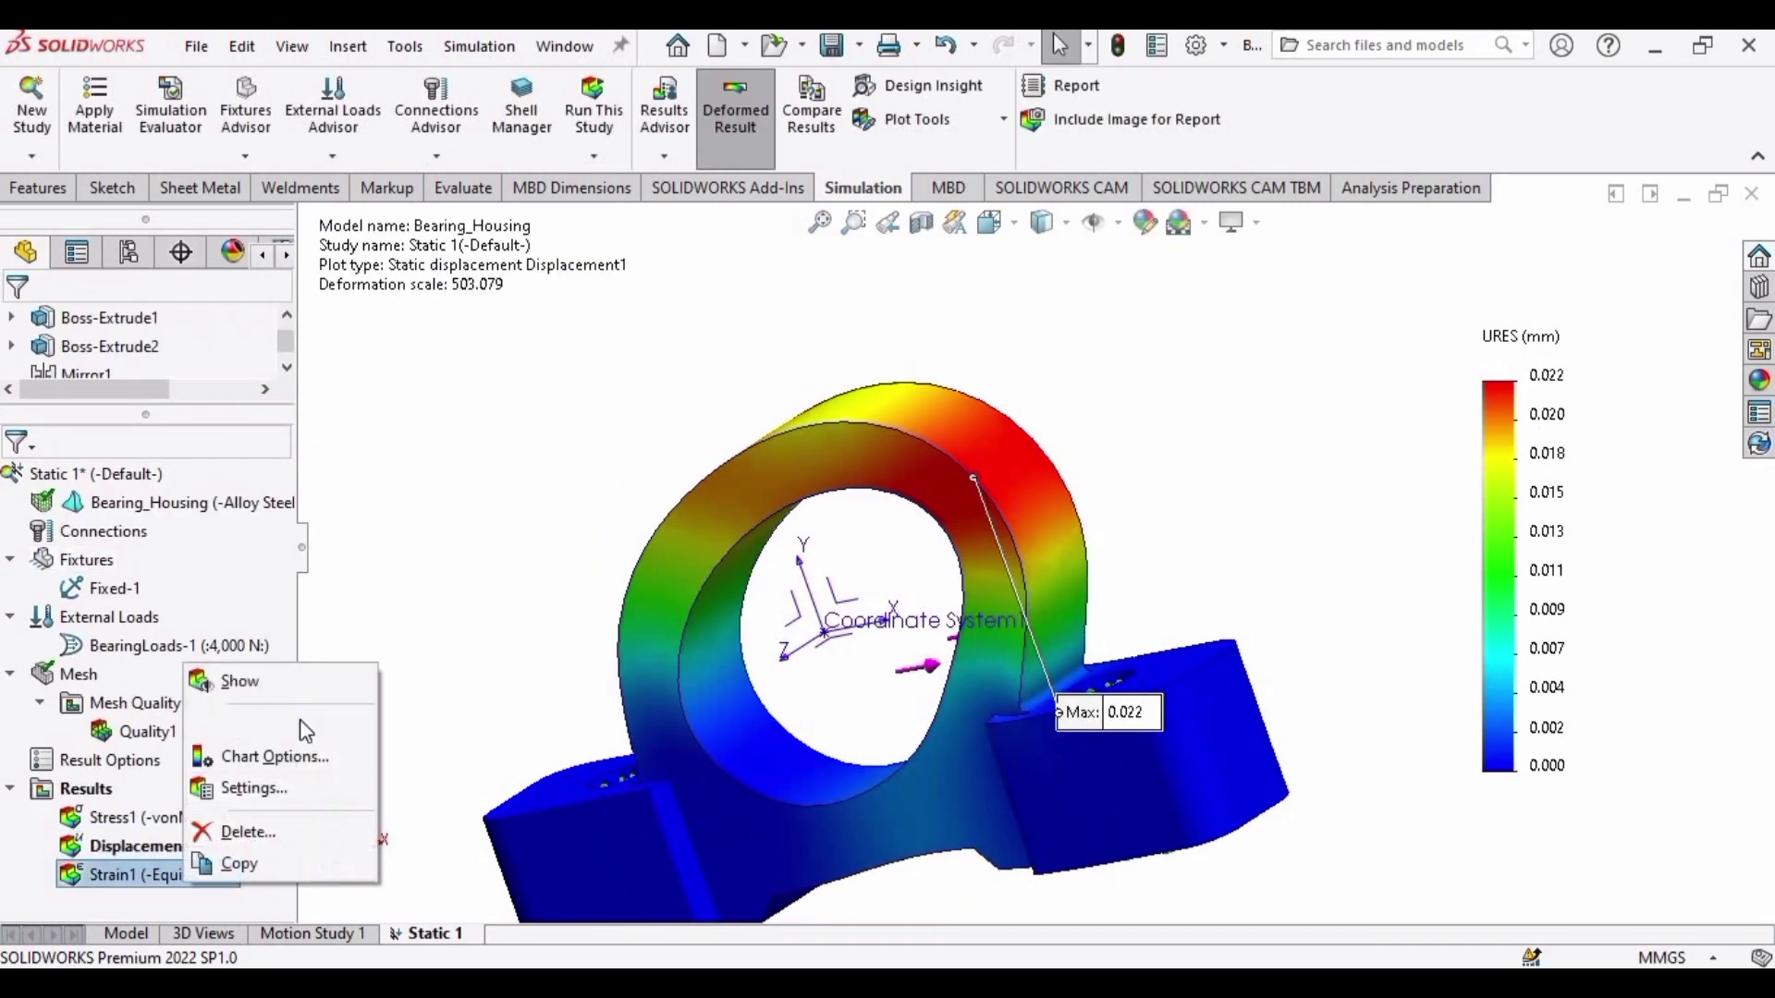
left_click(252, 796)
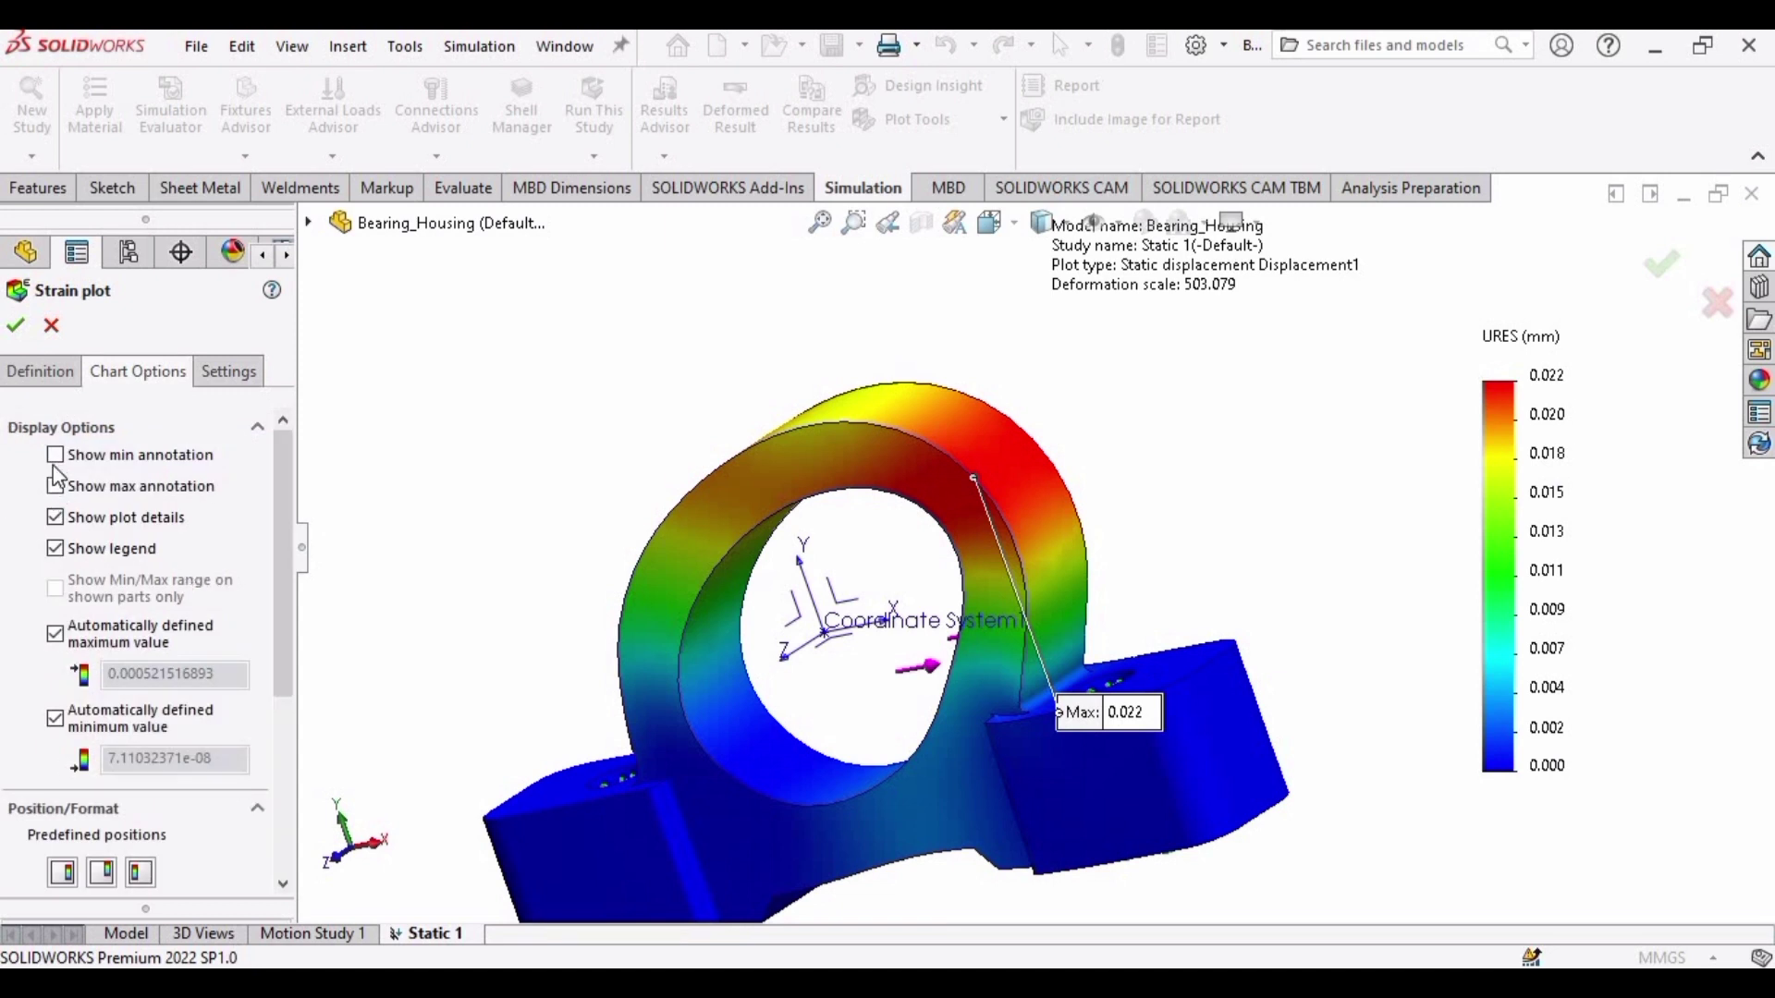
left_click_drag(275, 478, 275, 653)
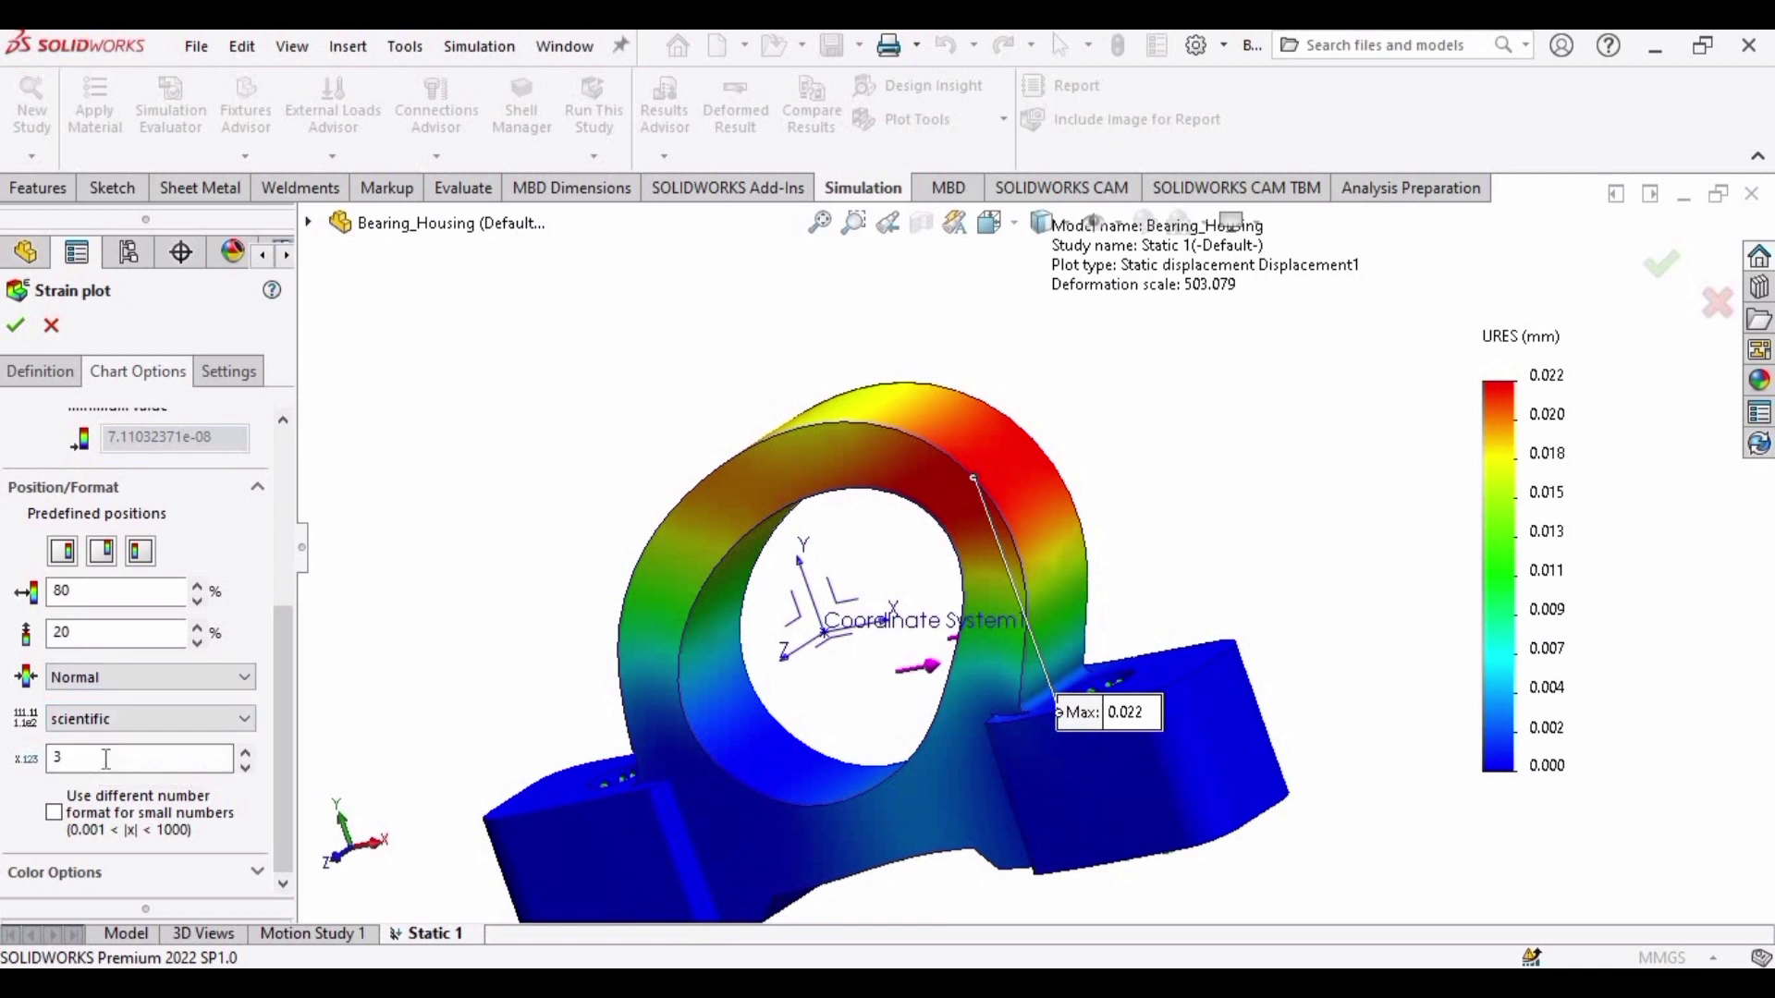
left_click(136, 727)
left_click(83, 754)
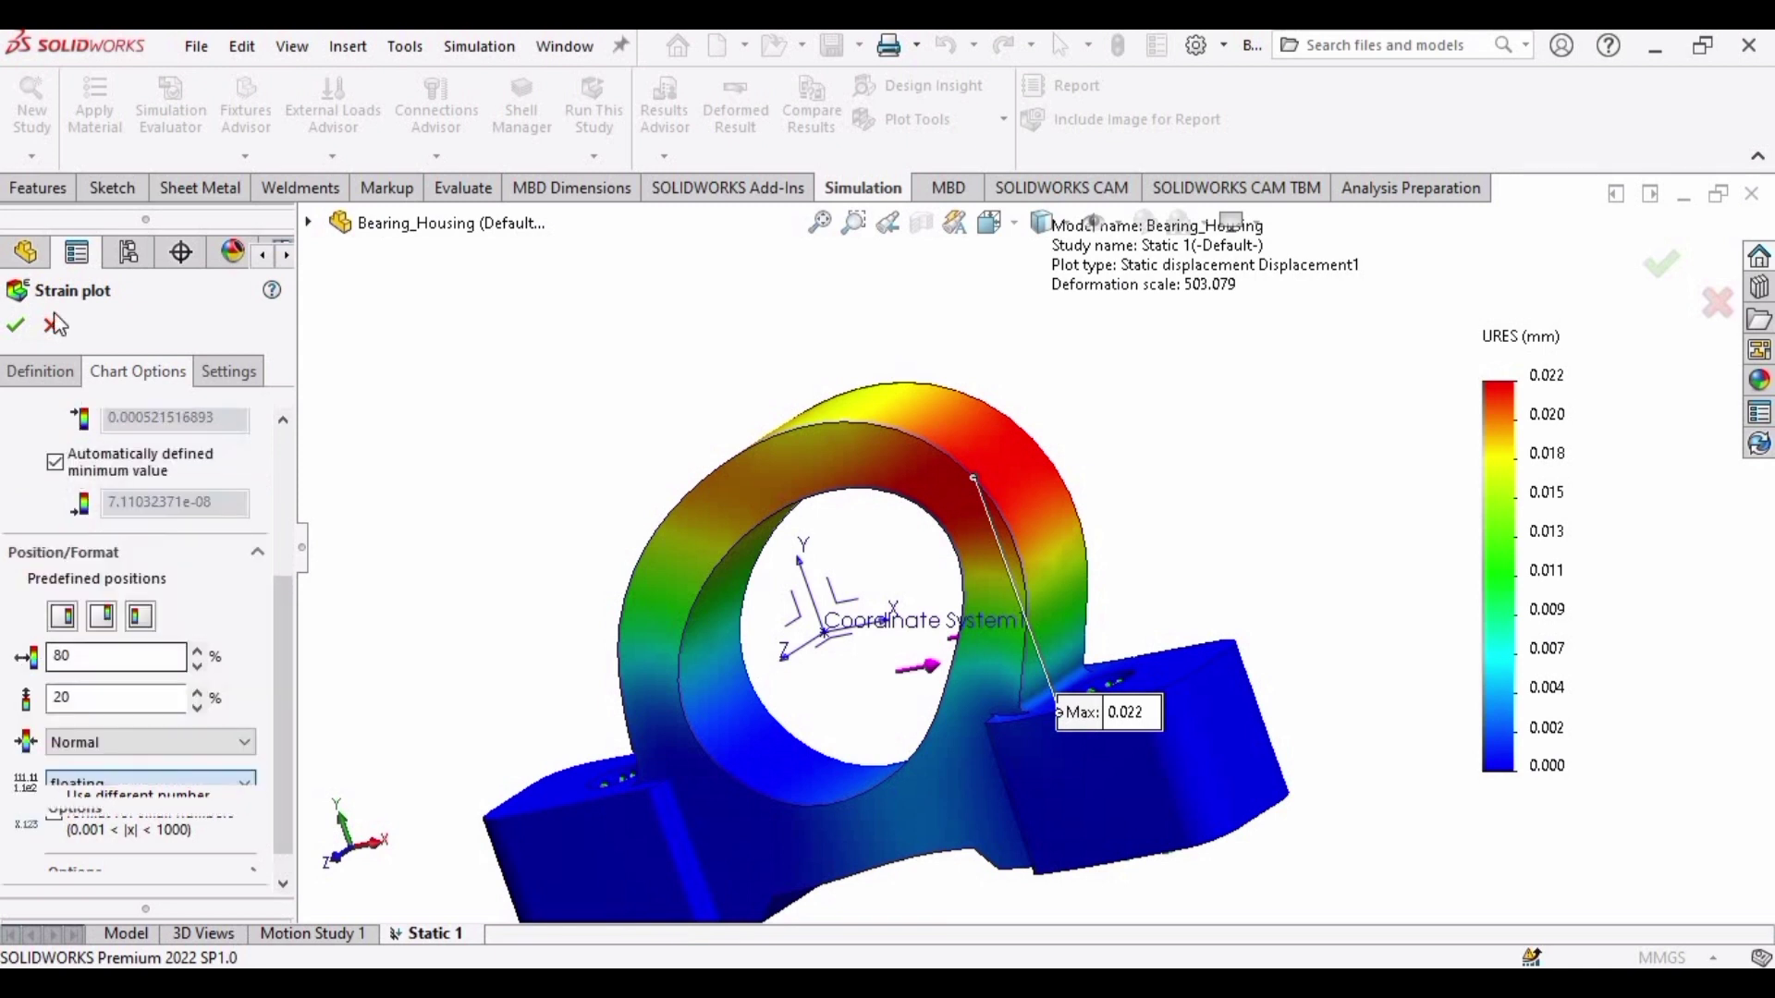
left_click(35, 375)
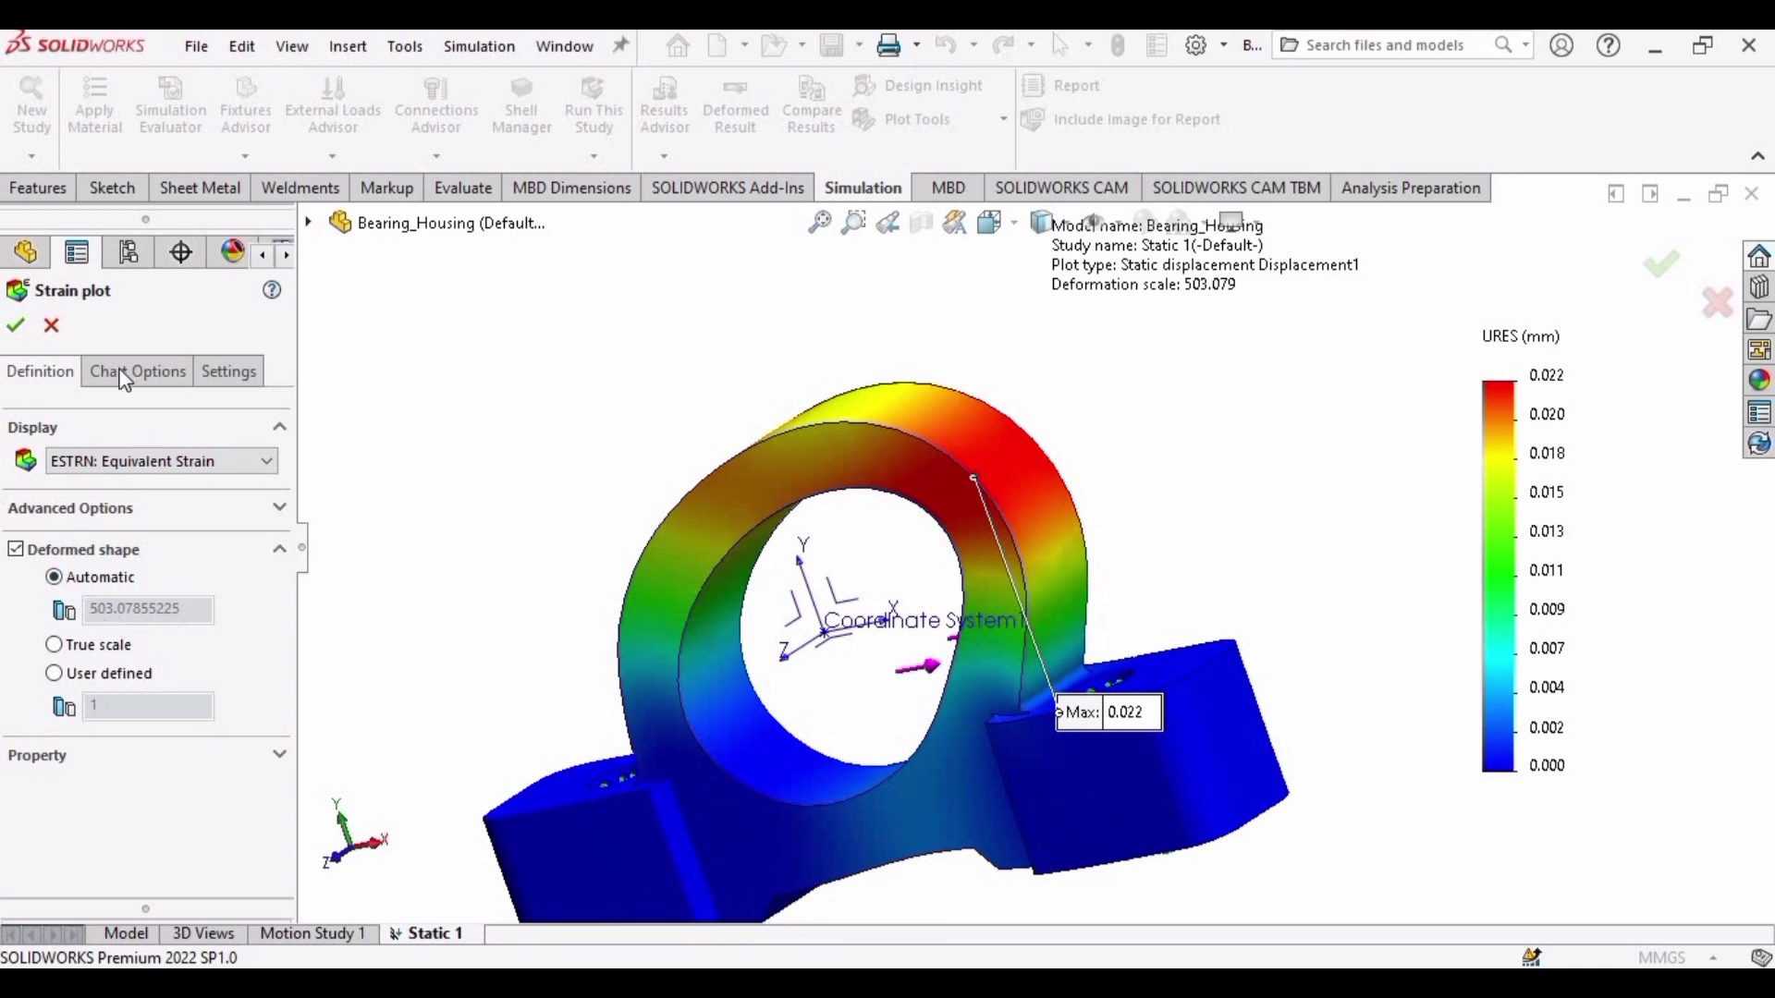
left_click(15, 325)
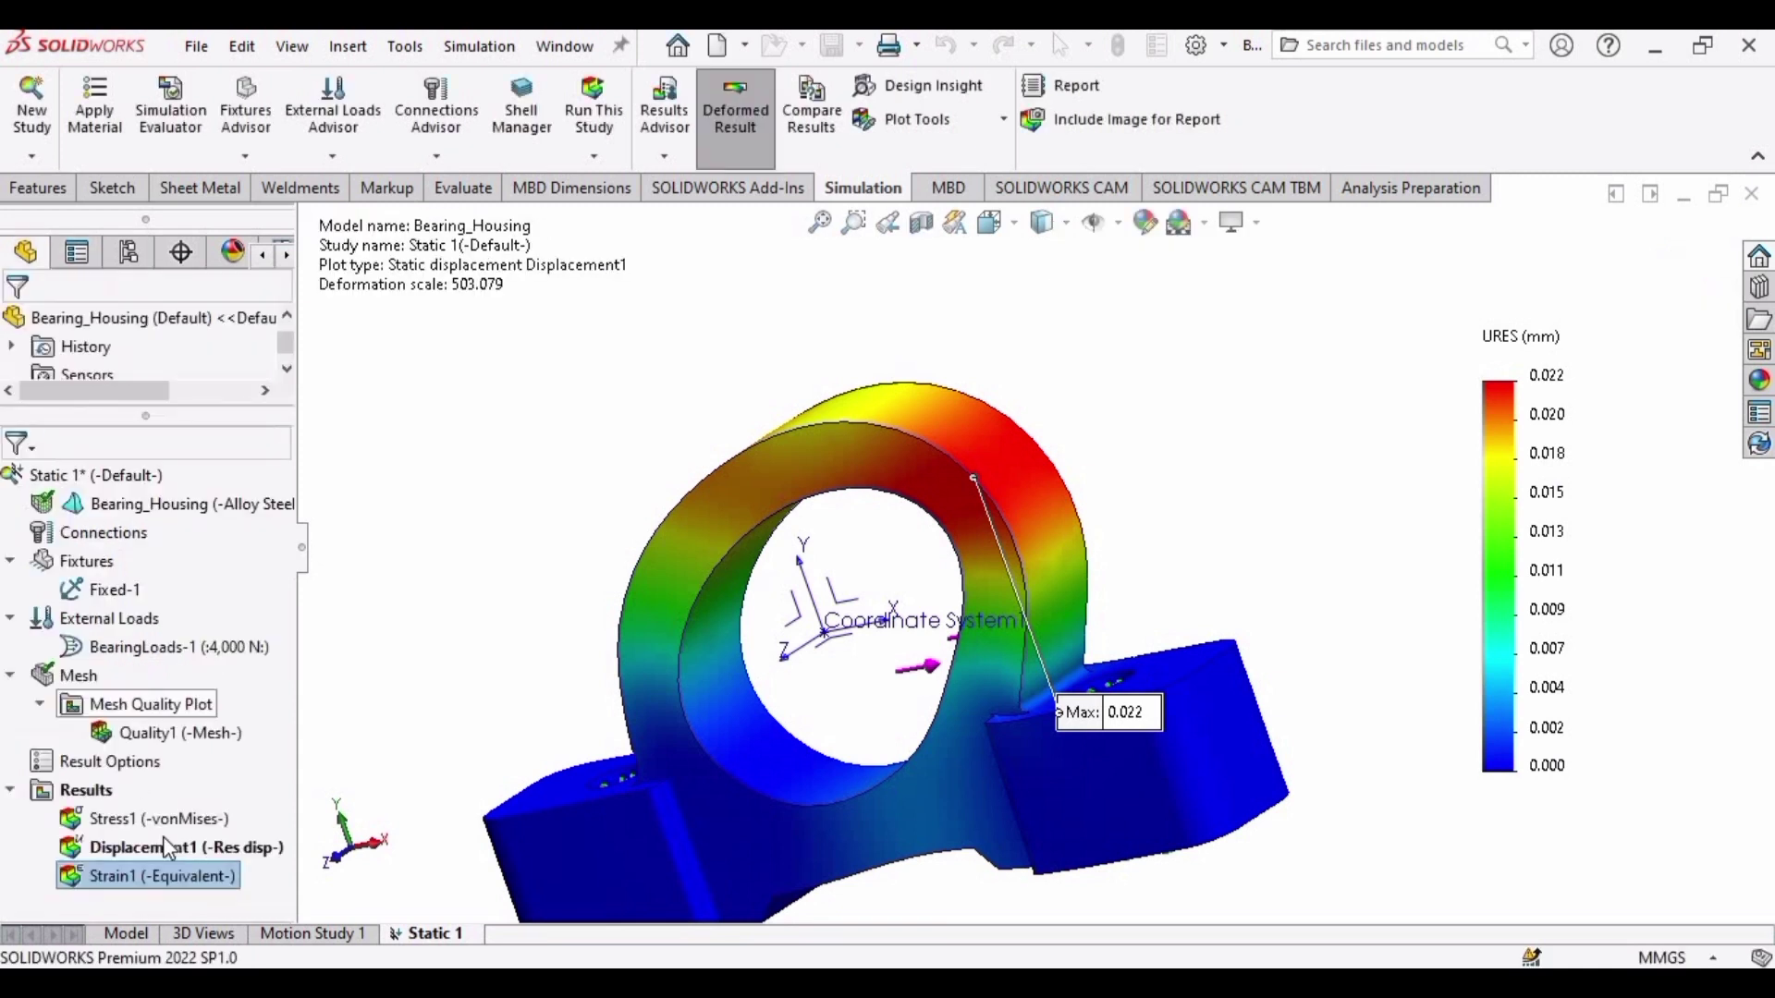
Display the equivalent strain plot and examine the strain distribution around the ring and its junction with the mounting foot
right_click(170, 879)
left_click(294, 700)
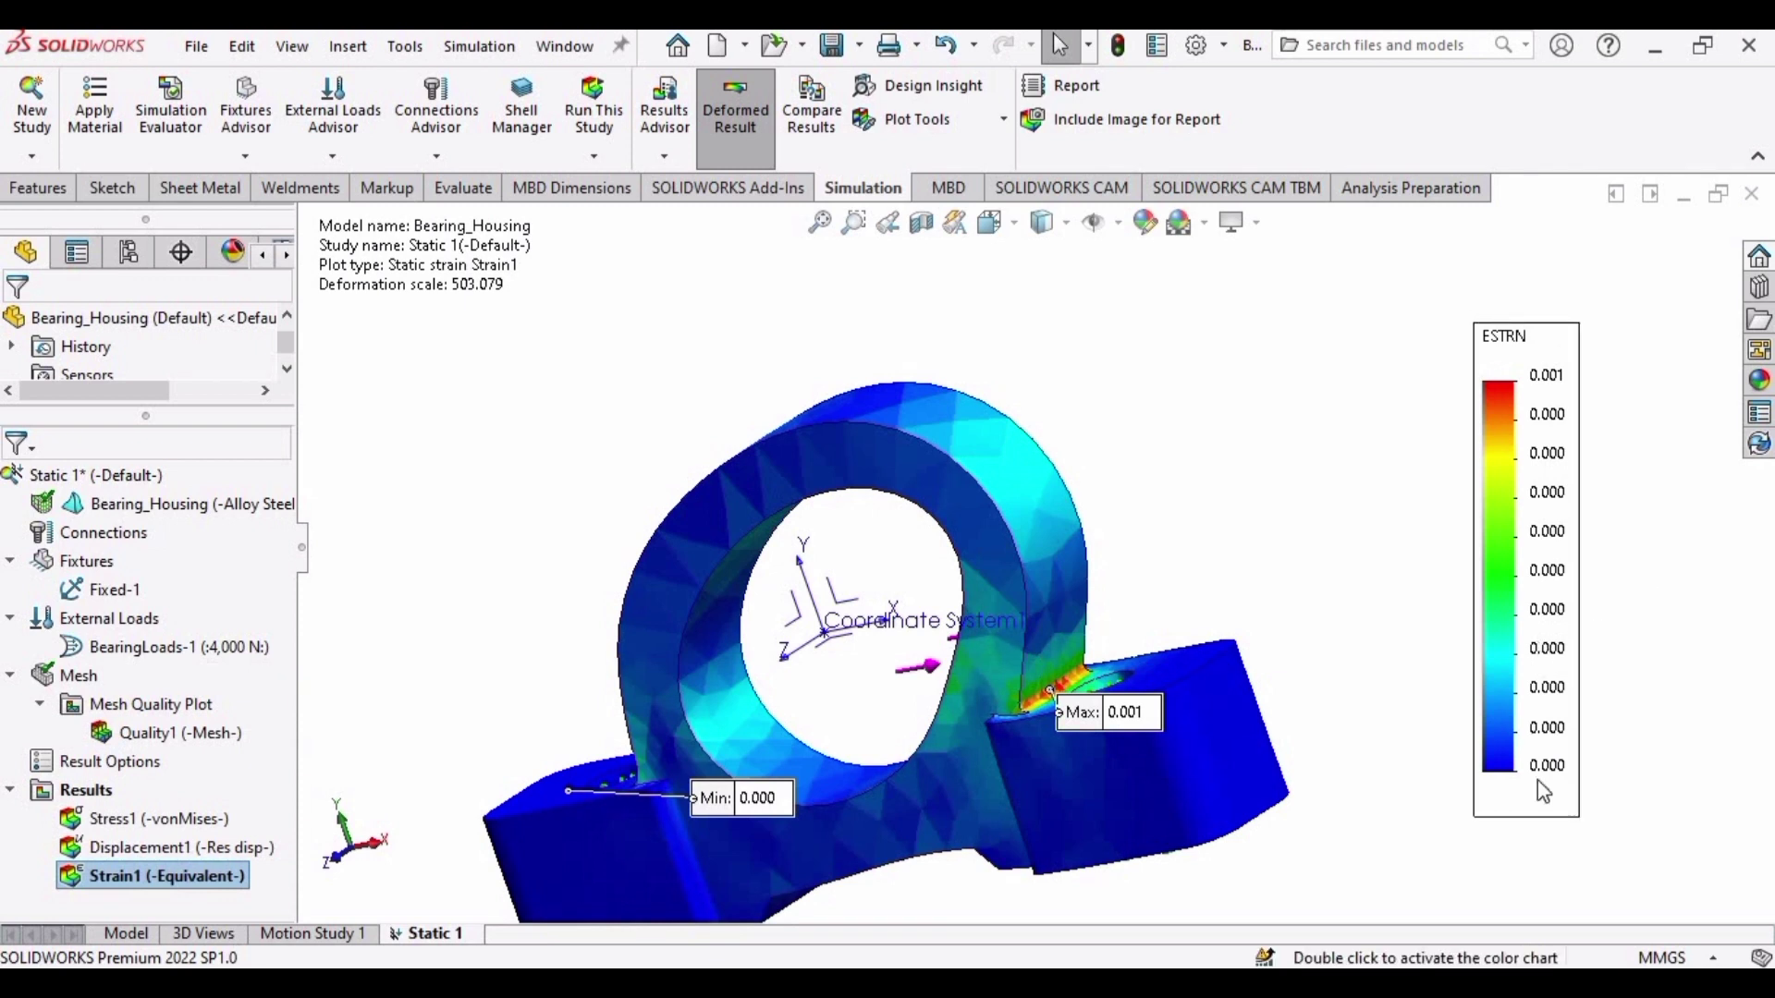
scroll(1553, 806, "down", 2)
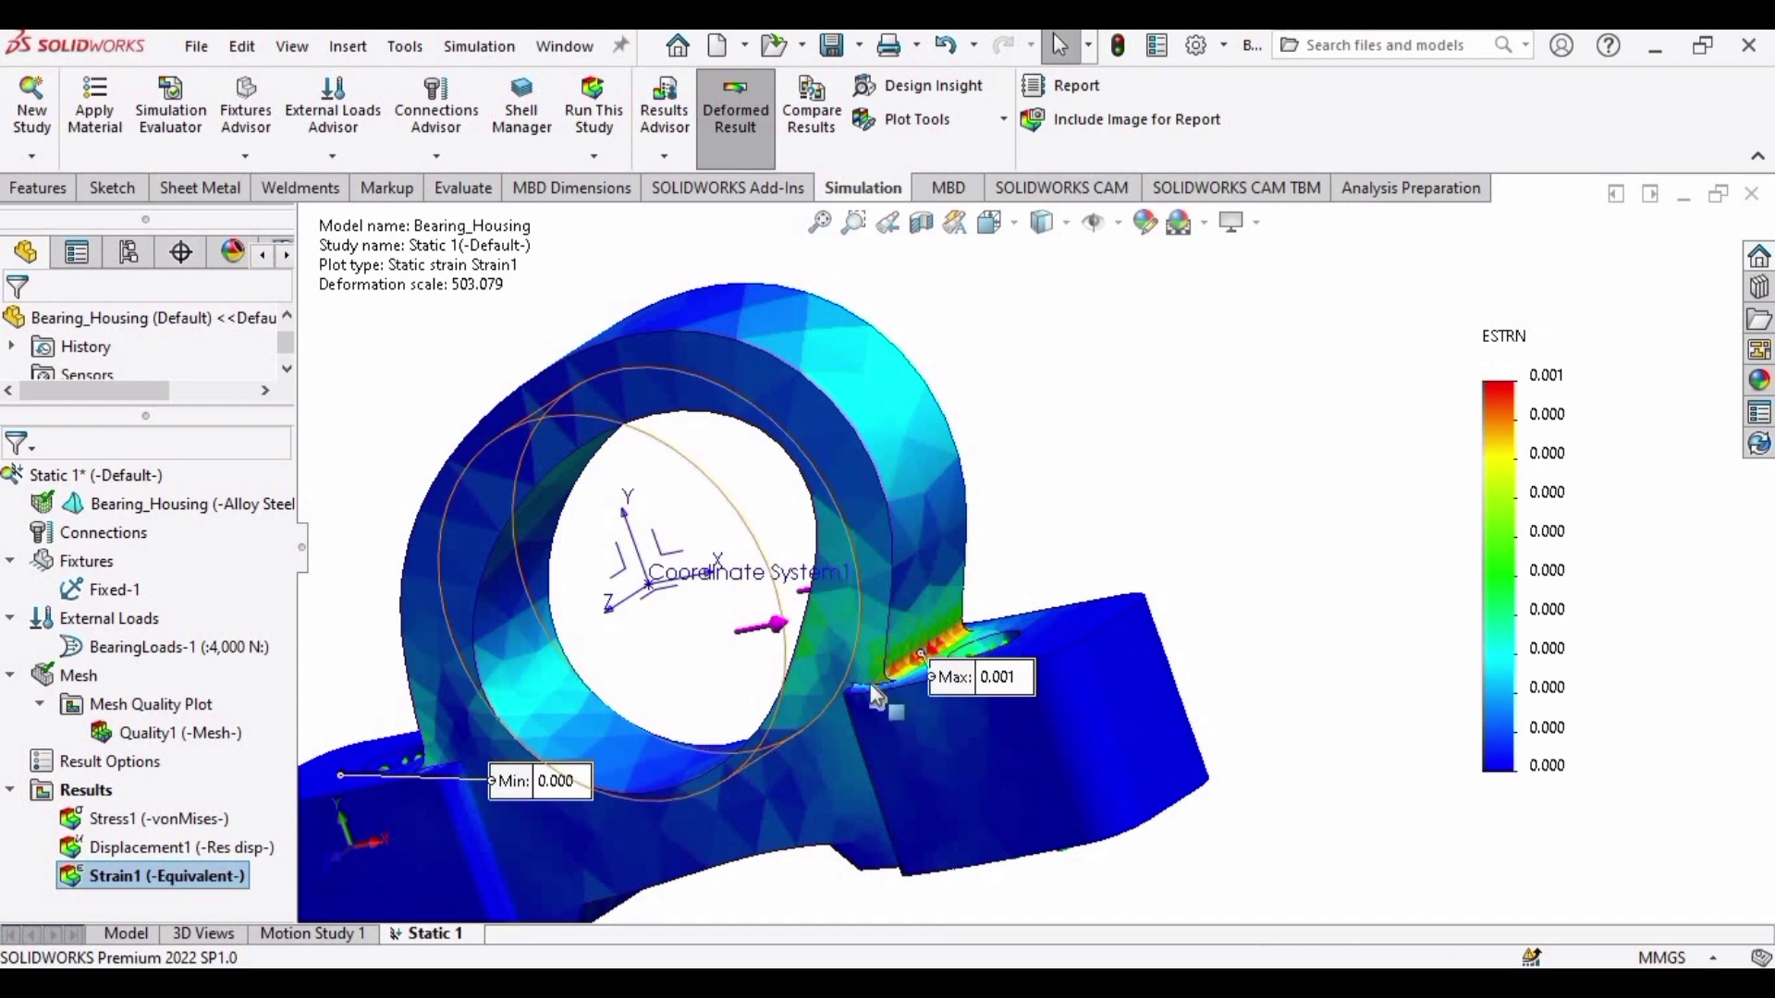
scroll(991, 610, "up", 2)
scroll(962, 630, "down", 2)
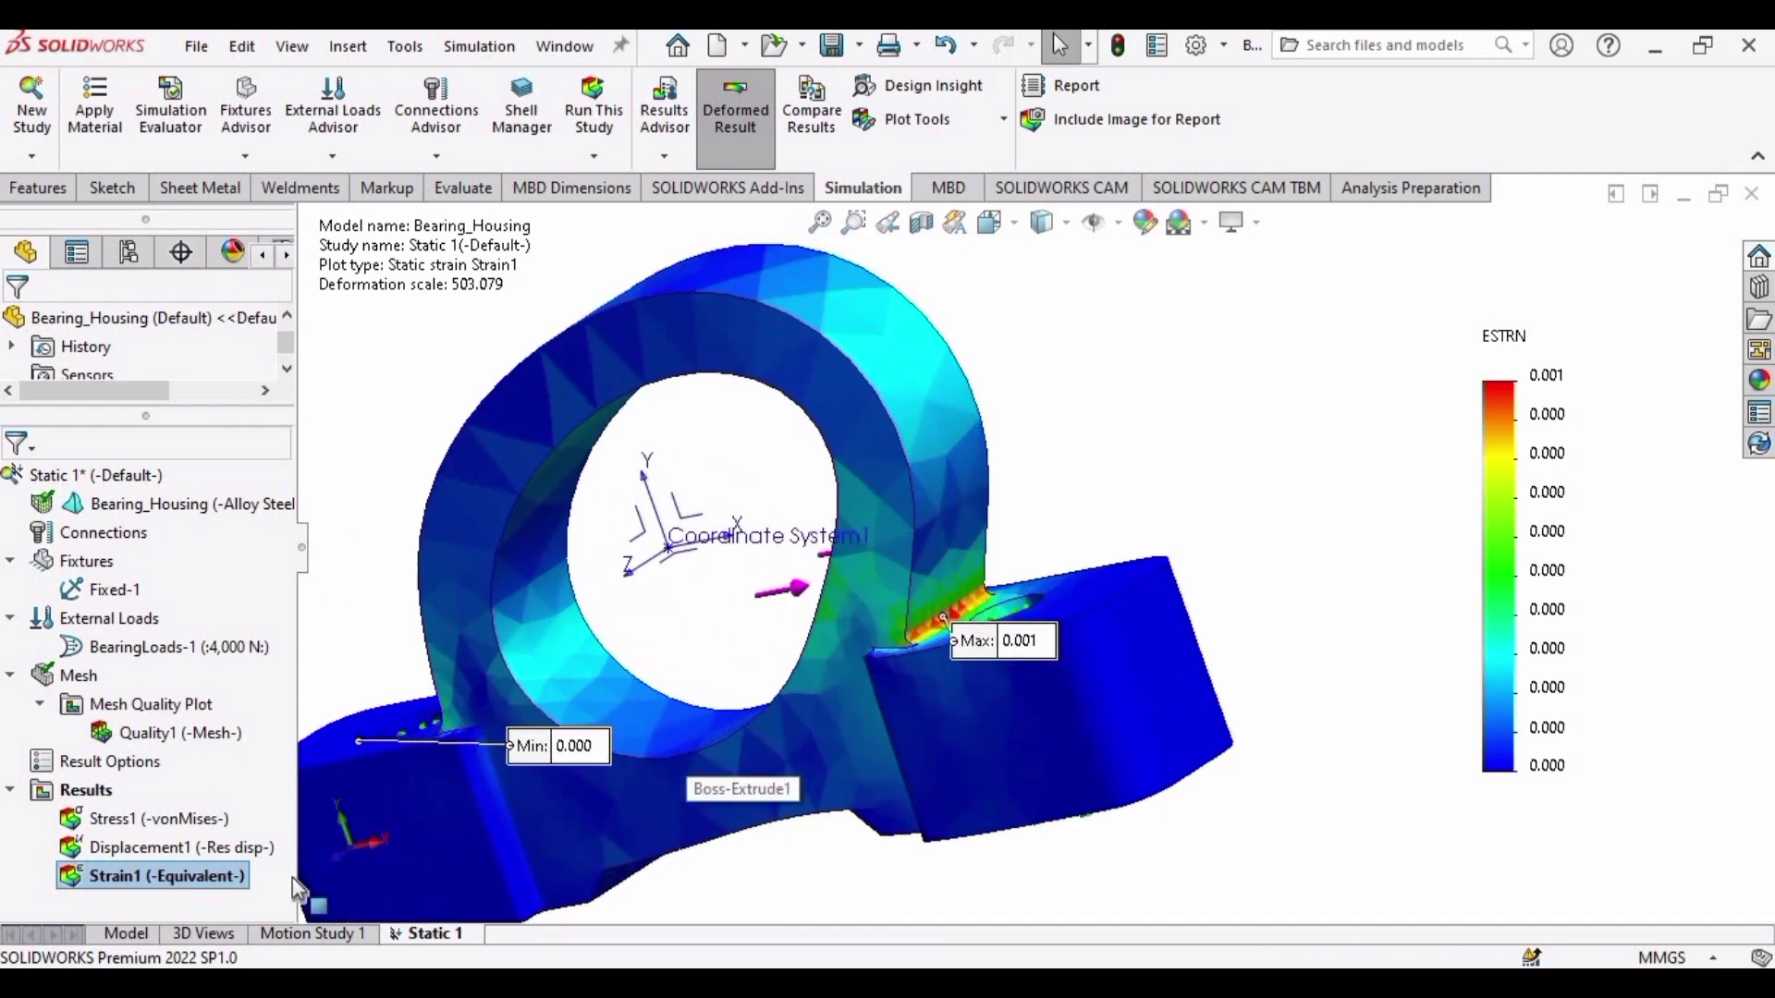
Animate the strain plot with 15 frames, examine the fillet between ring and foot from close up, and close the animation
right_click(159, 881)
left_click(211, 486)
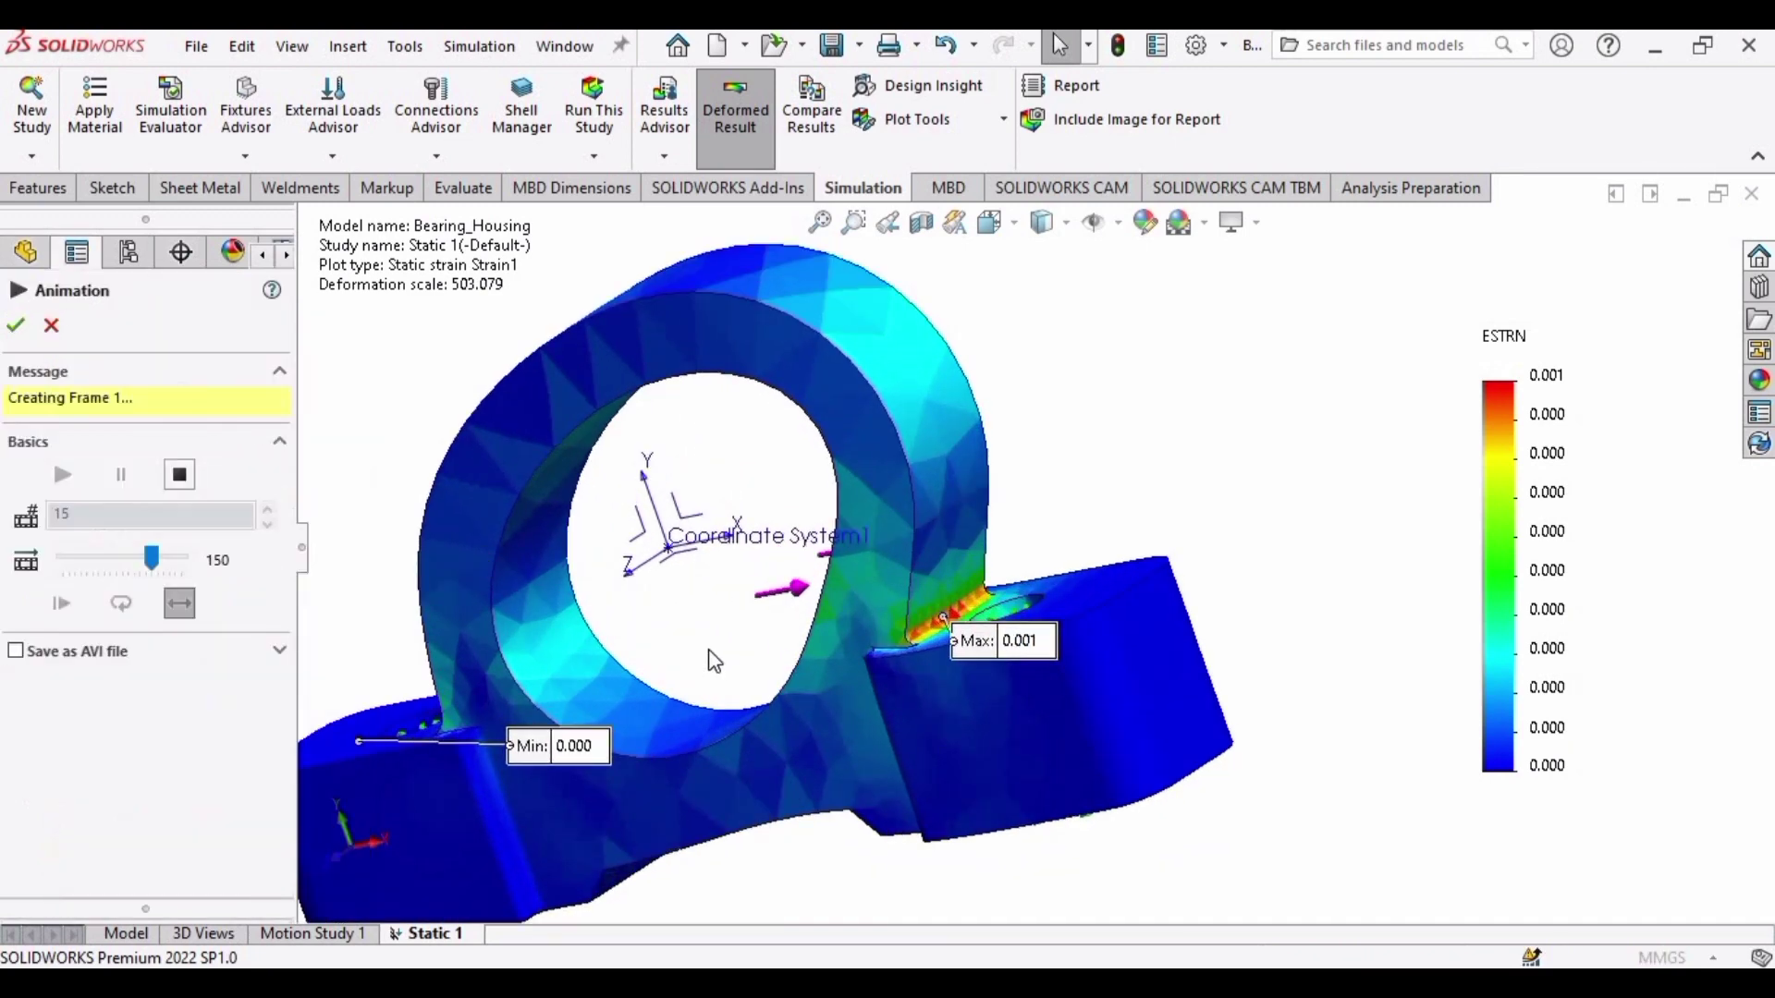
middle_click_drag(730, 673, 784, 628)
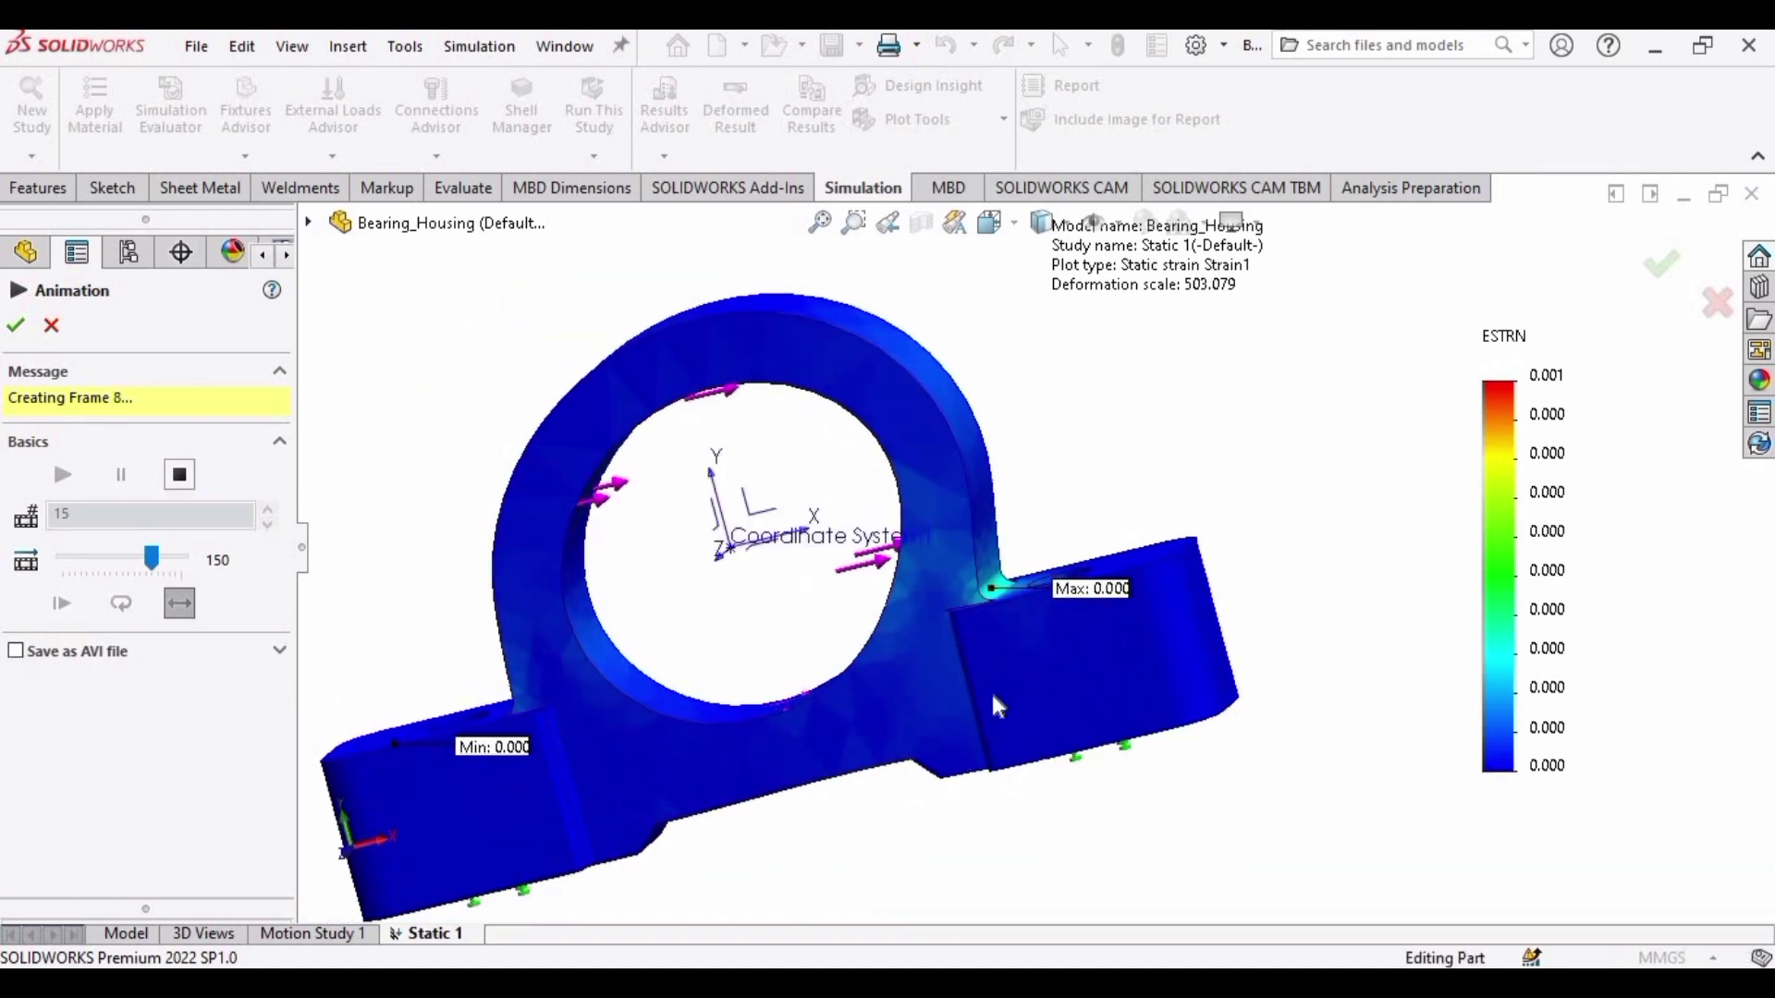
scroll(1012, 595, "up", 3)
scroll(1070, 622, "up", 5)
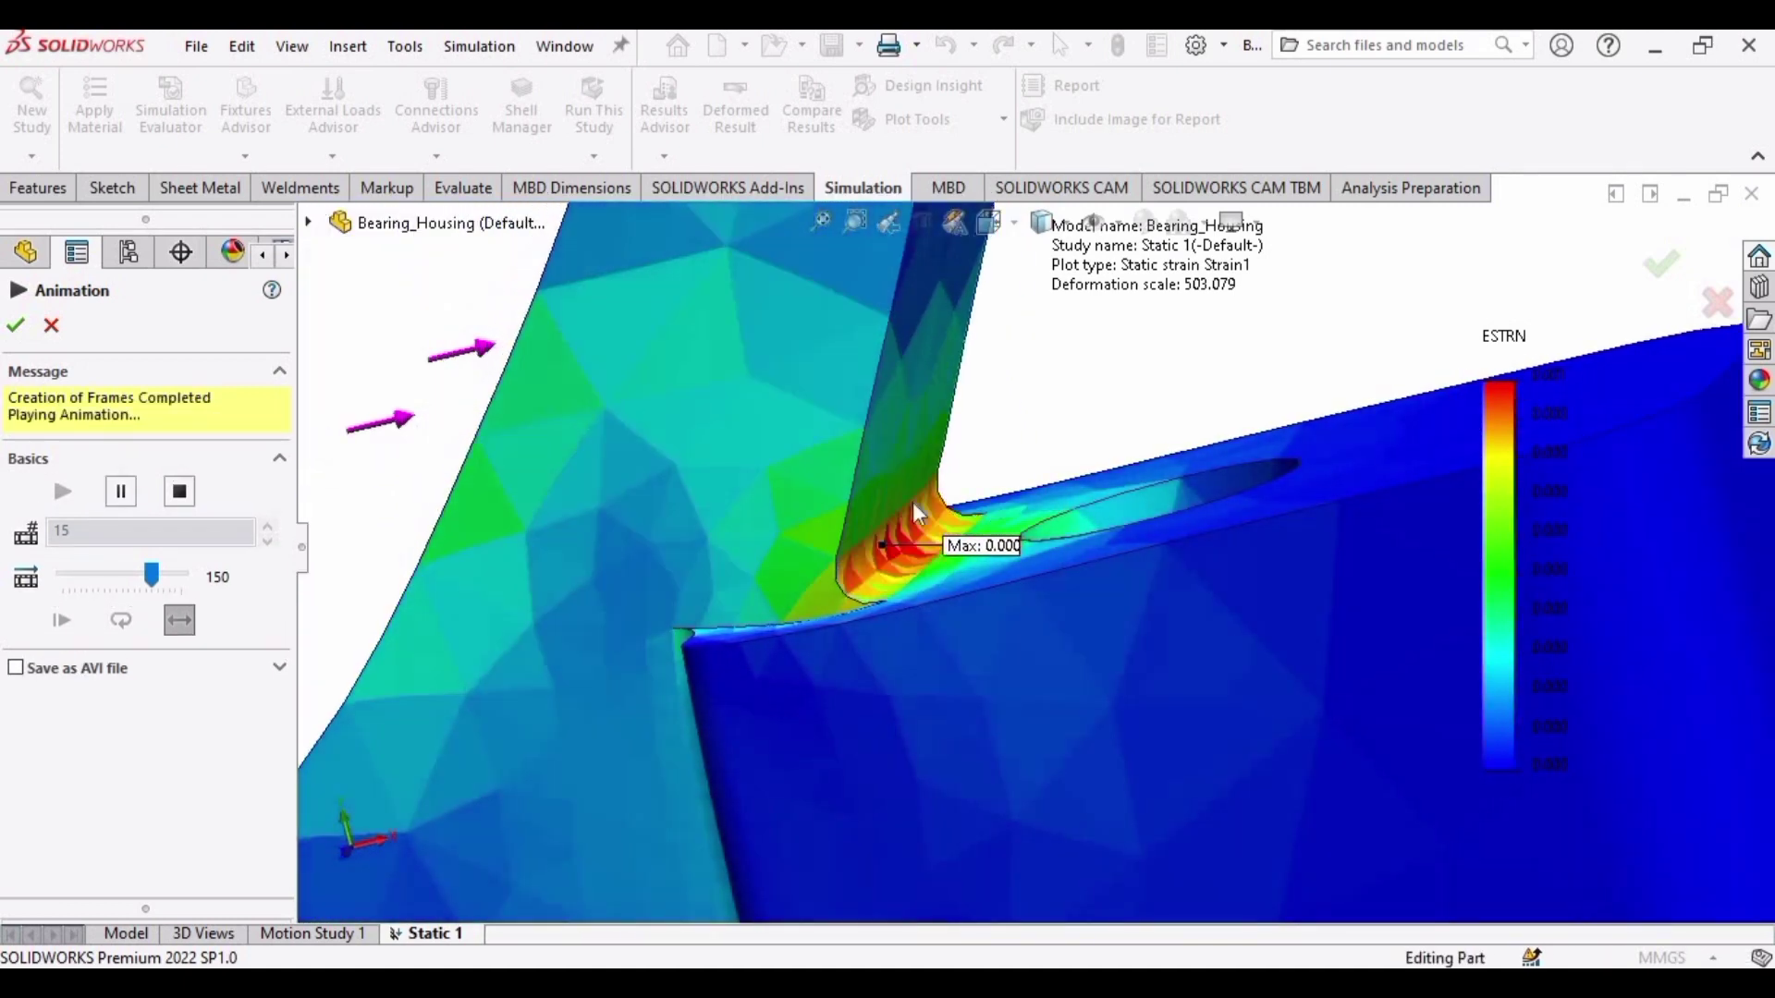
scroll(630, 746, "down", 8)
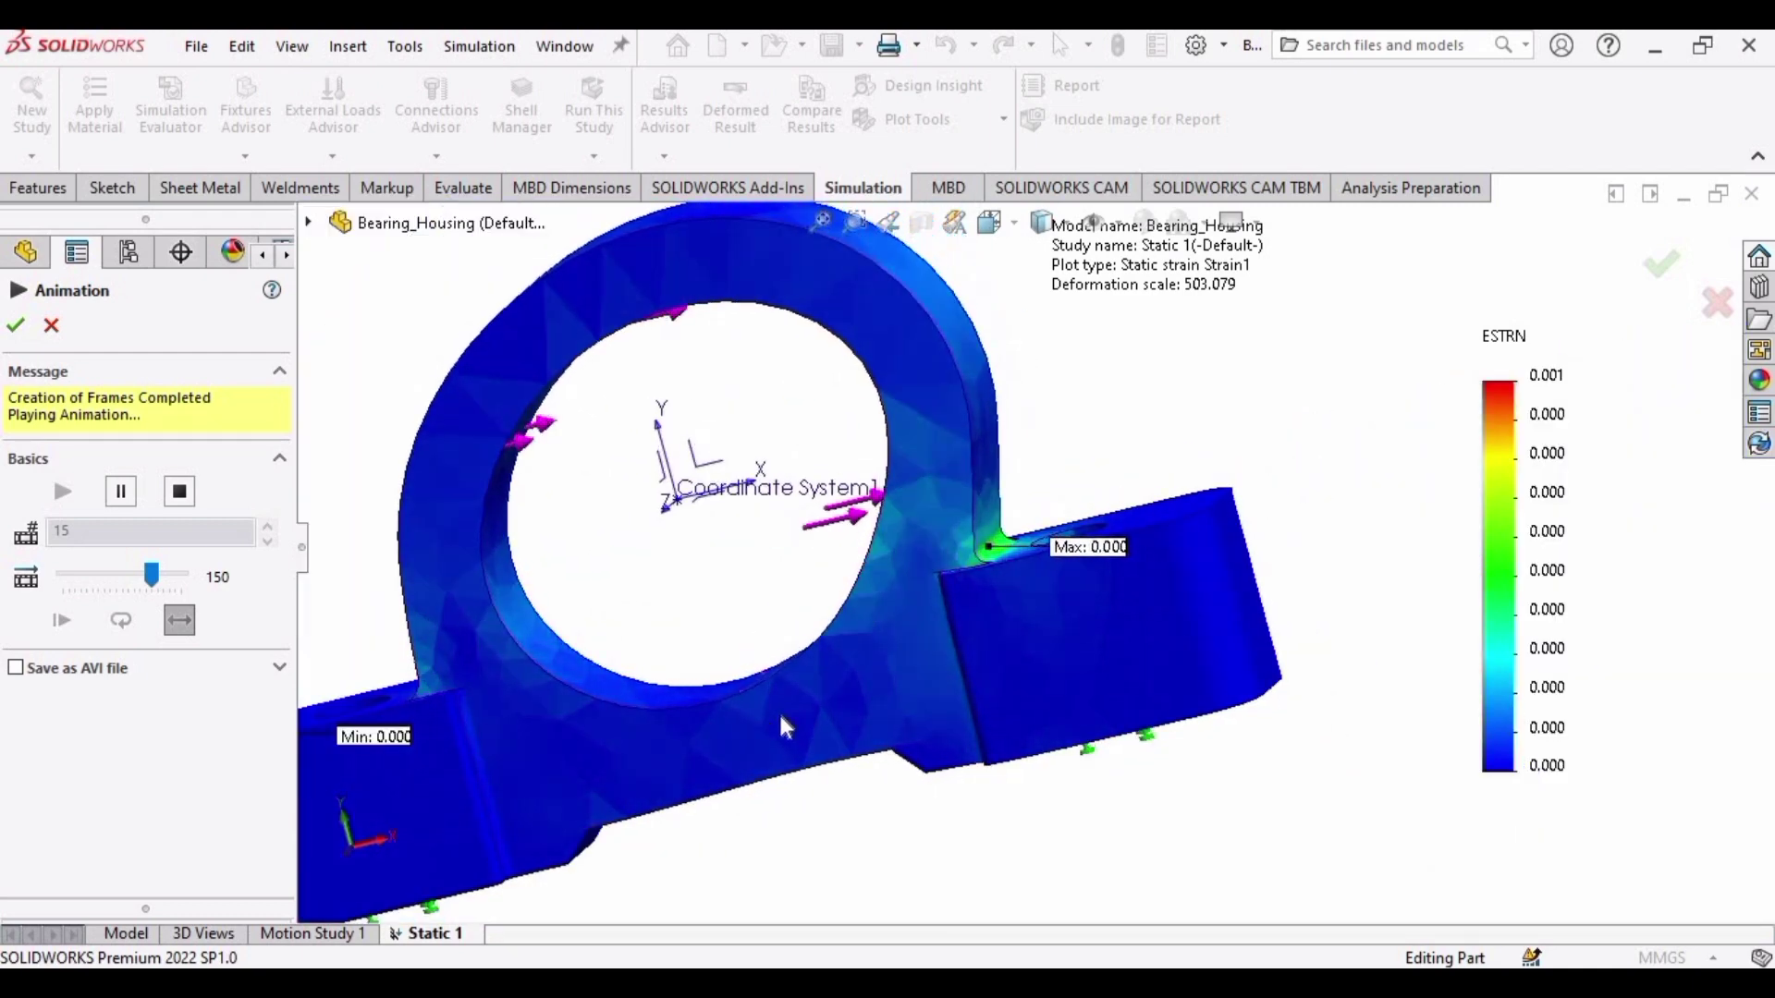
scroll(778, 712, "down", 2)
scroll(893, 525, "up", 6)
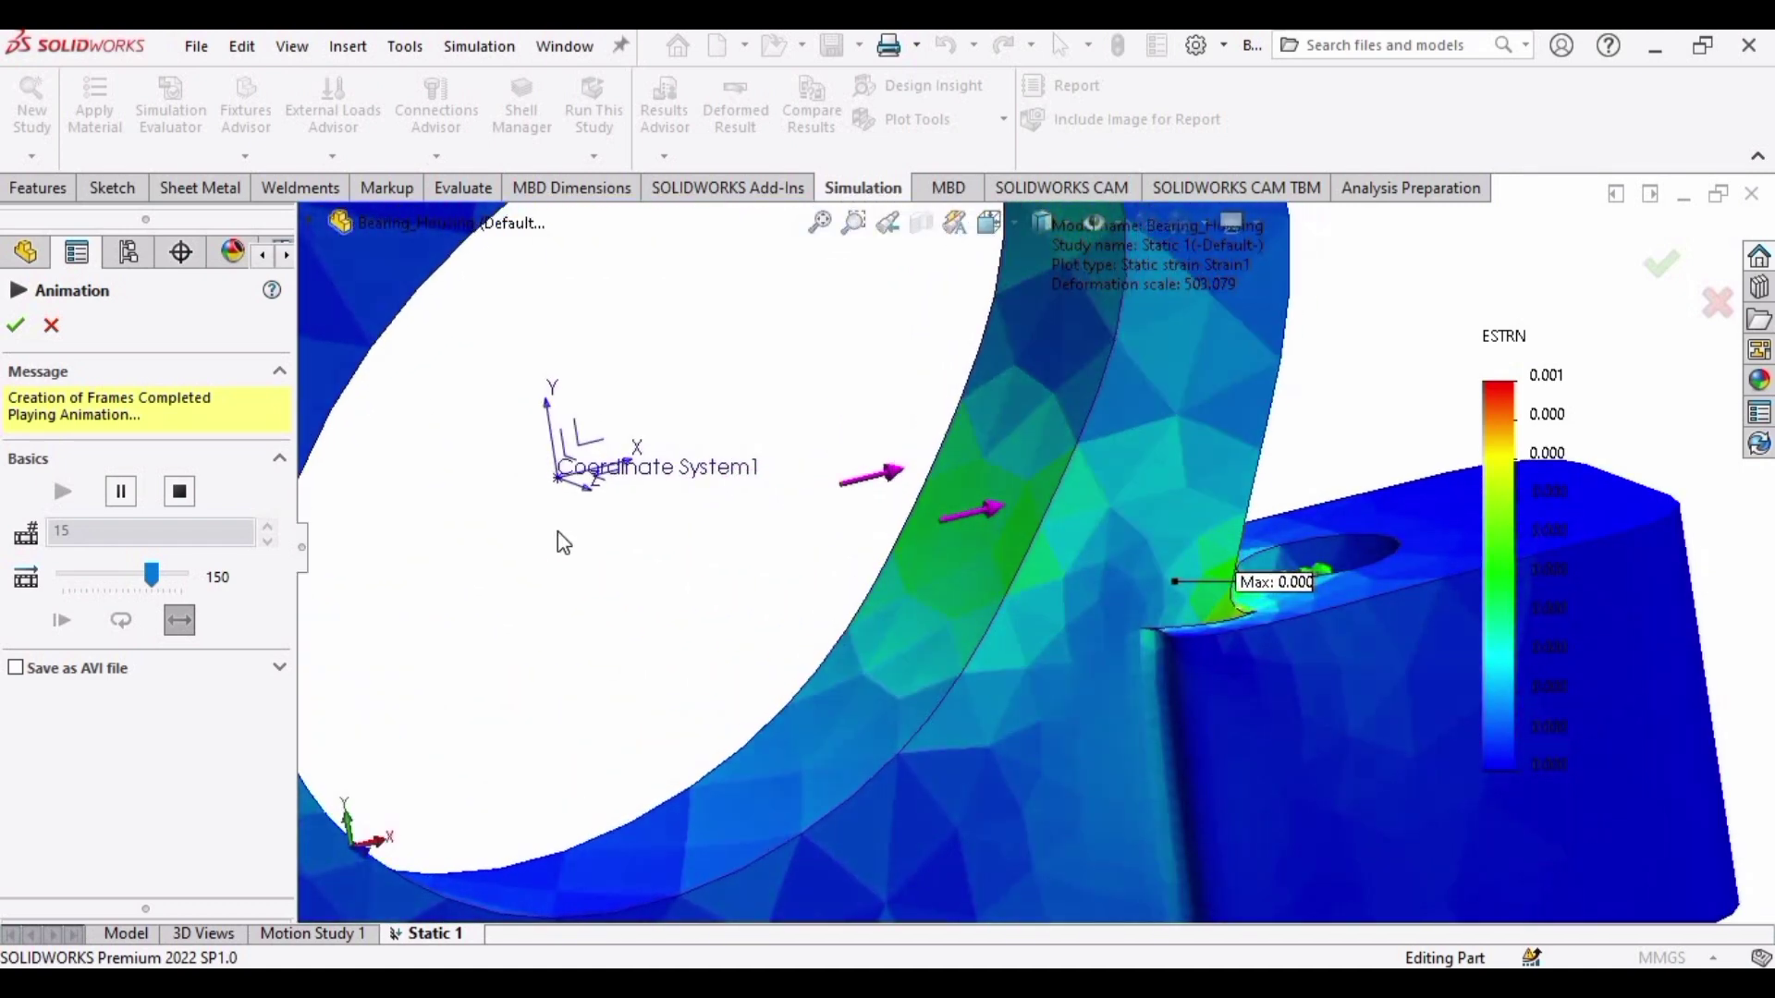
left_click(15, 327)
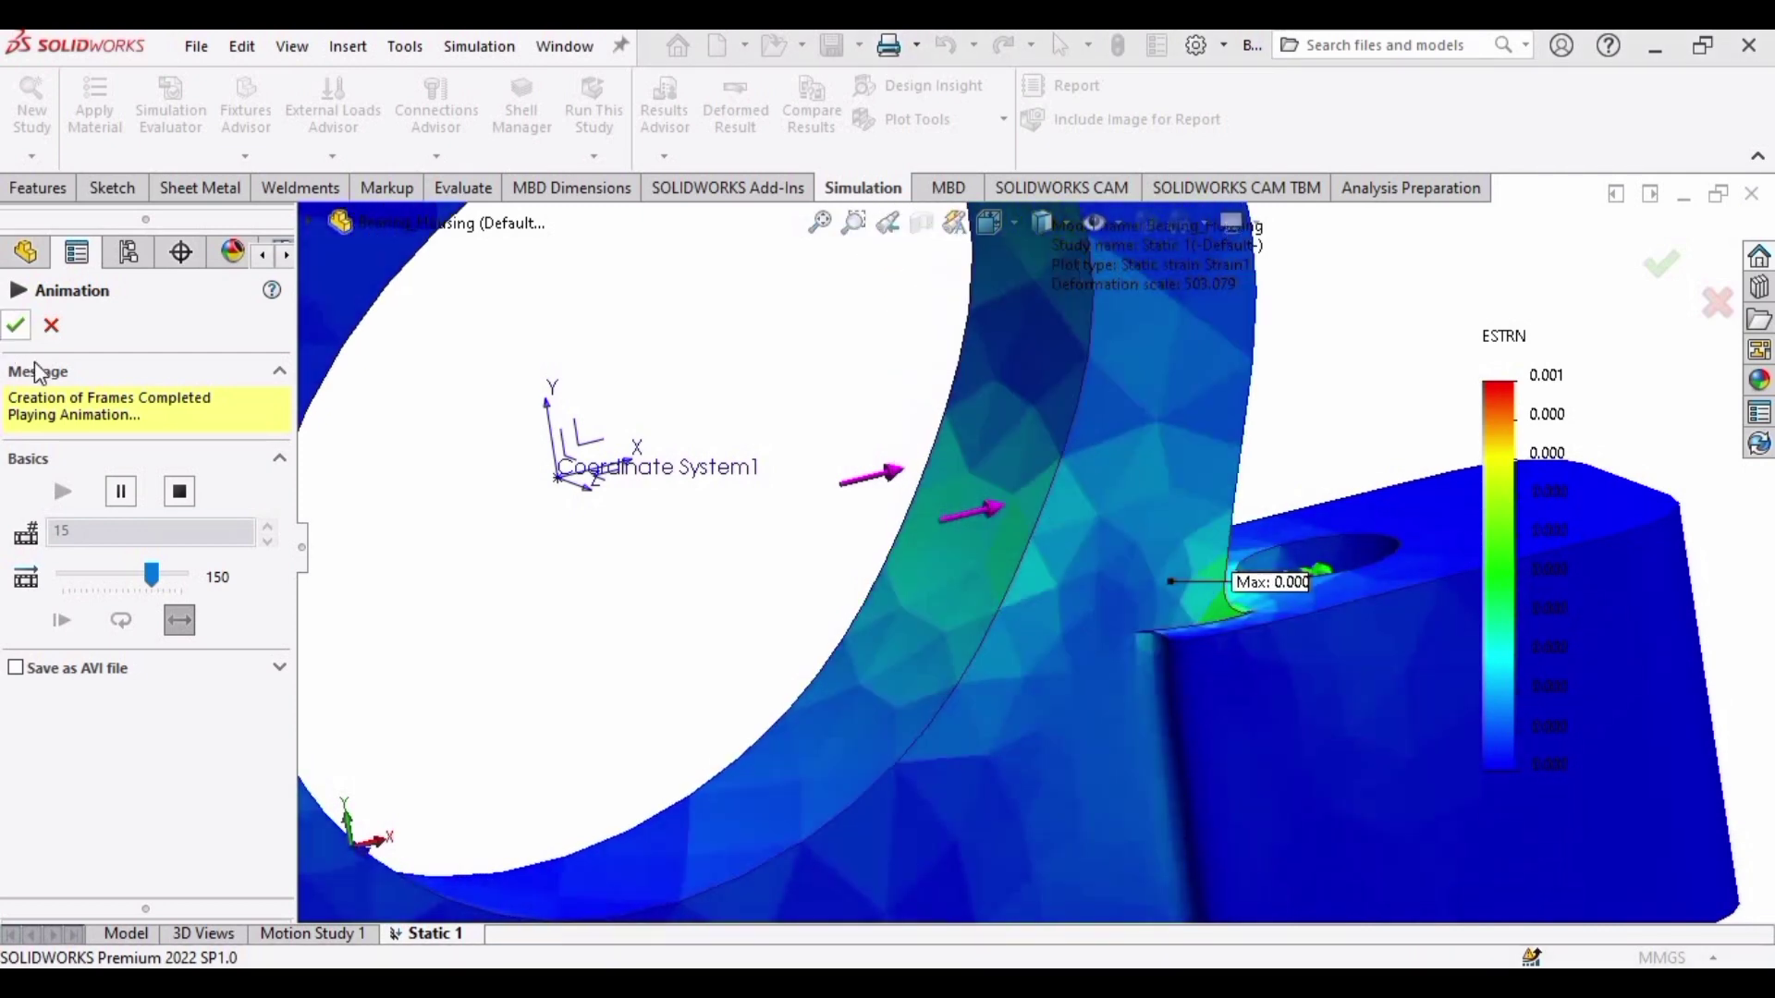
Define a factor of safety plot for all bodies using the Automatic failure criterion
scroll(784, 607, "down", 3)
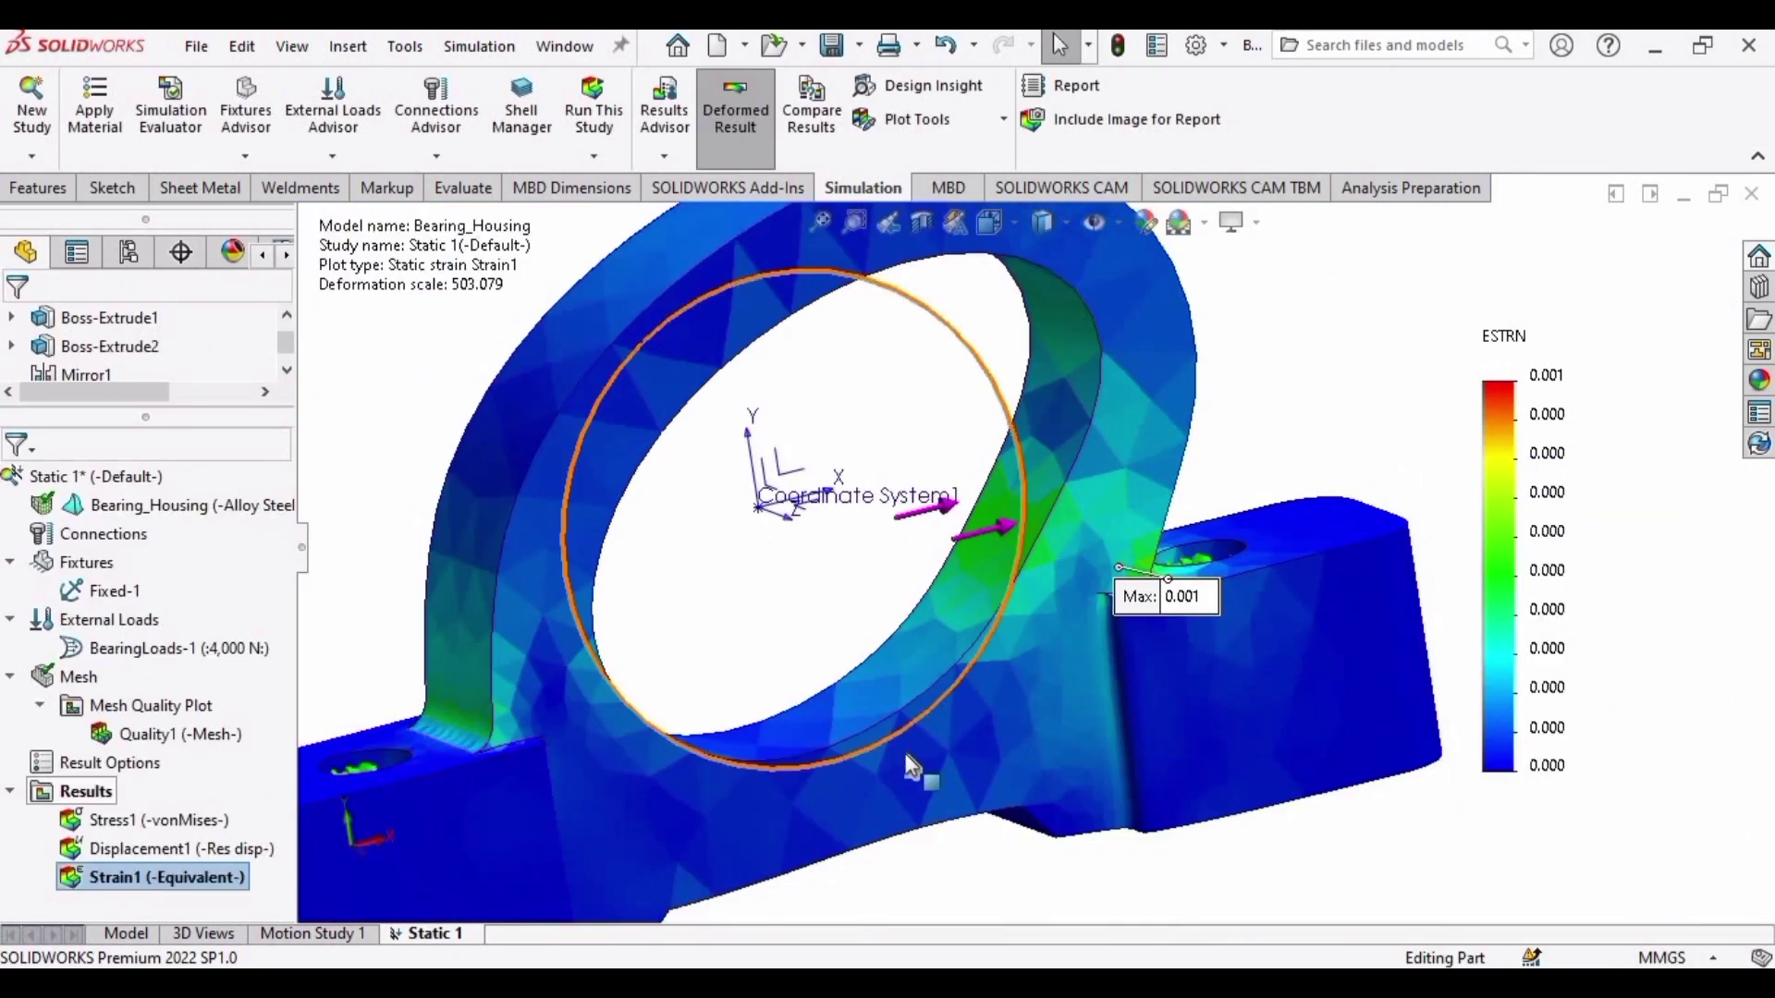
scroll(907, 765, "up", 1)
right_click(99, 801)
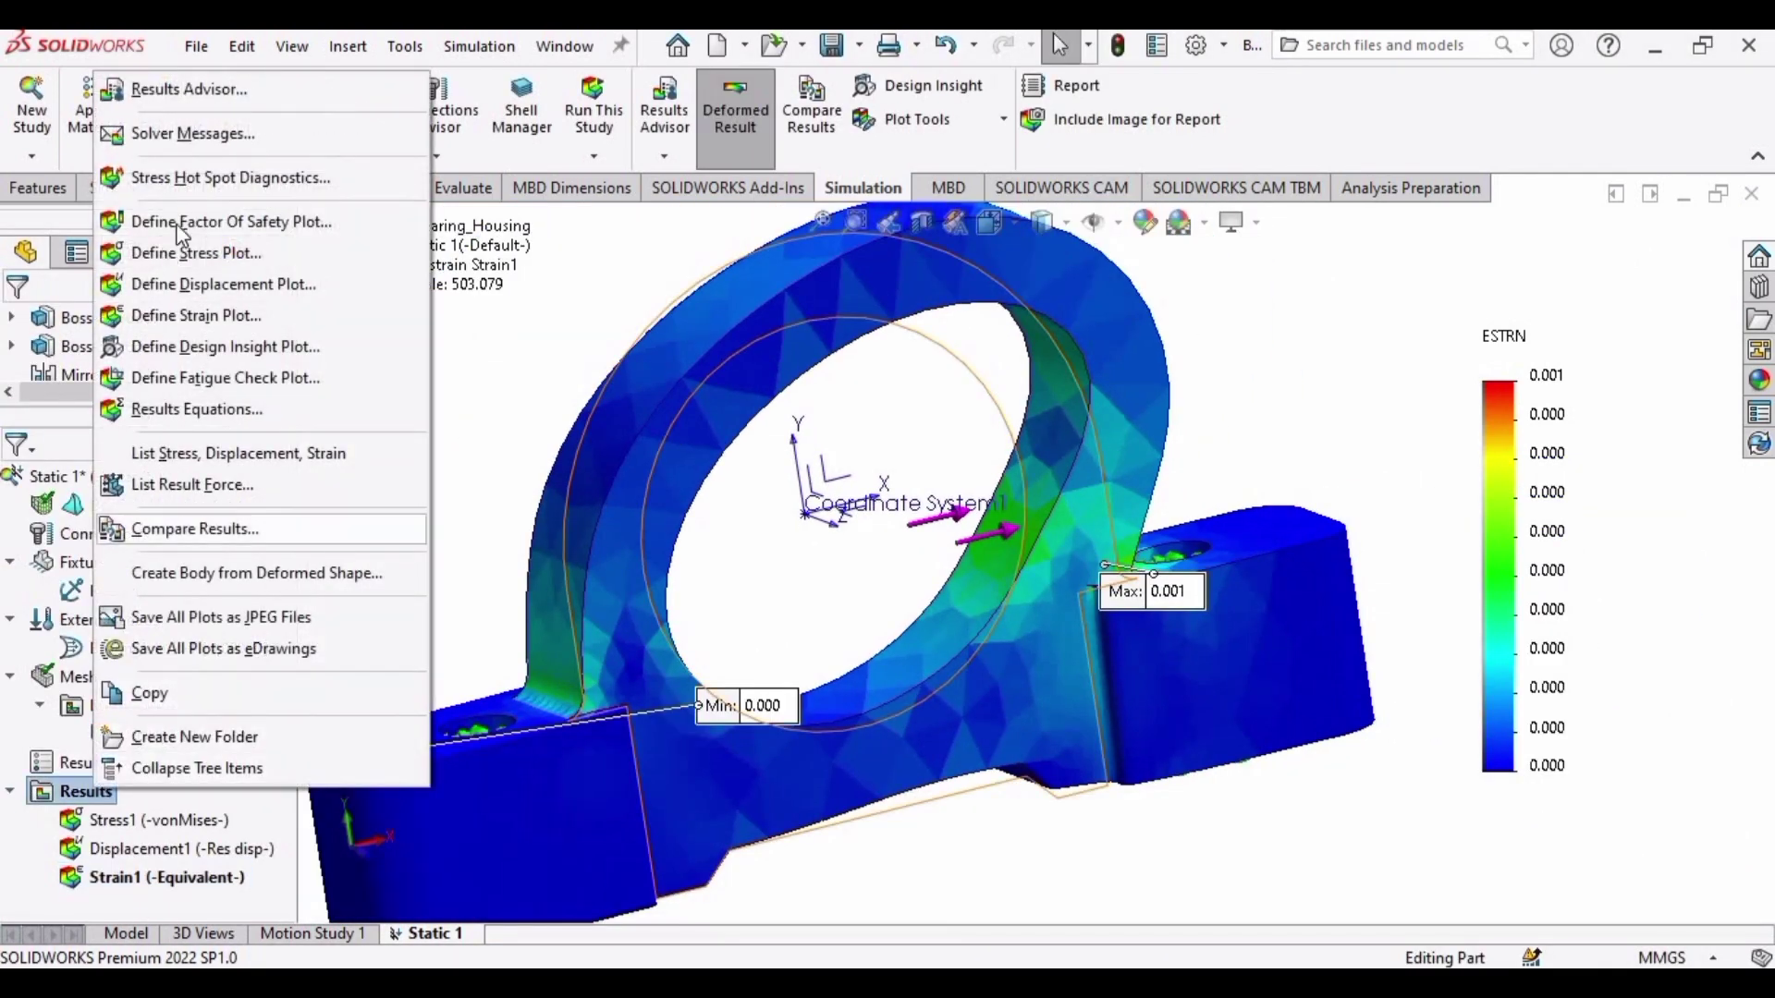
left_click(314, 223)
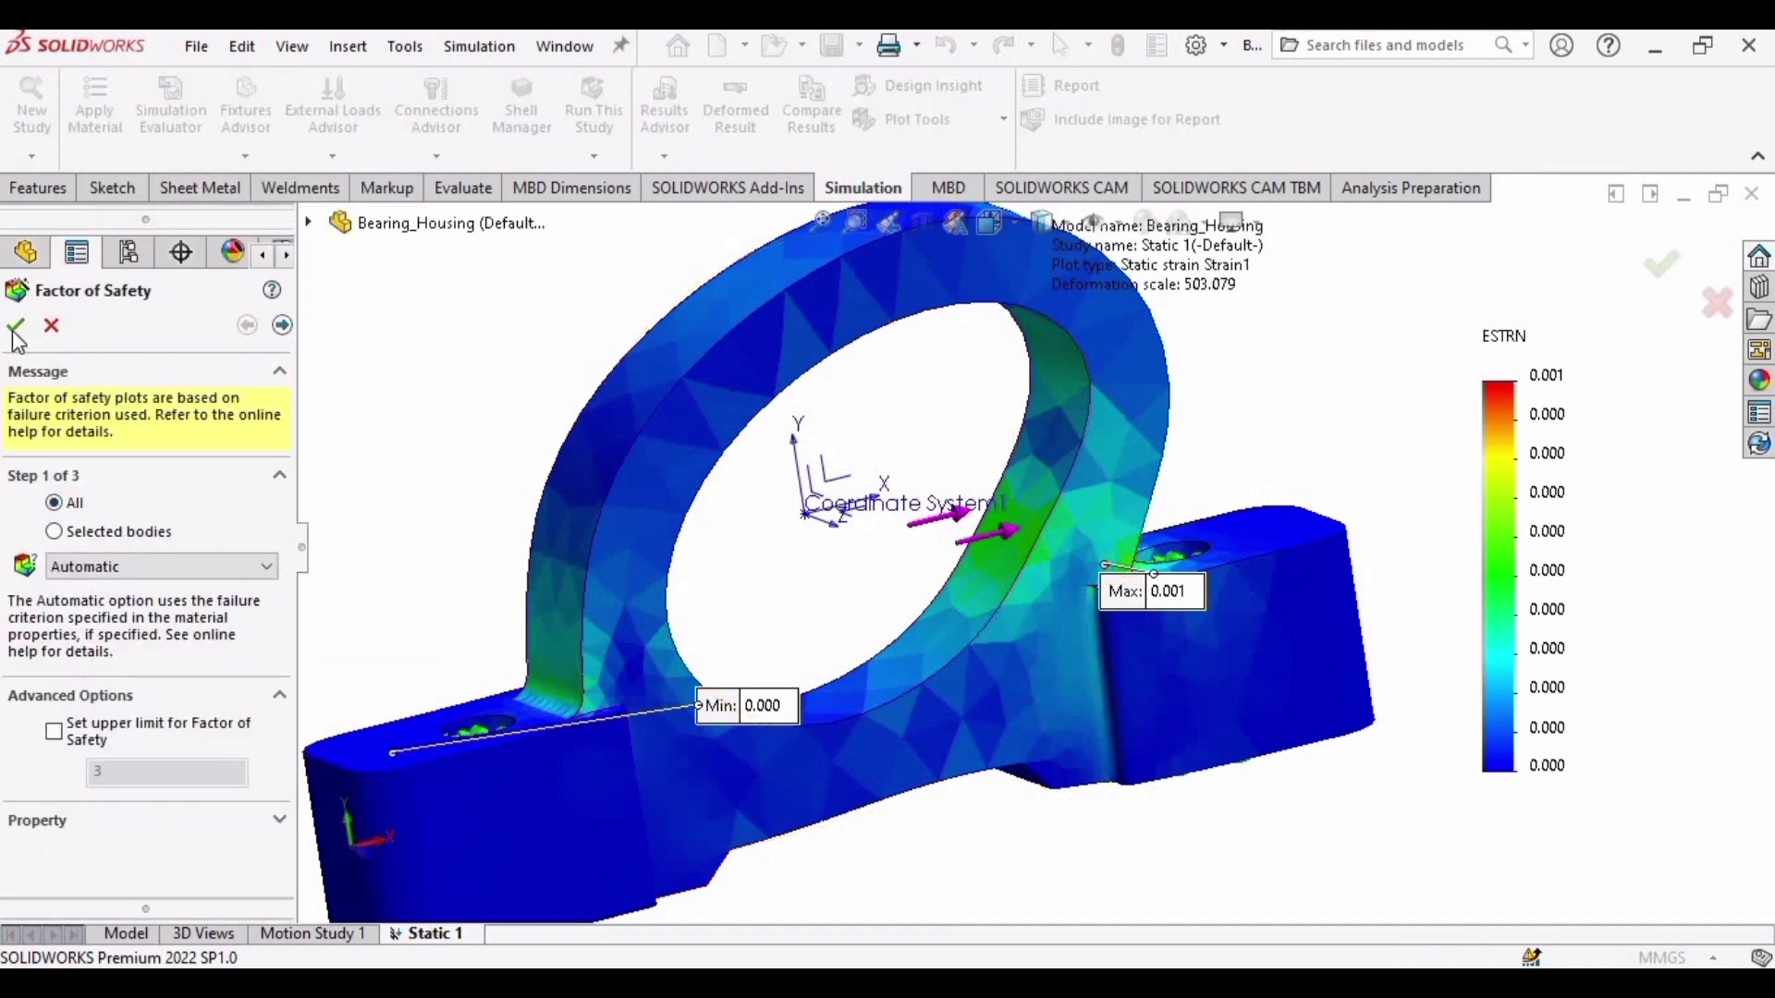
left_click(16, 331)
key("Return")
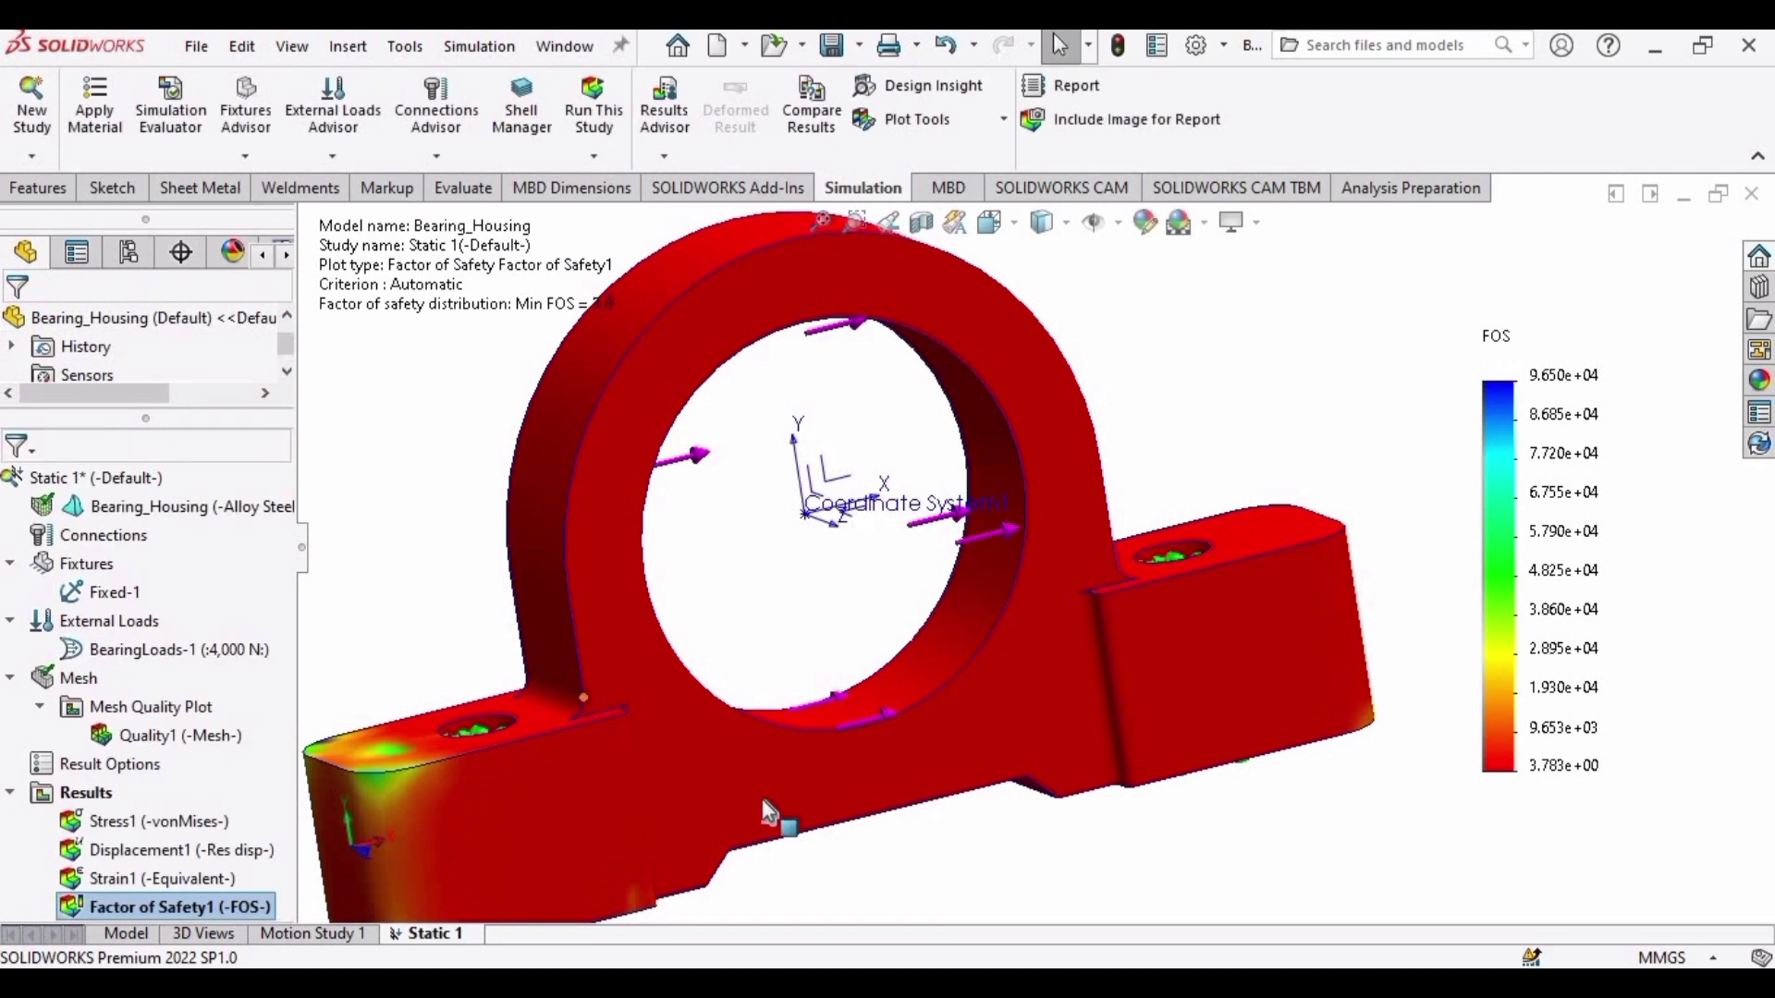
scroll(762, 798, "up", 3)
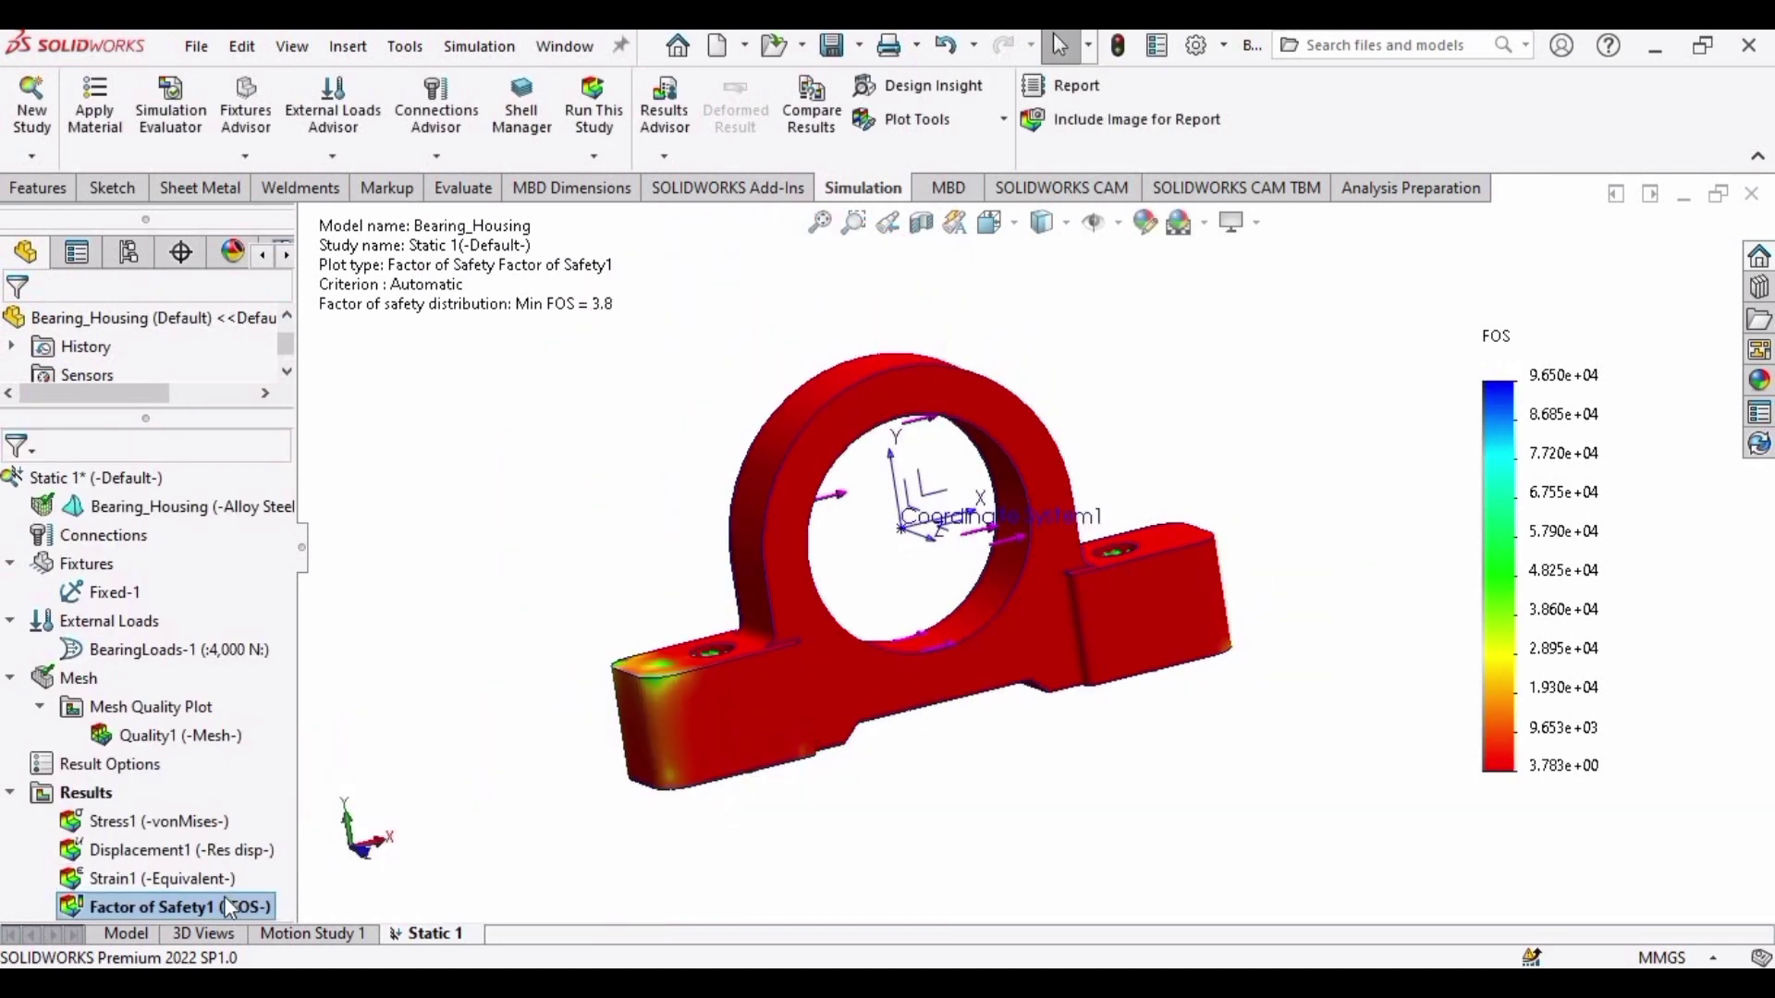
Show the minimum and maximum annotations on the factor of safety plot
right_click(228, 903)
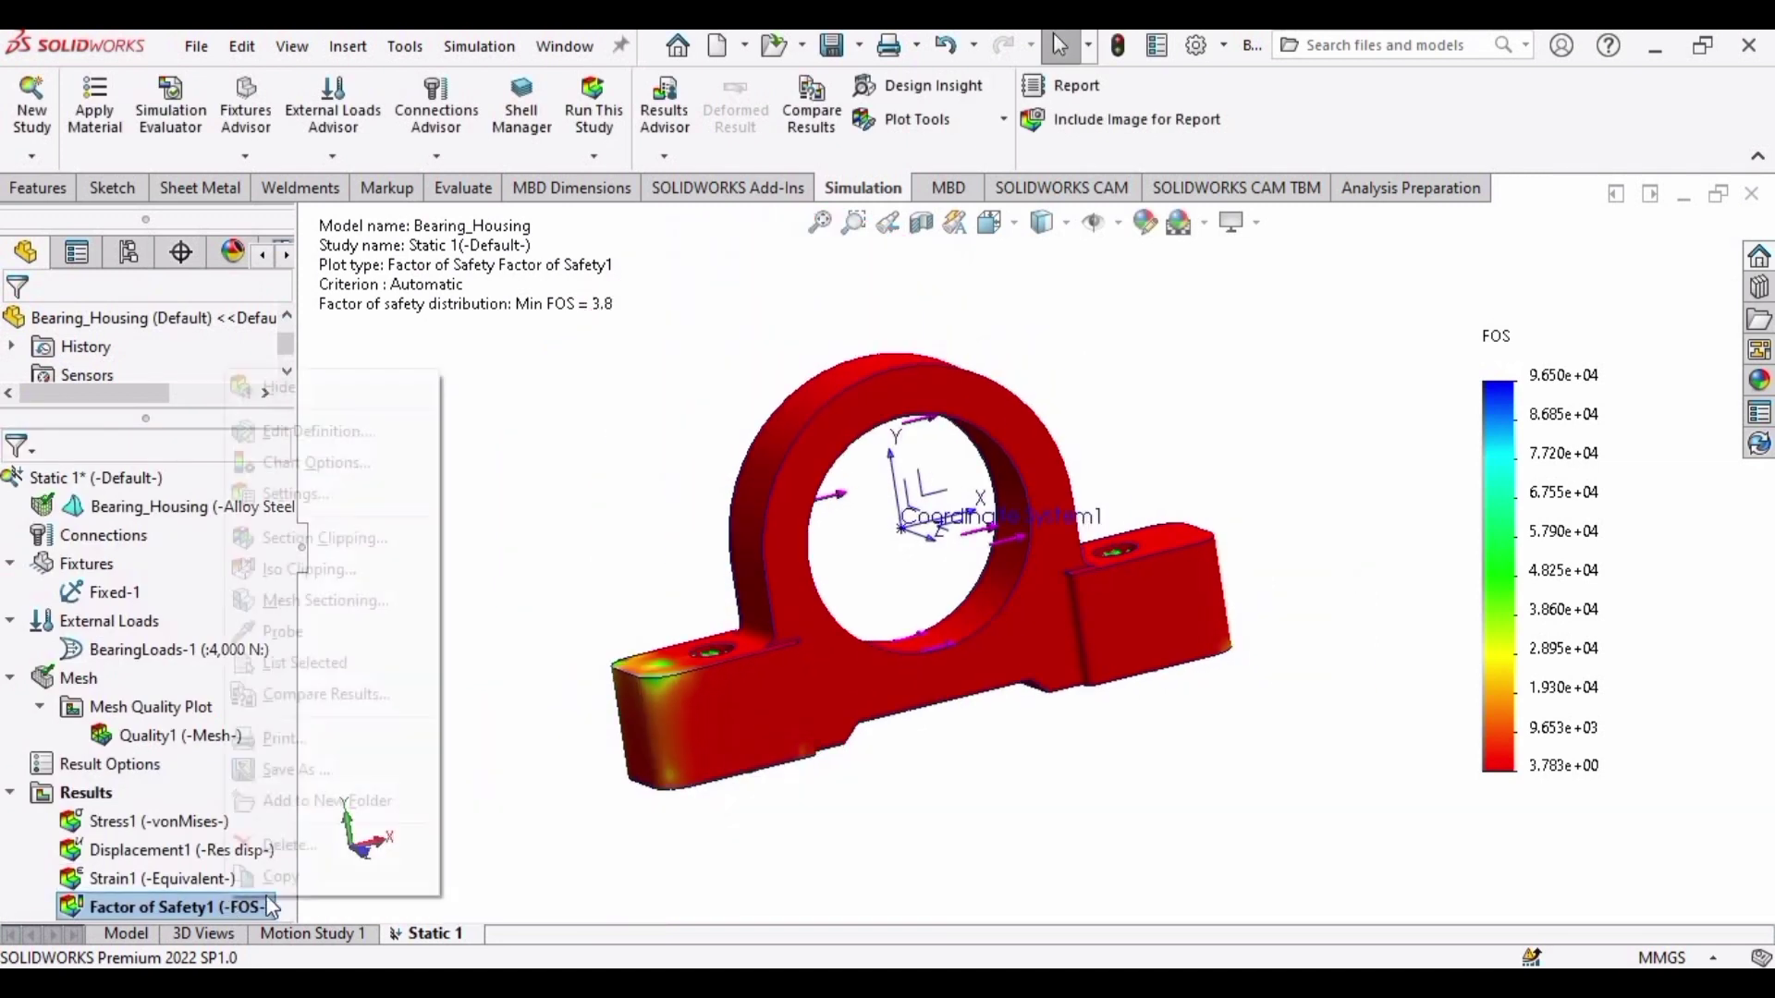
left_click(277, 502)
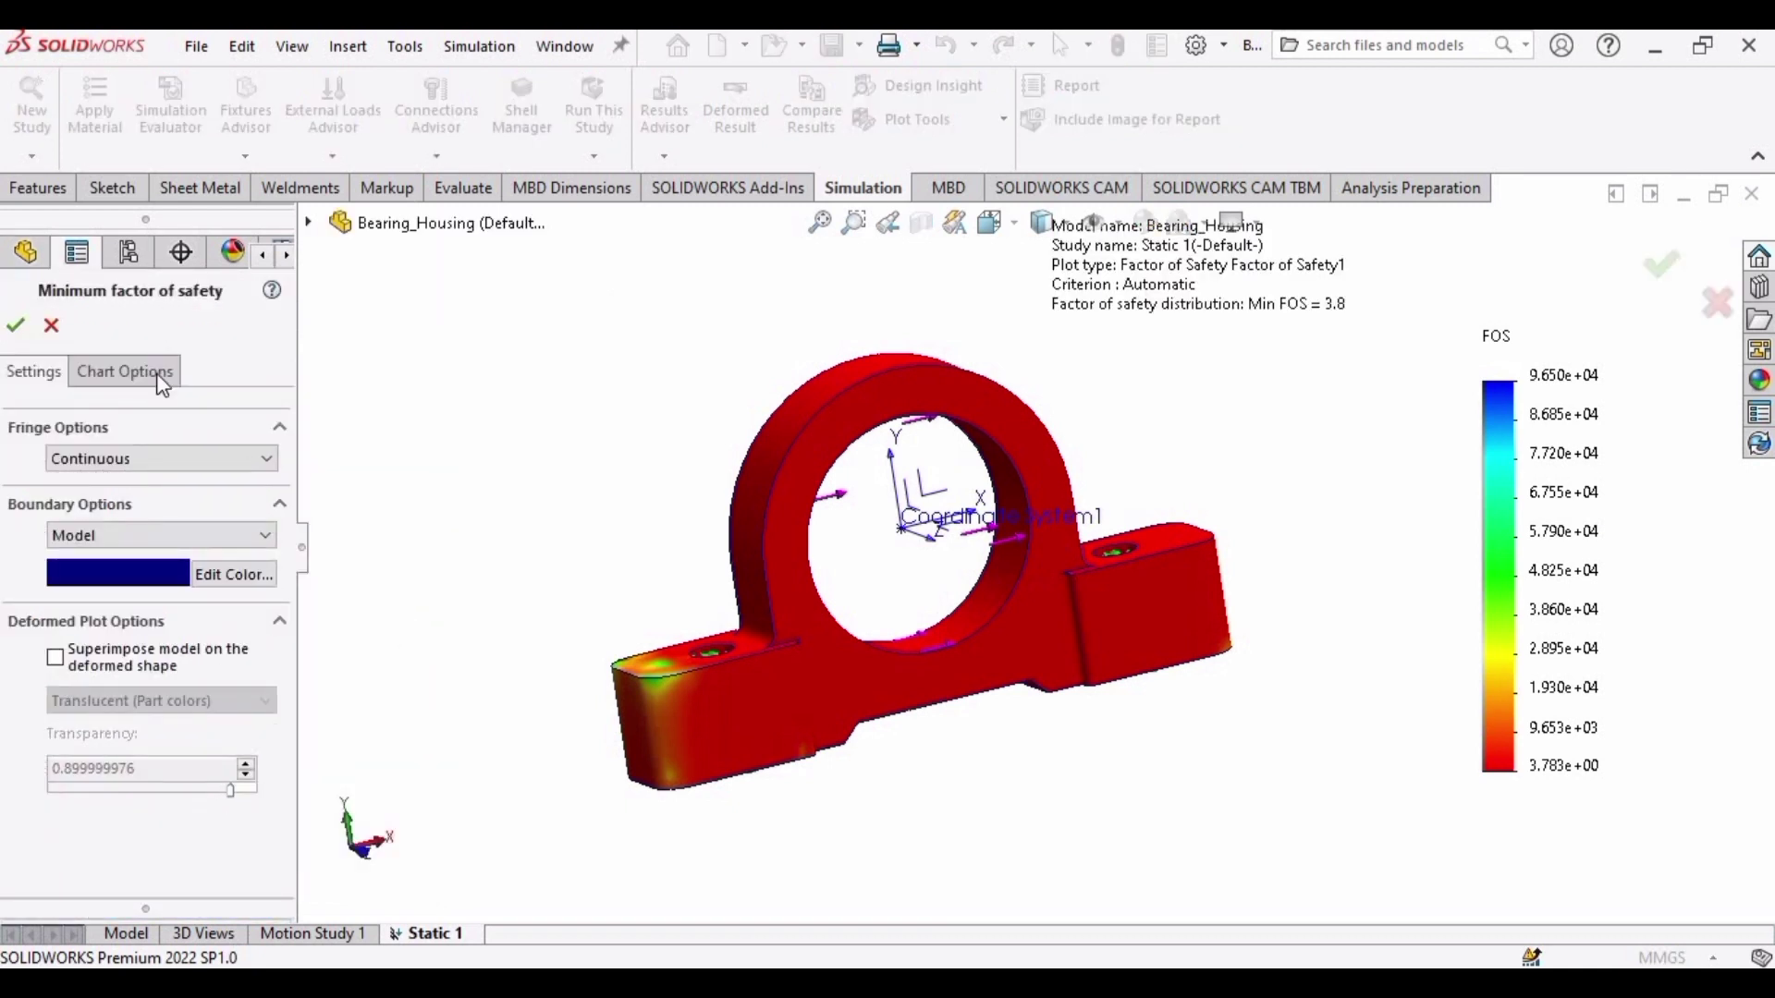
left_click(158, 370)
left_click(56, 486)
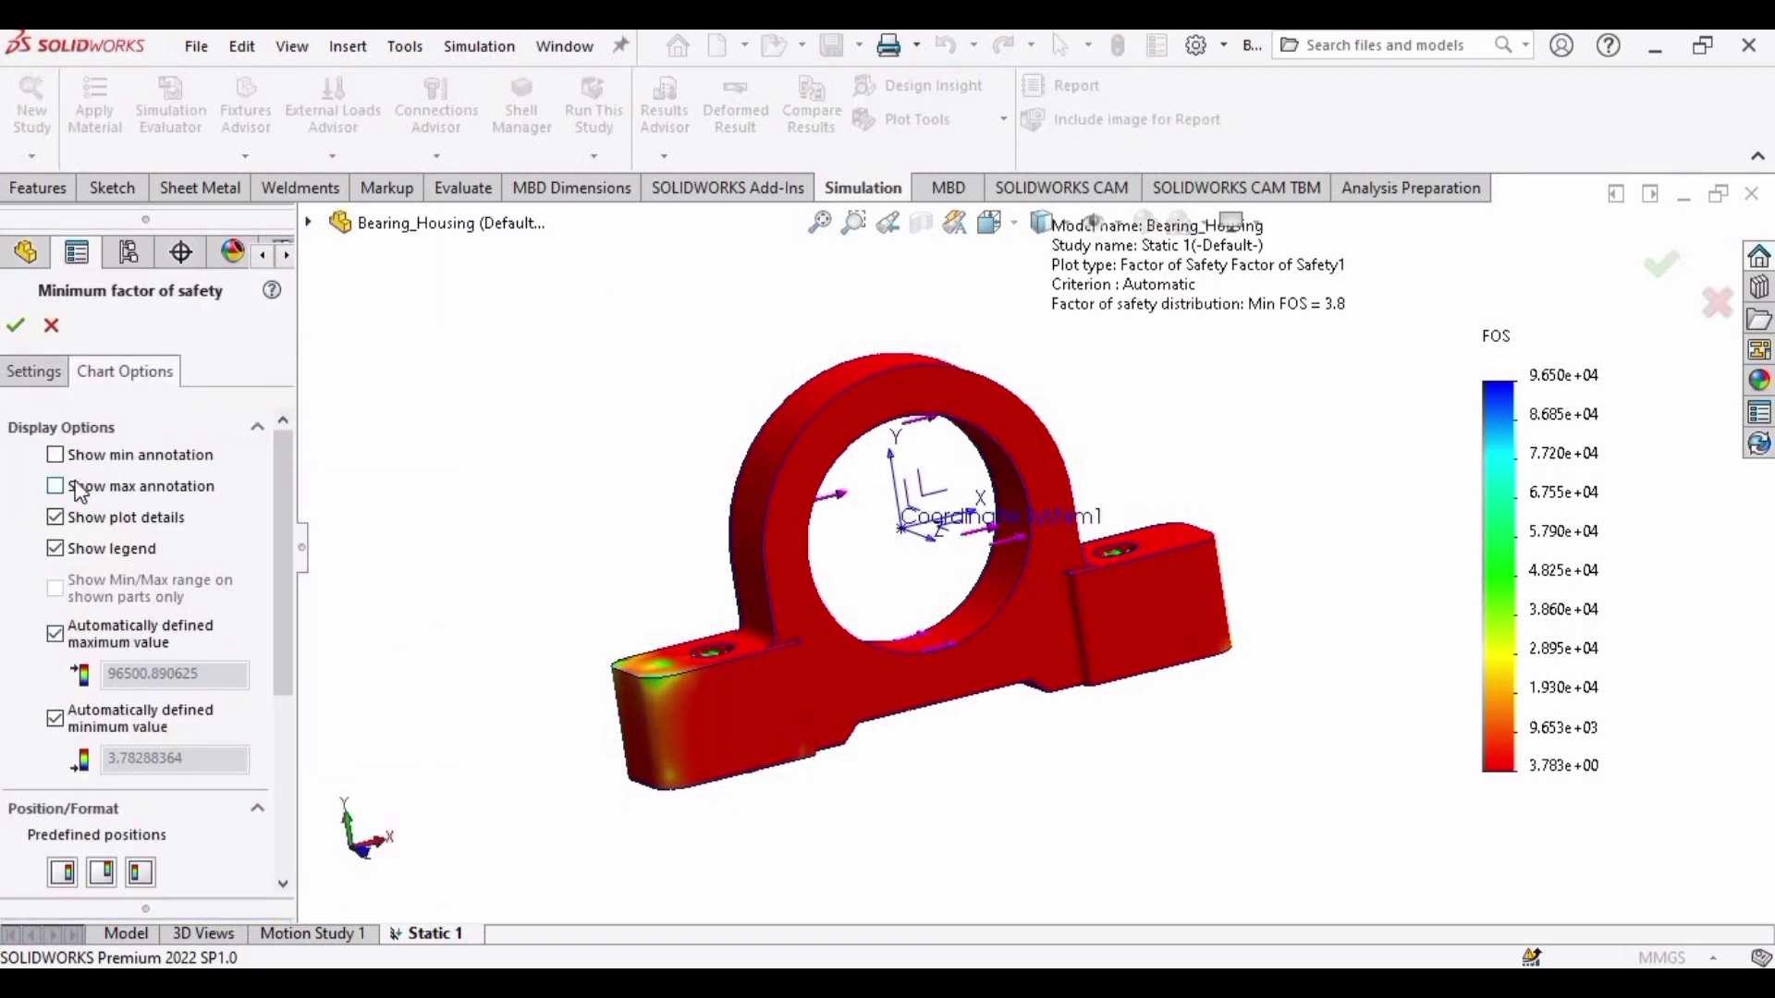
left_click(56, 454)
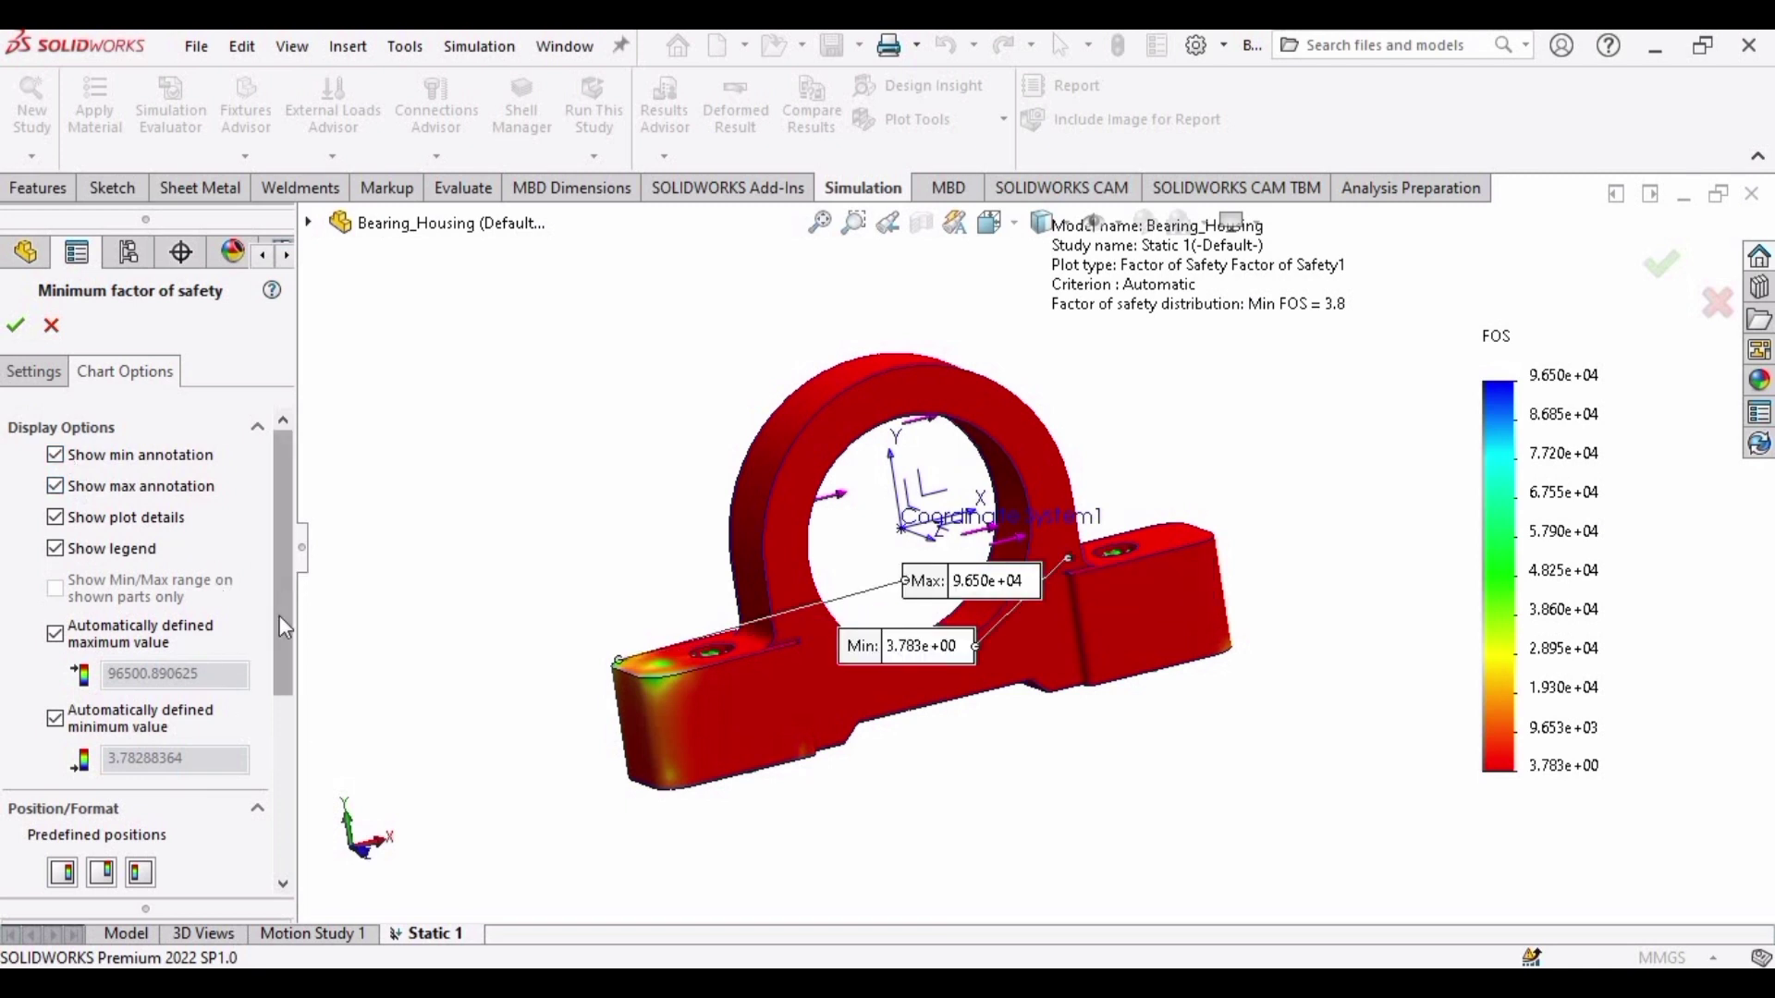
Set the factor of safety legend's number format to floating and apply the plot settings
scroll(286, 758, "down", 3)
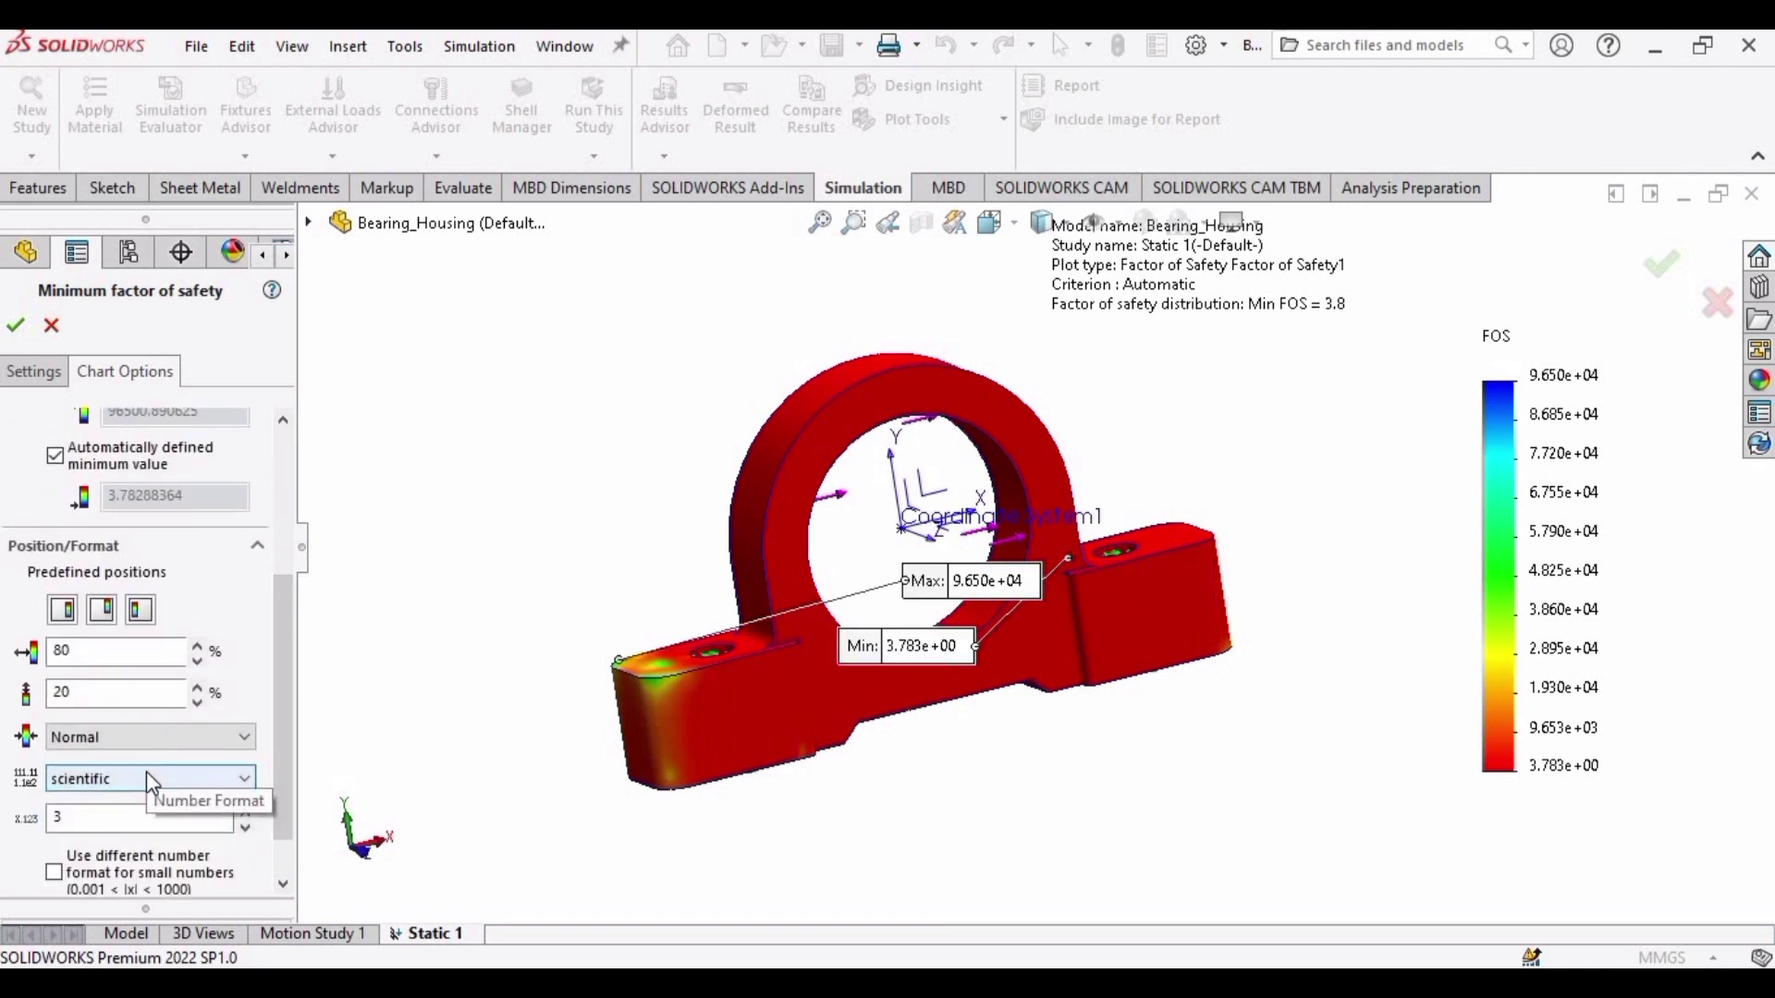
left_click(147, 774)
left_click(91, 820)
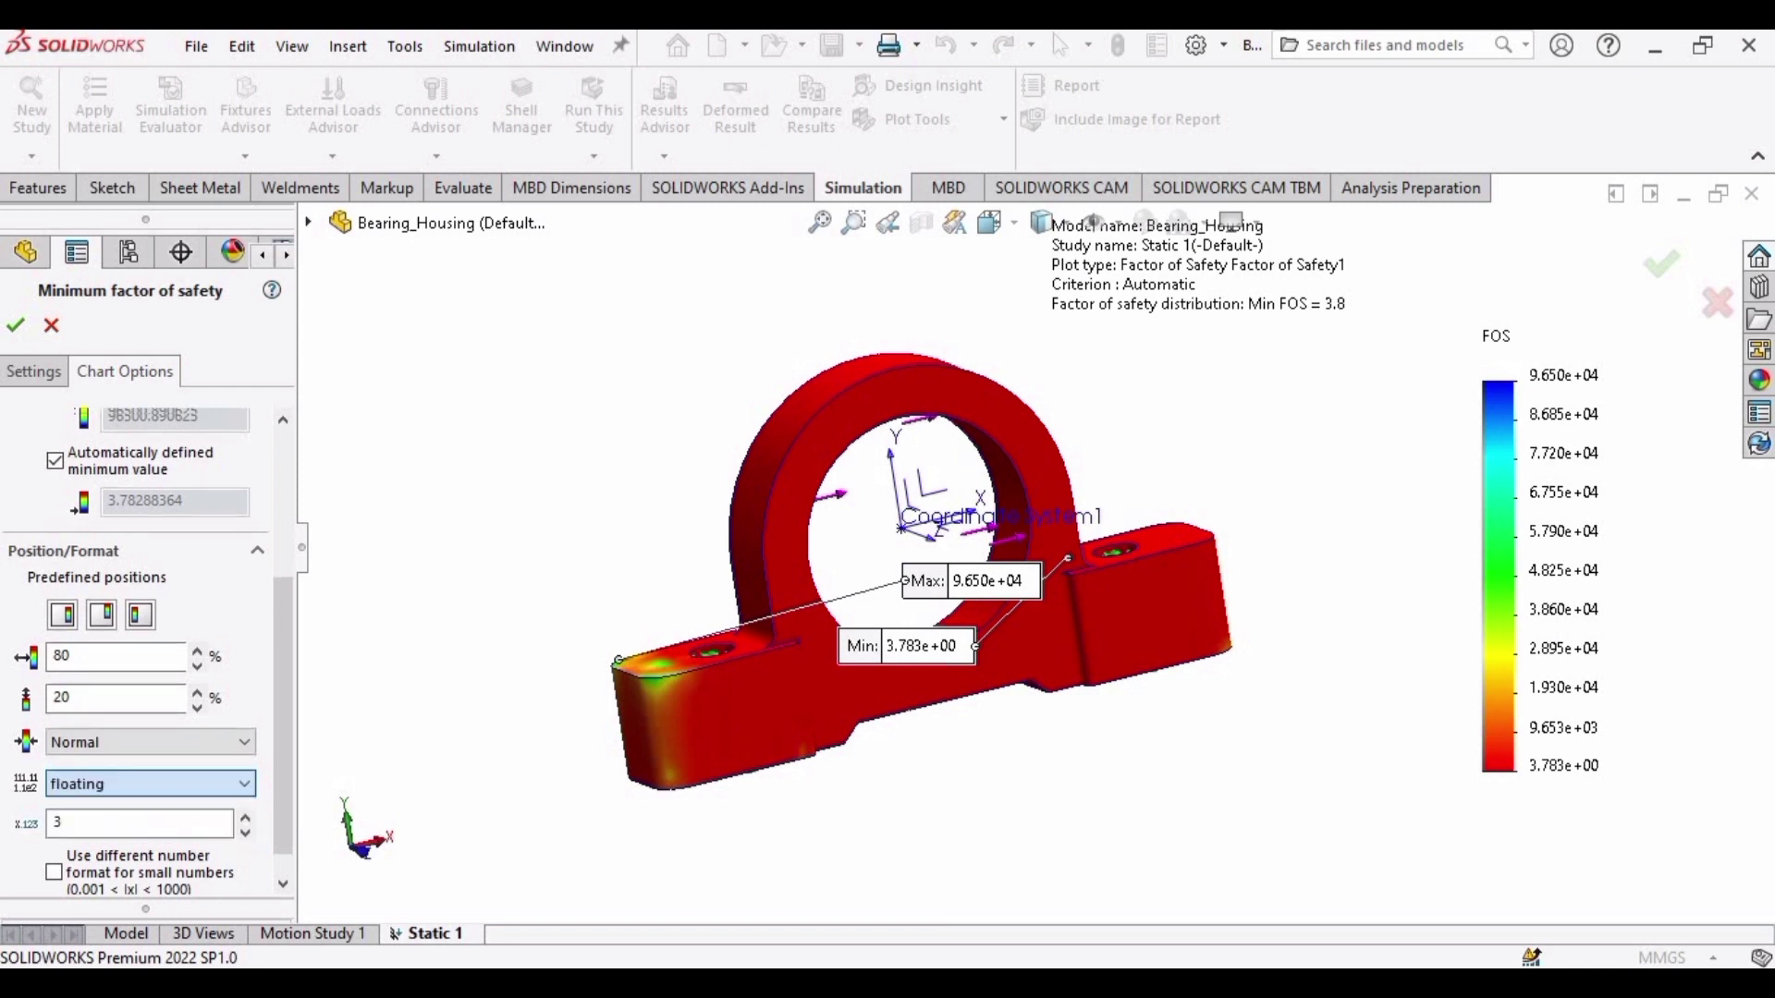
left_click(26, 370)
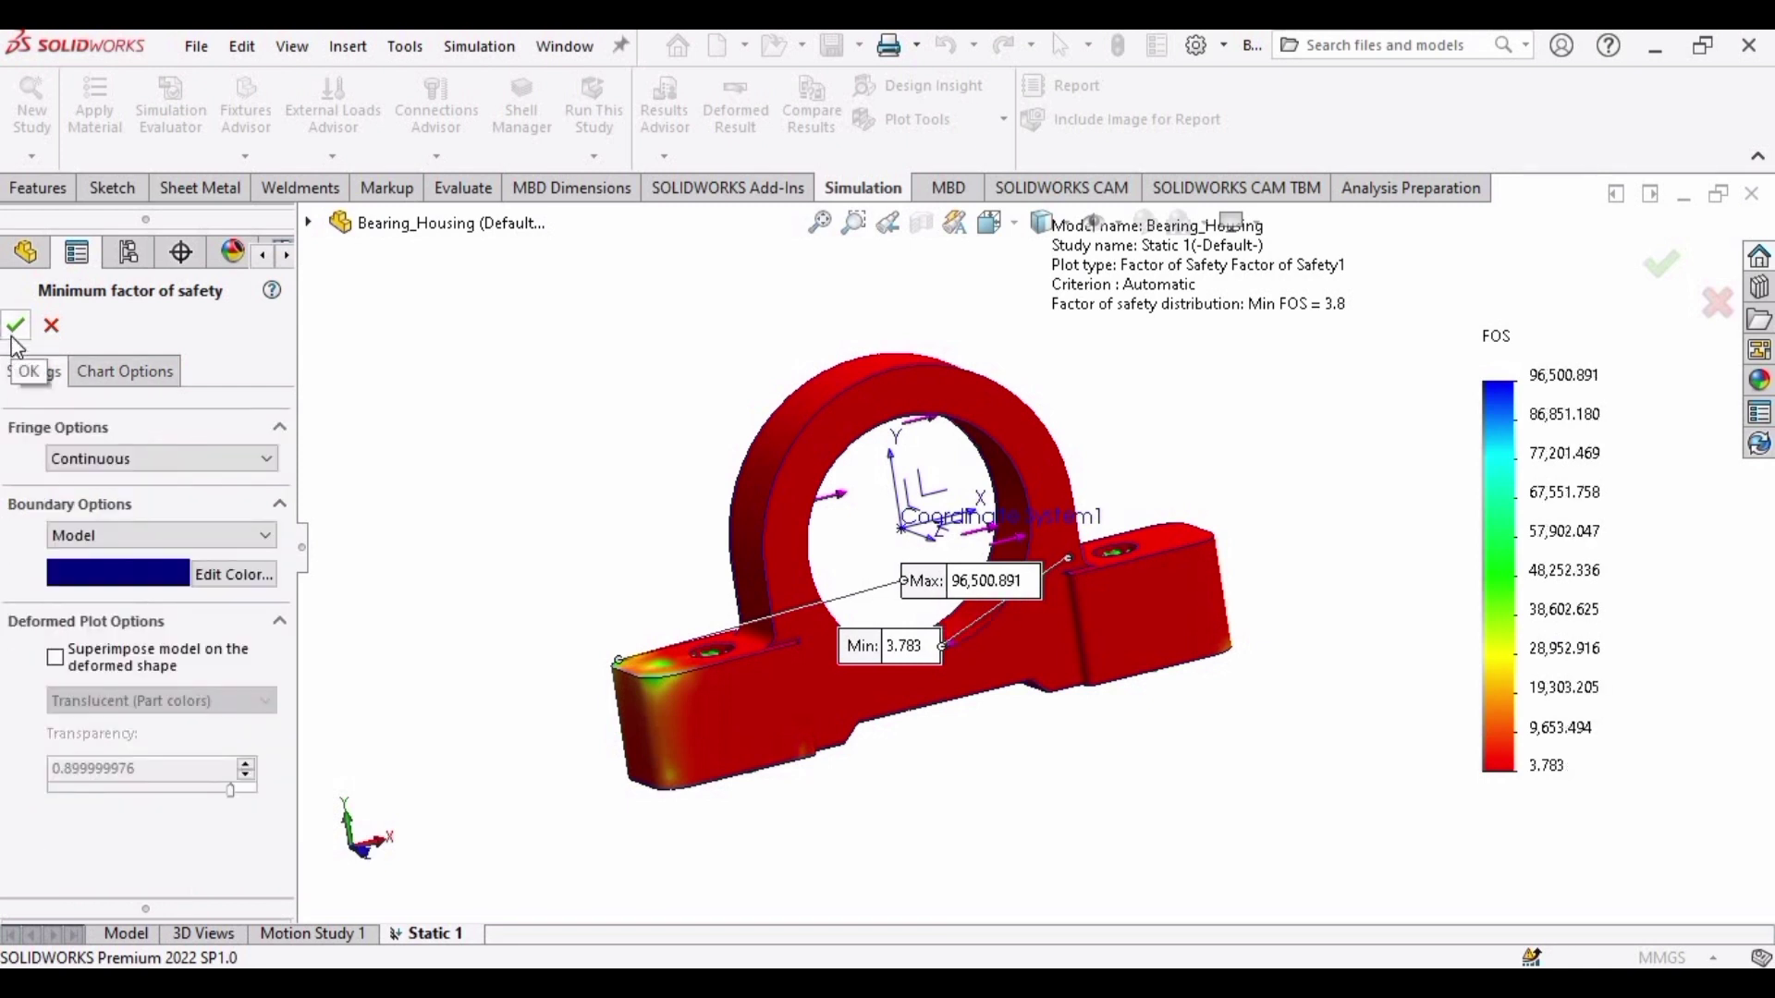
left_click(14, 330)
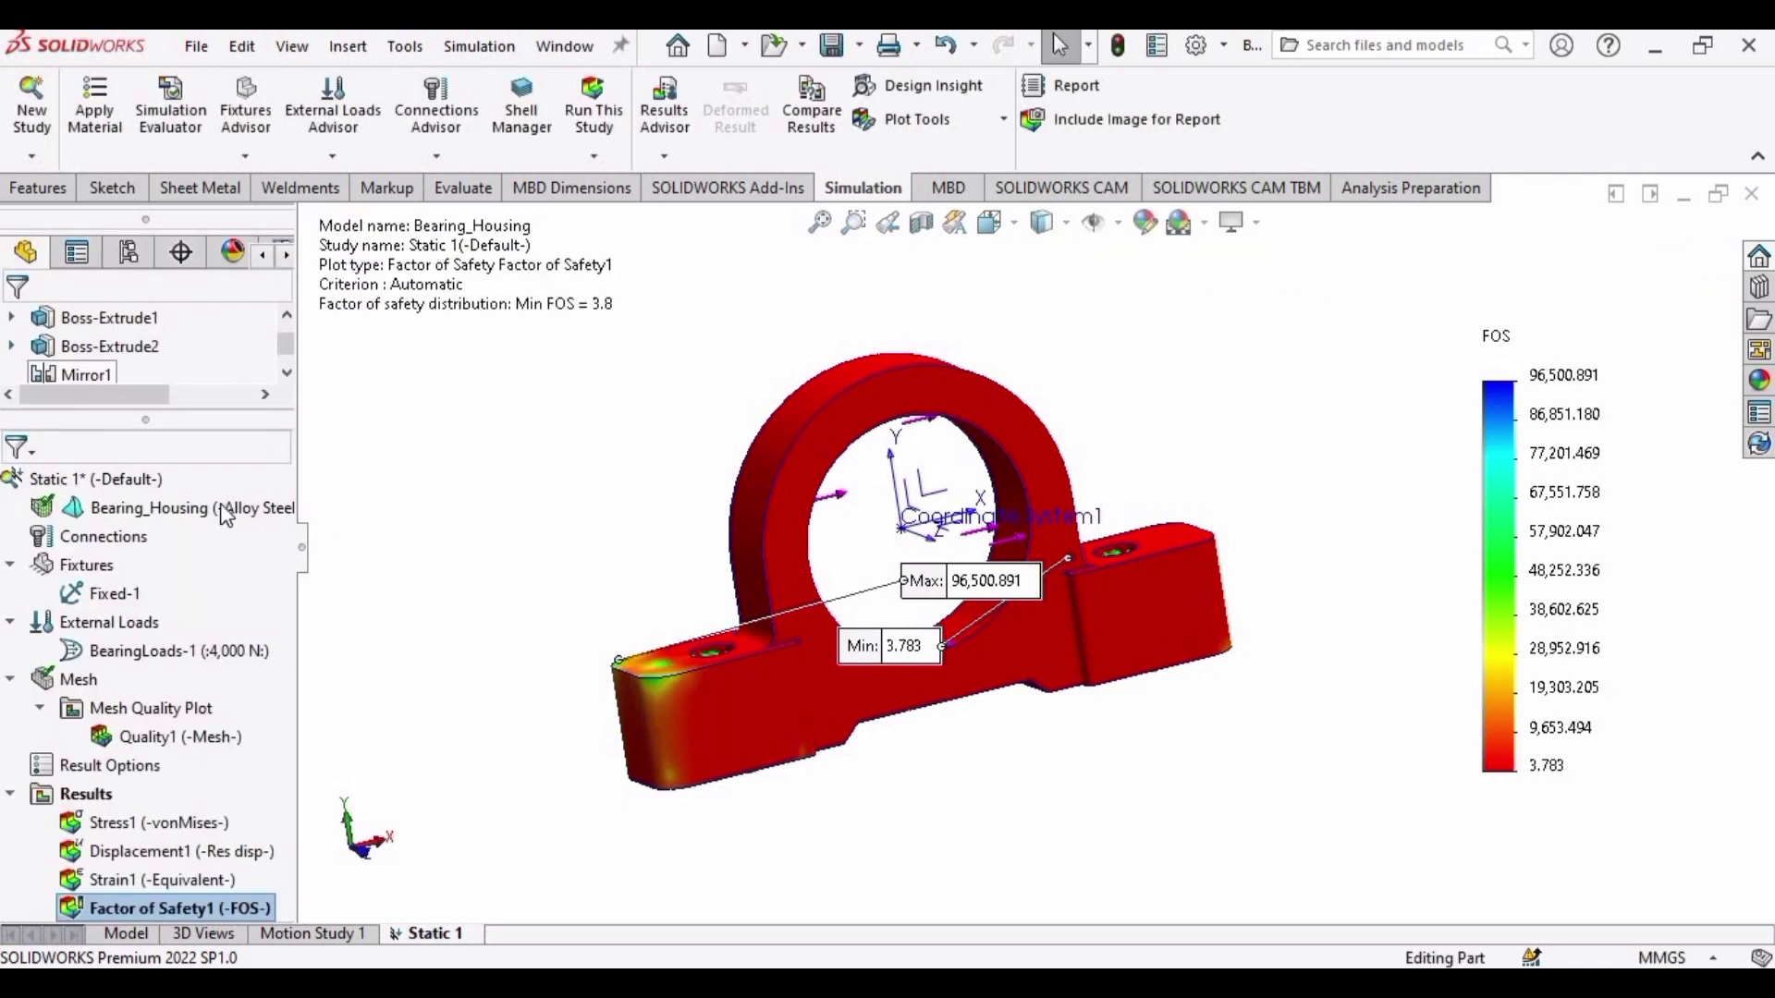
Examine the factor of safety distribution over the housing and its minimum and maximum locations from closer up
right_click(222, 904)
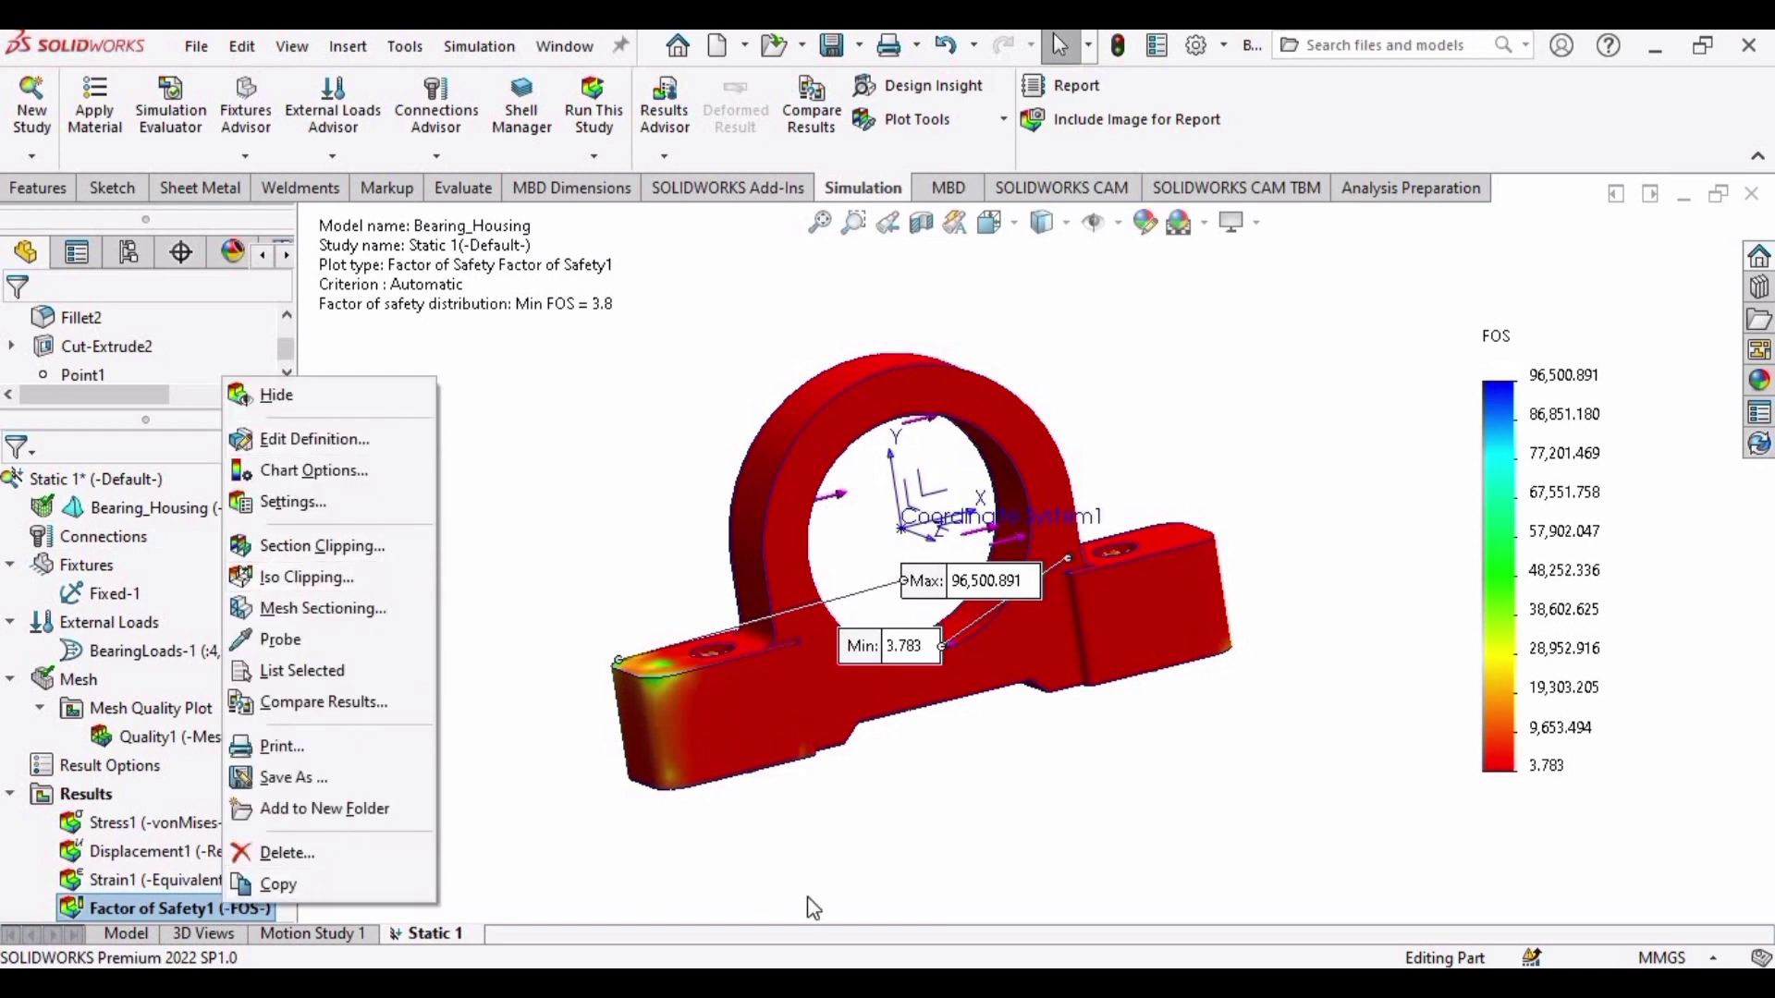
left_click(915, 831)
scroll(913, 539, "down", 3)
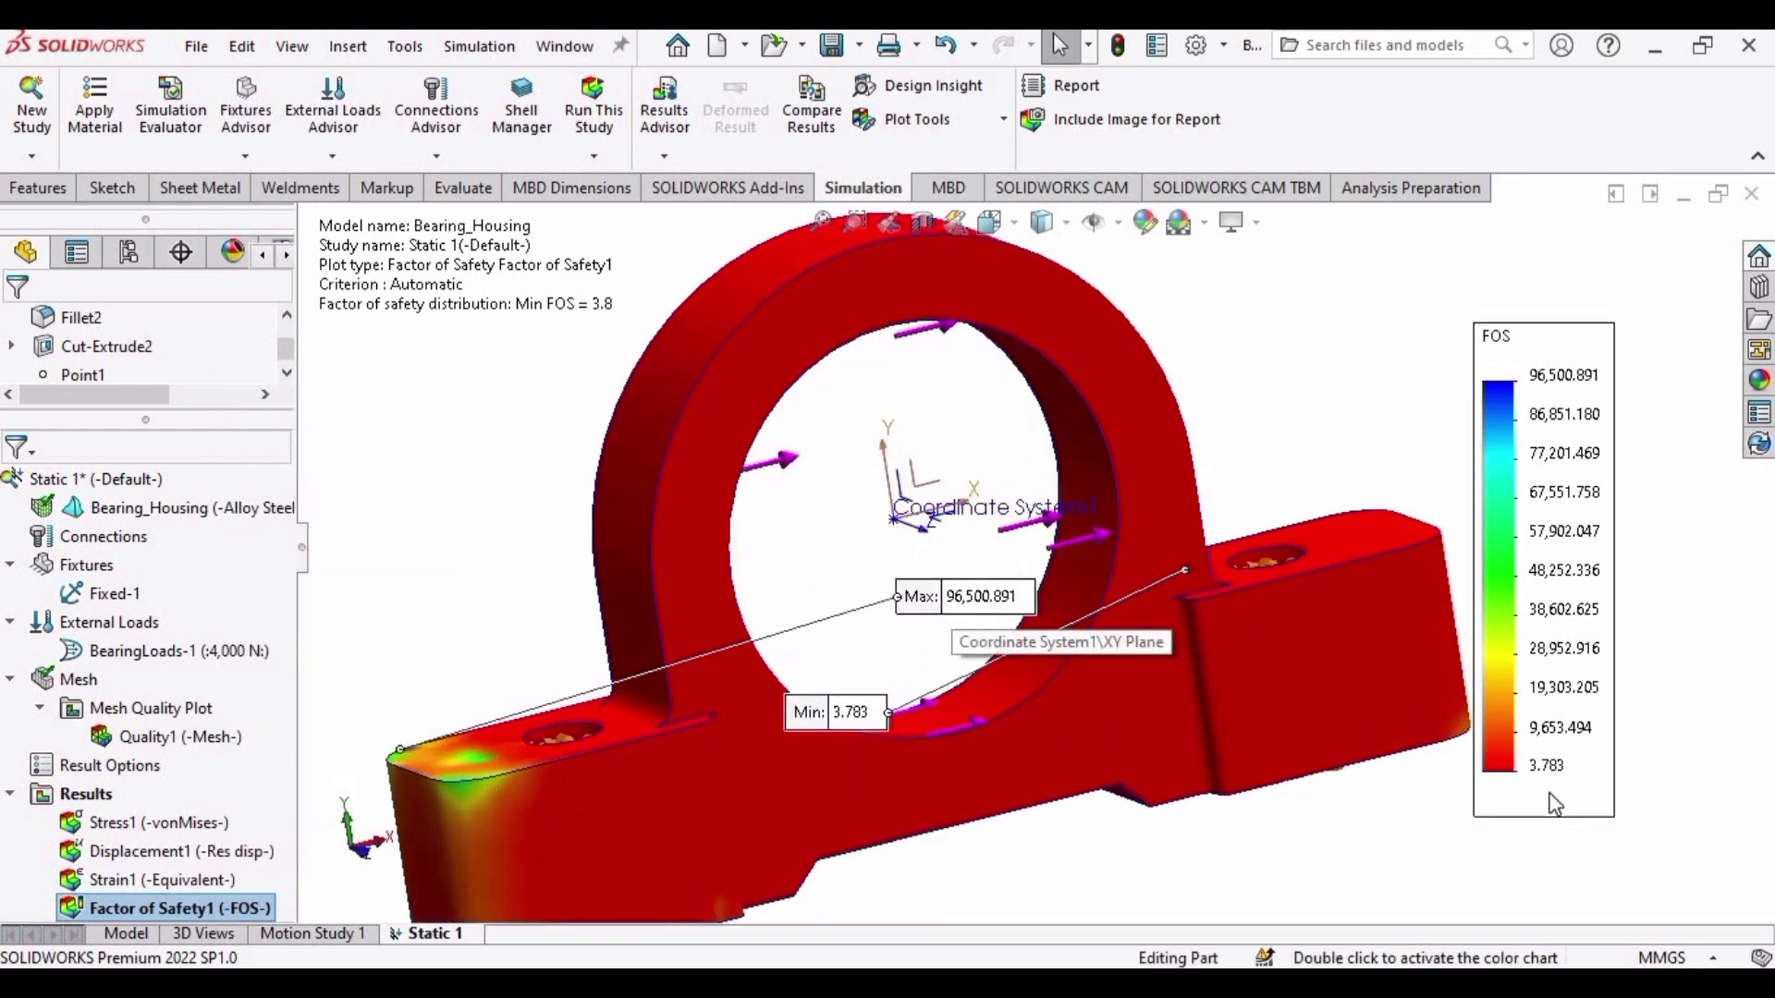